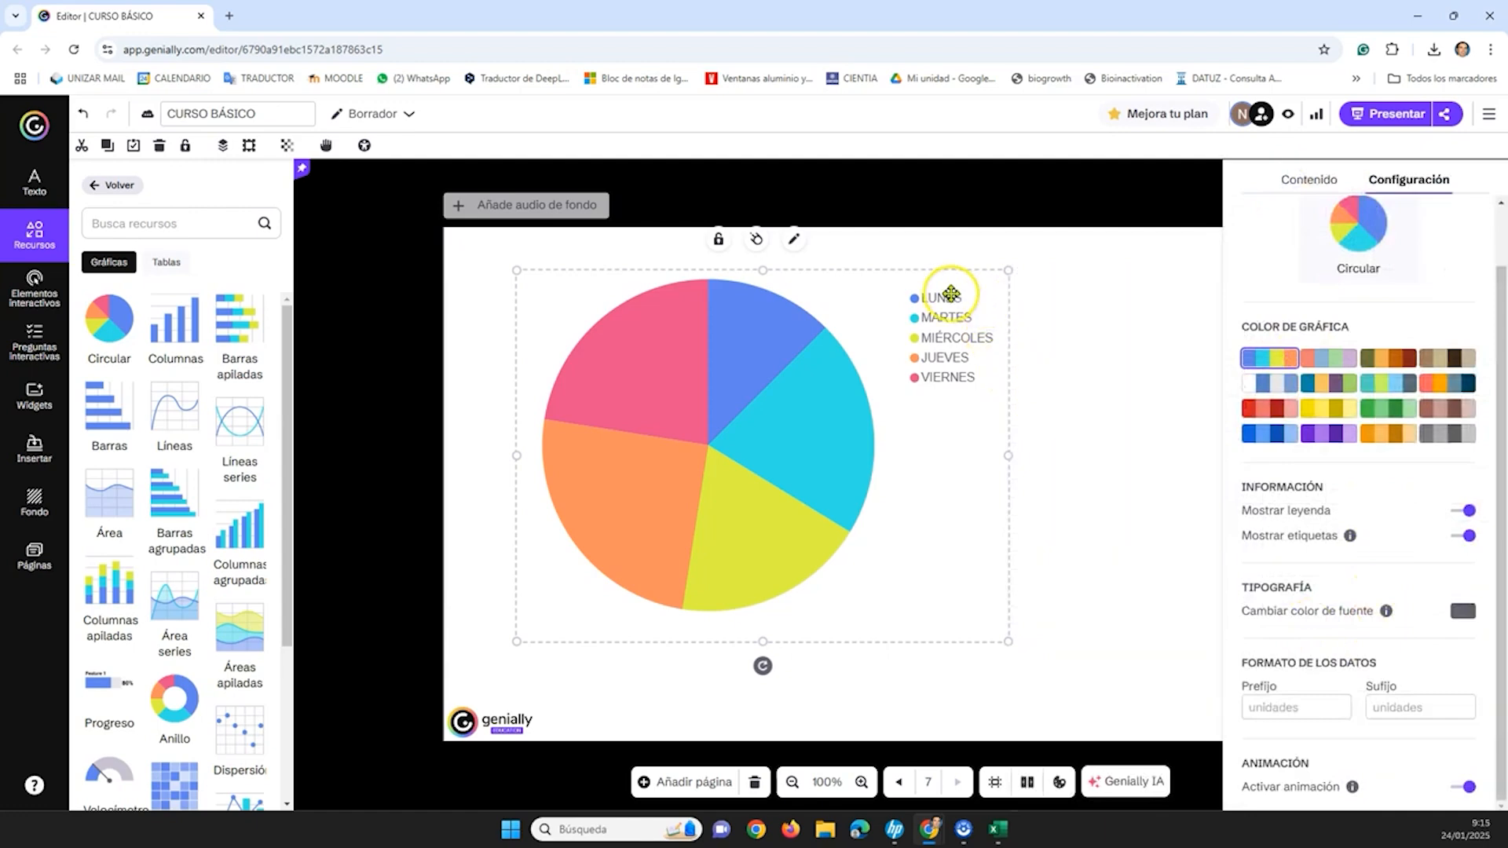
- Set the pie chart's font color to black (#000000)
{"action": "left_click", "coordinate": [1463, 612]}
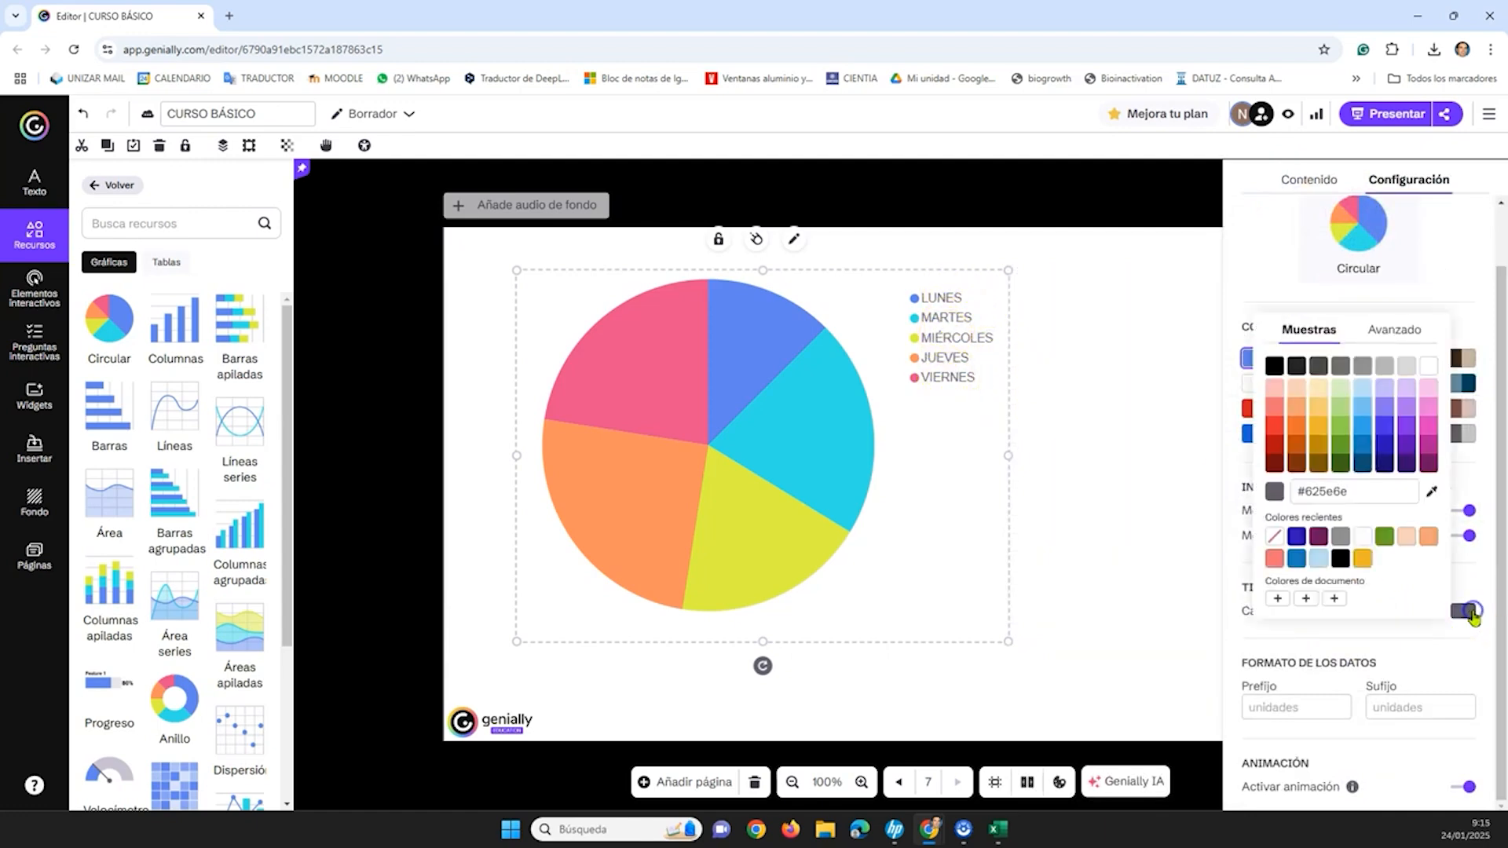
{"action": "left_click", "coordinate": [1297, 426]}
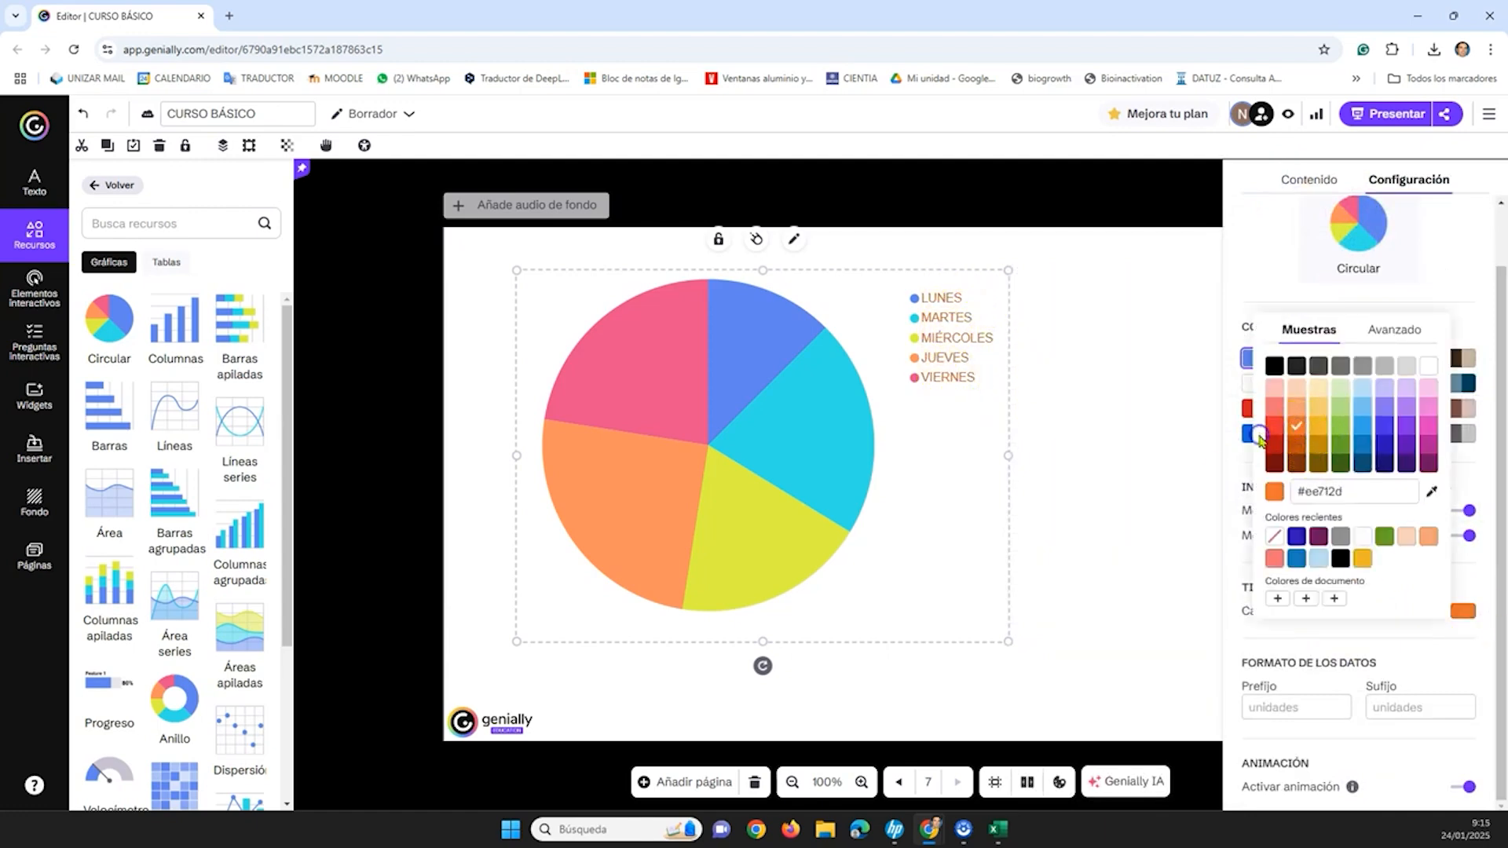
{"action": "left_click", "coordinate": [1274, 366]}
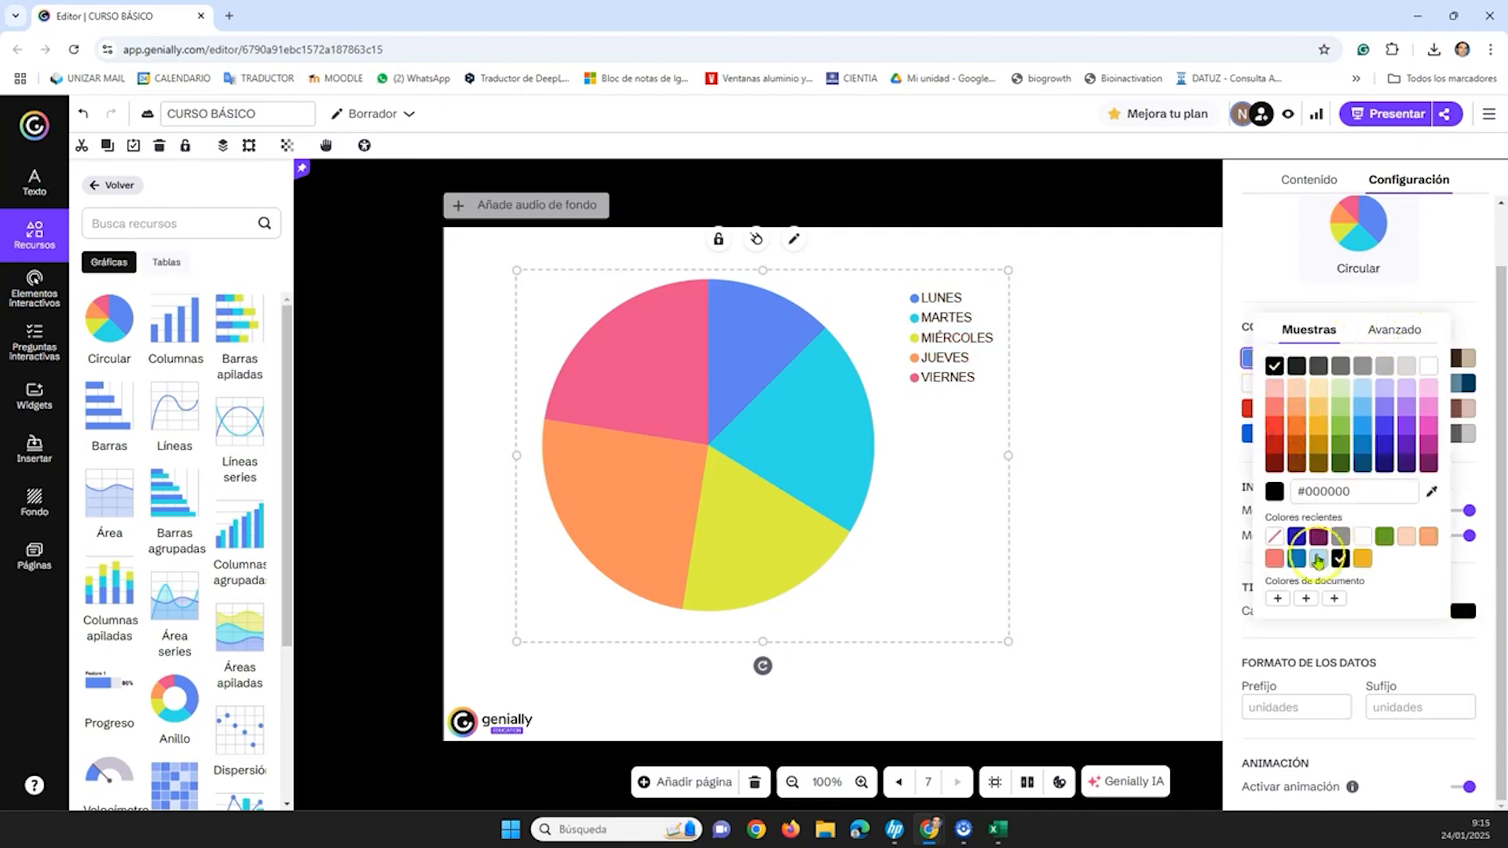
{"action": "left_click", "coordinate": [1394, 330]}
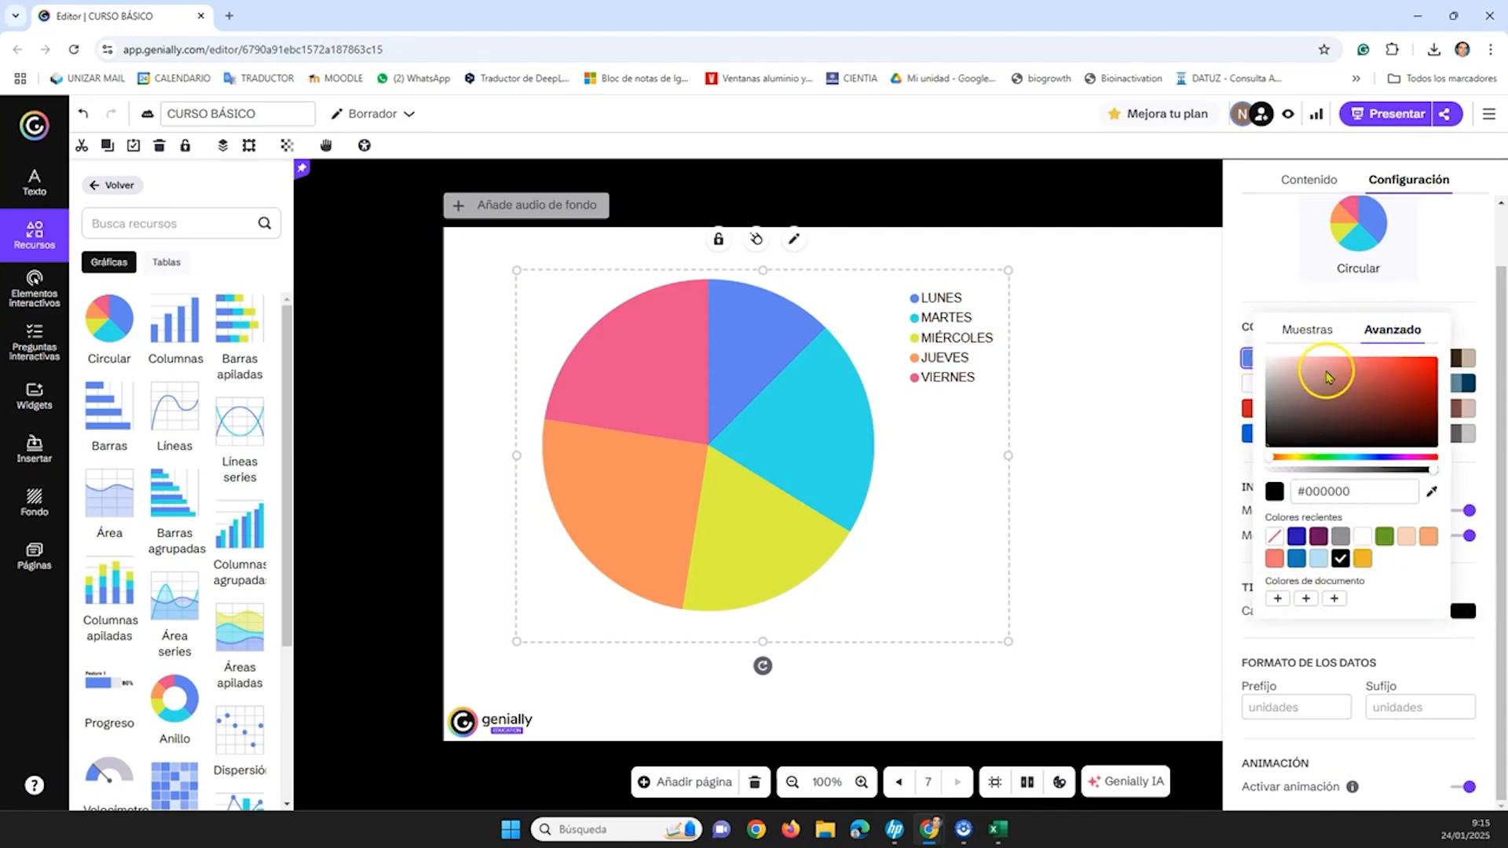
{"action": "left_click", "coordinate": [1303, 328]}
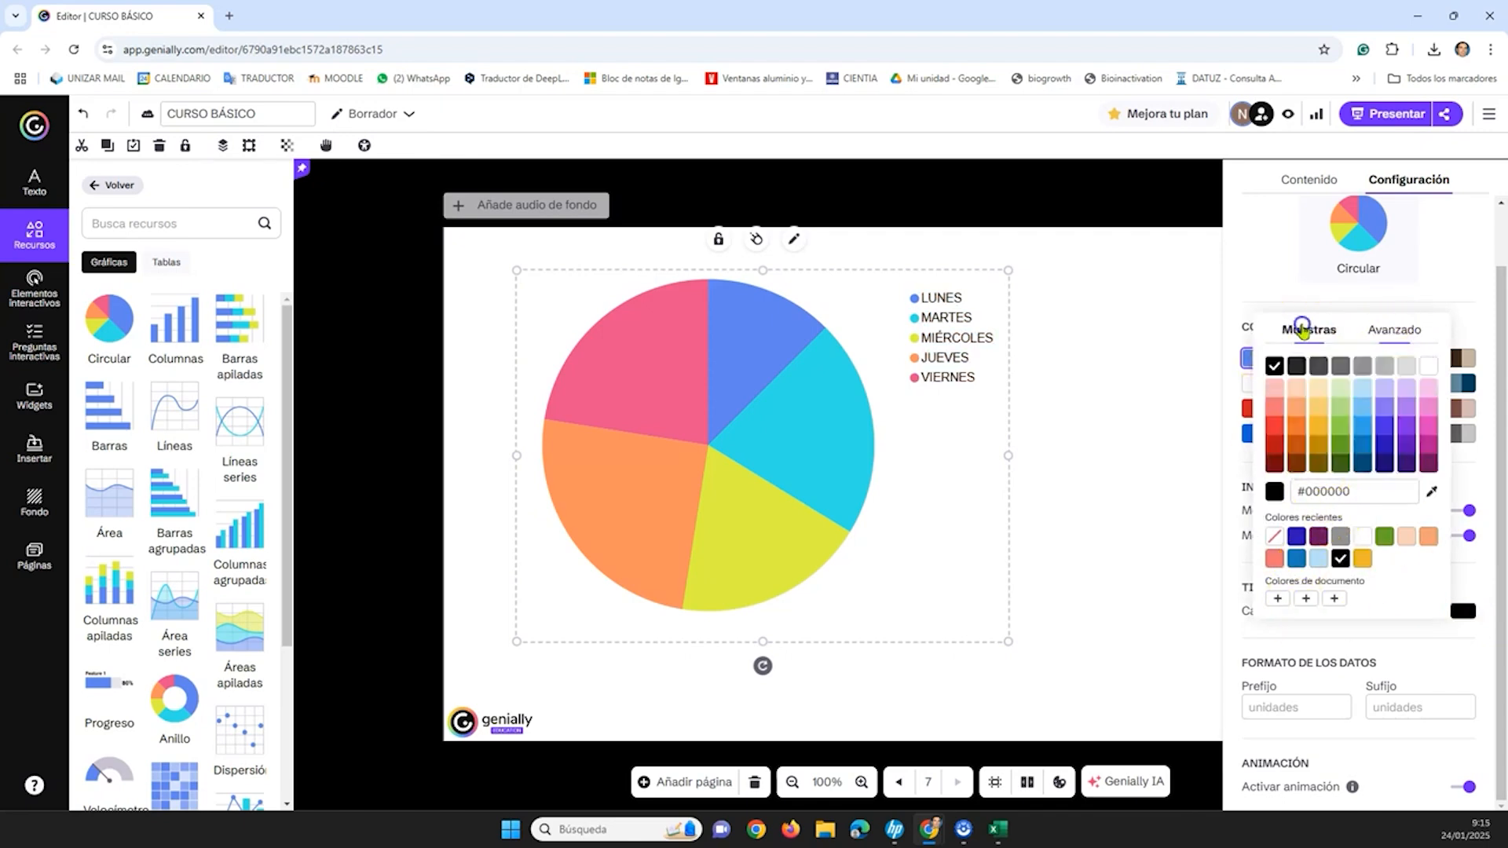
{"action": "left_click", "coordinate": [1442, 682]}
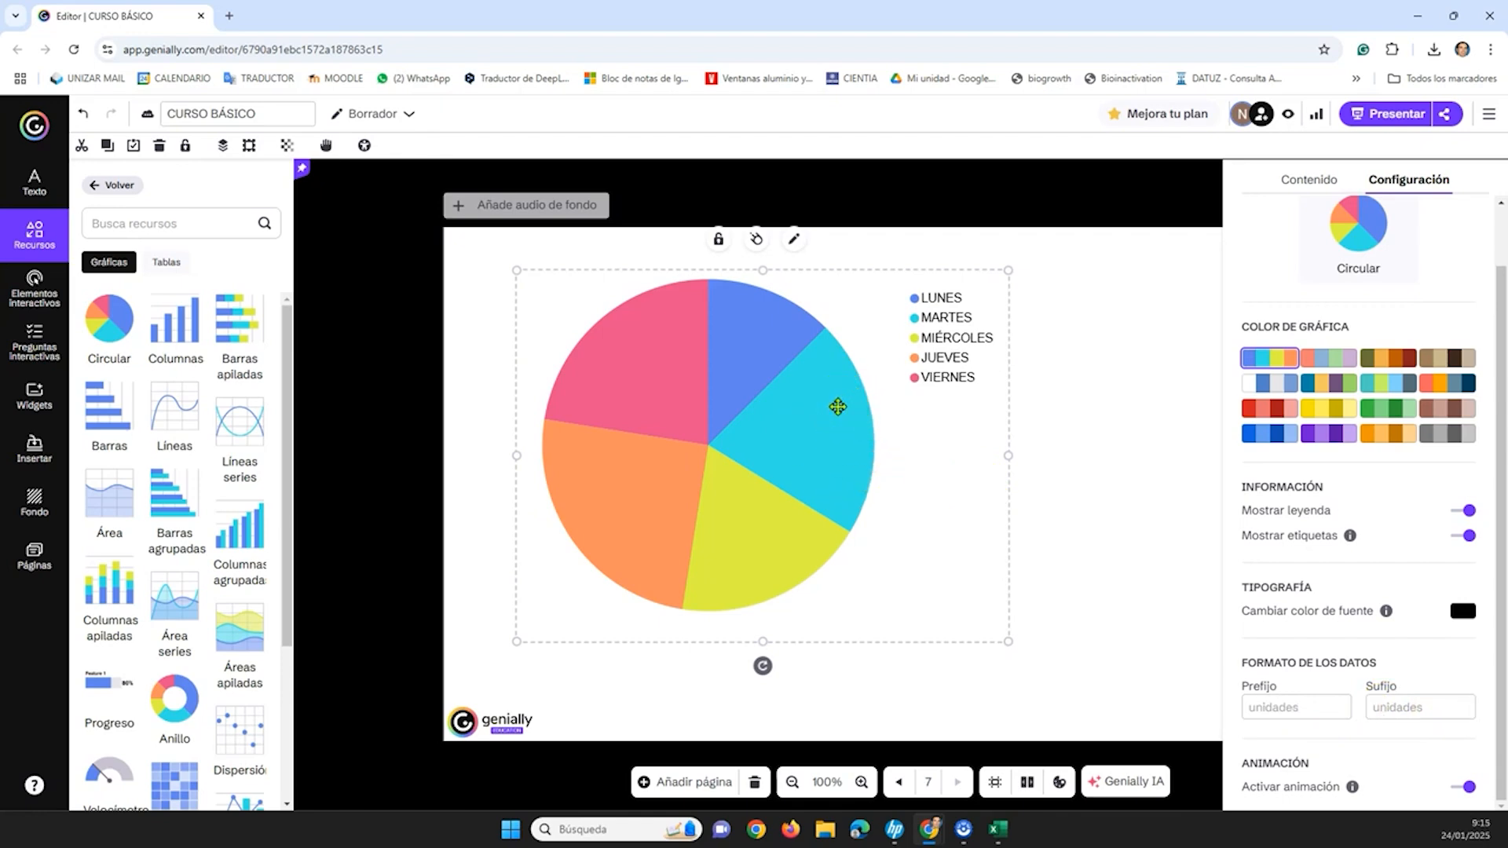
- Set the suffix of the pie chart's data format to "estudiantes"
{"action": "left_click", "coordinate": [1290, 184]}
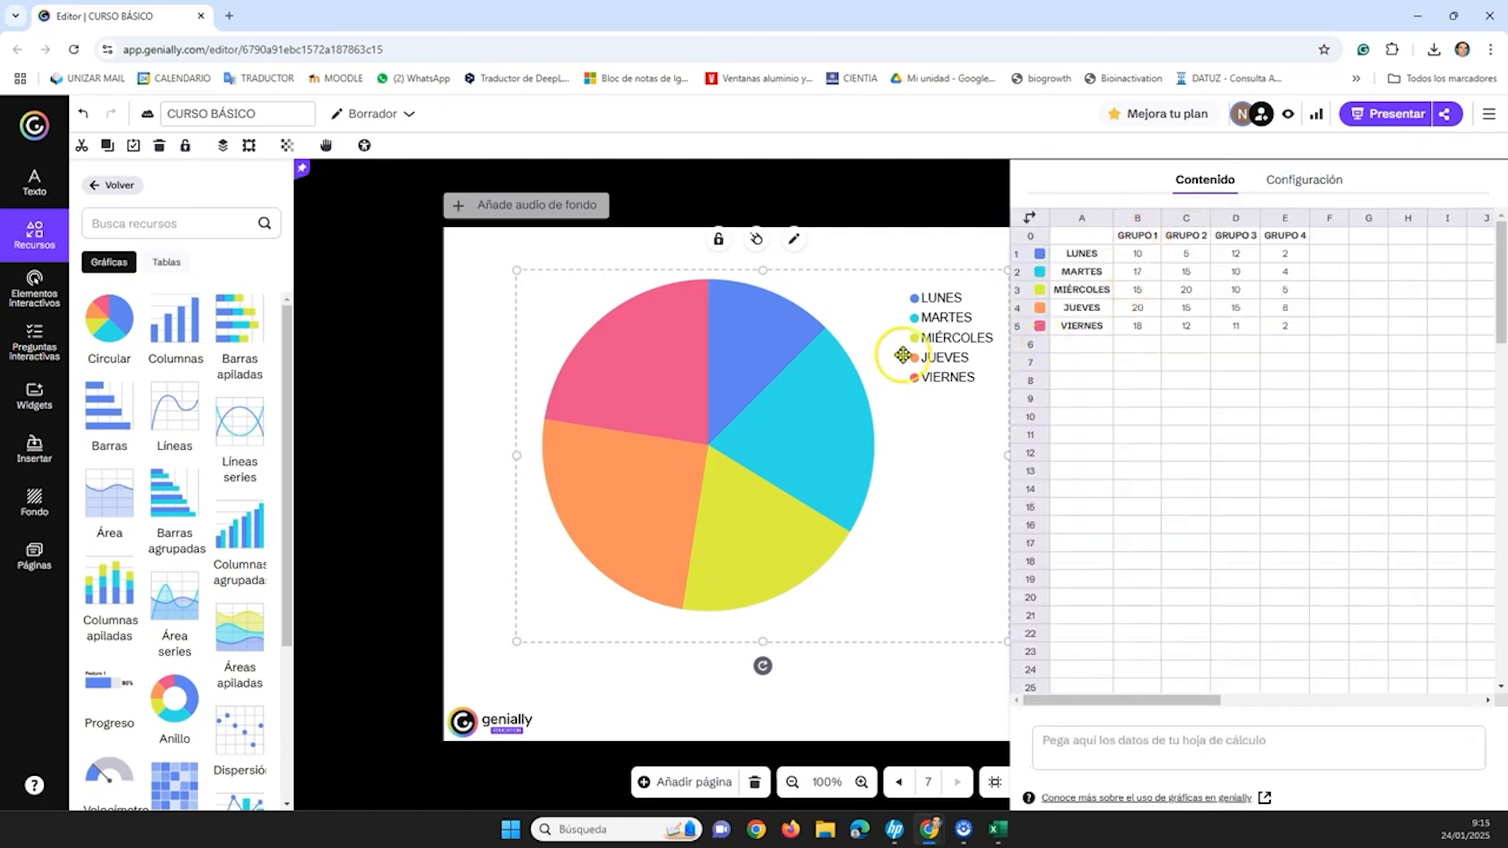
{"action": "left_click", "coordinate": [1298, 187]}
{"action": "left_click", "coordinate": [1393, 770]}
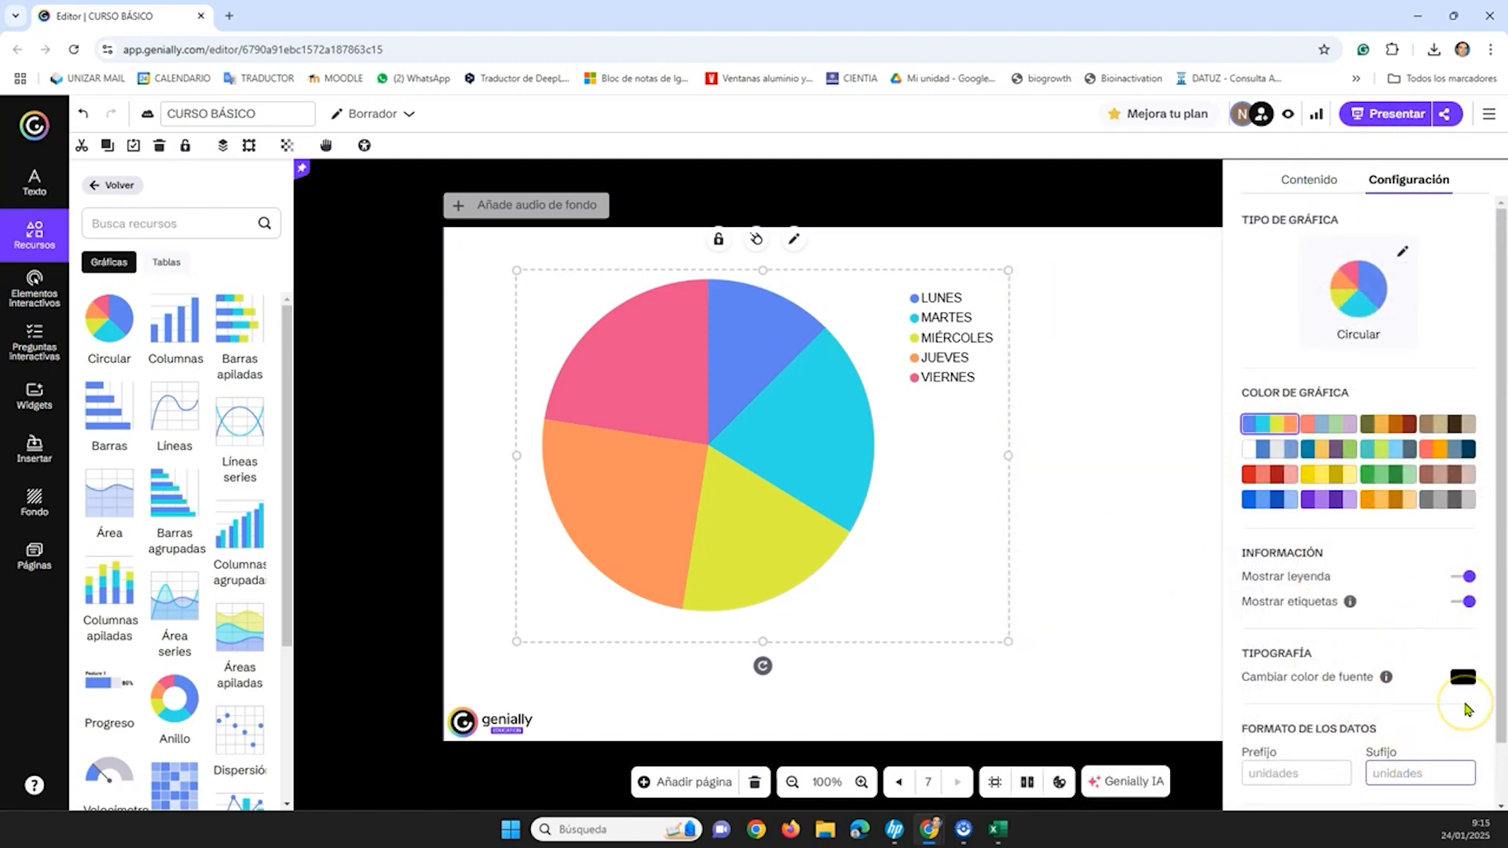
{"action": "type", "text": "estudiantes"}
- Preview the page, check the labels of the Martes and Miércoles slices, and return to editing
{"action": "left_click", "coordinate": [1295, 119]}
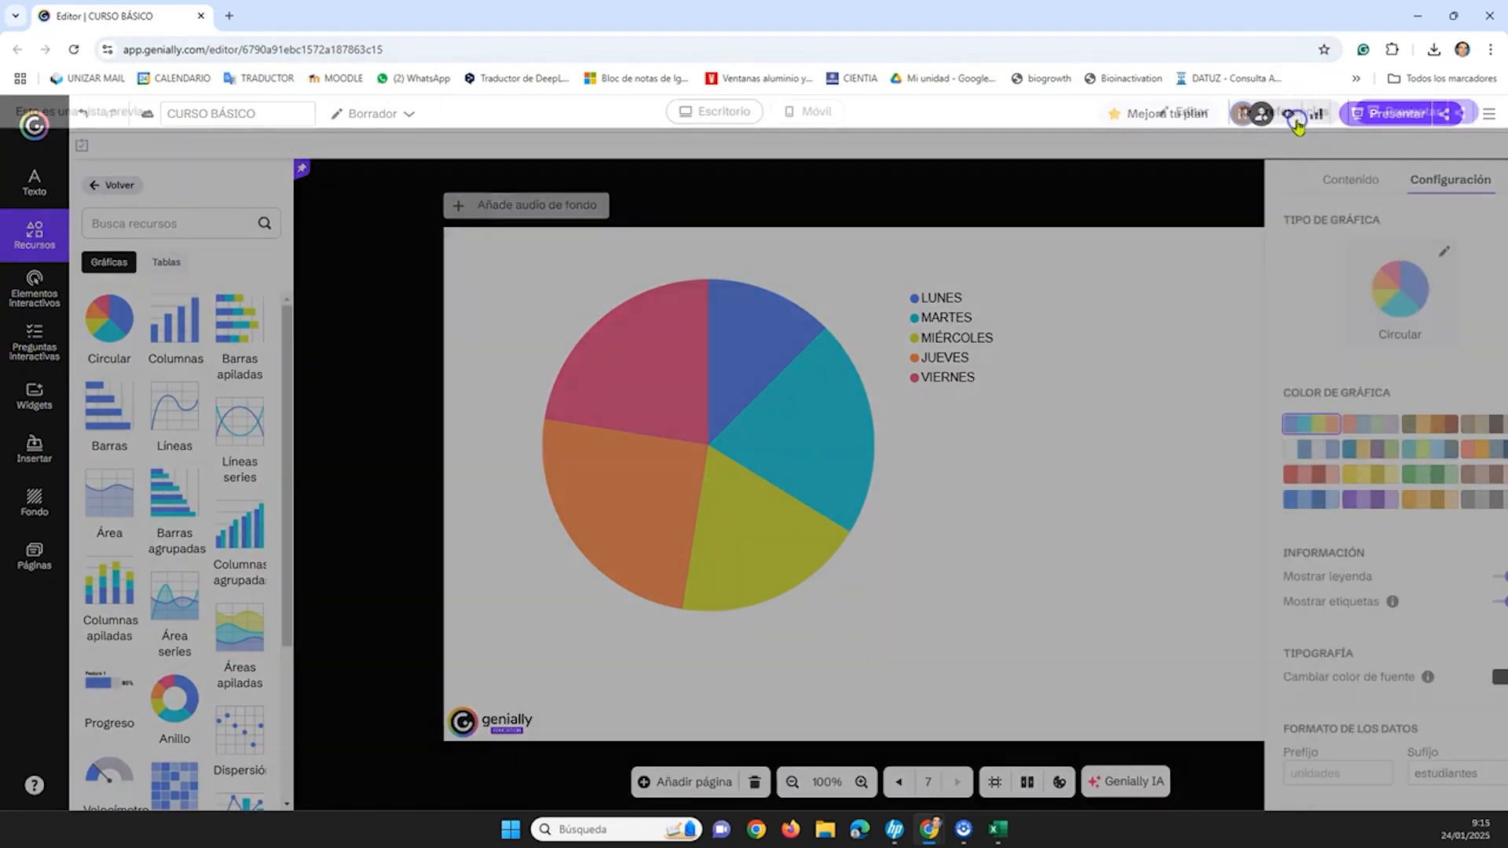
{"action": "mouse_move", "coordinate": [620, 315]}
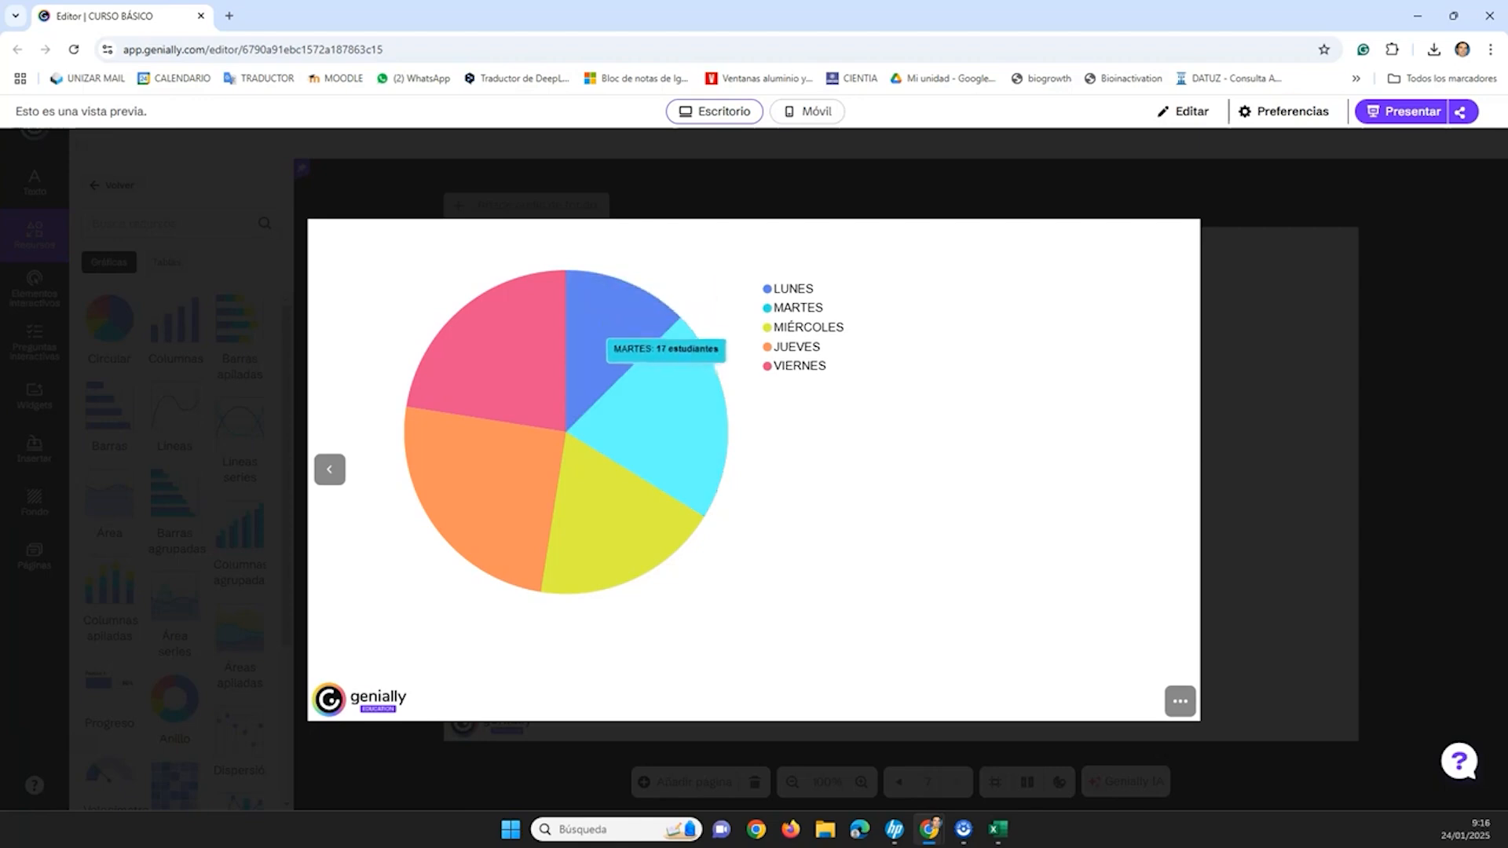
{"action": "mouse_move", "coordinate": [625, 503]}
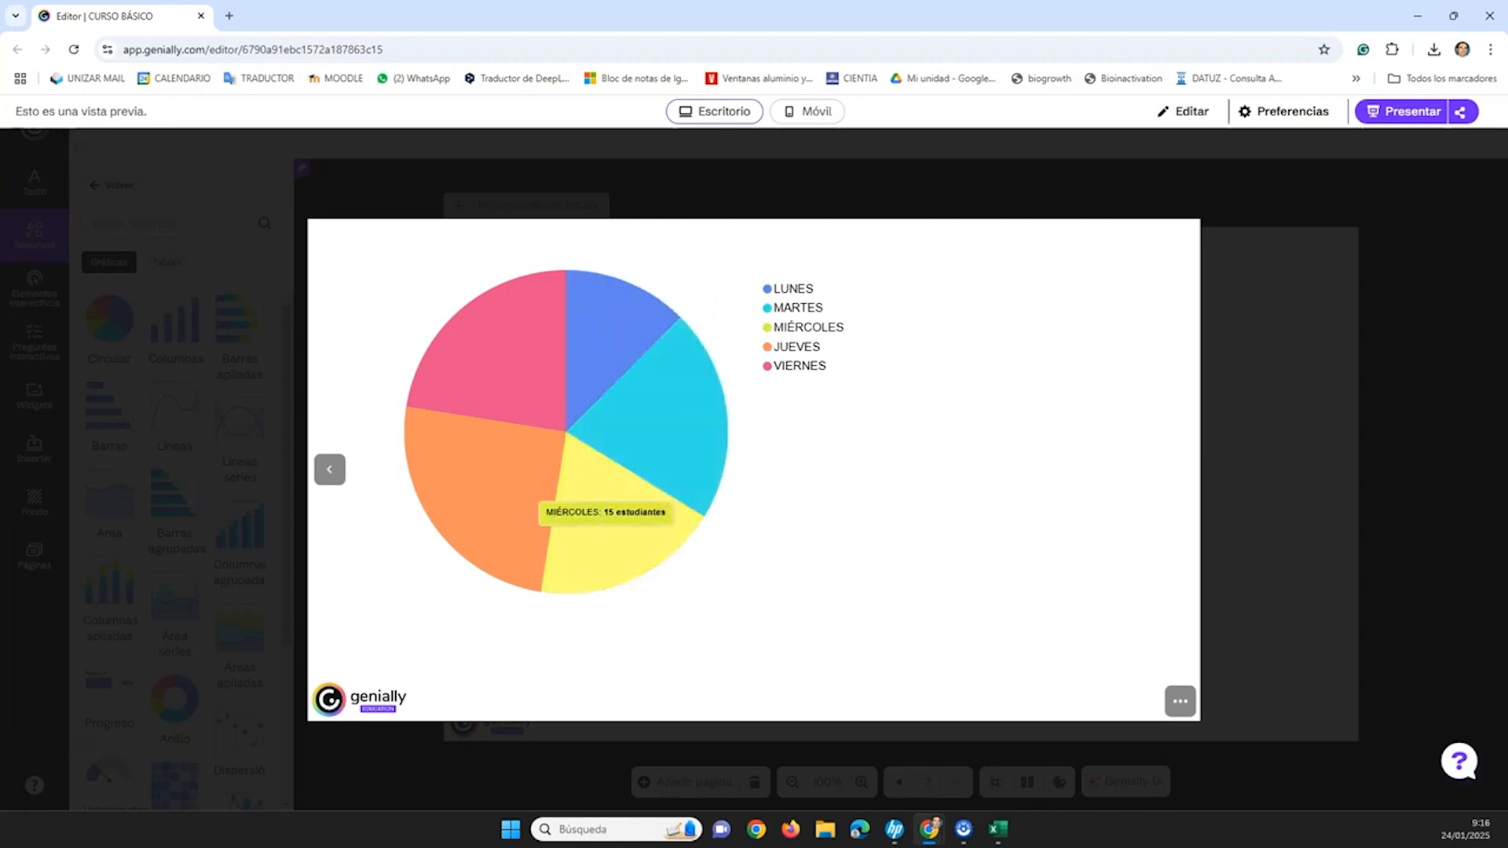
{"action": "left_click", "coordinate": [1293, 159]}
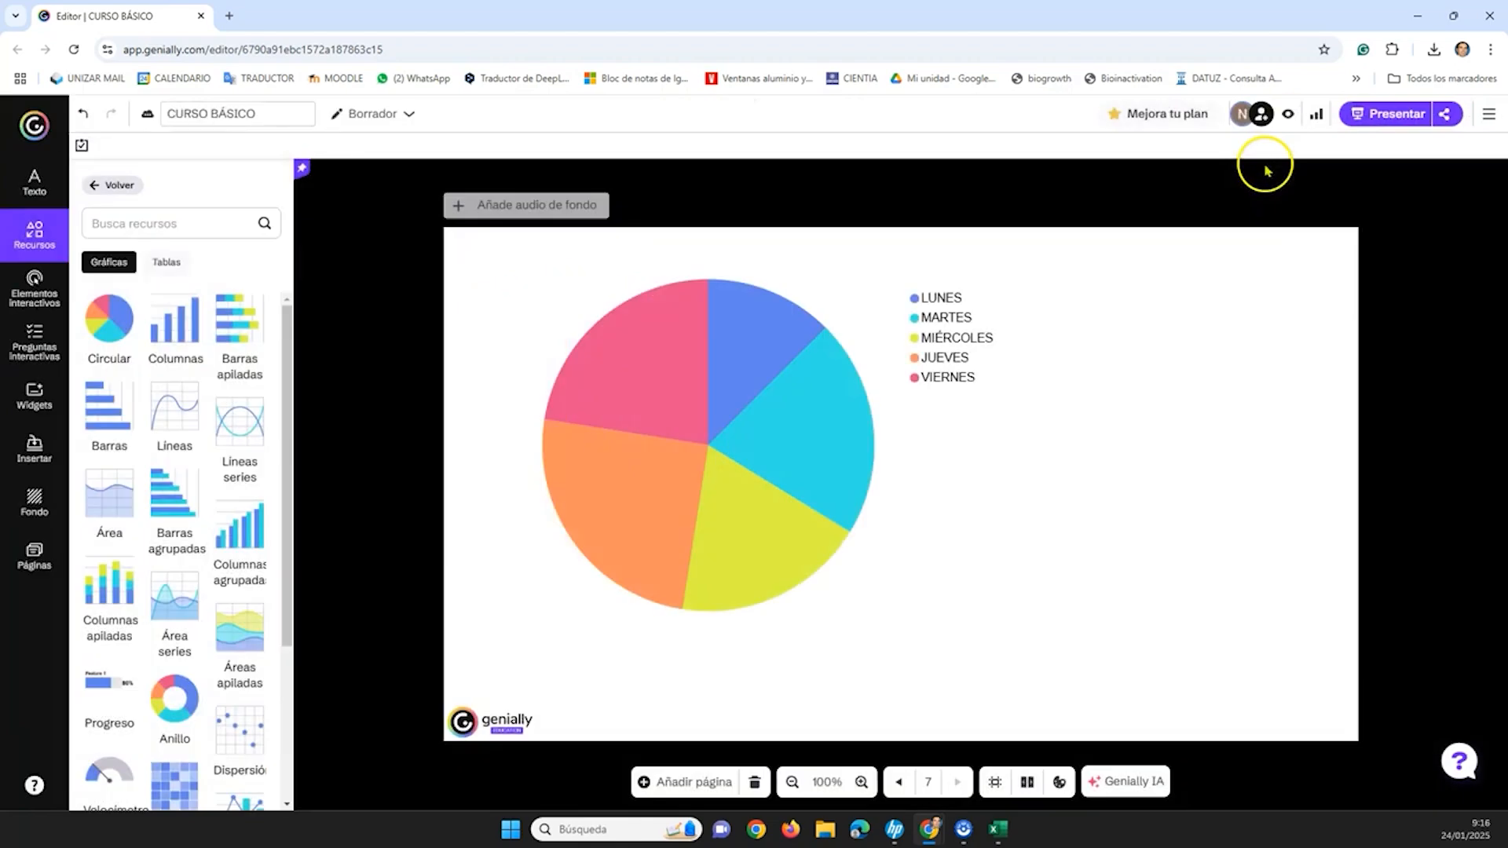
- Review the pie chart's configuration options and its data table, then close the chart settings
{"action": "left_click", "coordinate": [766, 355]}
{"action": "left_click", "coordinate": [794, 239]}
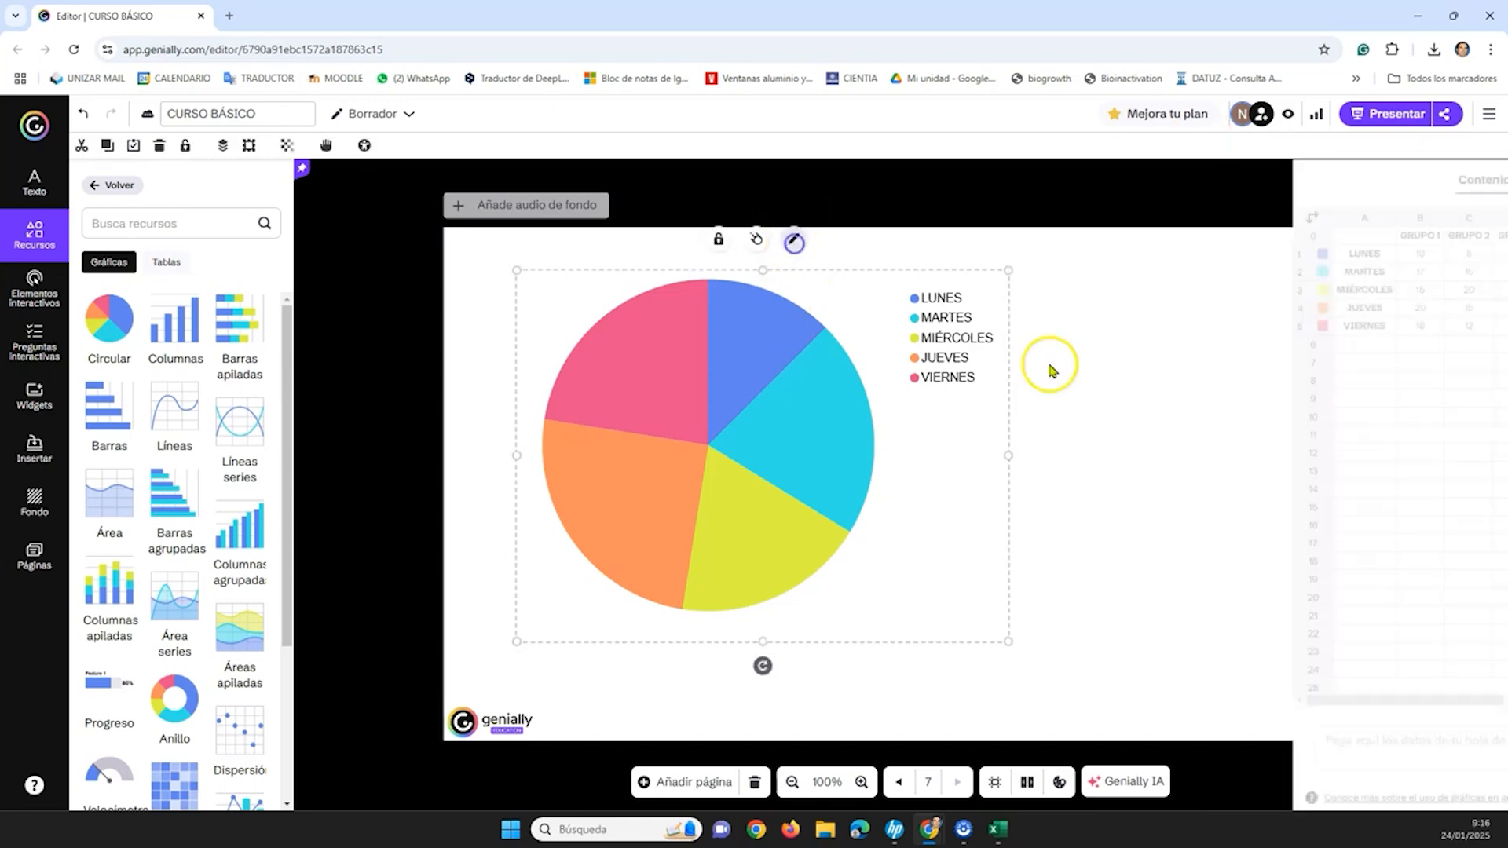
{"action": "left_click", "coordinate": [1304, 179]}
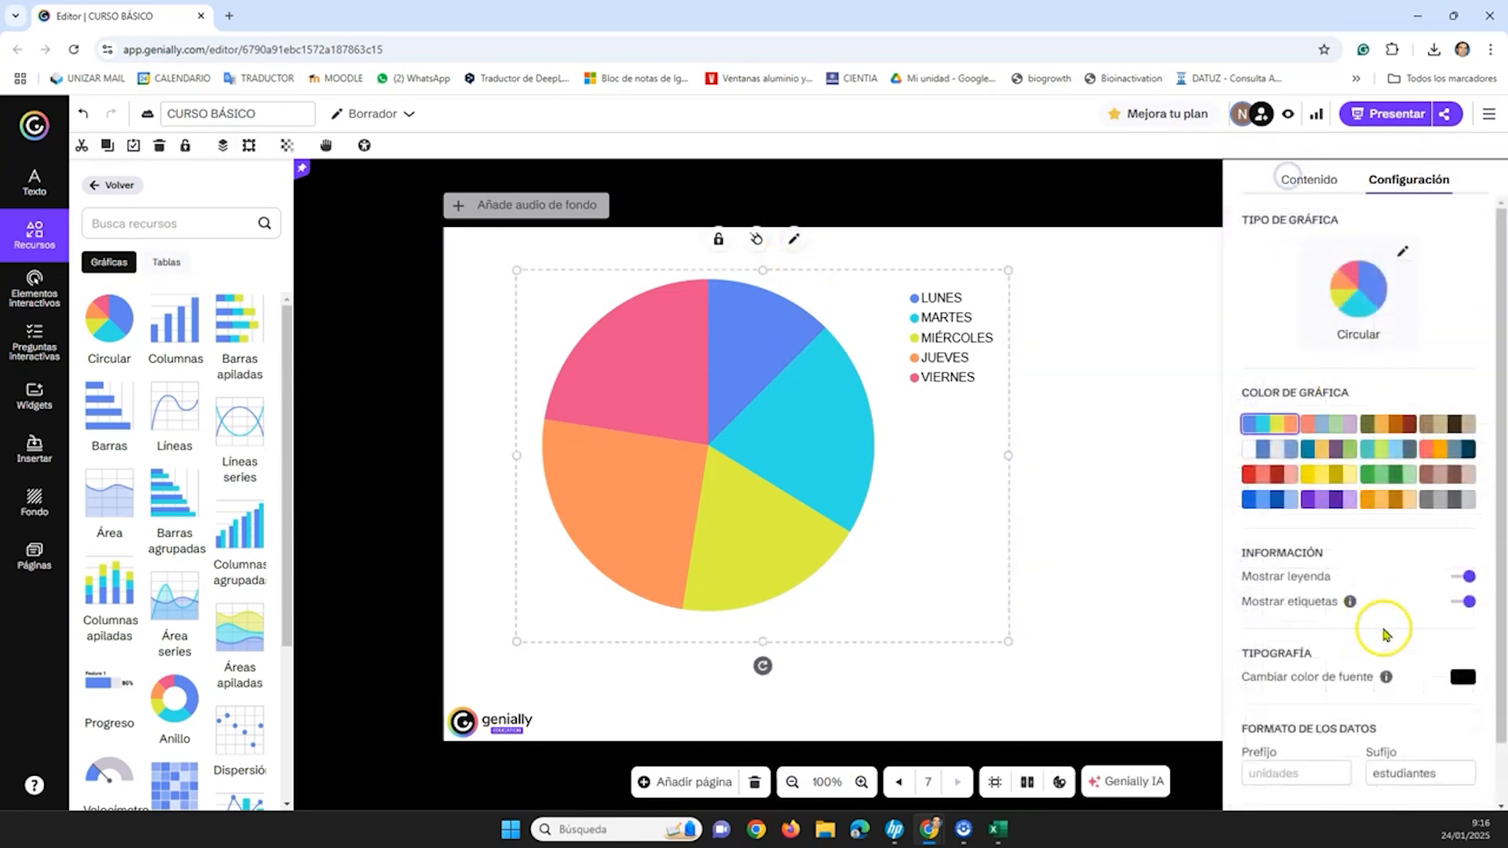
{"action": "scroll", "coordinate": [1284, 766], "scroll_direction": "down", "scroll_amount": 2}
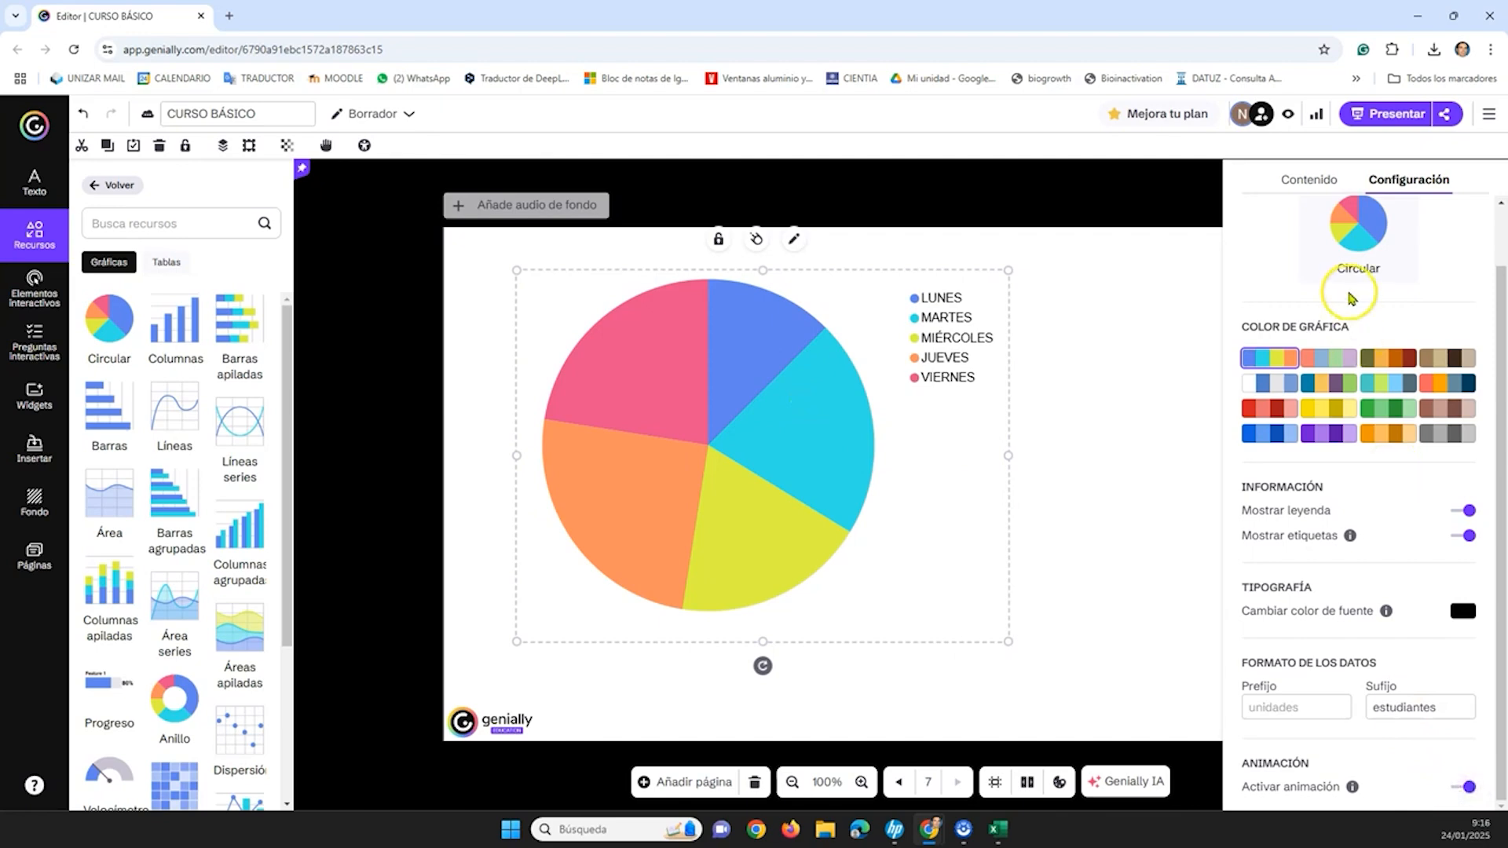
{"action": "left_click", "coordinate": [1289, 182]}
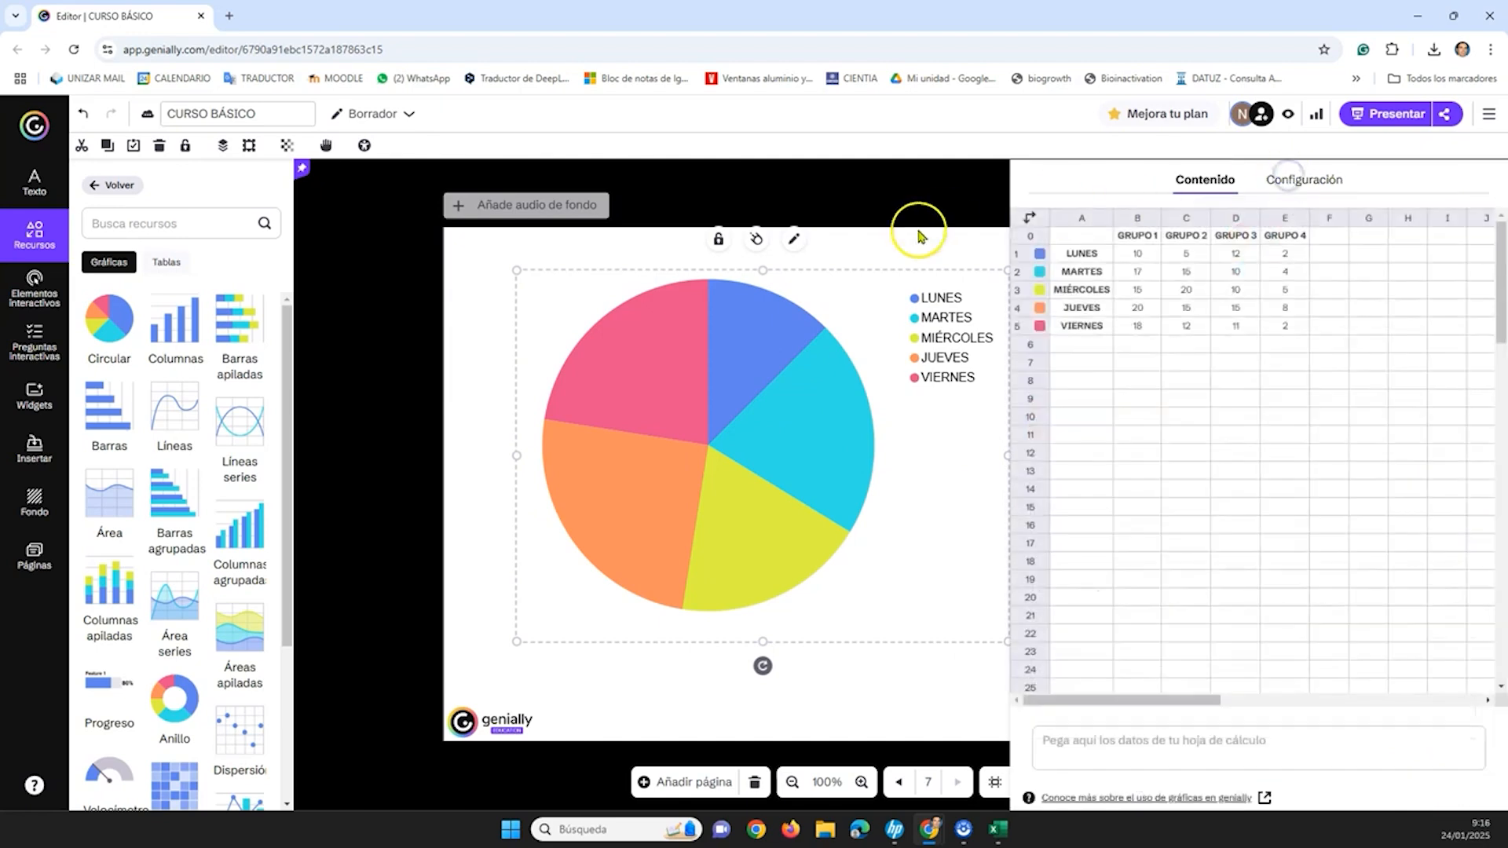
{"action": "left_click", "coordinate": [803, 491]}
{"action": "left_click", "coordinate": [803, 491]}
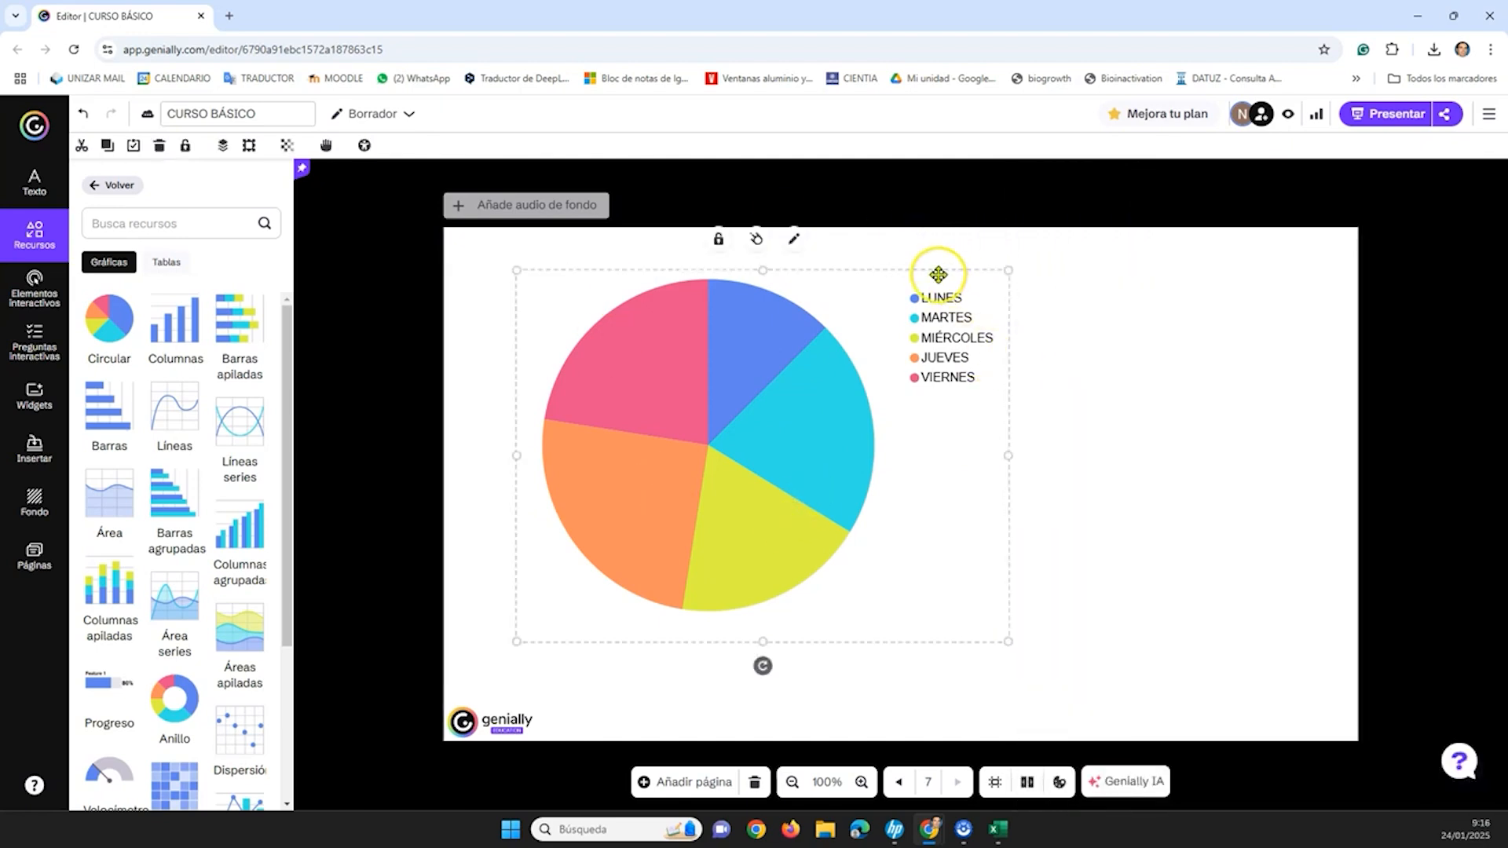
- Look over the available chart and table types and move the pie chart to the middle of the page
{"action": "left_click_drag", "start_coordinate": [939, 275], "coordinate": [952, 325]}
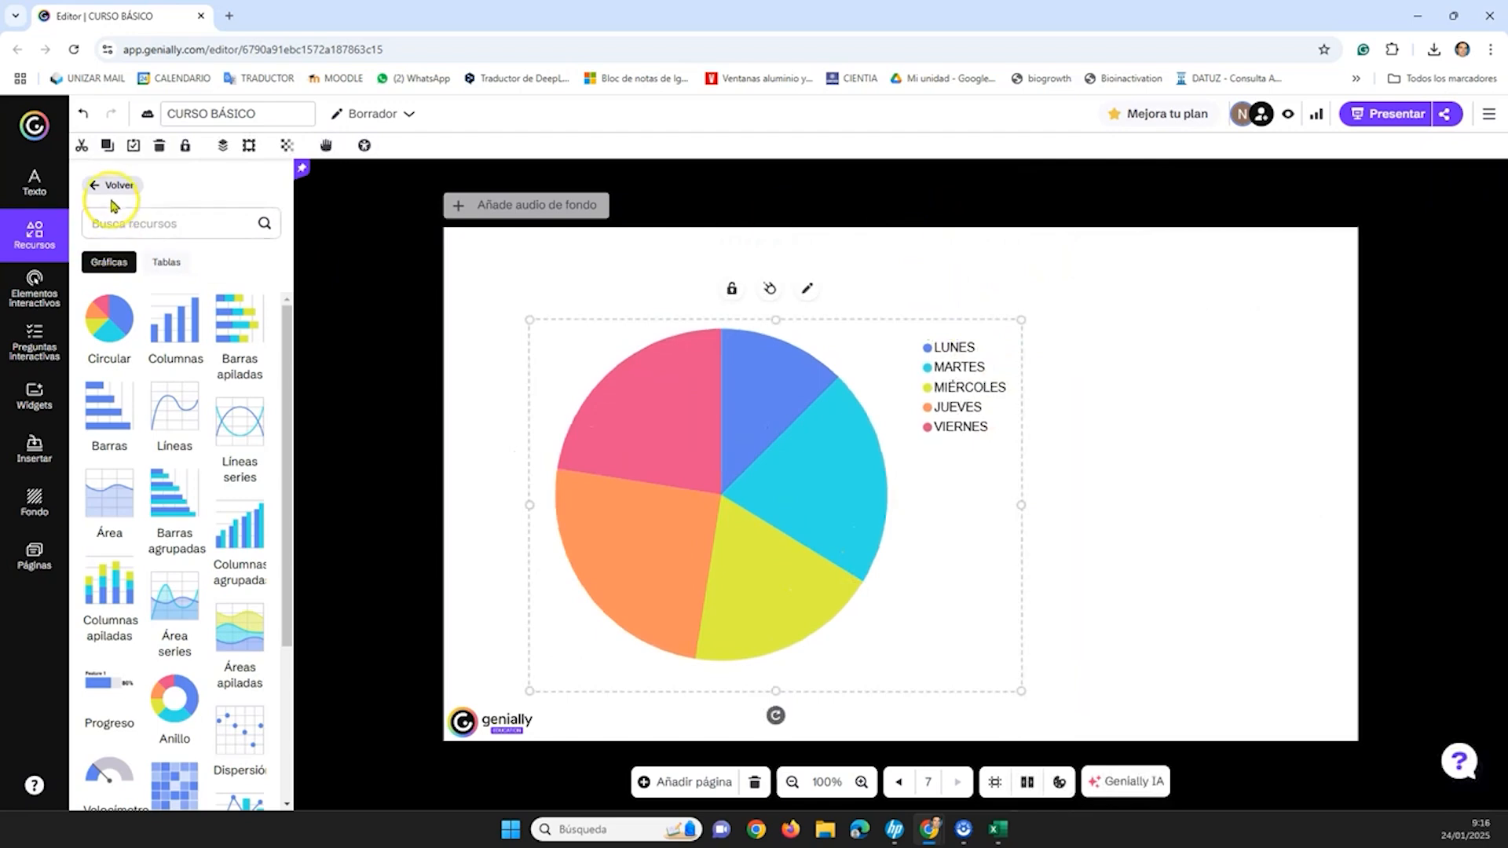
{"action": "scroll", "coordinate": [177, 468], "scroll_direction": "down", "scroll_amount": 3}
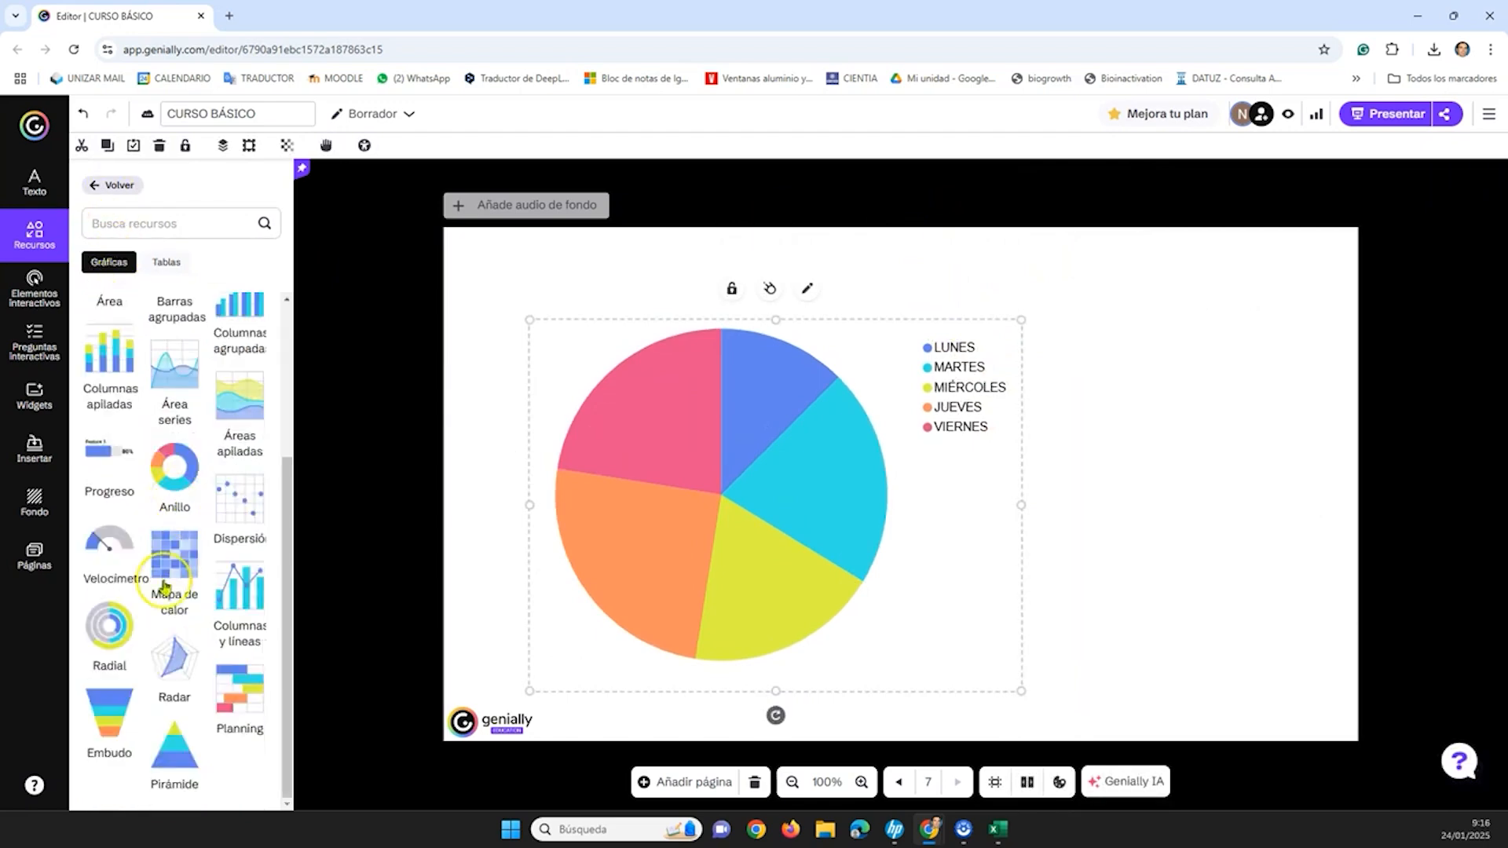
{"action": "left_click", "coordinate": [166, 263]}
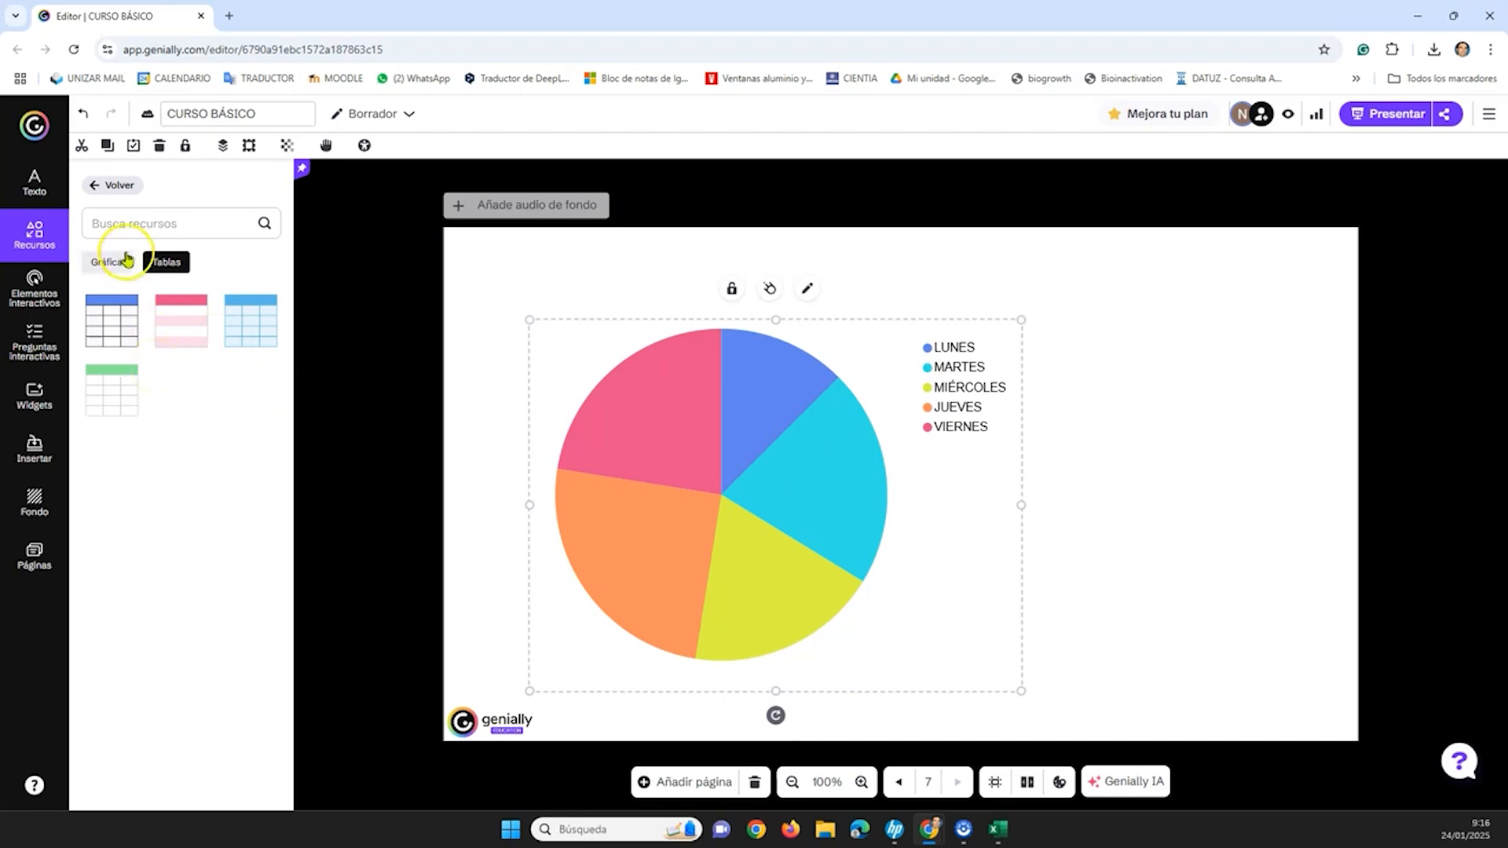
{"action": "left_click", "coordinate": [102, 187]}
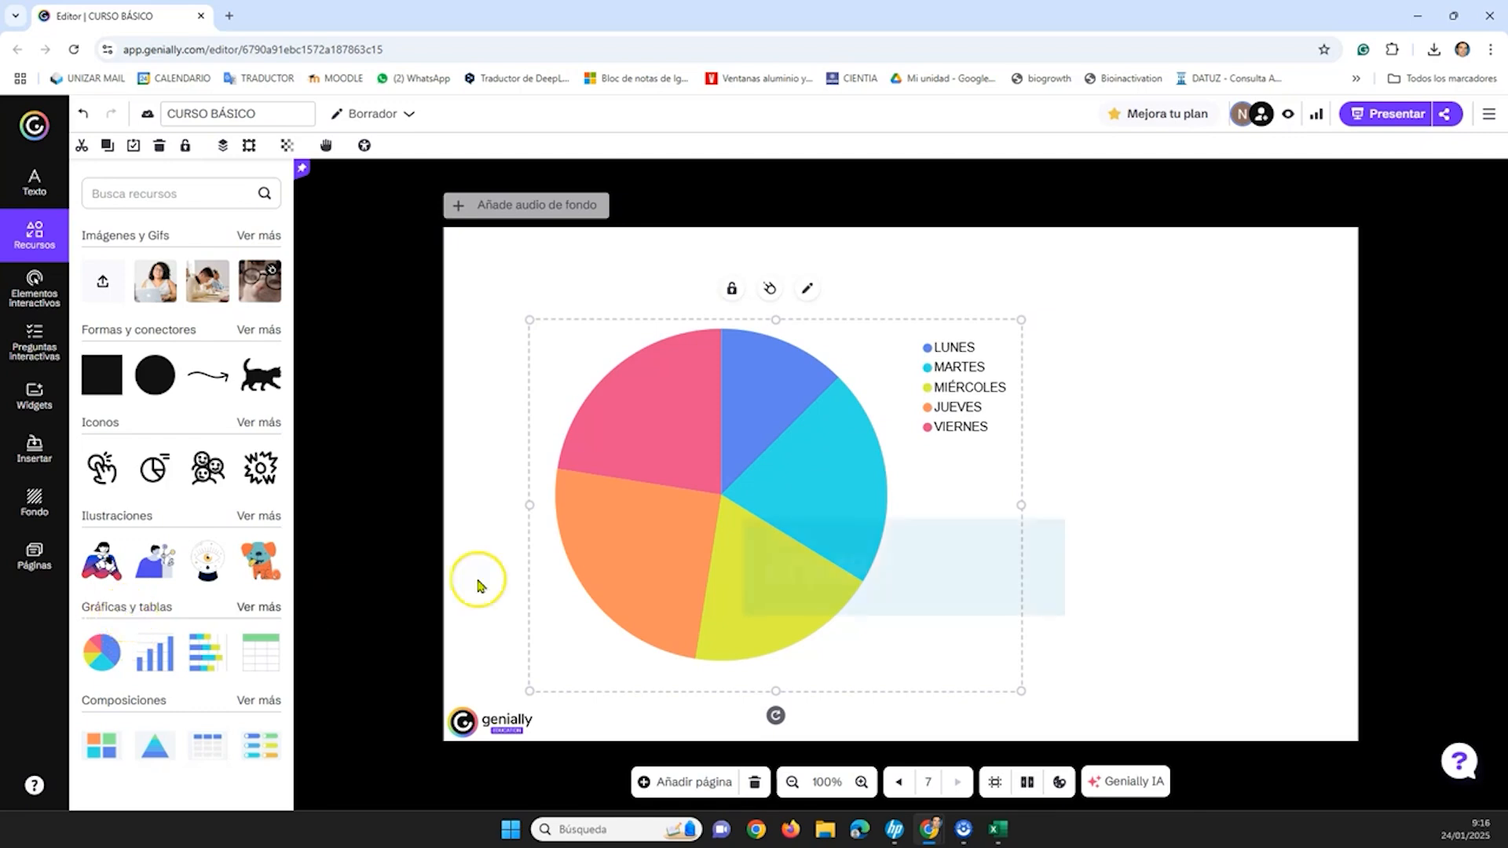
{"action": "left_click_drag", "start_coordinate": [531, 381], "coordinate": [624, 359]}
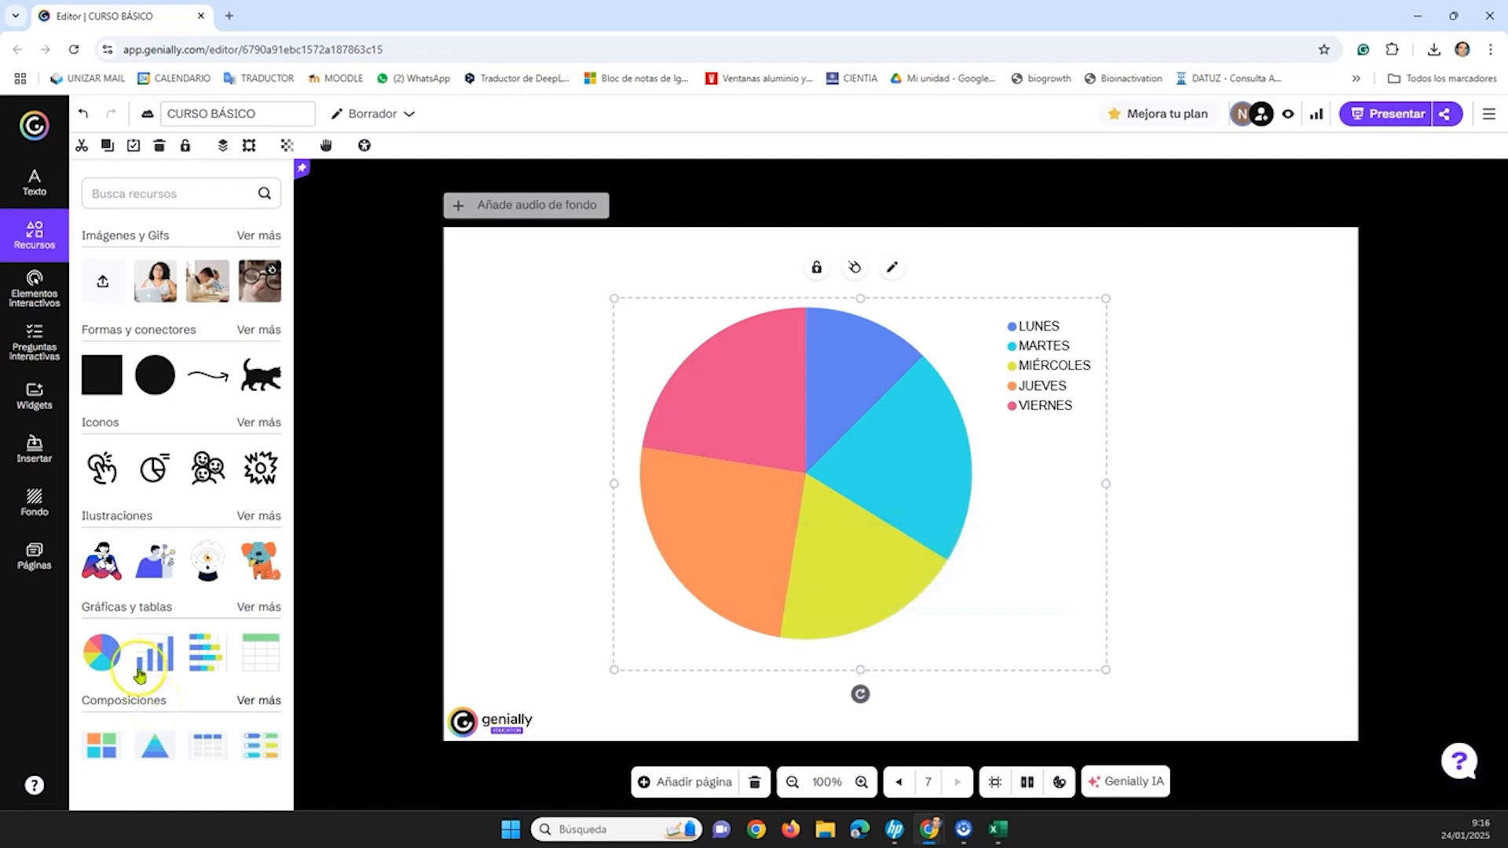
- Duplicate page 7 and delete the pie chart from the copy to leave a blank page
{"action": "left_click", "coordinate": [51, 555]}
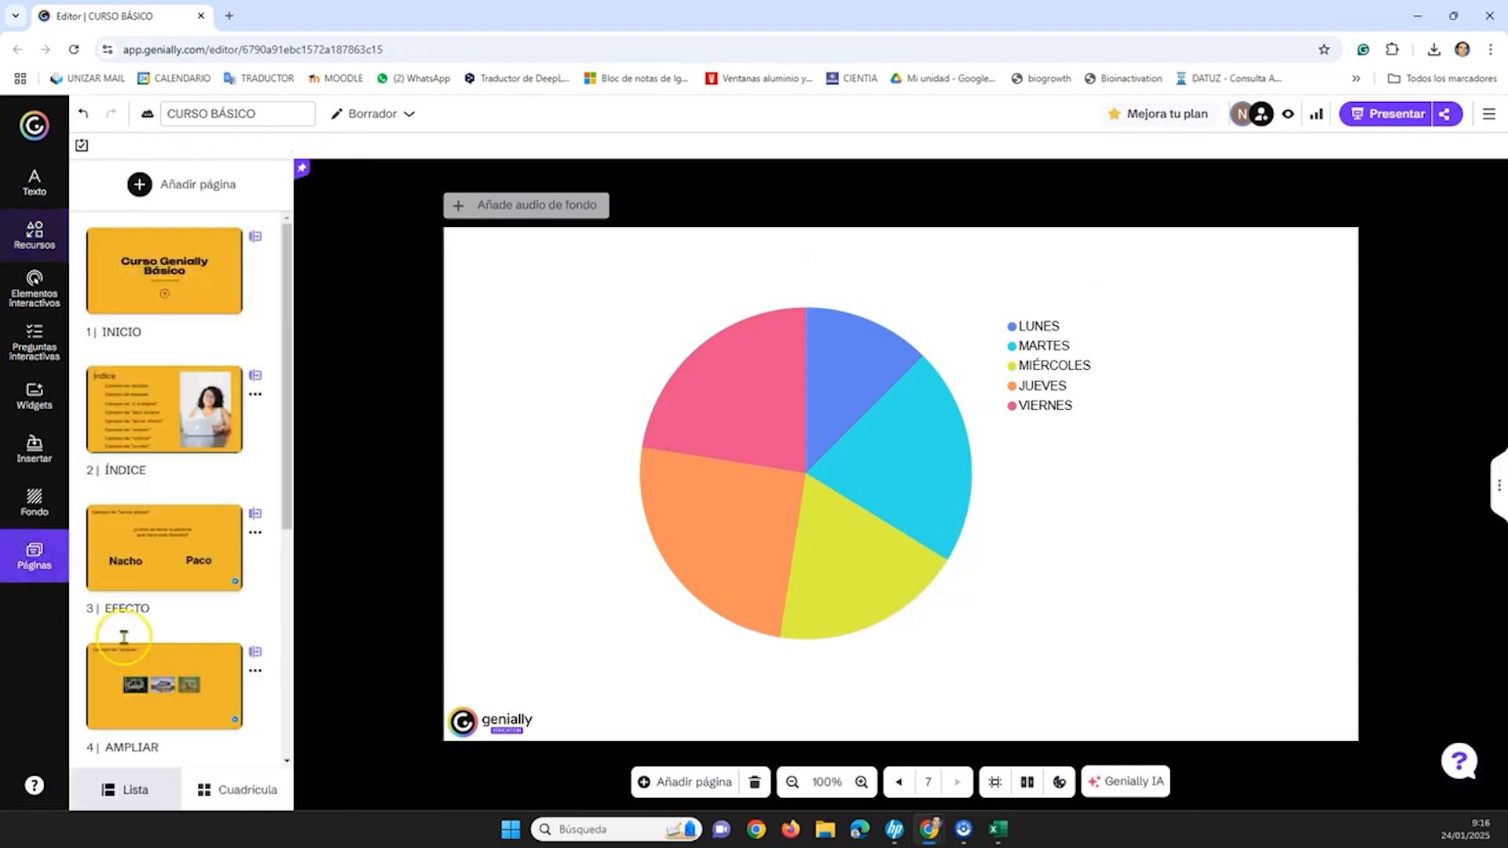
{"action": "scroll", "coordinate": [157, 668], "scroll_direction": "down", "scroll_amount": 5}
{"action": "left_click", "coordinate": [203, 662]}
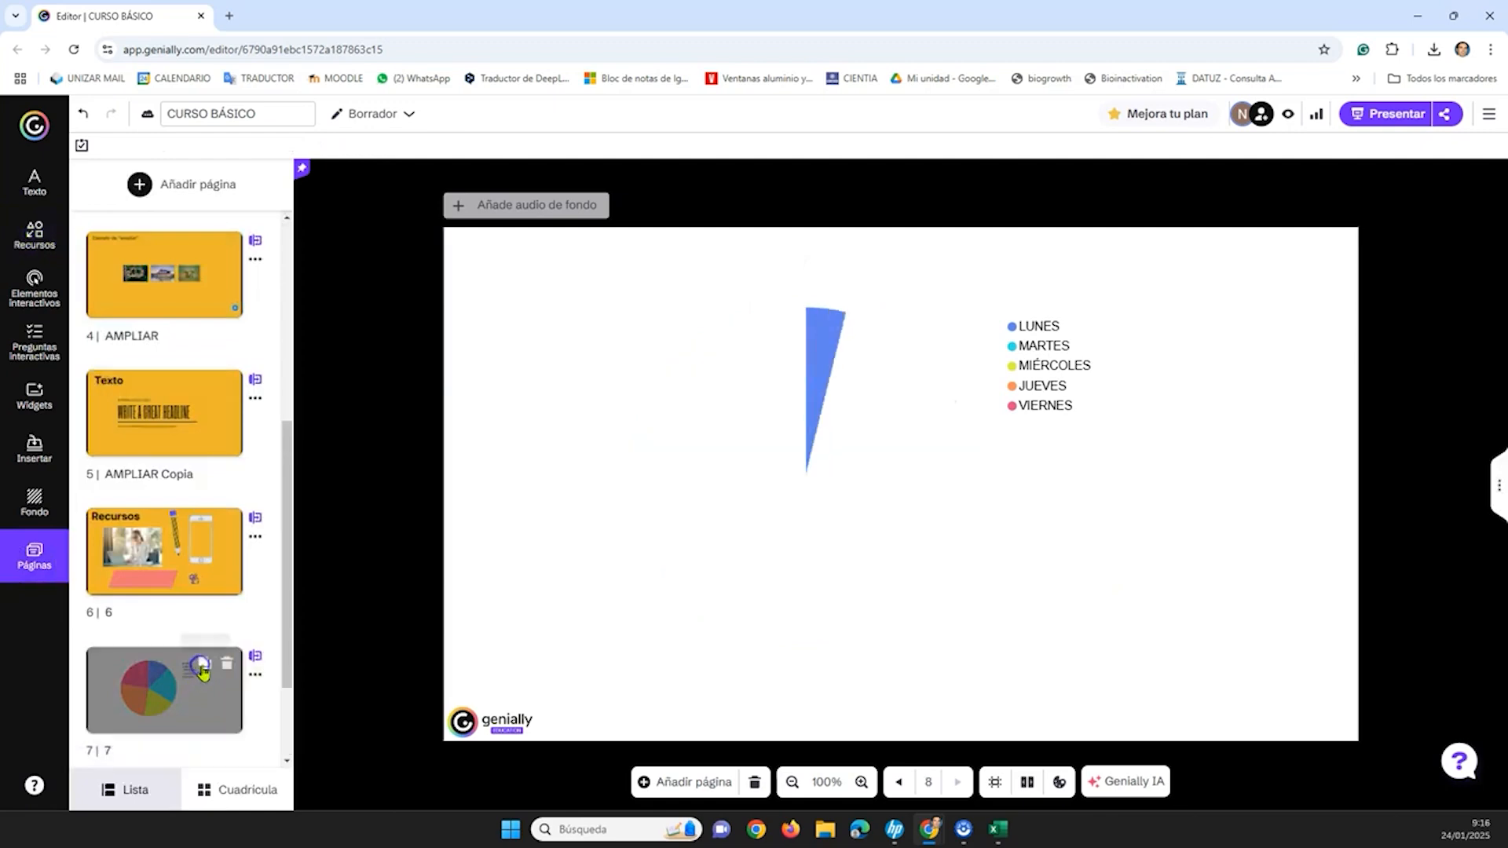
{"action": "left_click", "coordinate": [799, 453]}
{"action": "key", "text": "Delete"}
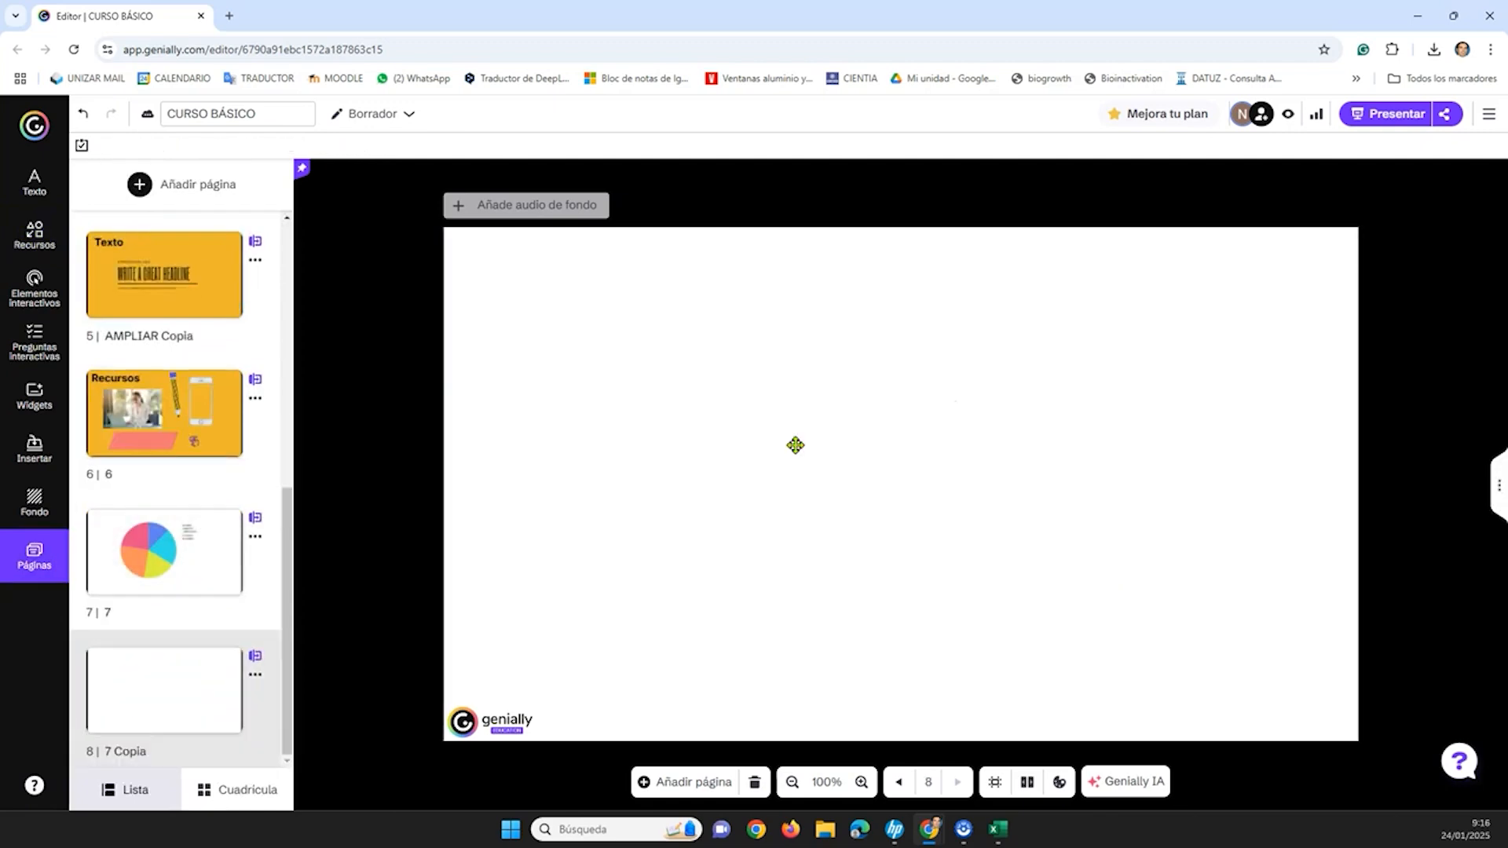
- Examine the ready-made compositions in the Diagramas, Datos/Tablas/Gráficas and Procesos/Timeline categories
{"action": "left_click", "coordinate": [34, 235]}
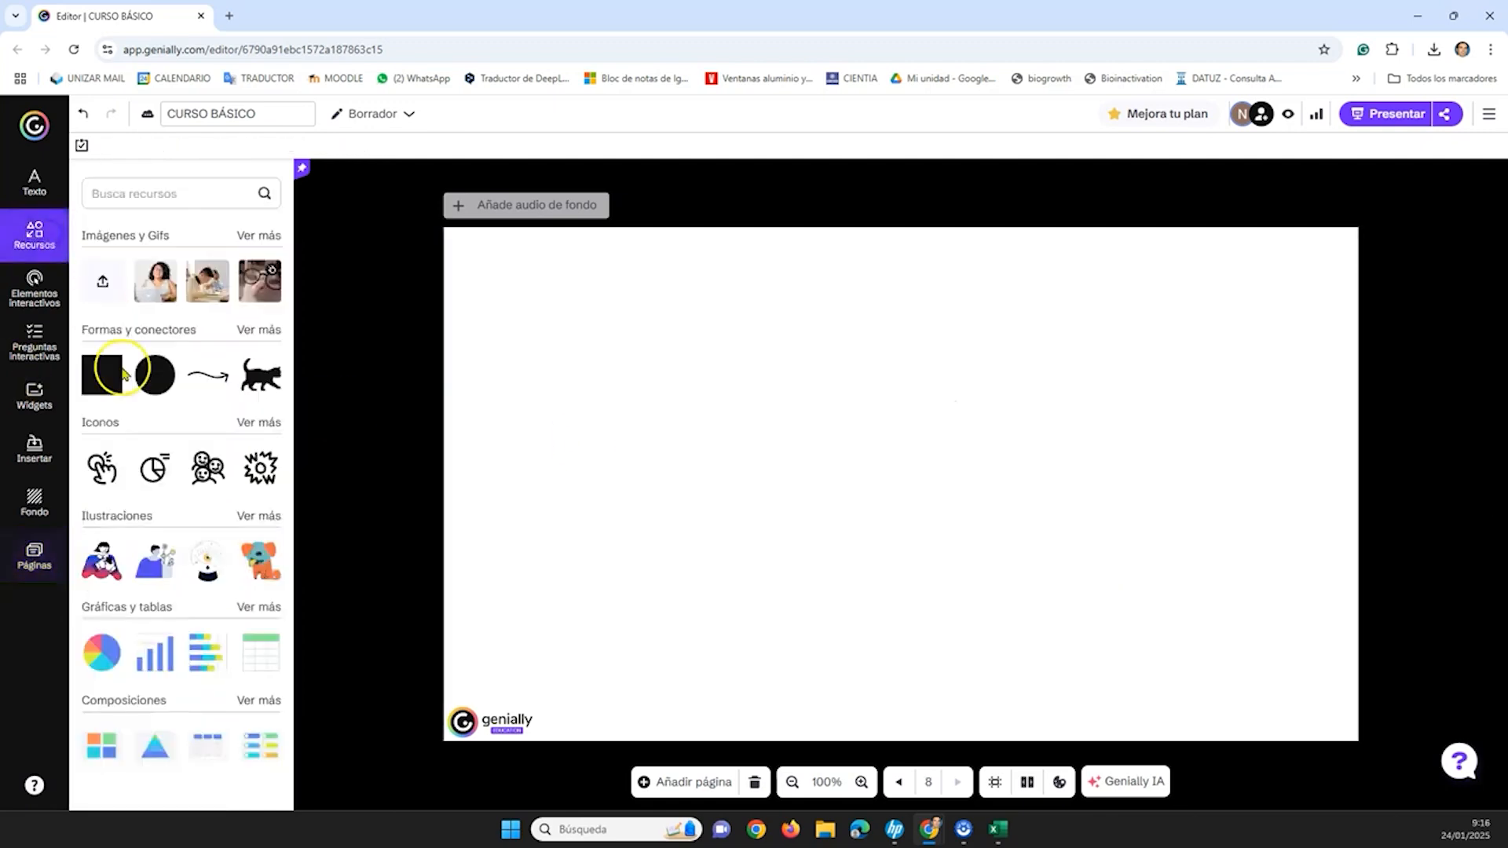
{"action": "left_click", "coordinate": [155, 711]}
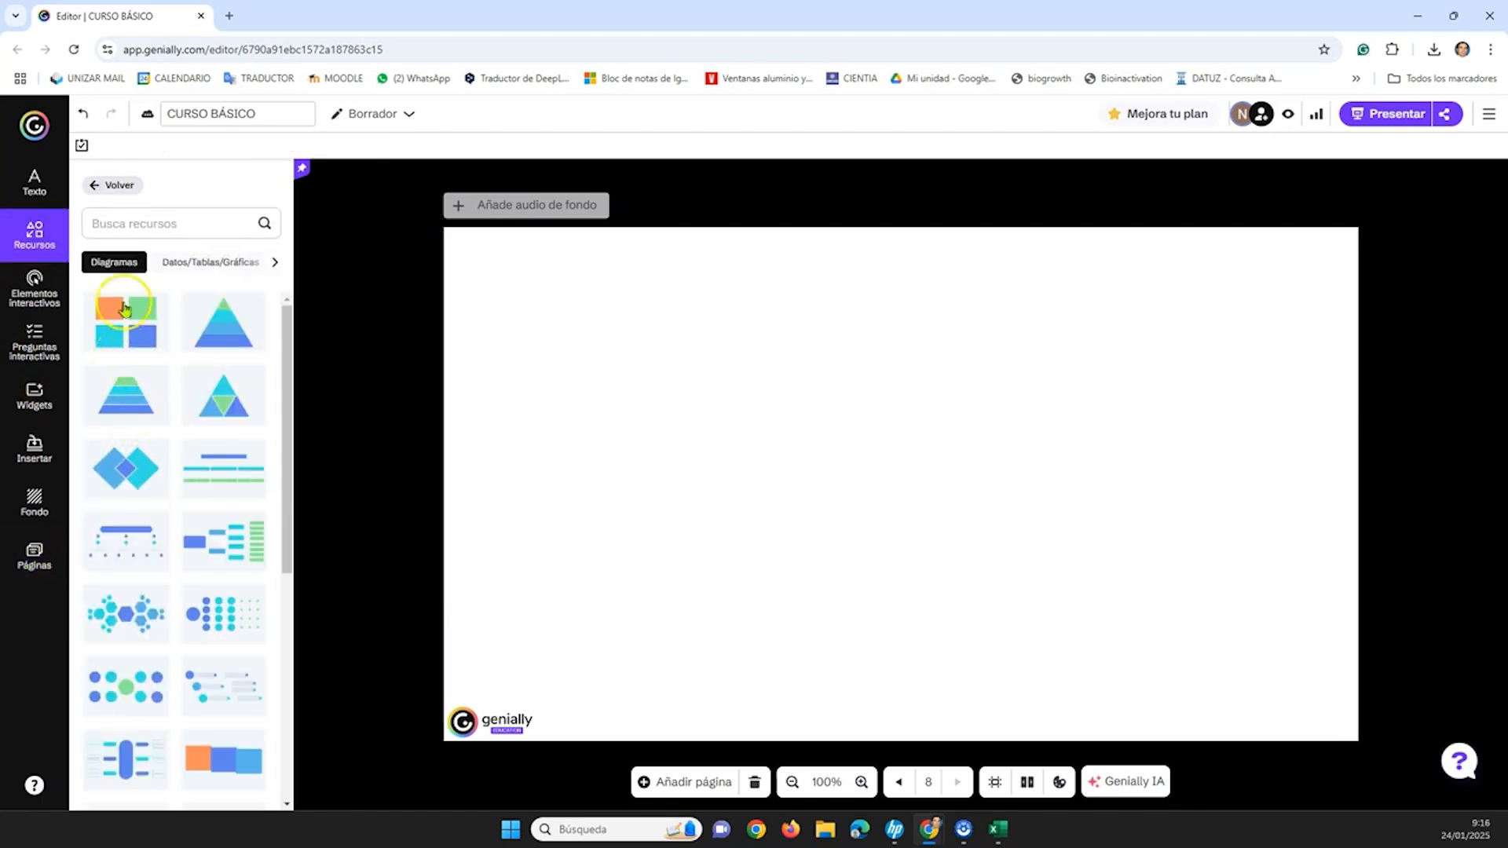
{"action": "scroll", "coordinate": [135, 388], "scroll_direction": "down", "scroll_amount": 5}
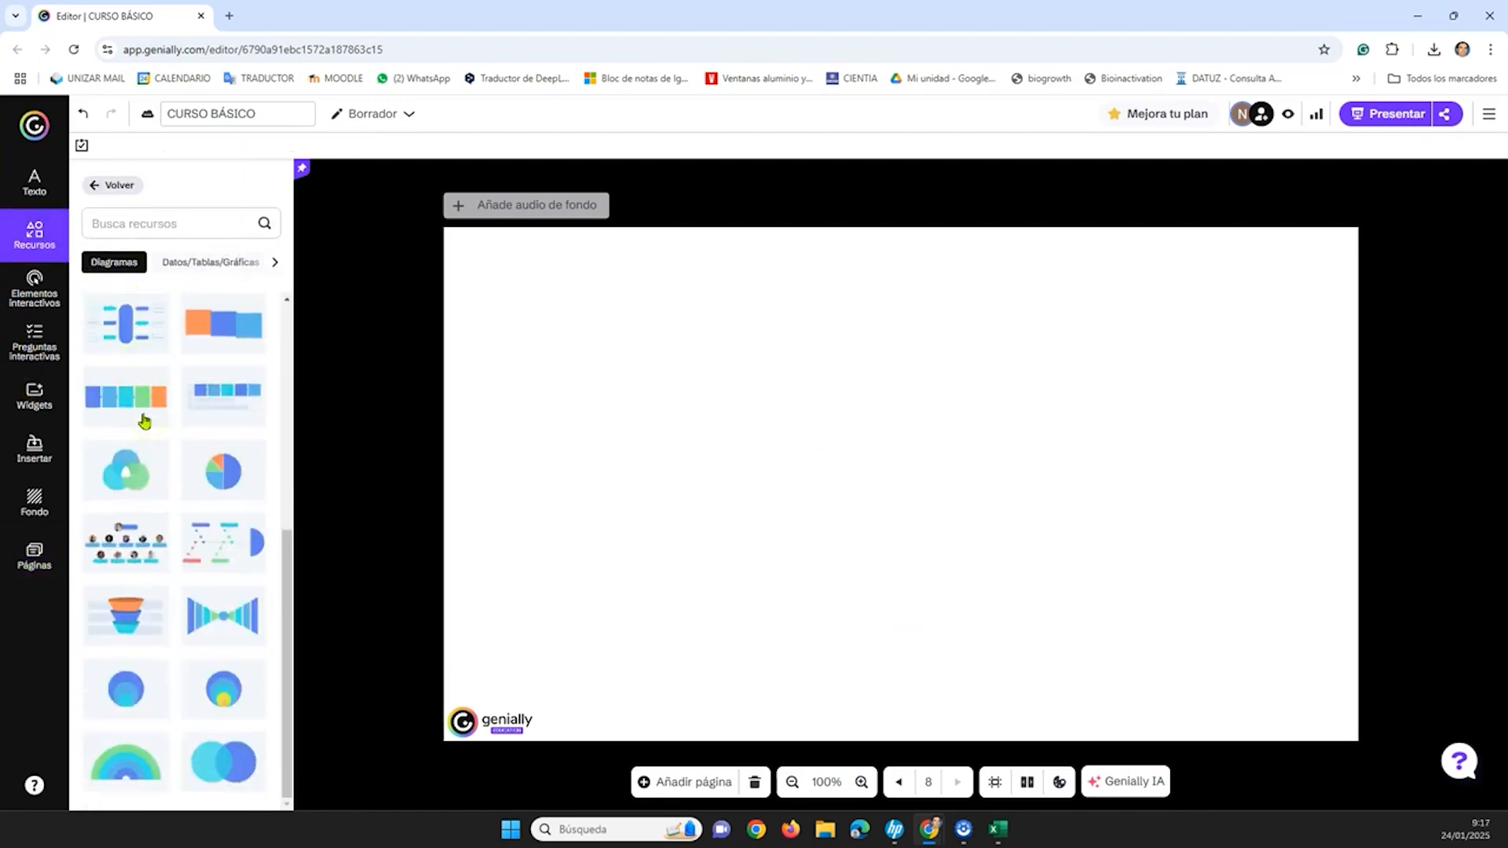
{"action": "left_click", "coordinate": [173, 265]}
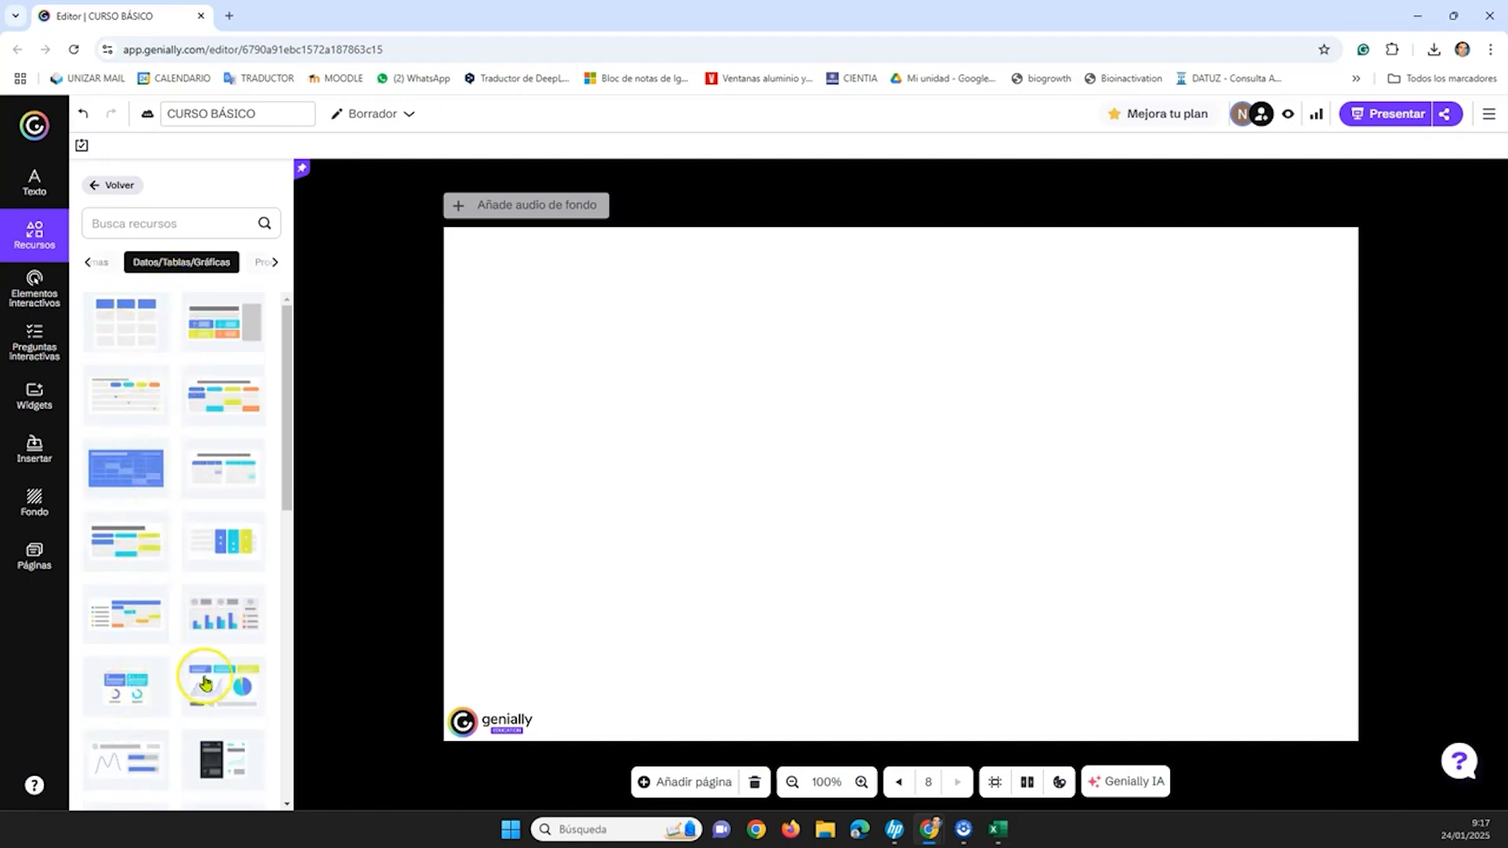
{"action": "left_click", "coordinate": [253, 262]}
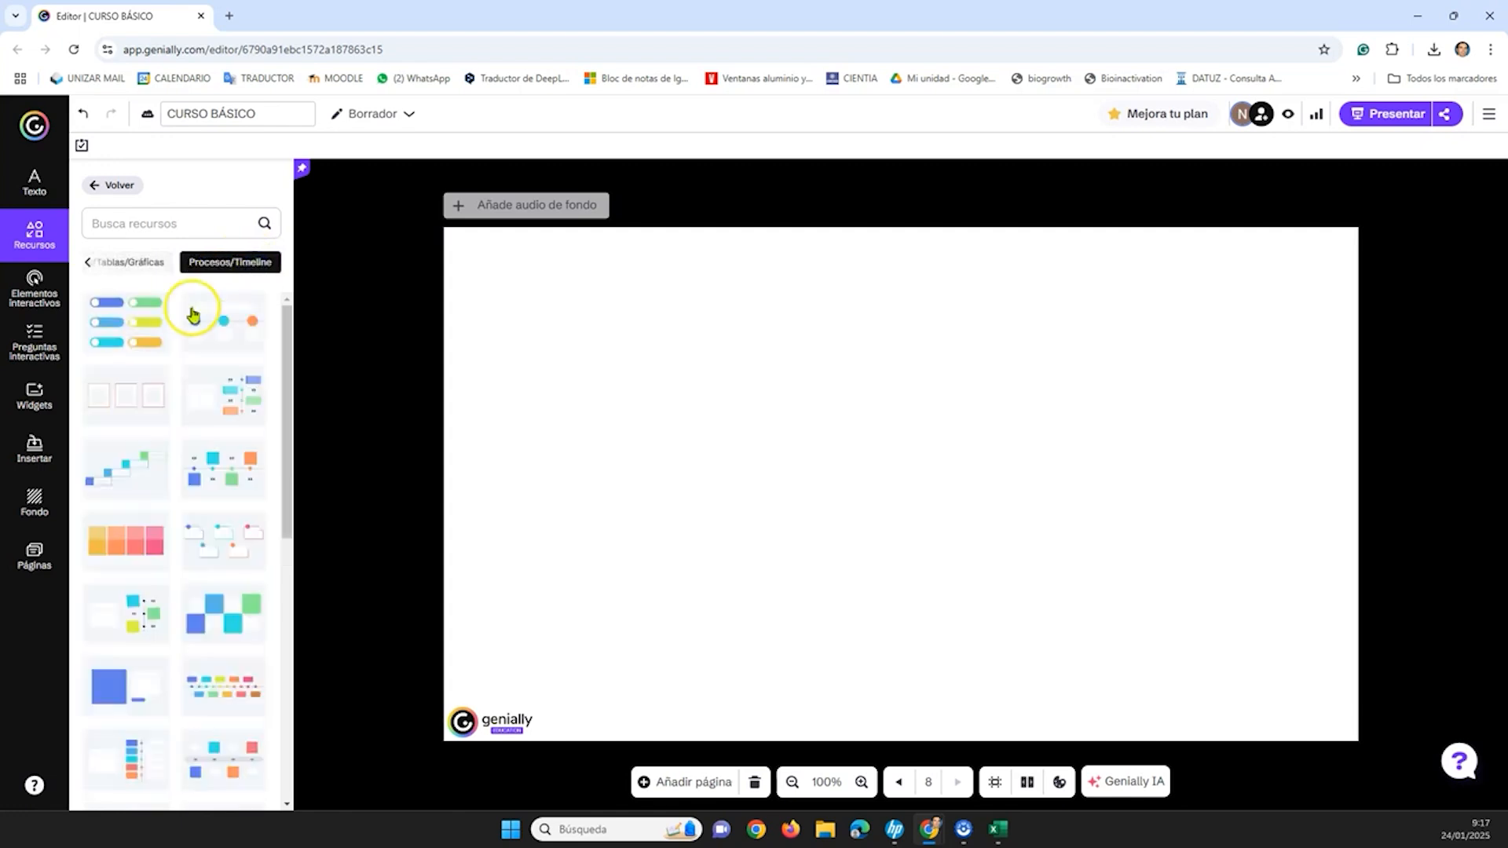
{"action": "scroll", "coordinate": [168, 589], "scroll_direction": "down", "scroll_amount": 10}
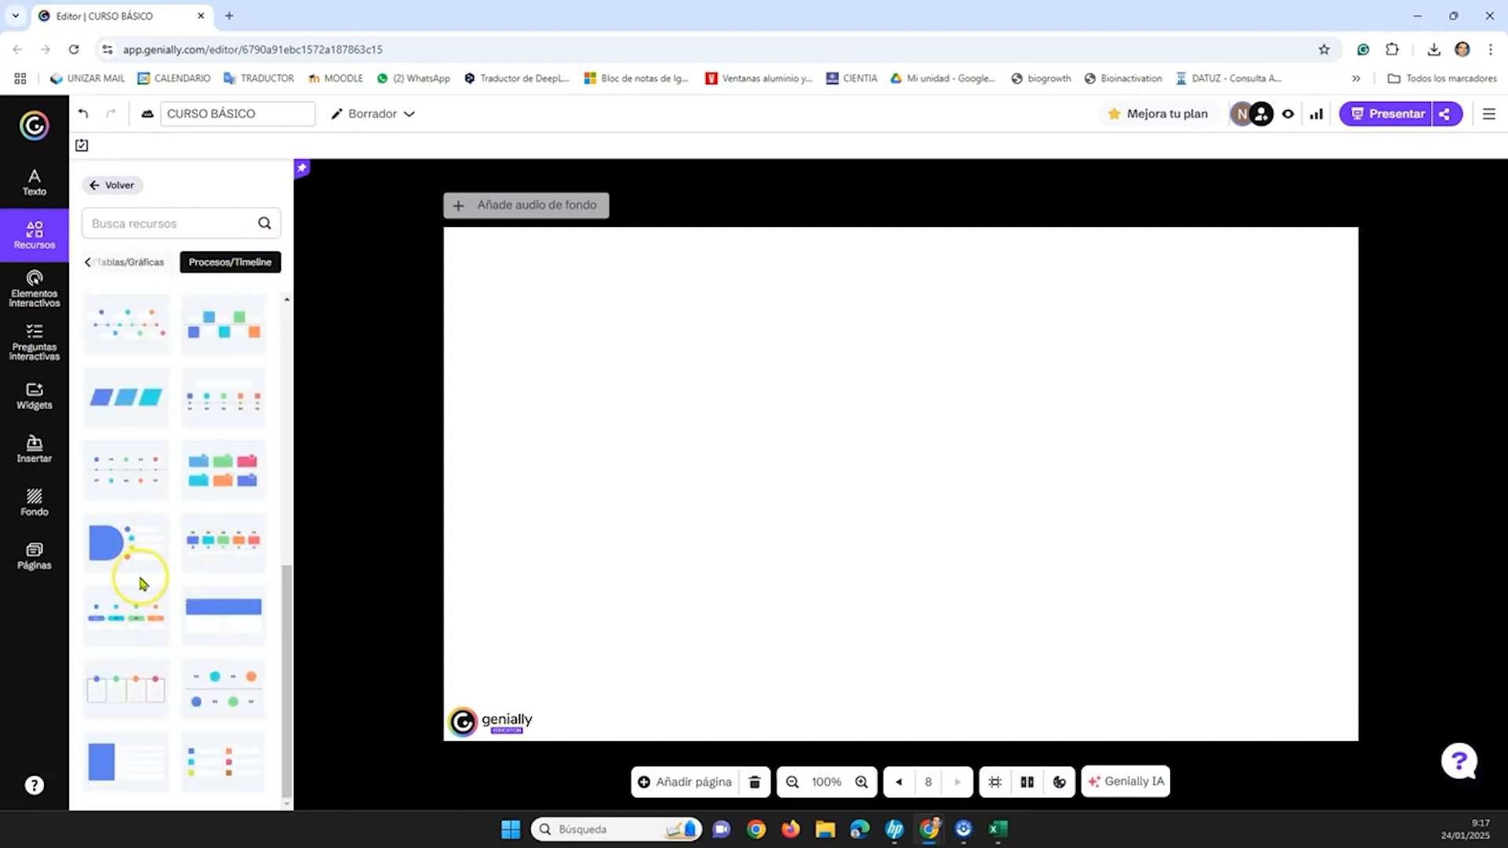
{"action": "scroll", "coordinate": [141, 583], "scroll_direction": "up", "scroll_amount": 10}
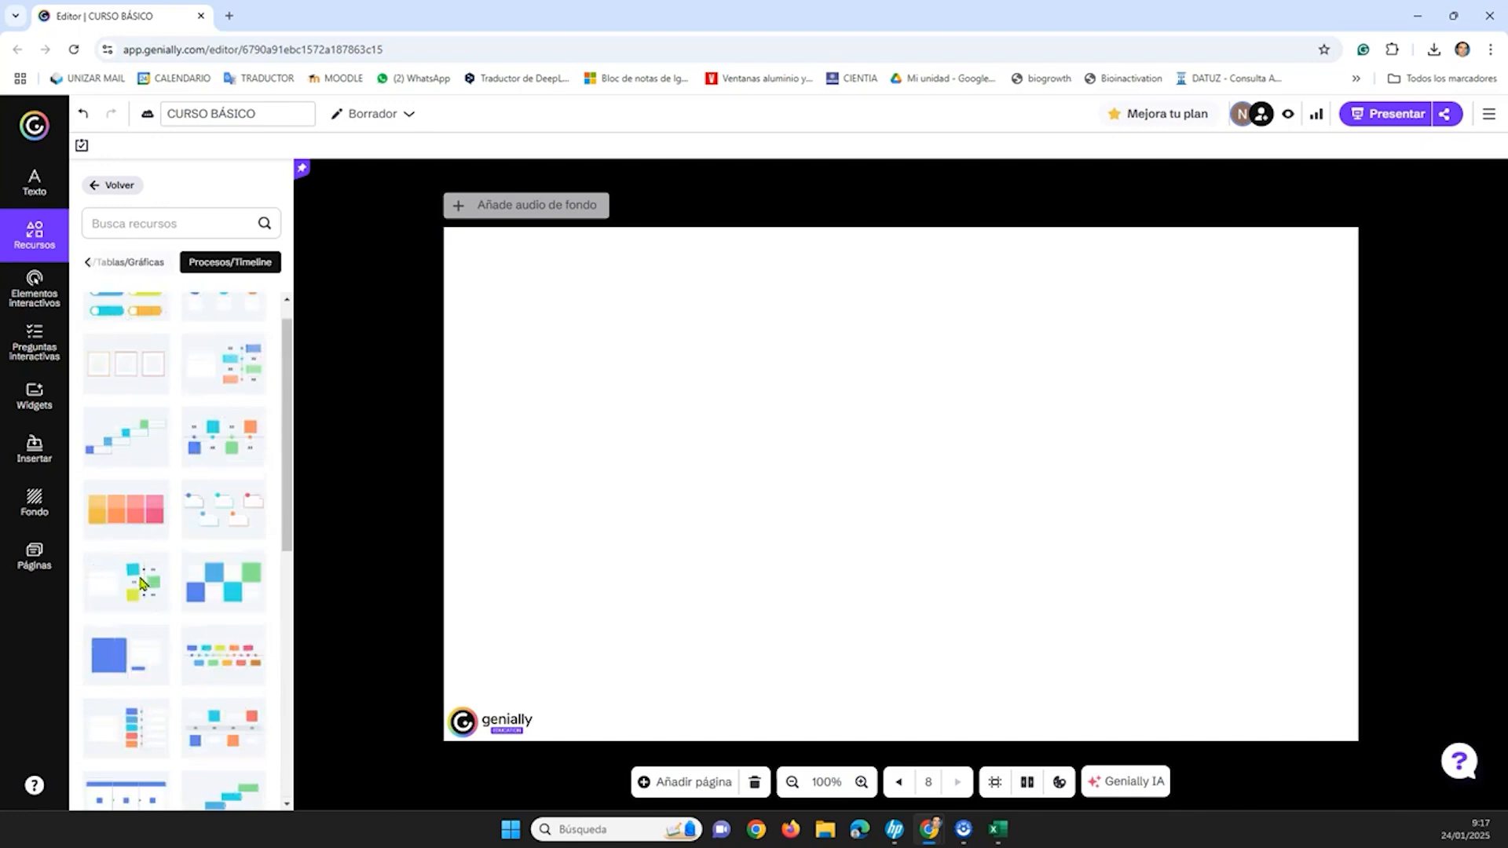
- Insert the organization chart with portrait photos from the Diagramas compositions onto page 8
{"action": "left_click", "coordinate": [114, 262]}
{"action": "left_click", "coordinate": [107, 266]}
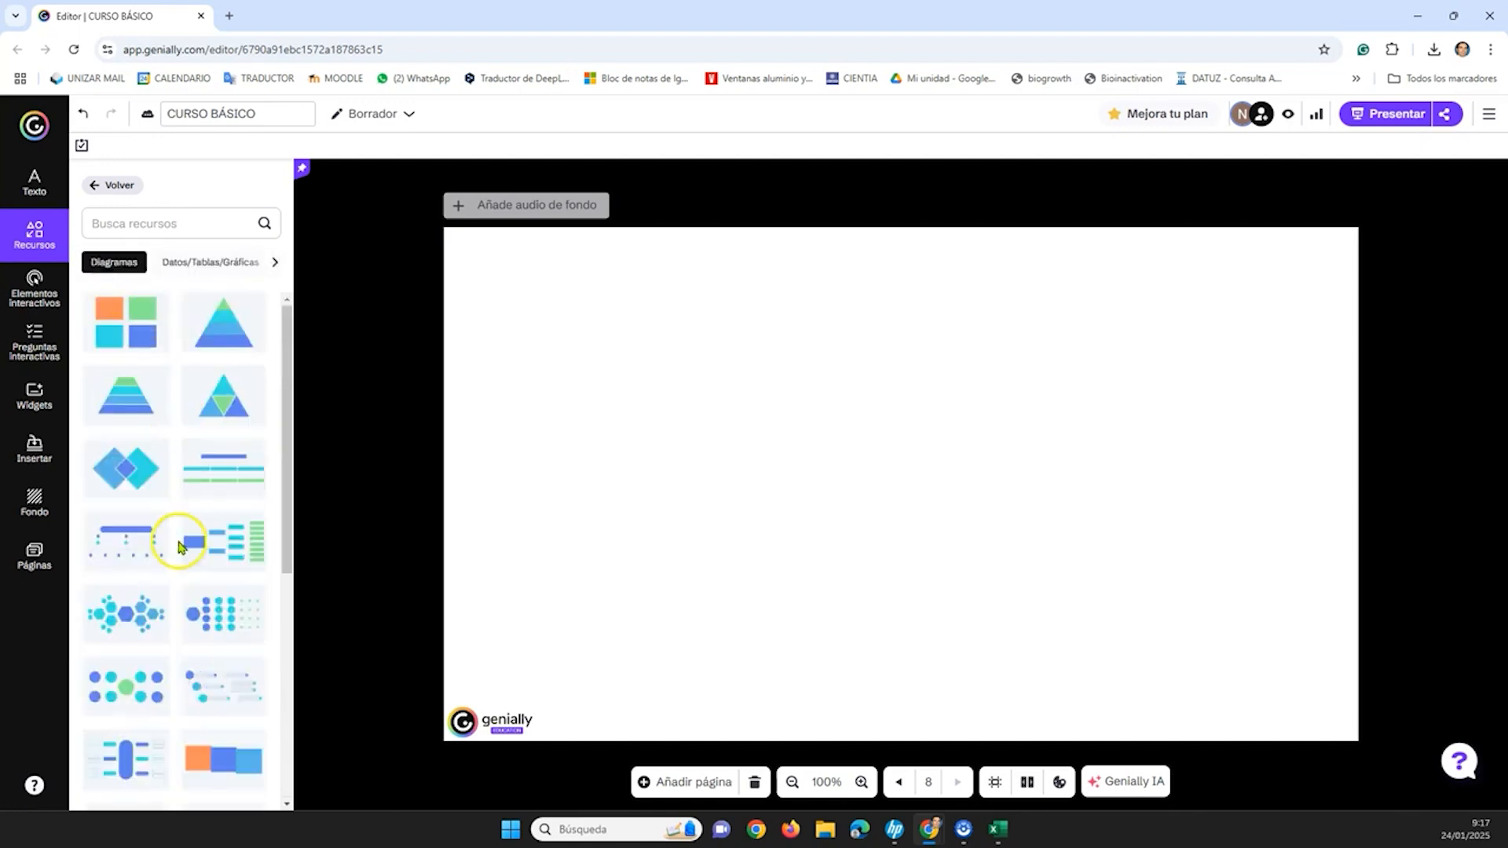
{"action": "scroll", "coordinate": [179, 546], "scroll_direction": "down", "scroll_amount": 4}
{"action": "scroll", "coordinate": [177, 509], "scroll_direction": "down", "scroll_amount": 2}
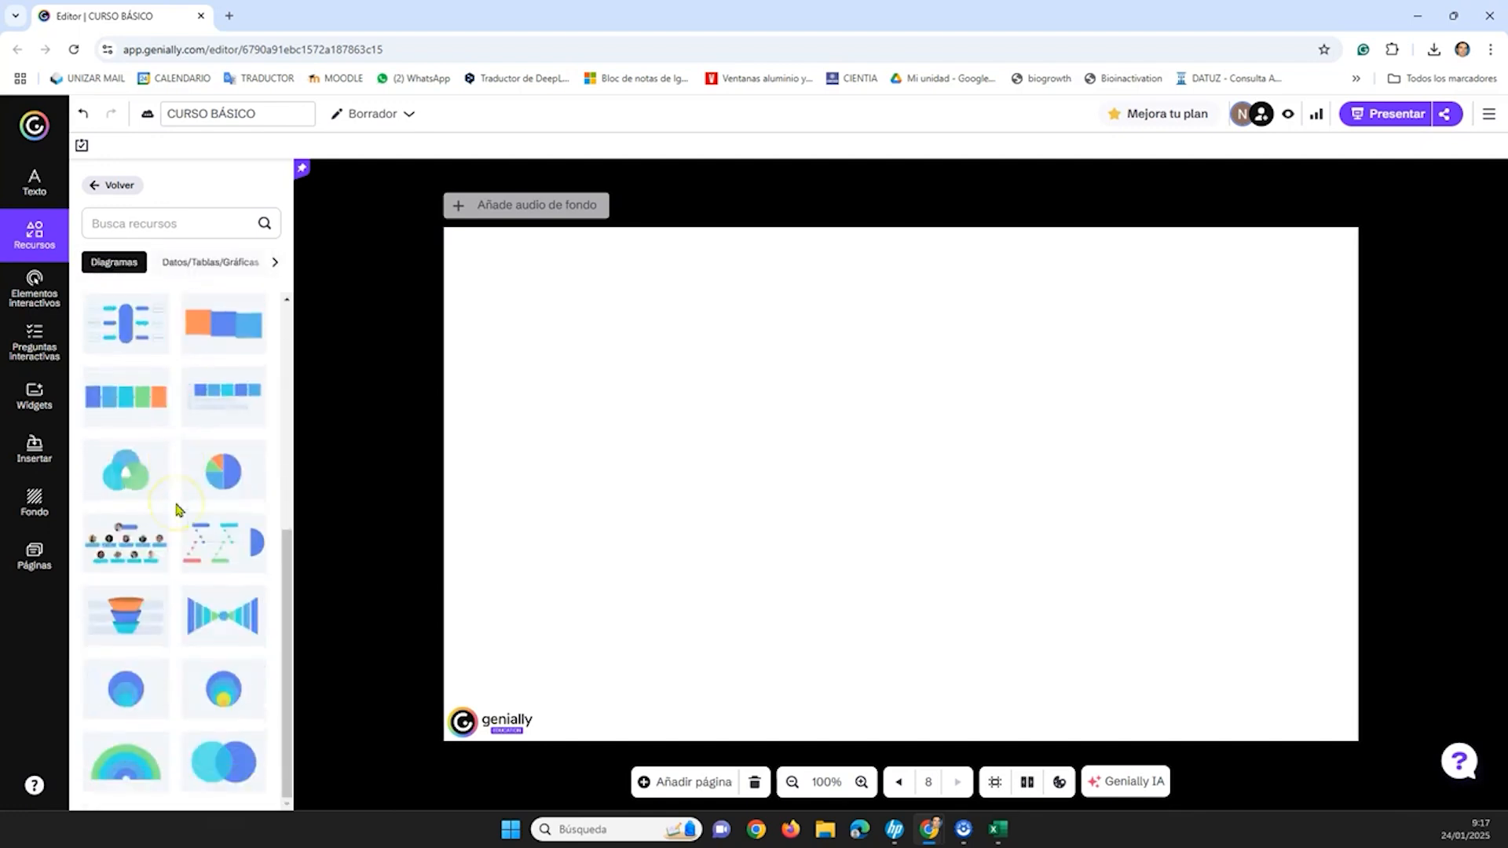
{"action": "left_click", "coordinate": [134, 544]}
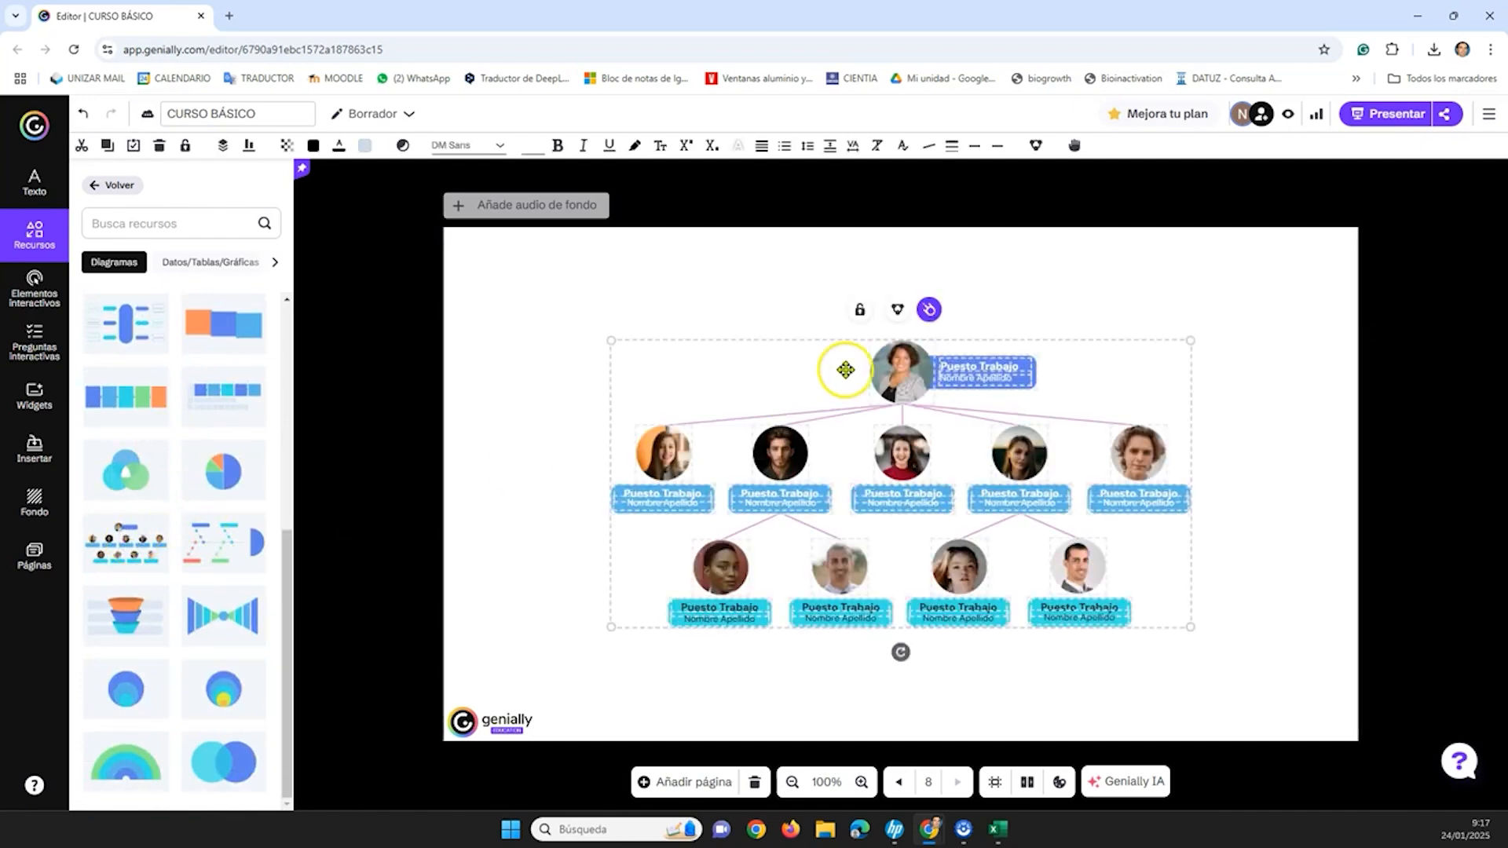
- Preview page 8 with the organization chart and return to the editor
{"action": "left_click", "coordinate": [743, 282]}
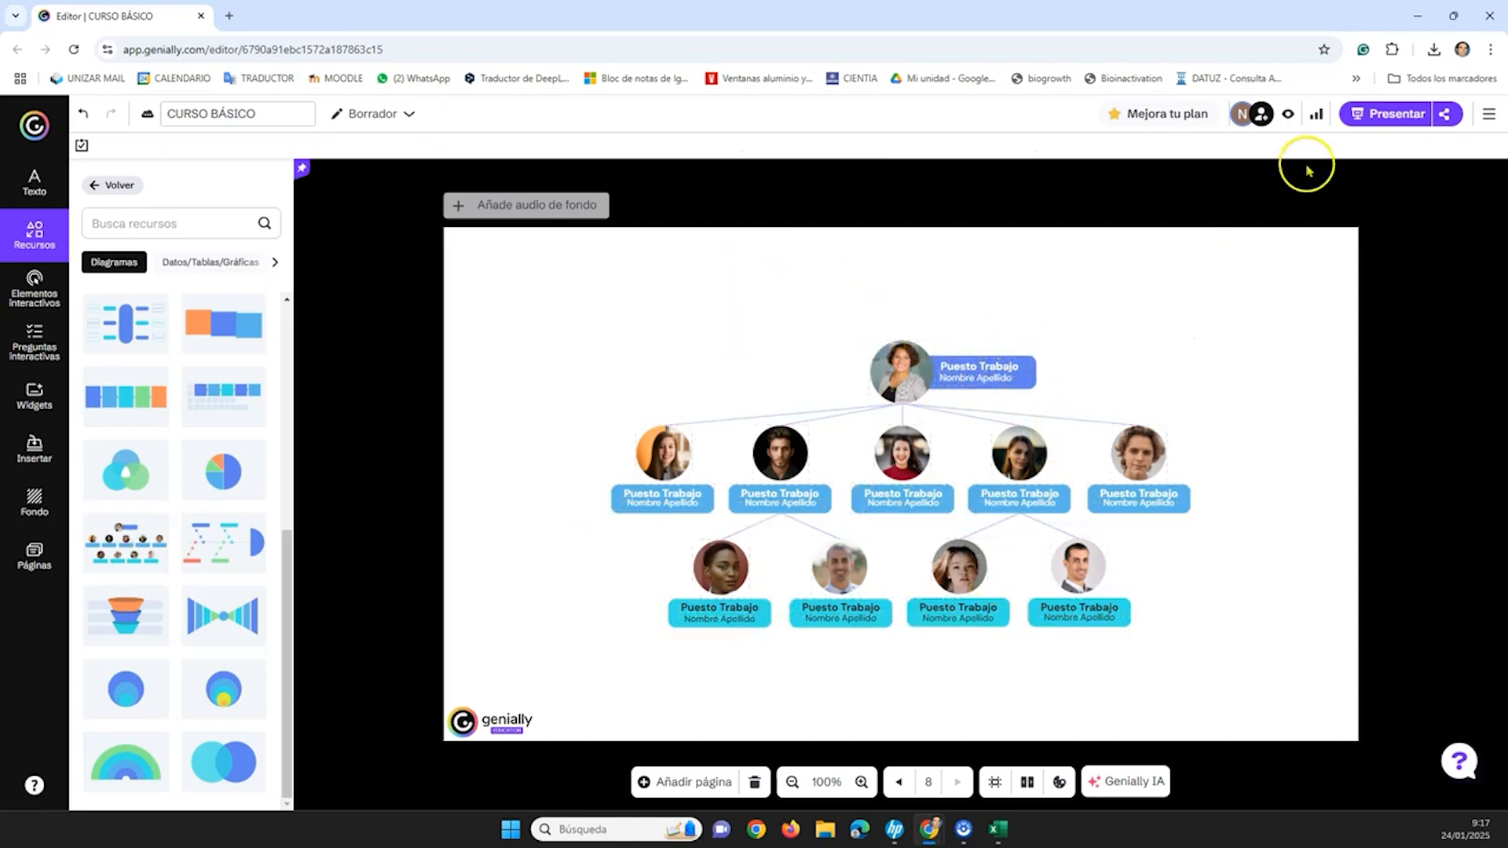
{"action": "left_click", "coordinate": [1291, 116]}
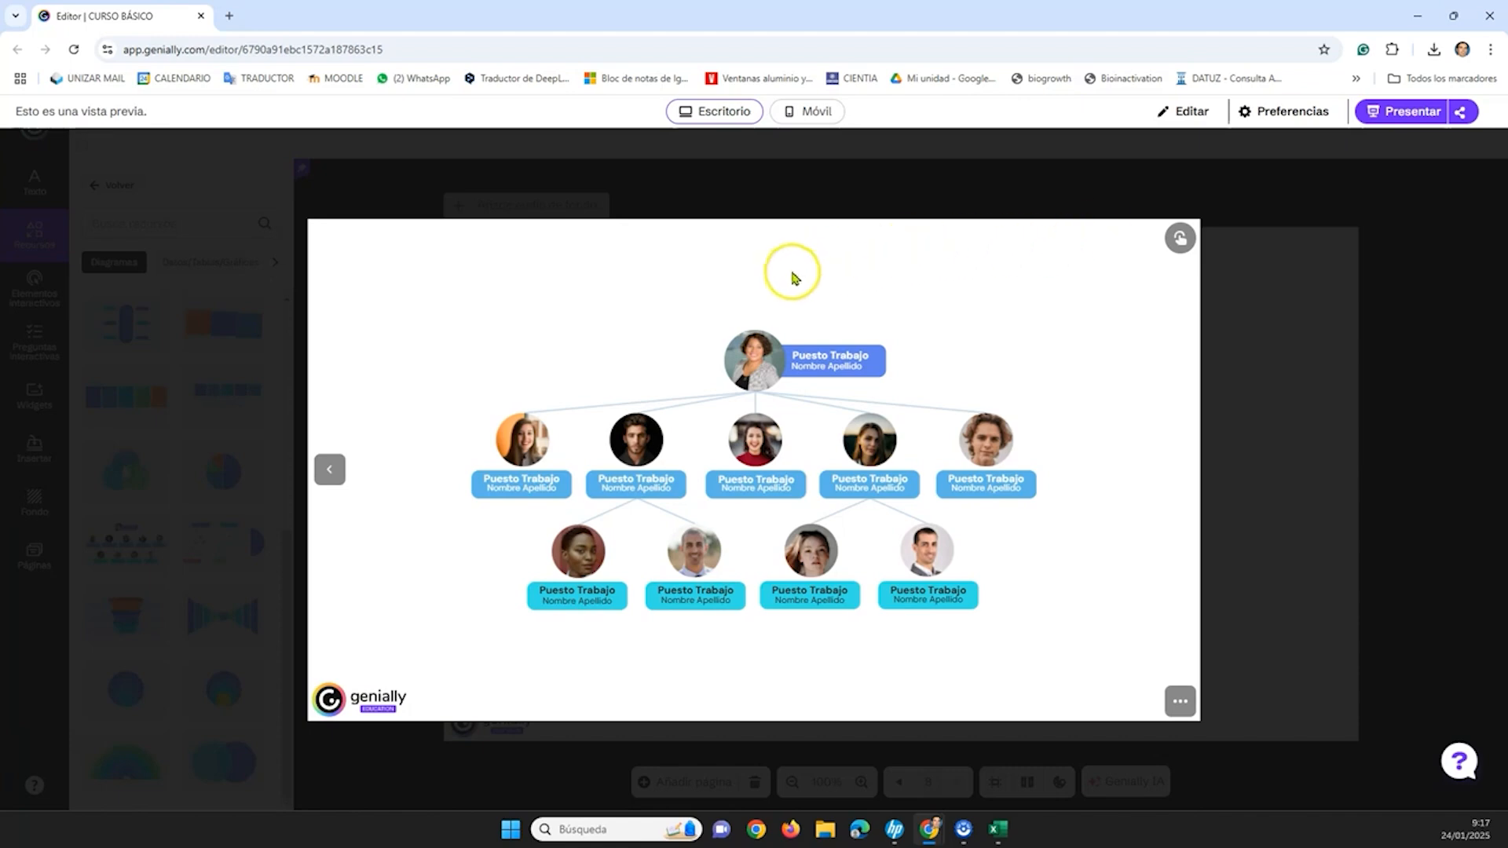
{"action": "mouse_move", "coordinate": [749, 360]}
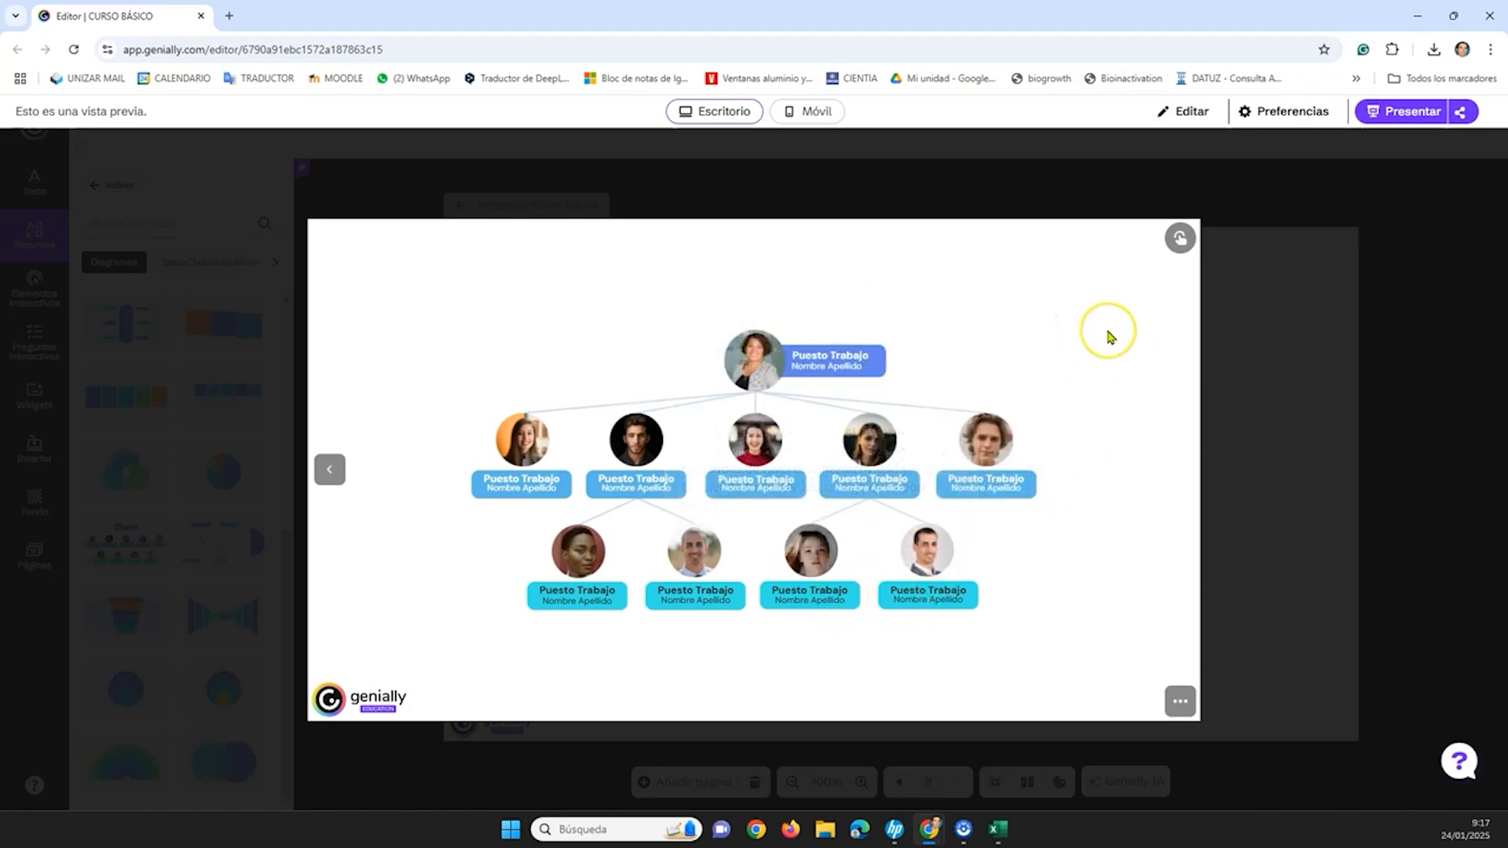
{"action": "key", "text": "Escape"}
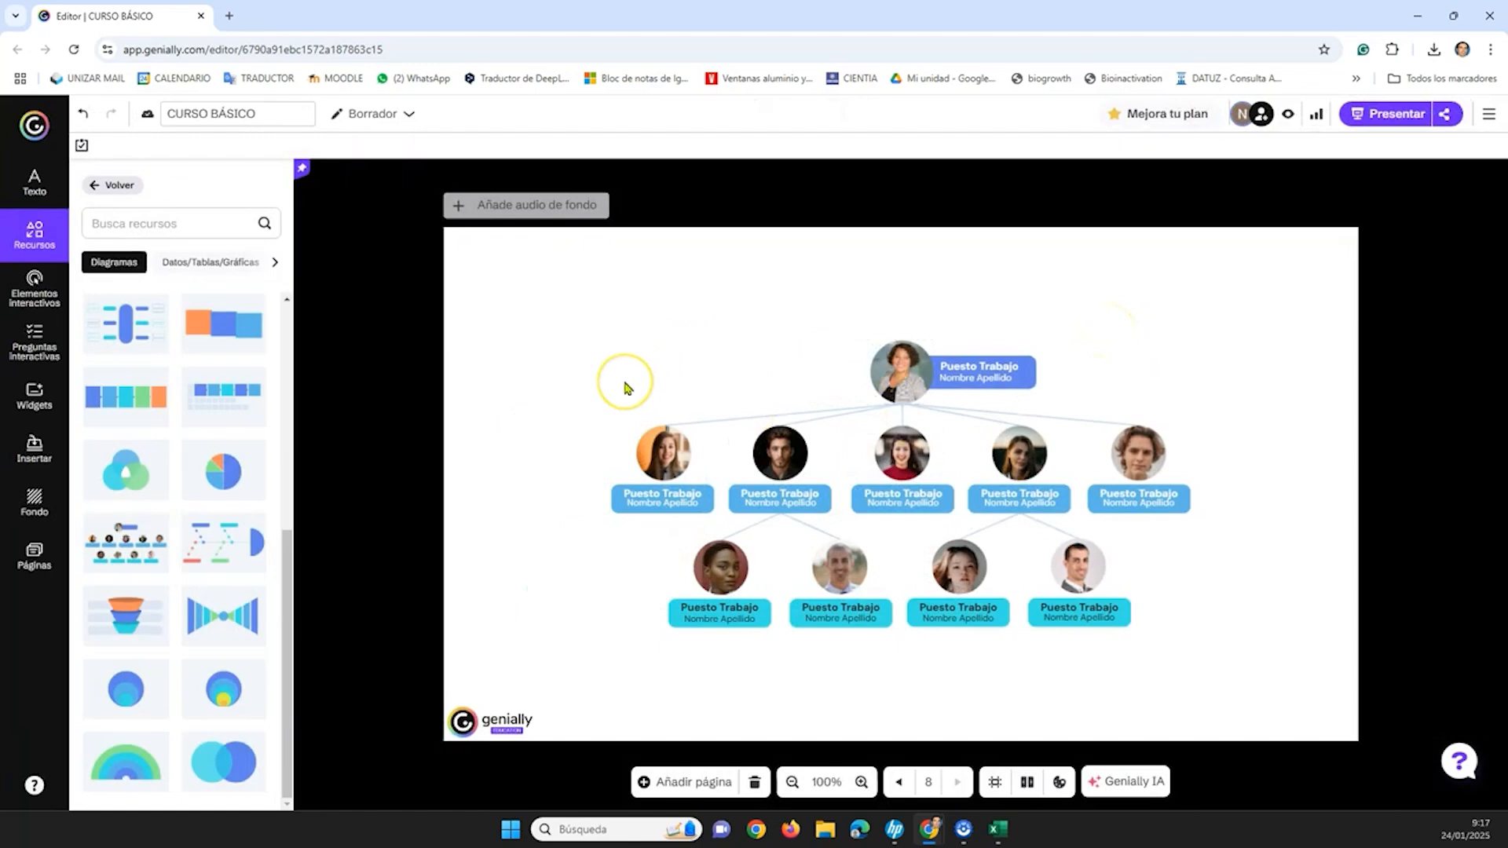
- Examine the label content and the interactivity settings of the organization chart's top portrait without changing them
{"action": "left_click", "coordinate": [897, 372]}
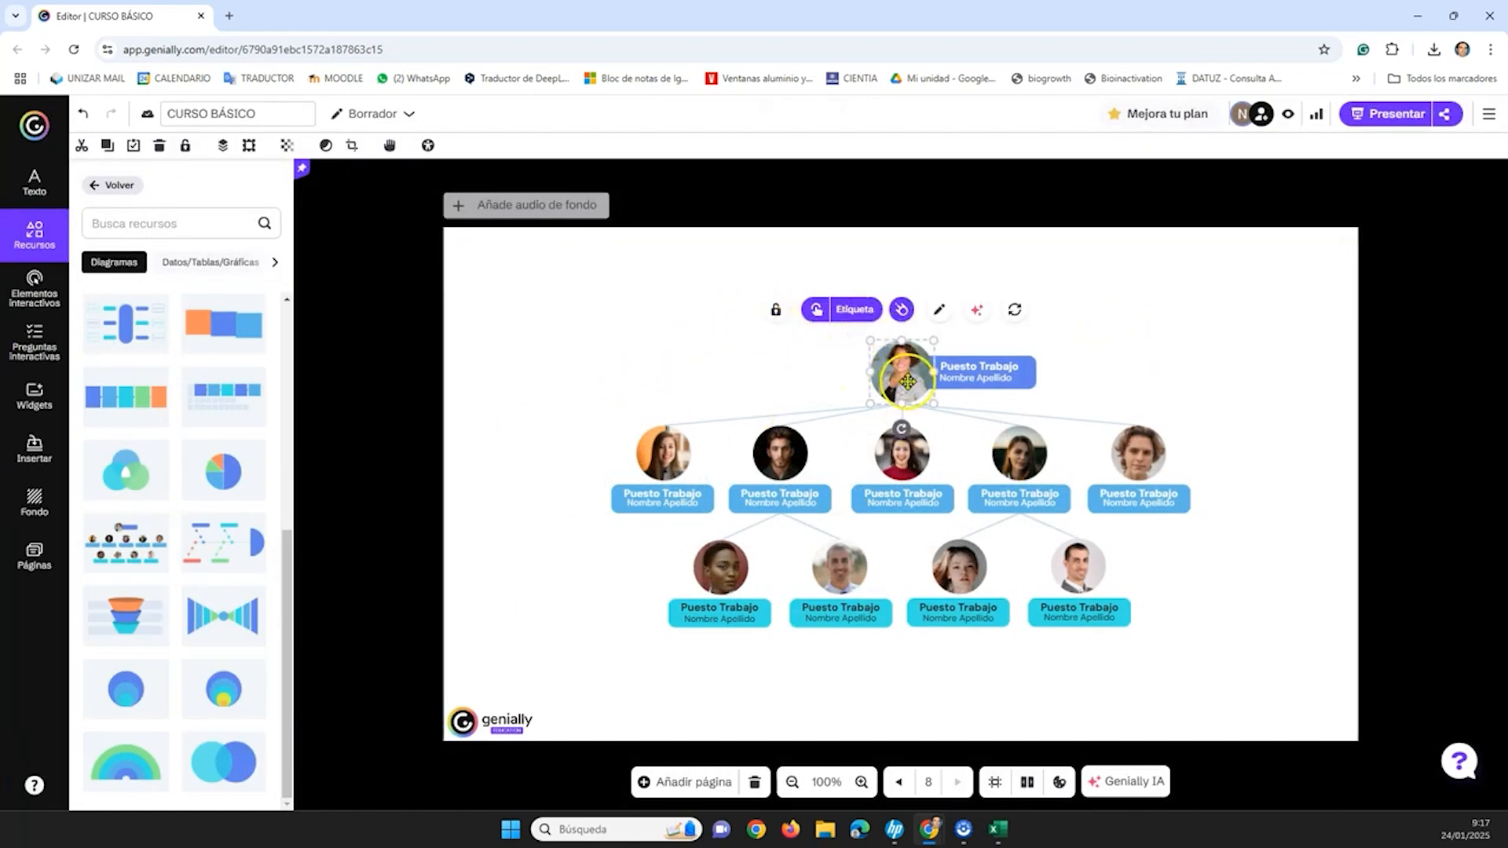
{"action": "left_click", "coordinate": [857, 311]}
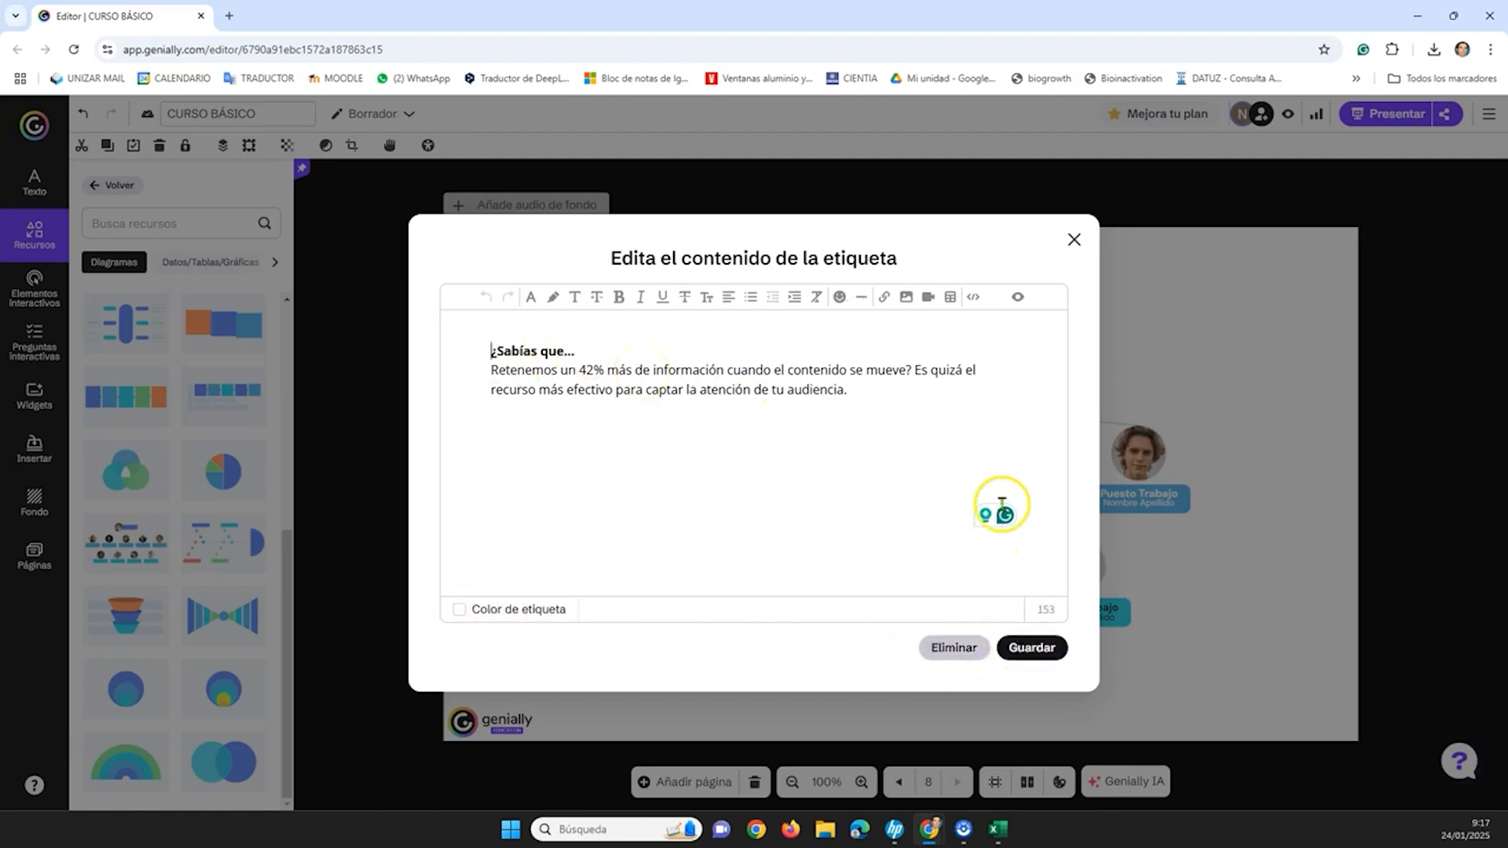
{"action": "left_click", "coordinate": [1074, 242]}
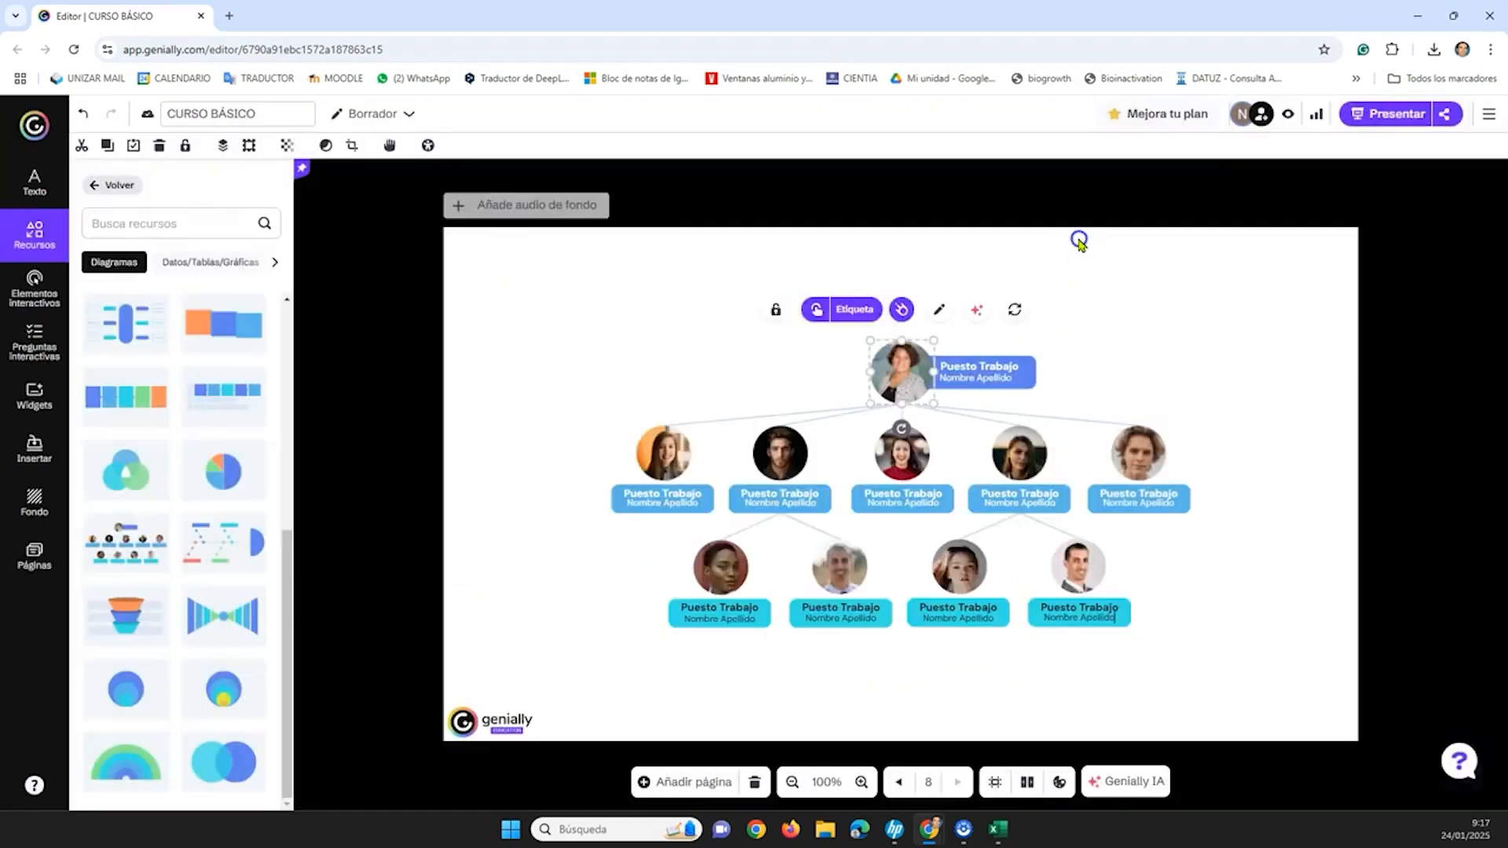
{"action": "left_click", "coordinate": [816, 313]}
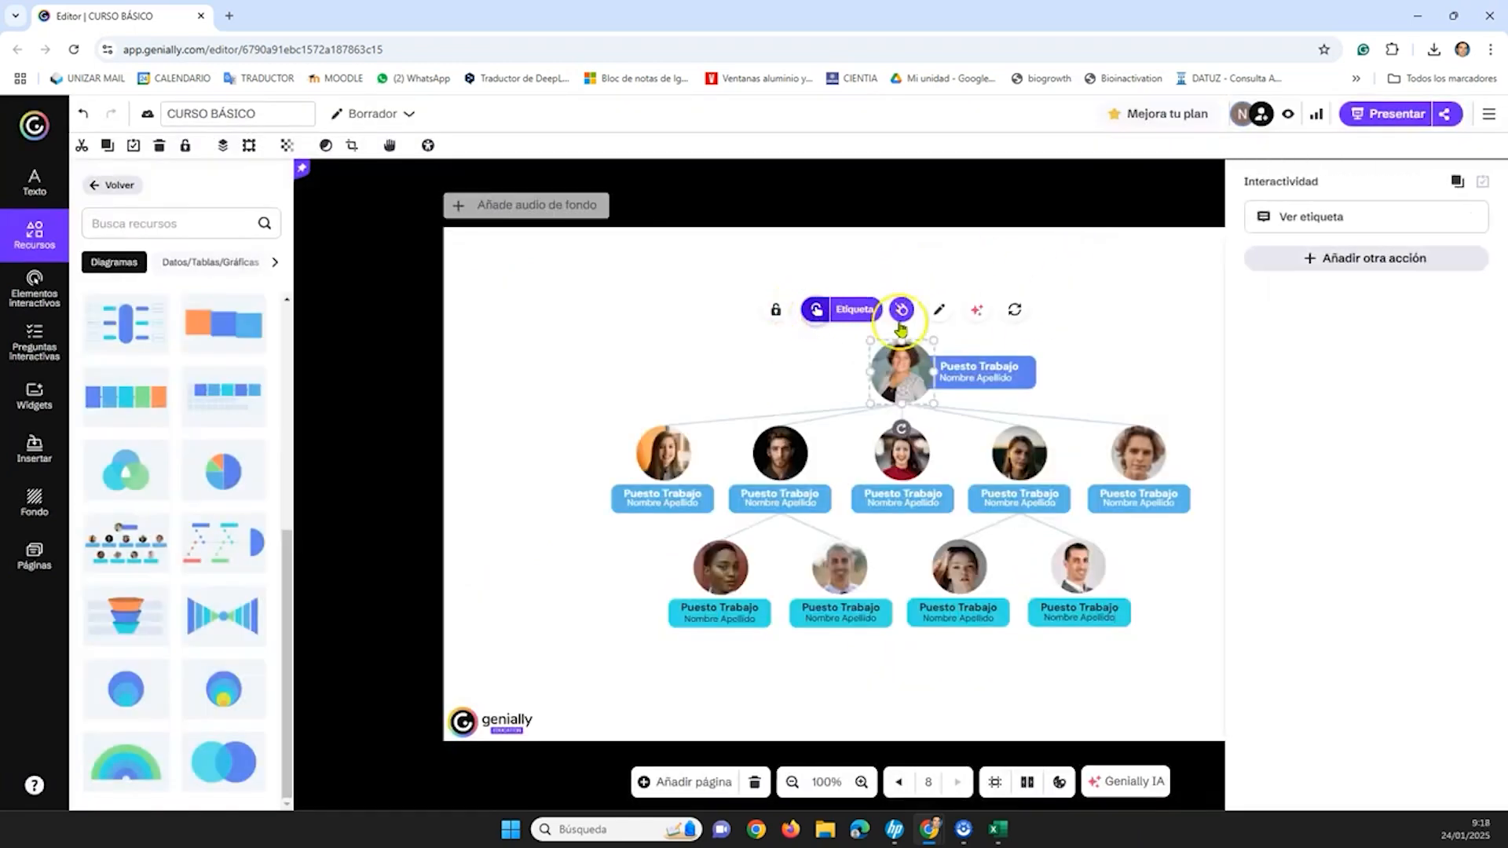
{"action": "left_click", "coordinate": [1340, 259]}
{"action": "left_click", "coordinate": [1030, 262]}
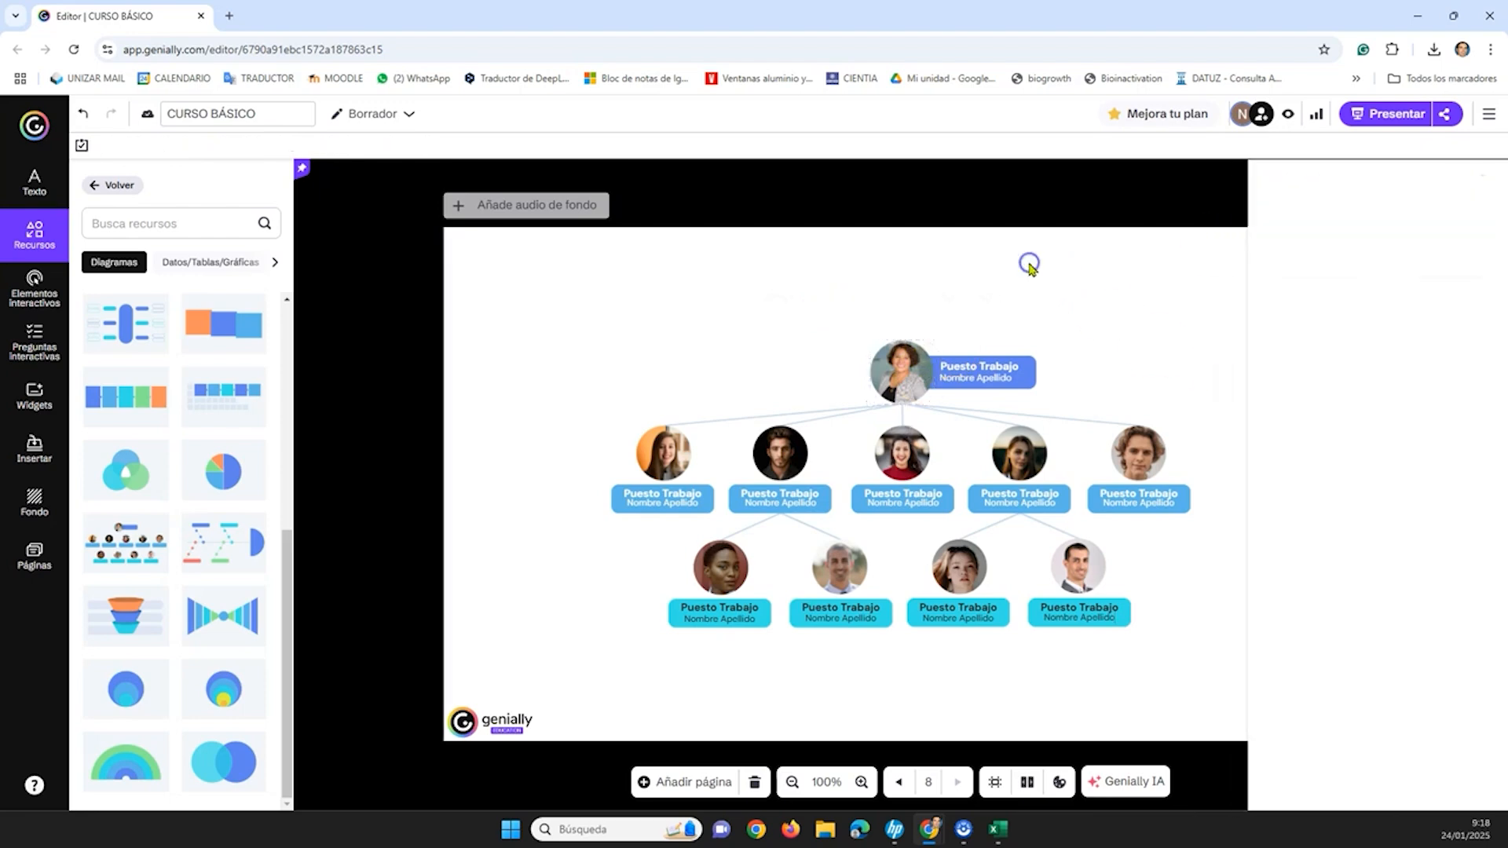
- Try removing the top portrait's background with AI and undo the removal
{"action": "left_click", "coordinate": [914, 353]}
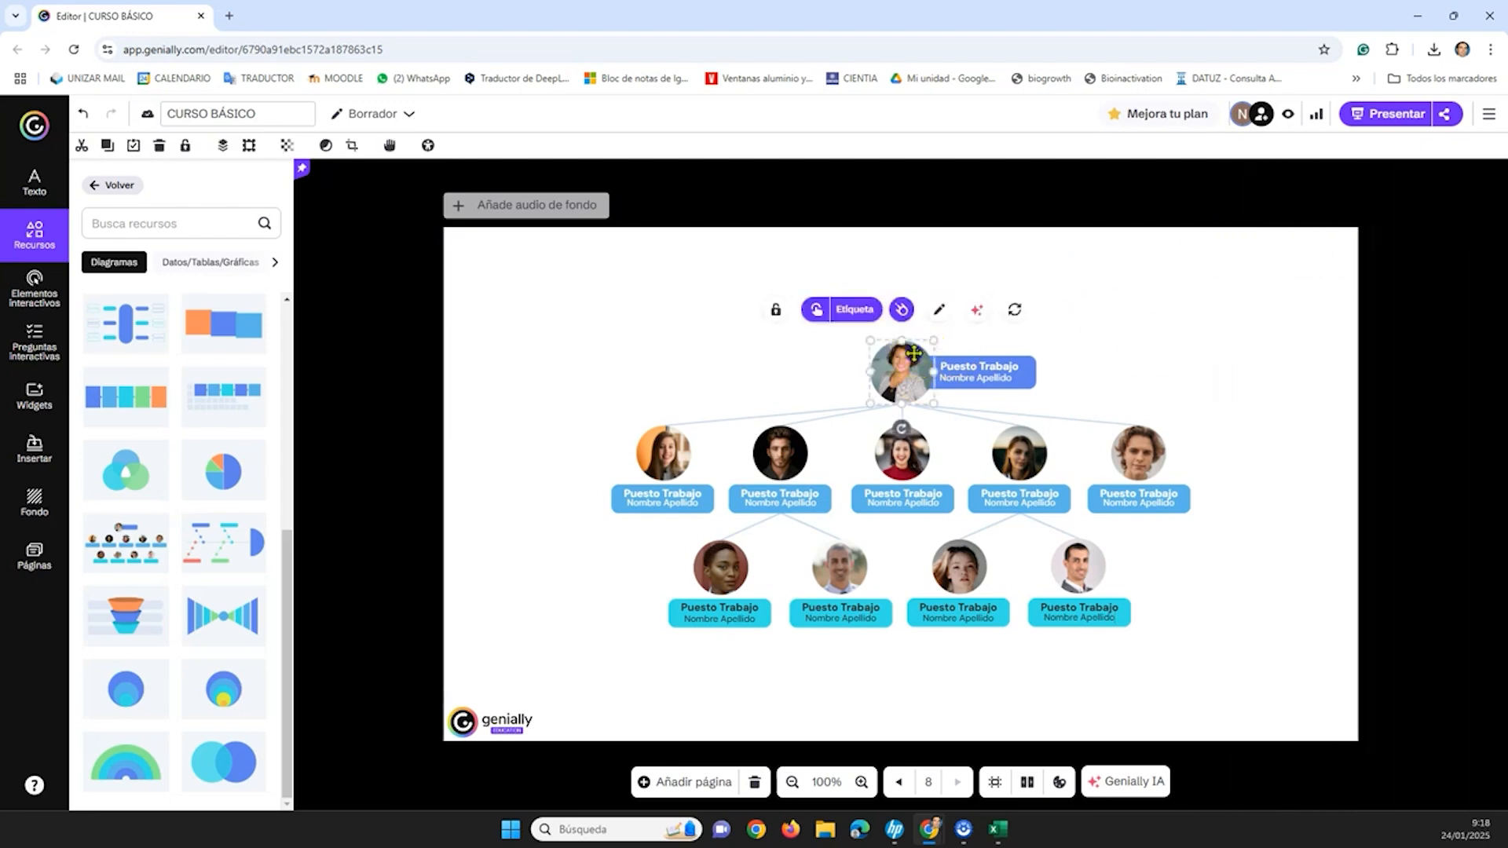
{"action": "left_click", "coordinate": [946, 312]}
{"action": "left_click", "coordinate": [989, 305]}
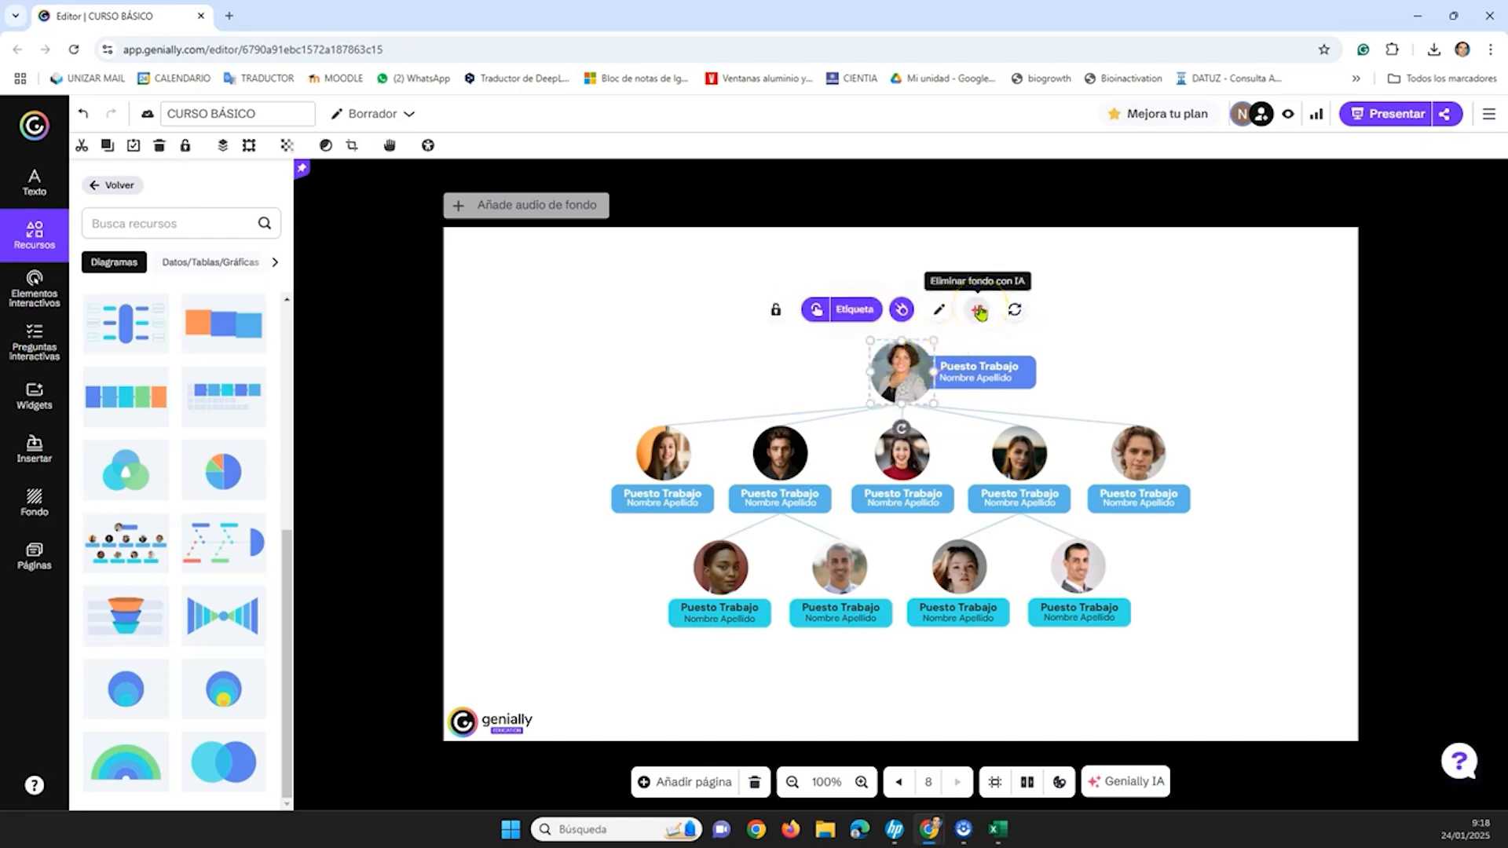
{"action": "left_click", "coordinate": [979, 312]}
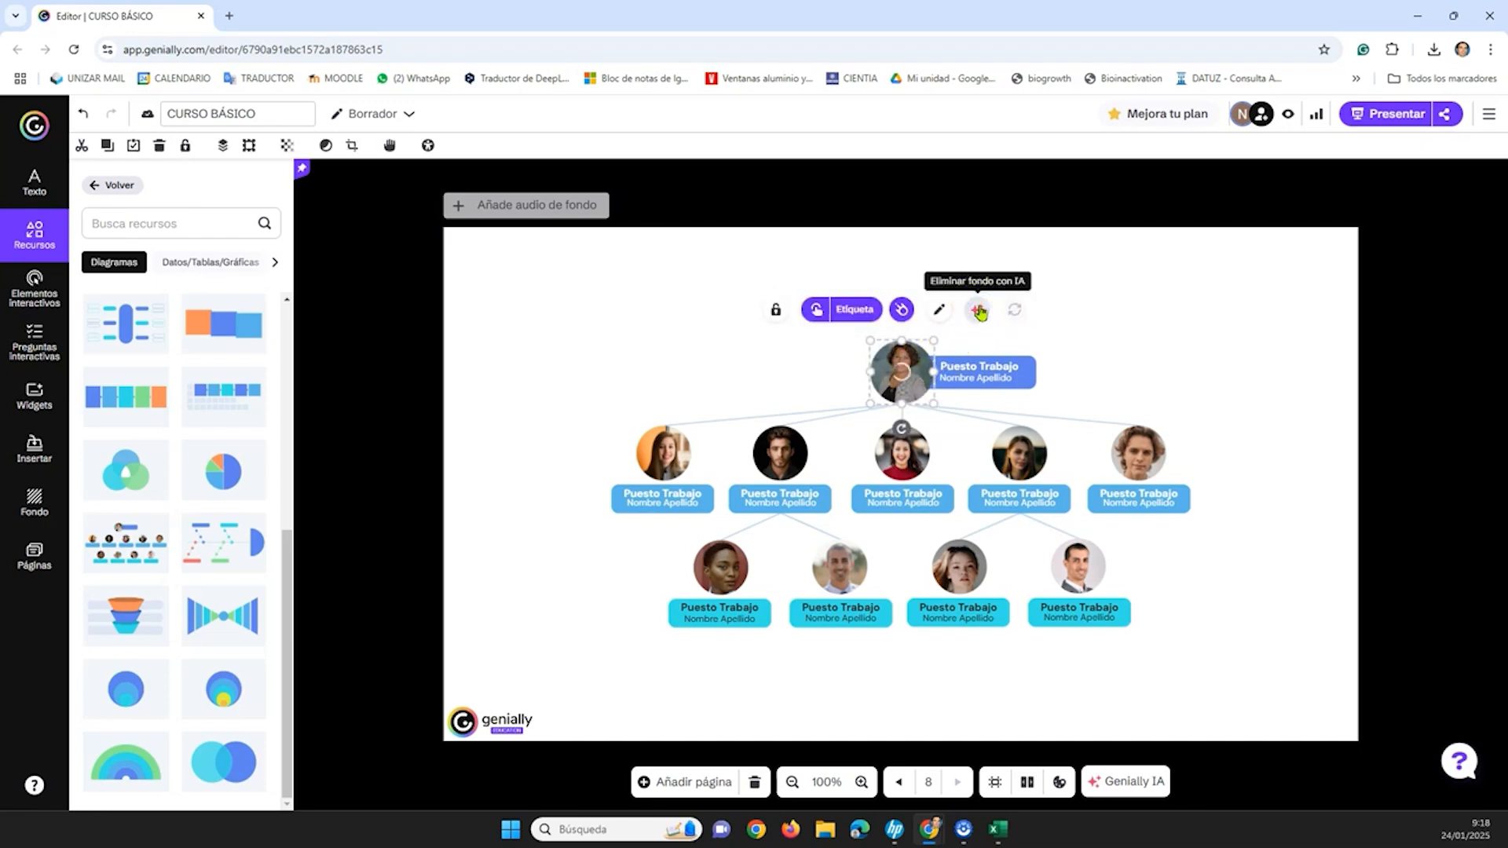
{"action": "left_click", "coordinate": [902, 381]}
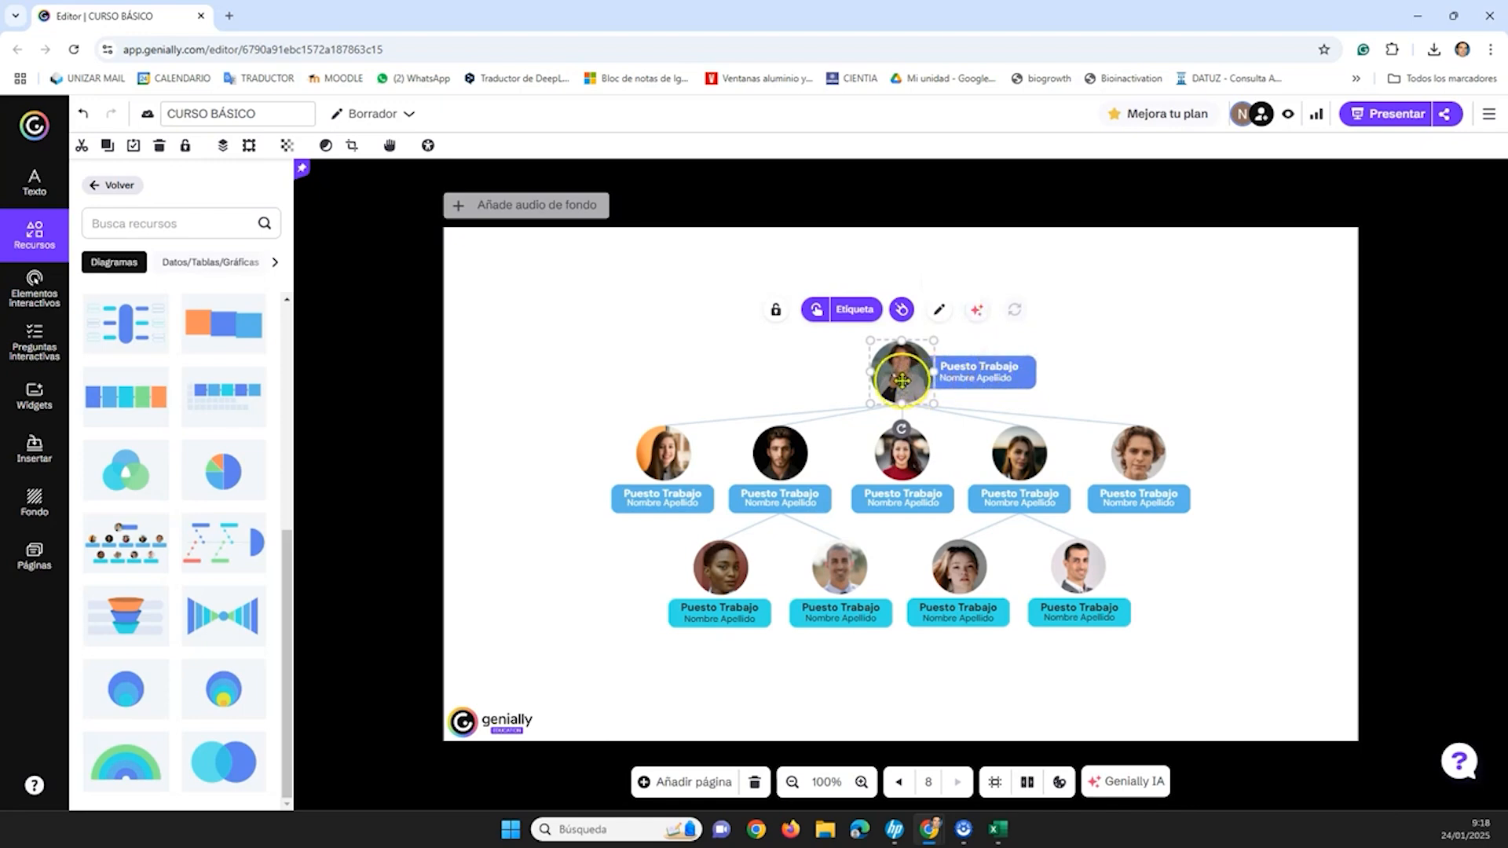
{"action": "left_click", "coordinate": [771, 371]}
{"action": "left_click", "coordinate": [891, 366]}
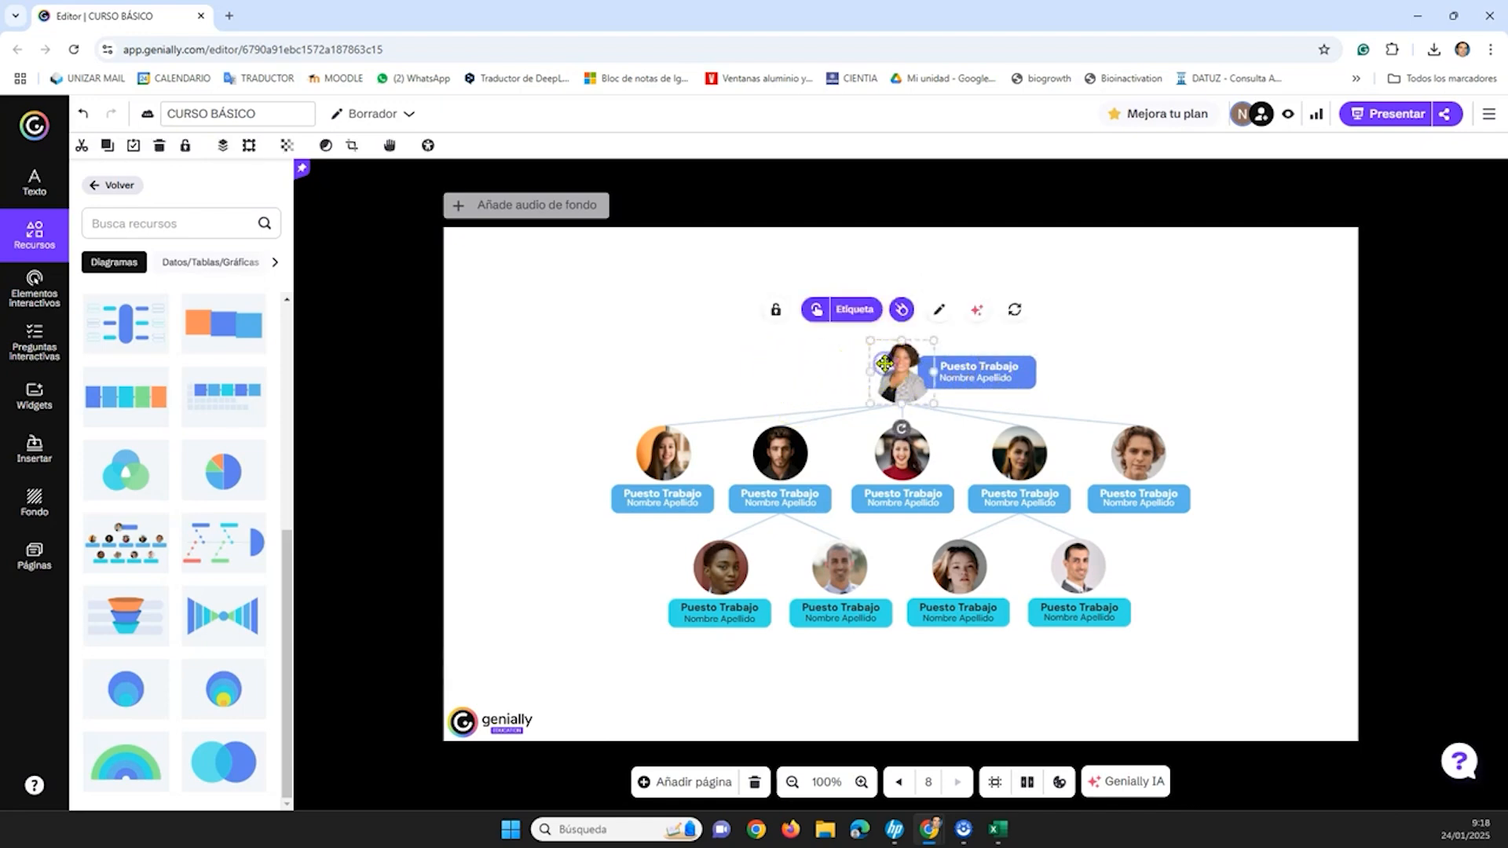
{"action": "left_click", "coordinate": [86, 117]}
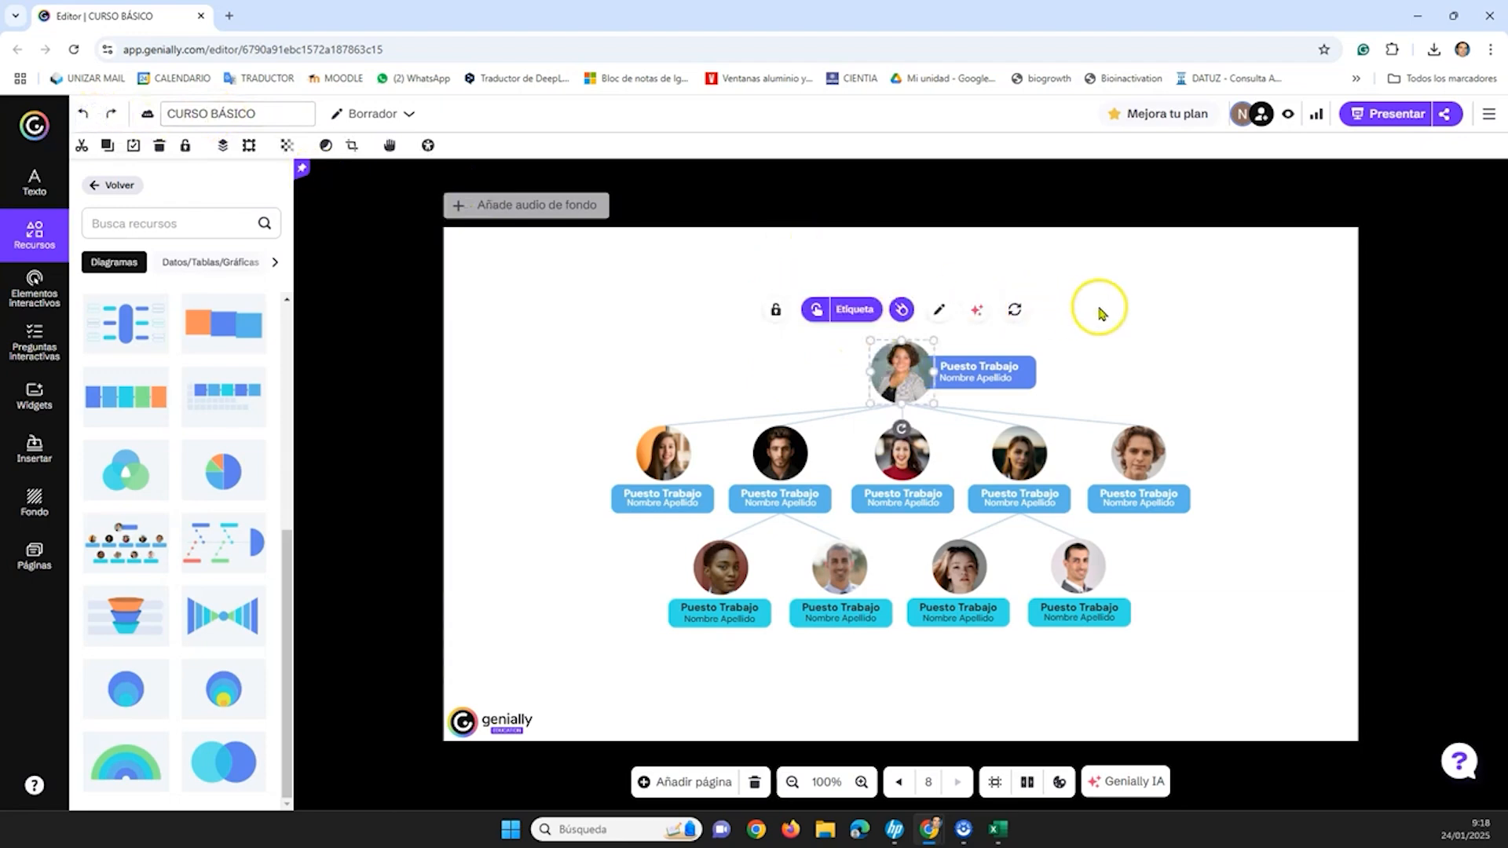
- Look over the replacement sources and replace the top portrait with the Imágenes photo of a man and a woman working at a white desk
{"action": "left_click", "coordinate": [902, 359]}
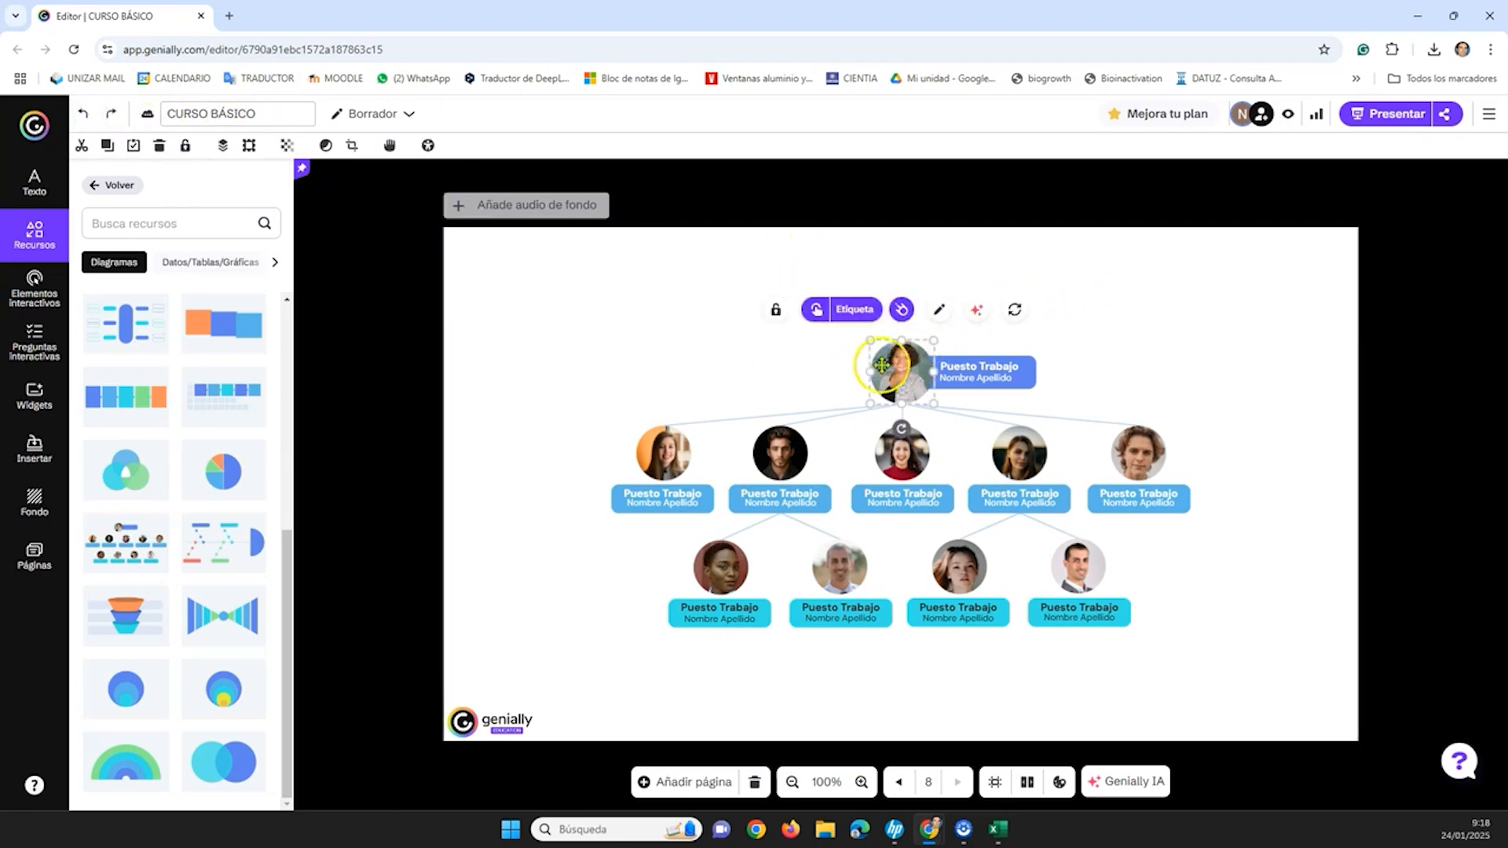
{"action": "left_click", "coordinate": [1015, 311]}
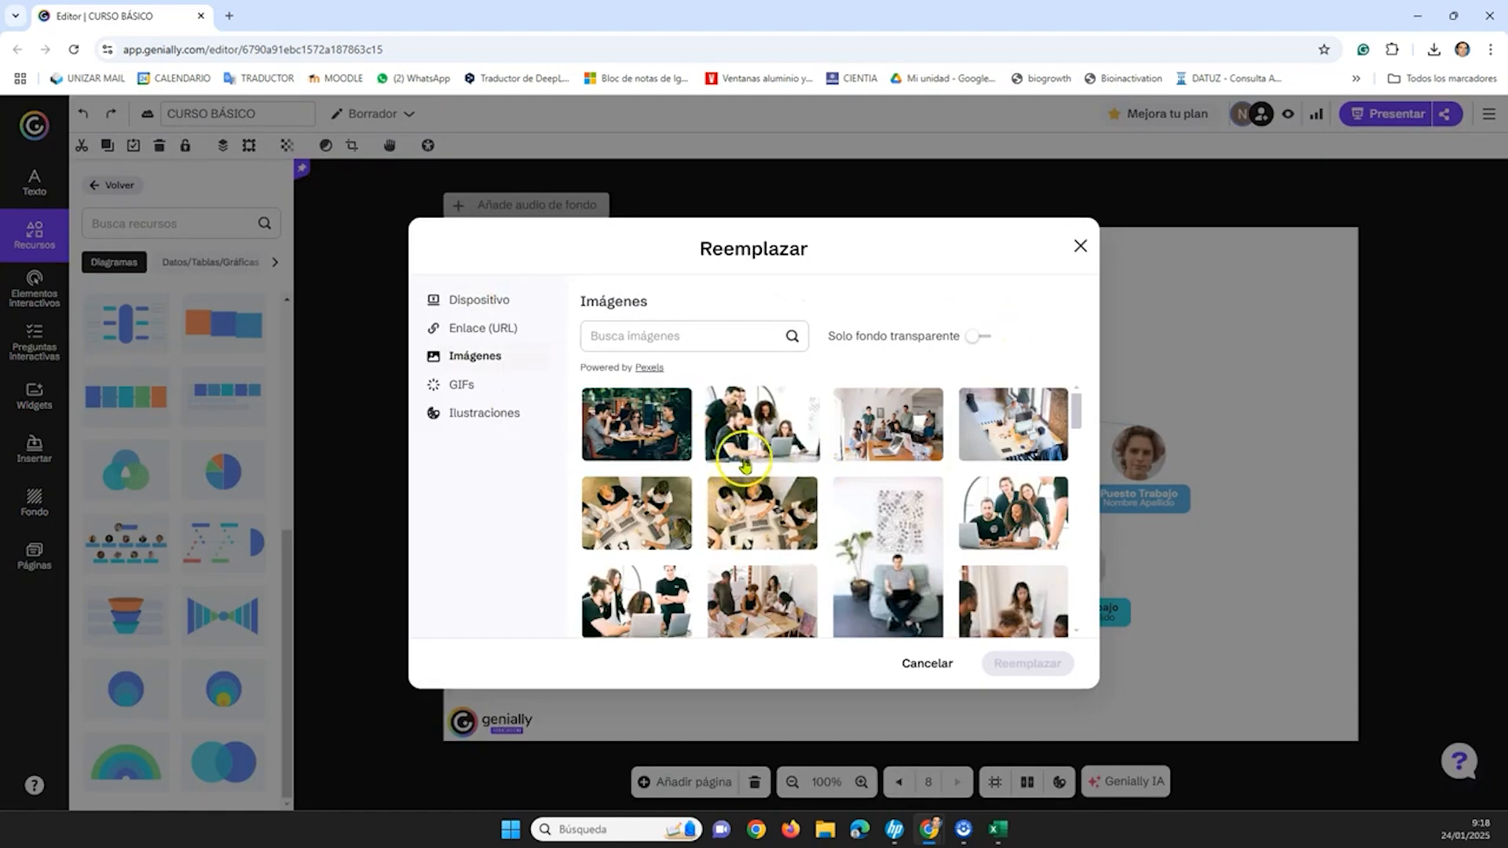
{"action": "left_click", "coordinate": [463, 306]}
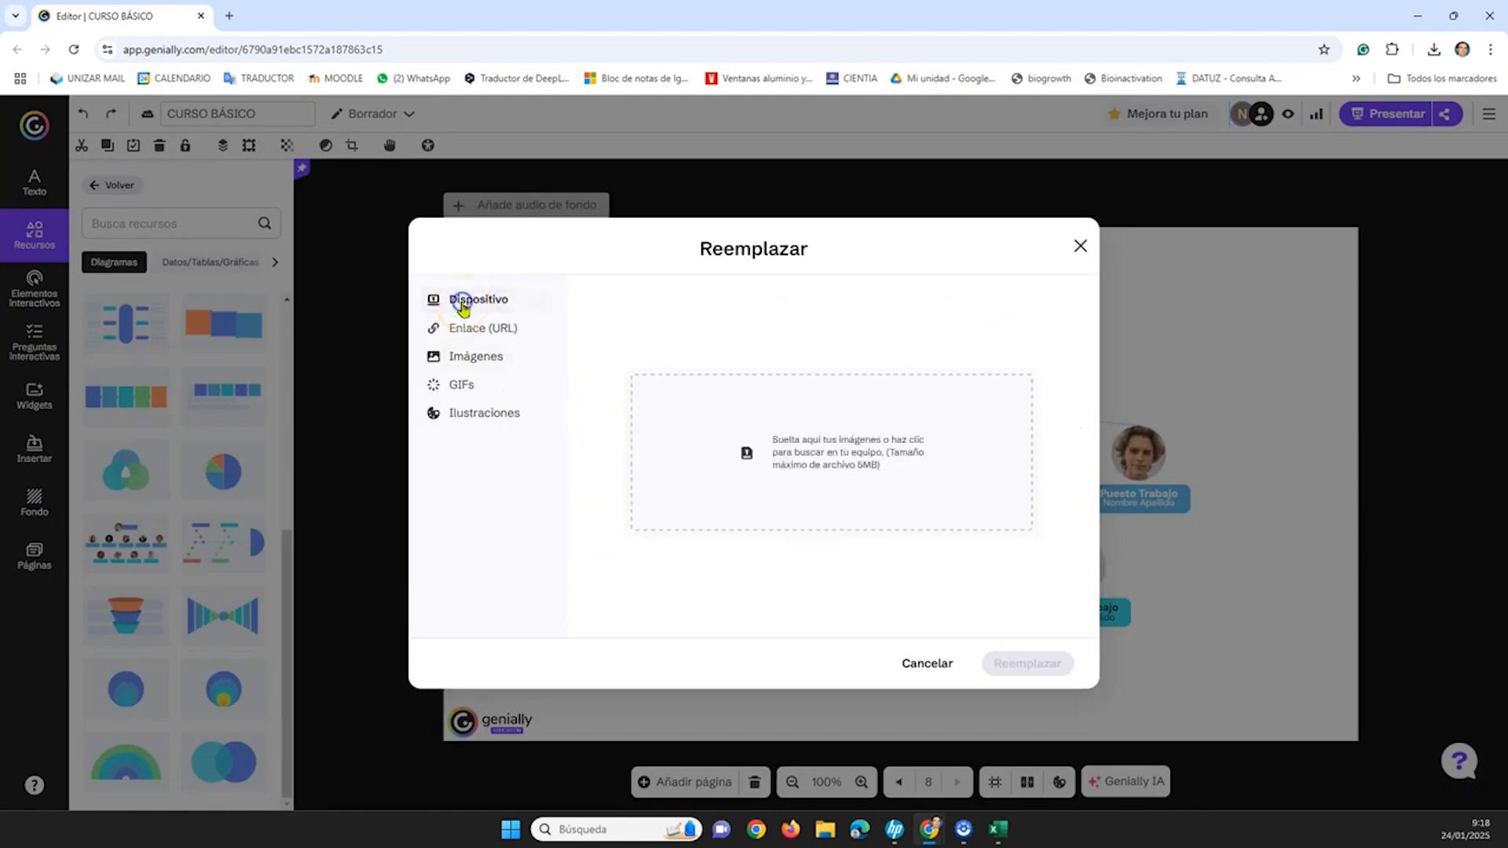
{"action": "left_click", "coordinate": [509, 330]}
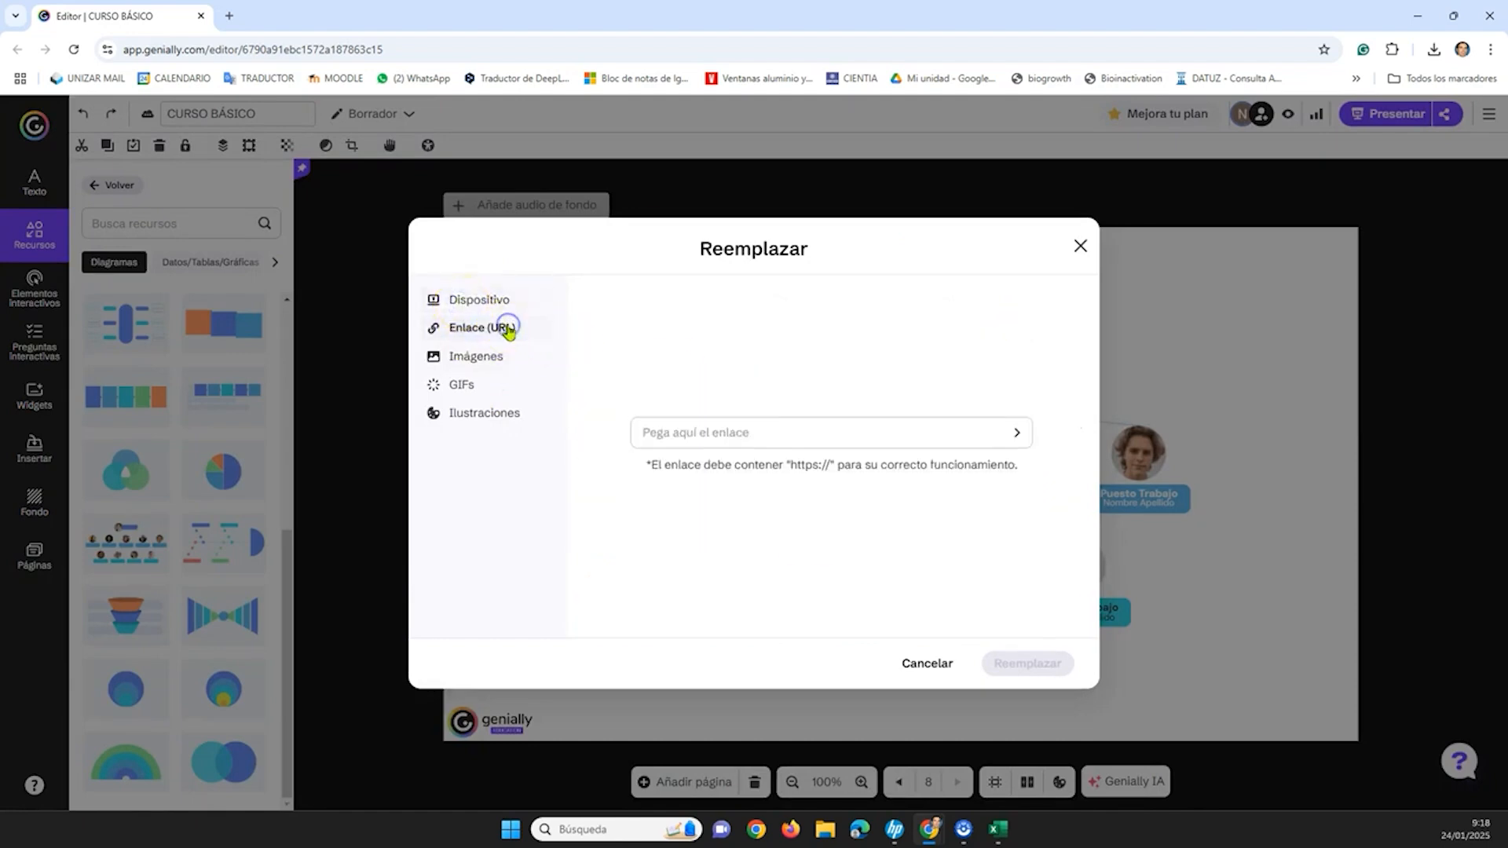
{"action": "left_click", "coordinate": [476, 360]}
{"action": "scroll", "coordinate": [943, 471], "scroll_direction": "down", "scroll_amount": 3}
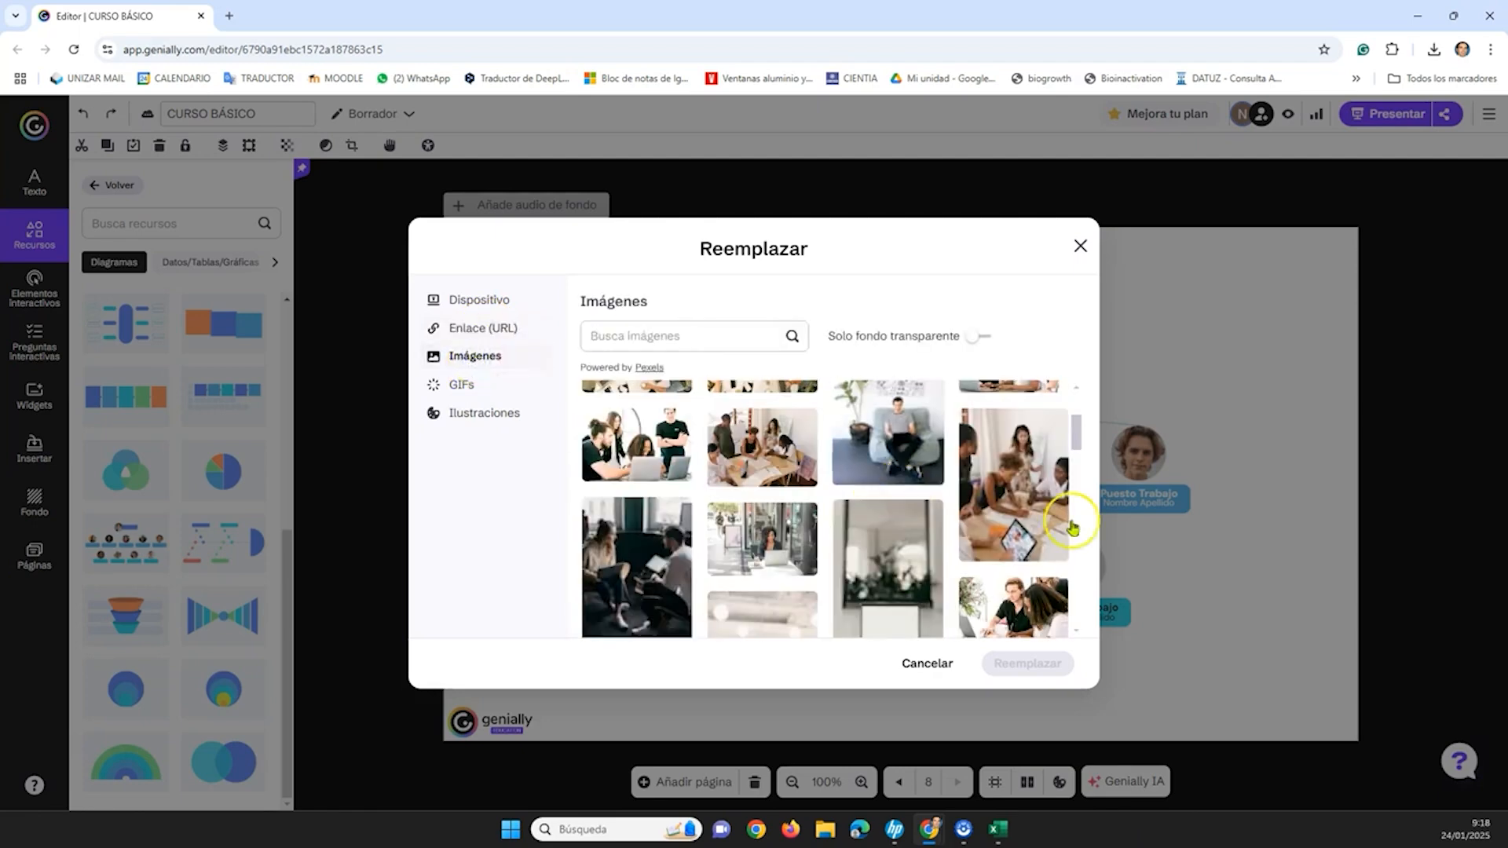
{"action": "scroll", "coordinate": [1022, 546], "scroll_direction": "down", "scroll_amount": 3}
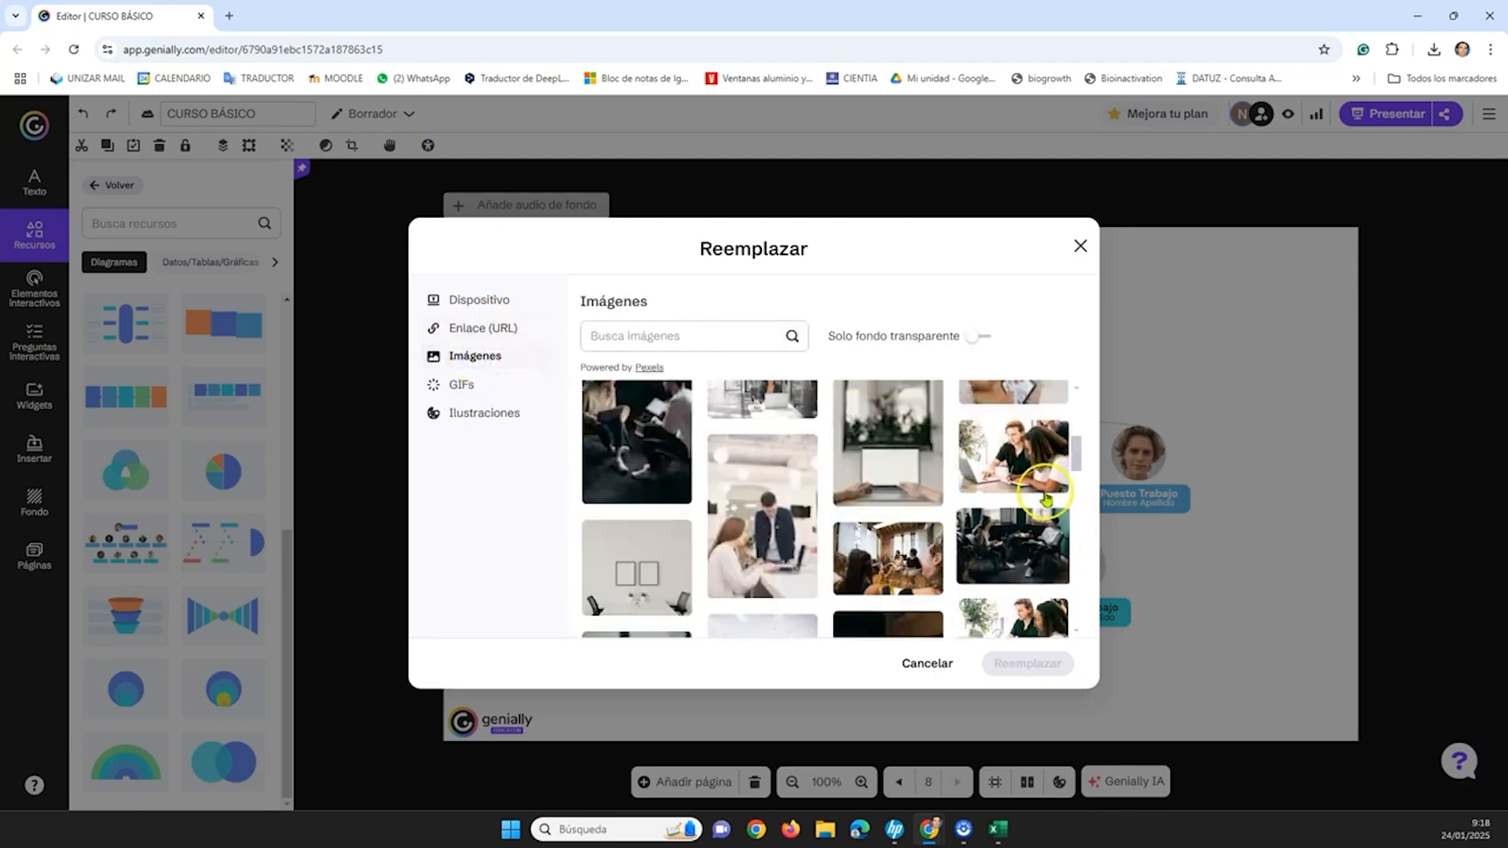
{"action": "left_click", "coordinate": [1015, 460]}
{"action": "left_click", "coordinate": [1046, 654]}
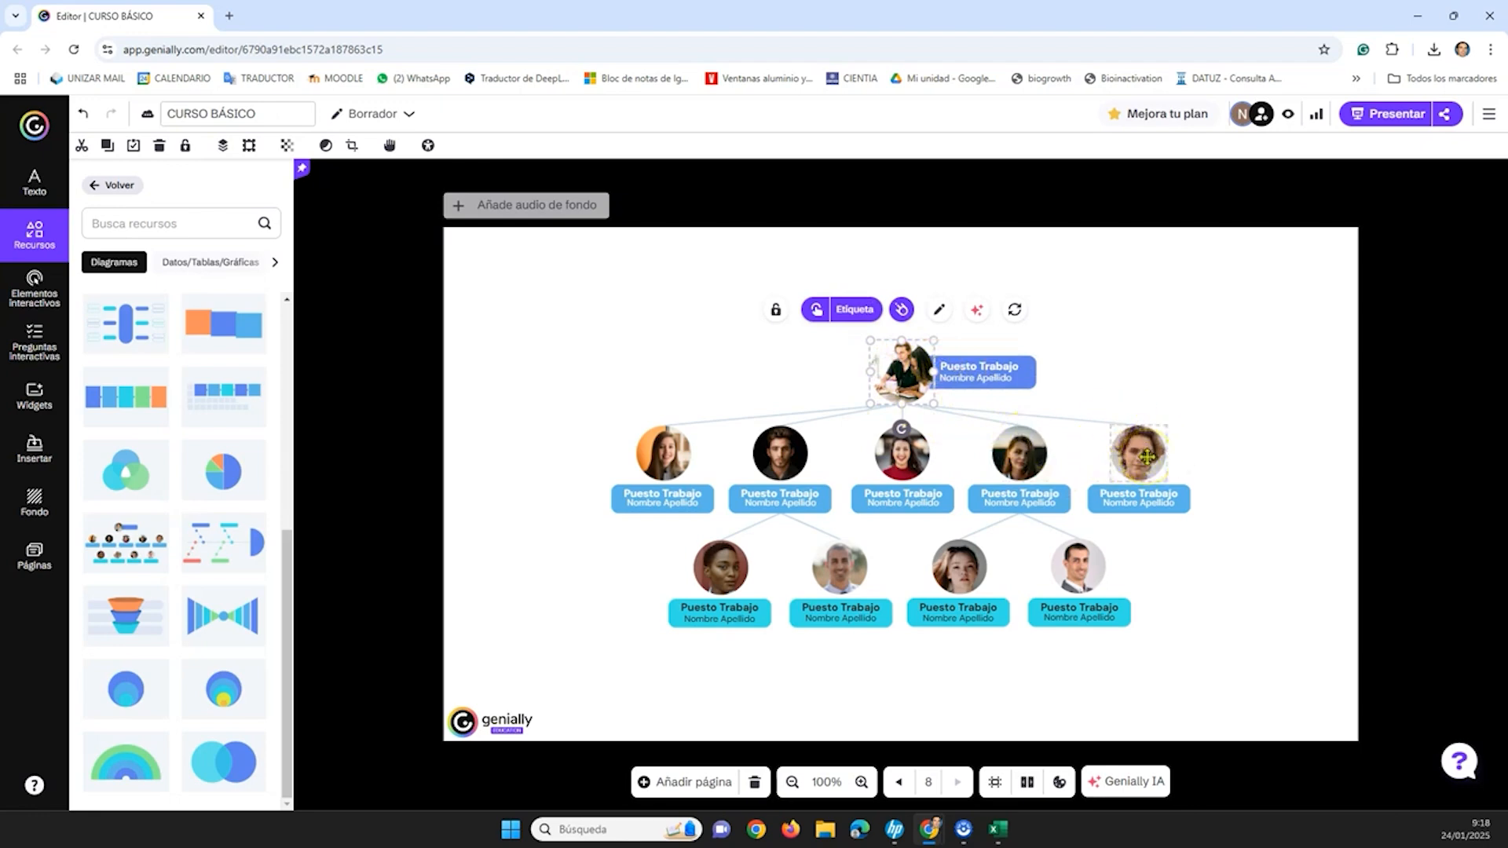
{"action": "left_click", "coordinate": [903, 355]}
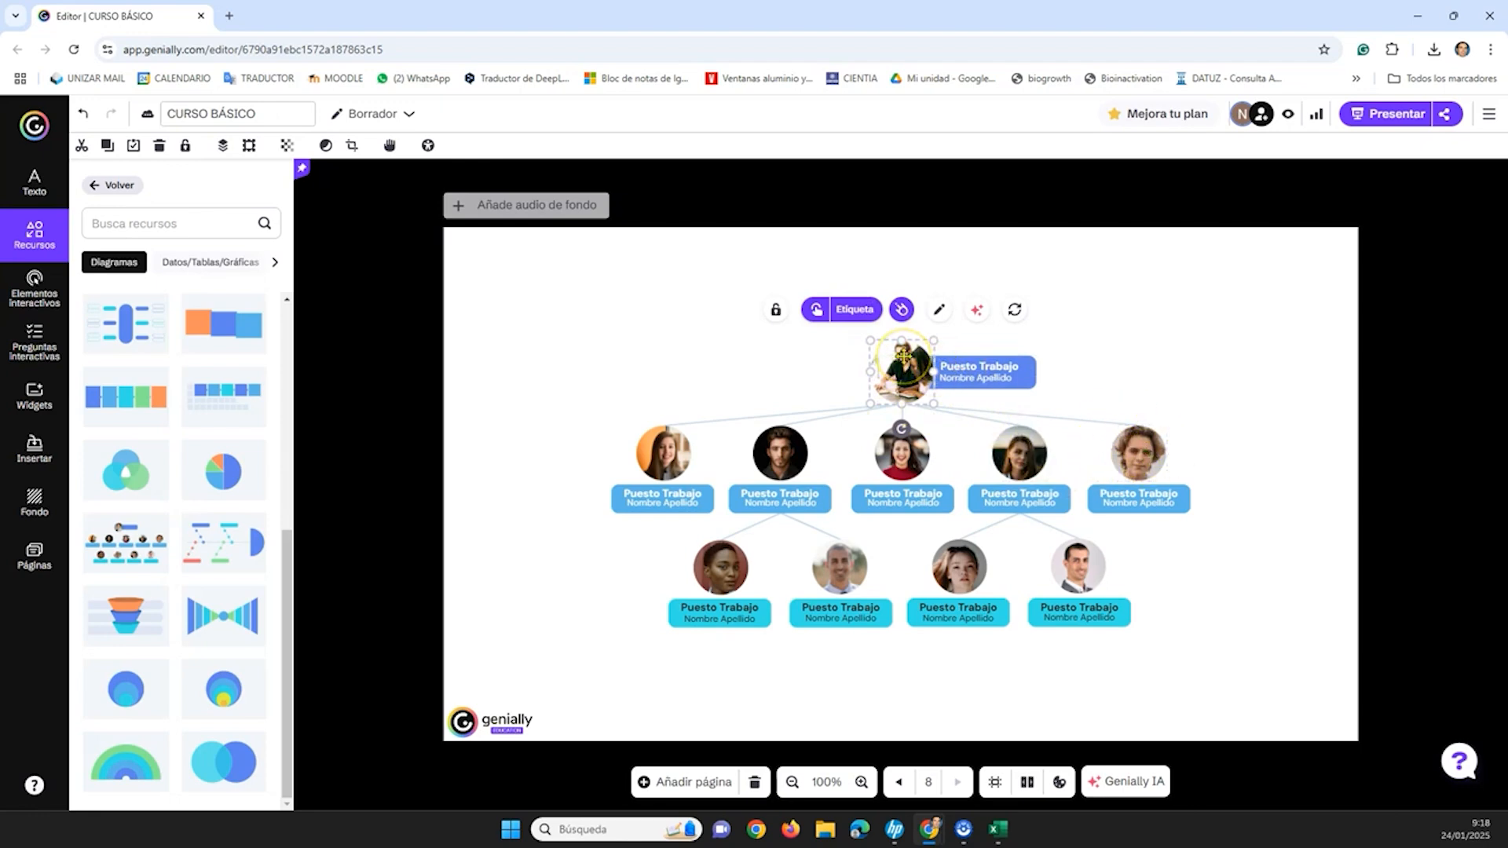
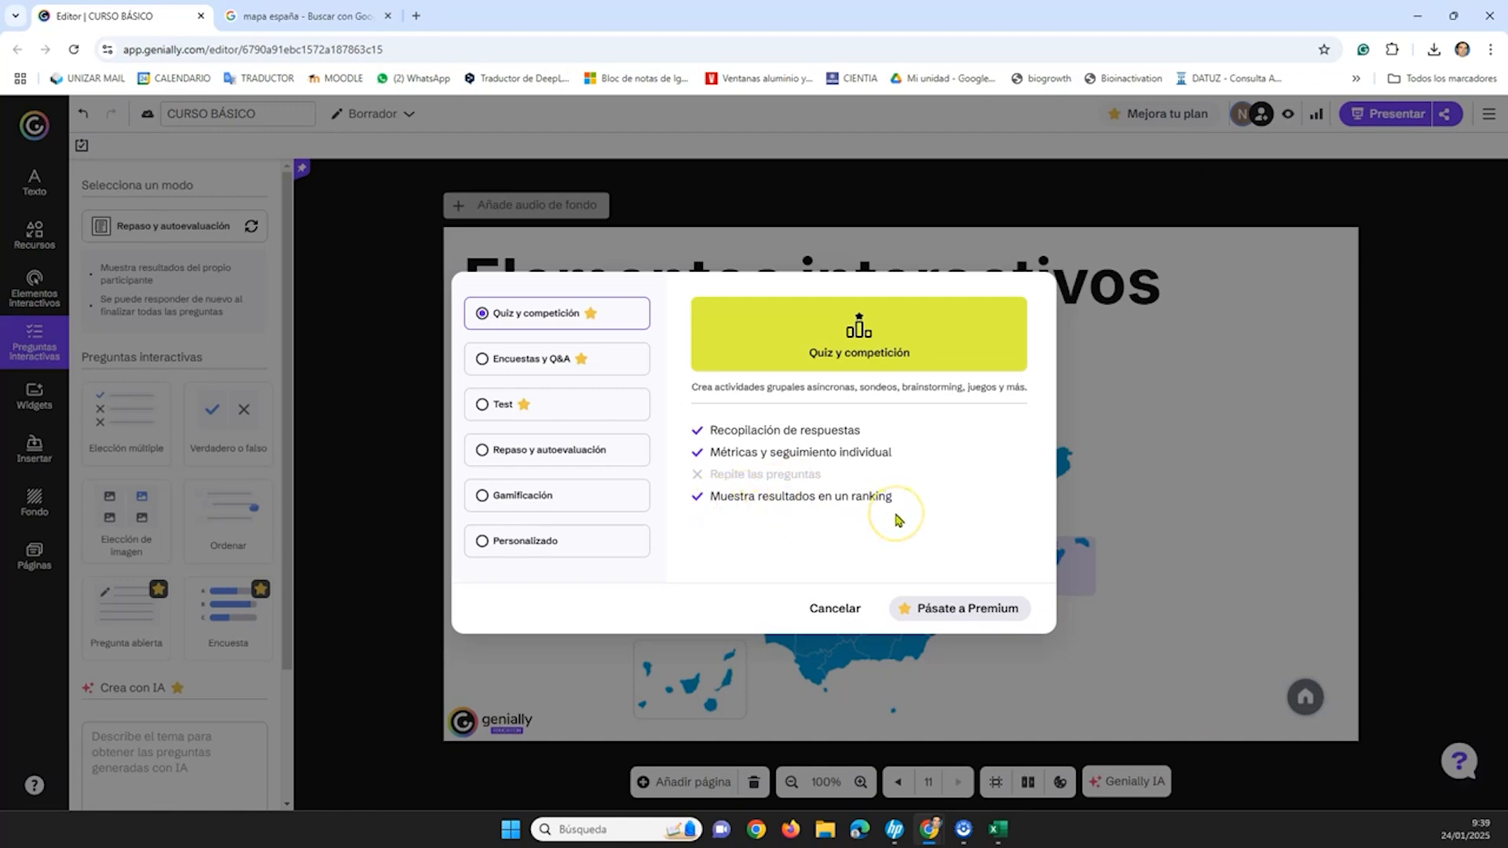
- Compare the interactive question modes Encuestas y Q&A, Test, Repaso y autoevaluación, Gamificación and Personalizado
{"action": "left_click", "coordinate": [517, 360]}
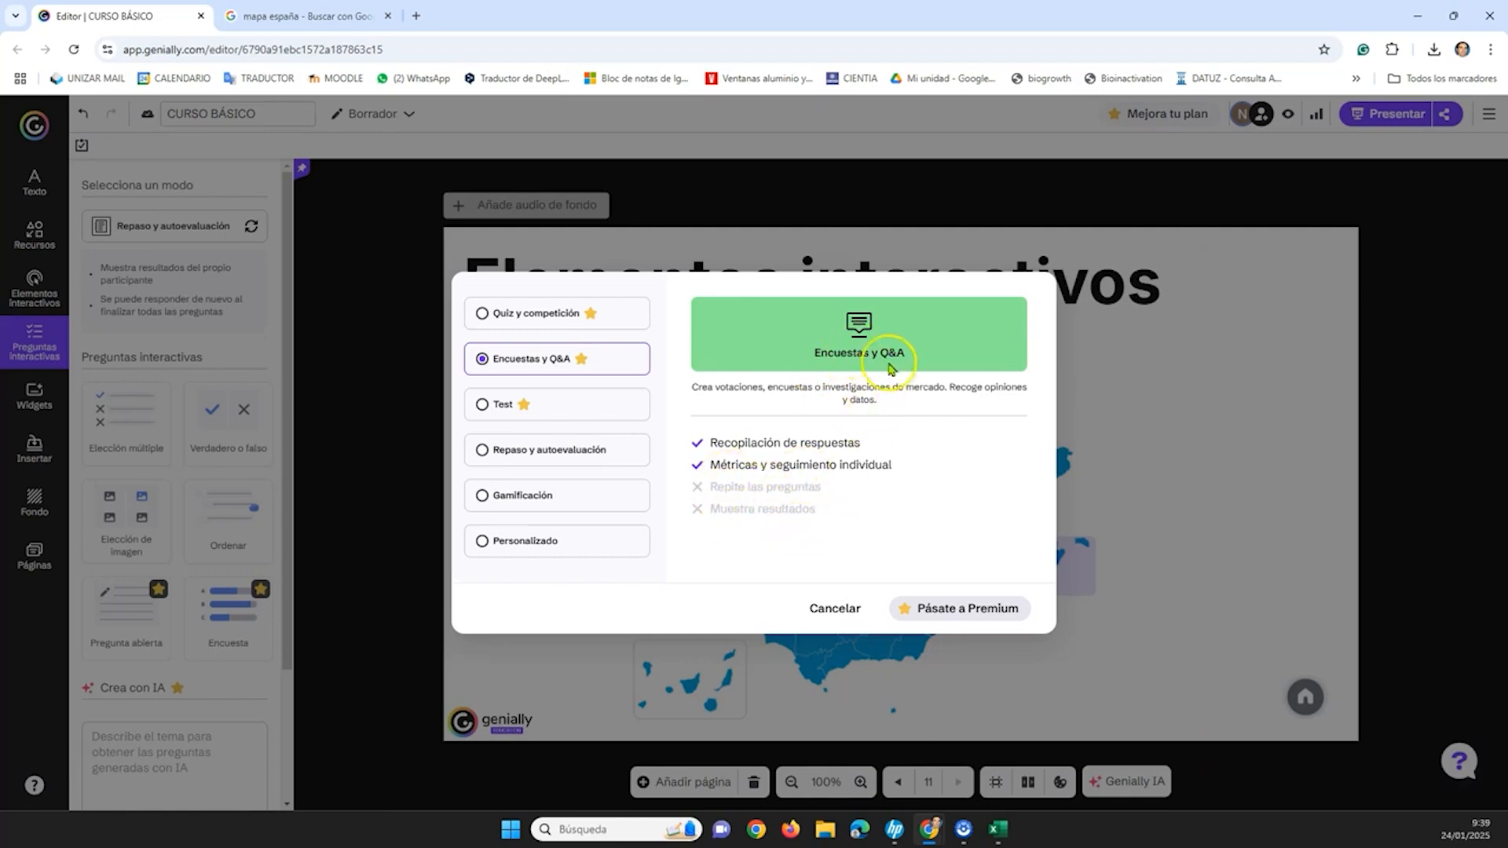
{"action": "left_click", "coordinate": [509, 412]}
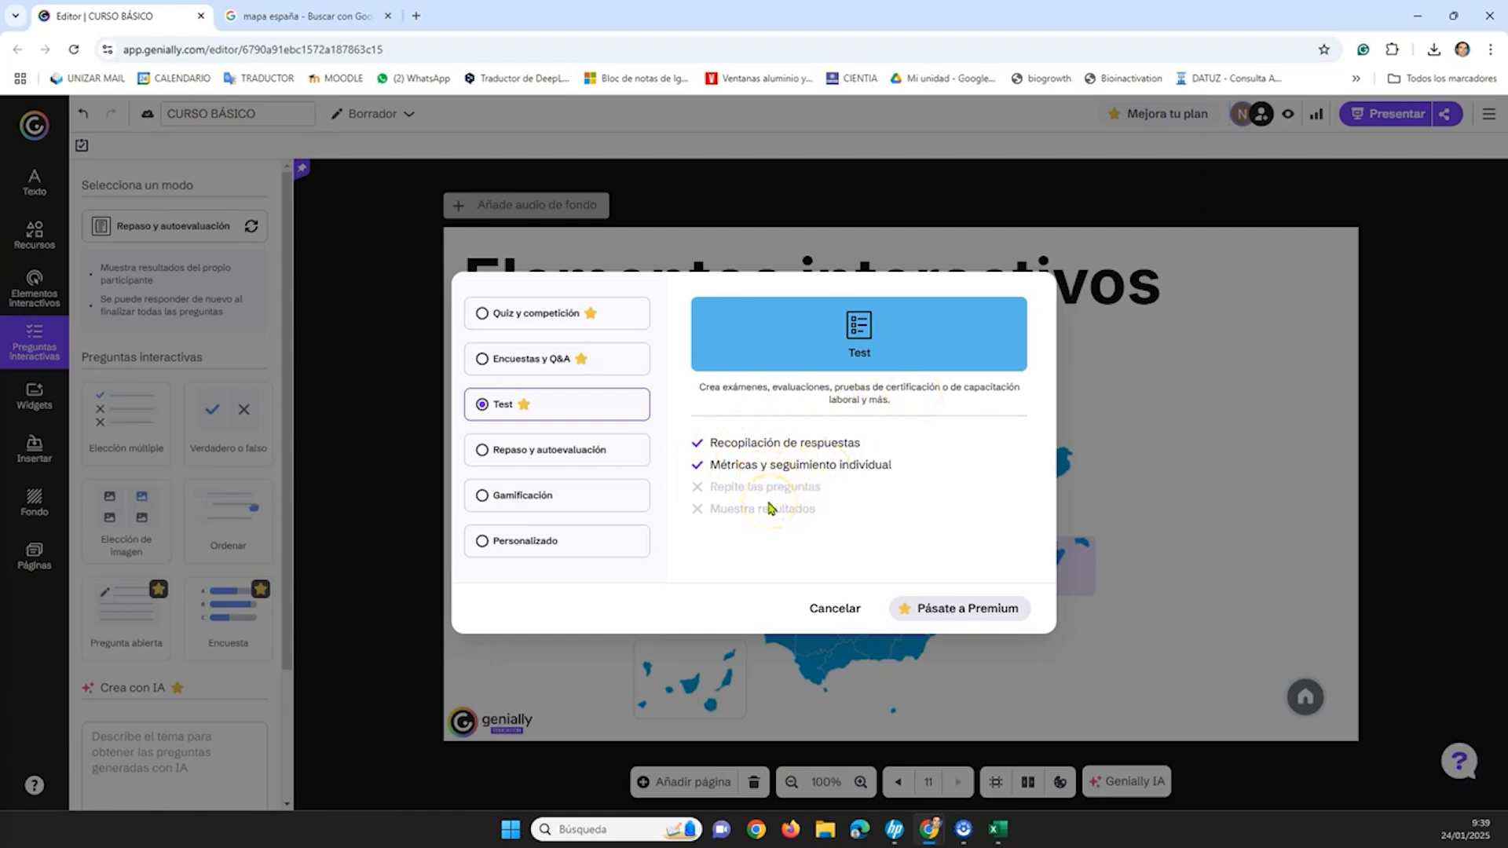
{"action": "left_click", "coordinate": [500, 454]}
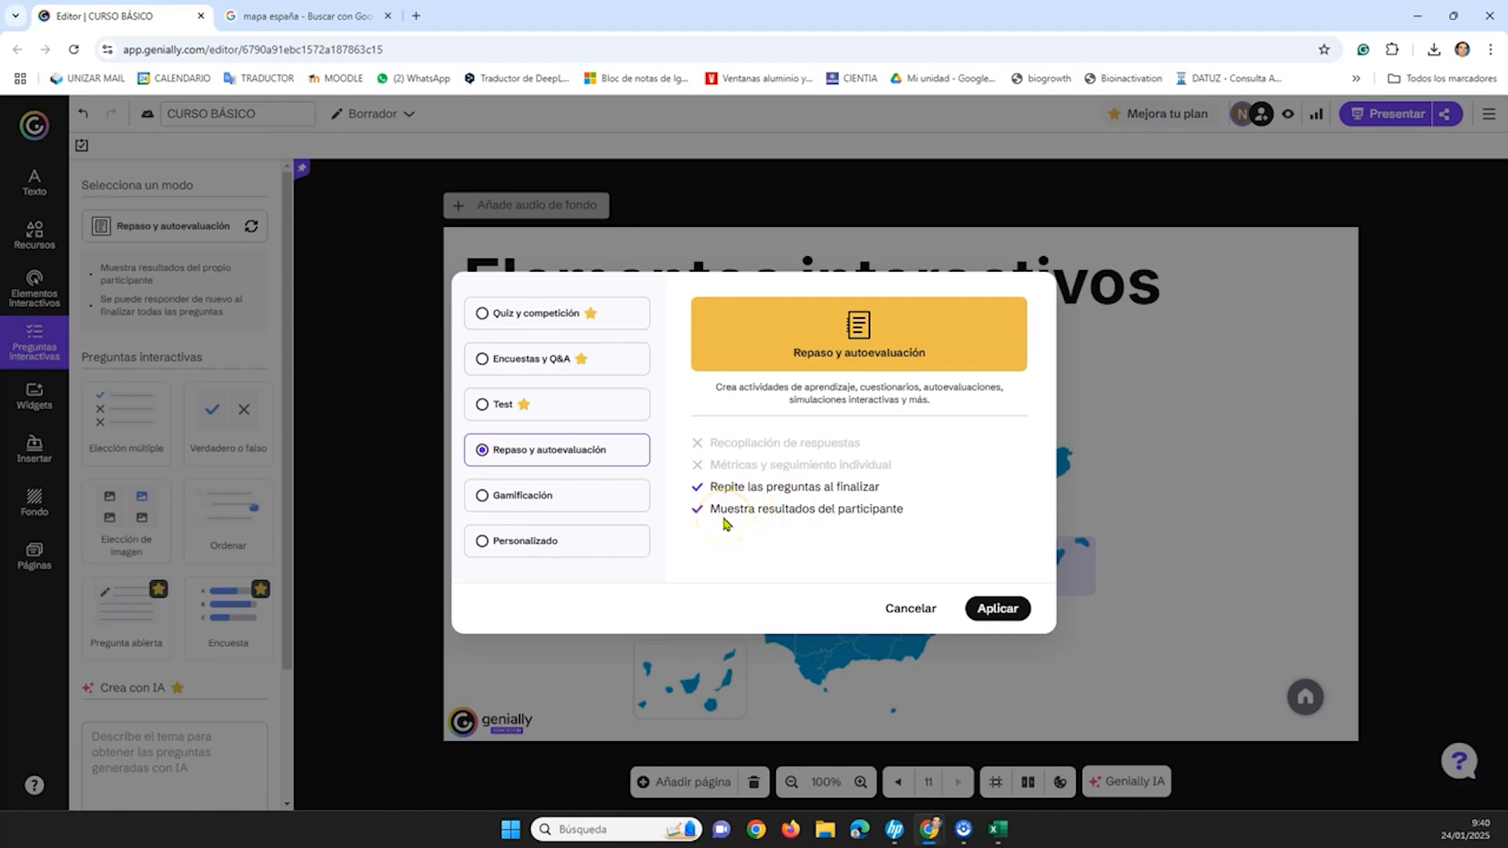
{"action": "left_click", "coordinate": [542, 495]}
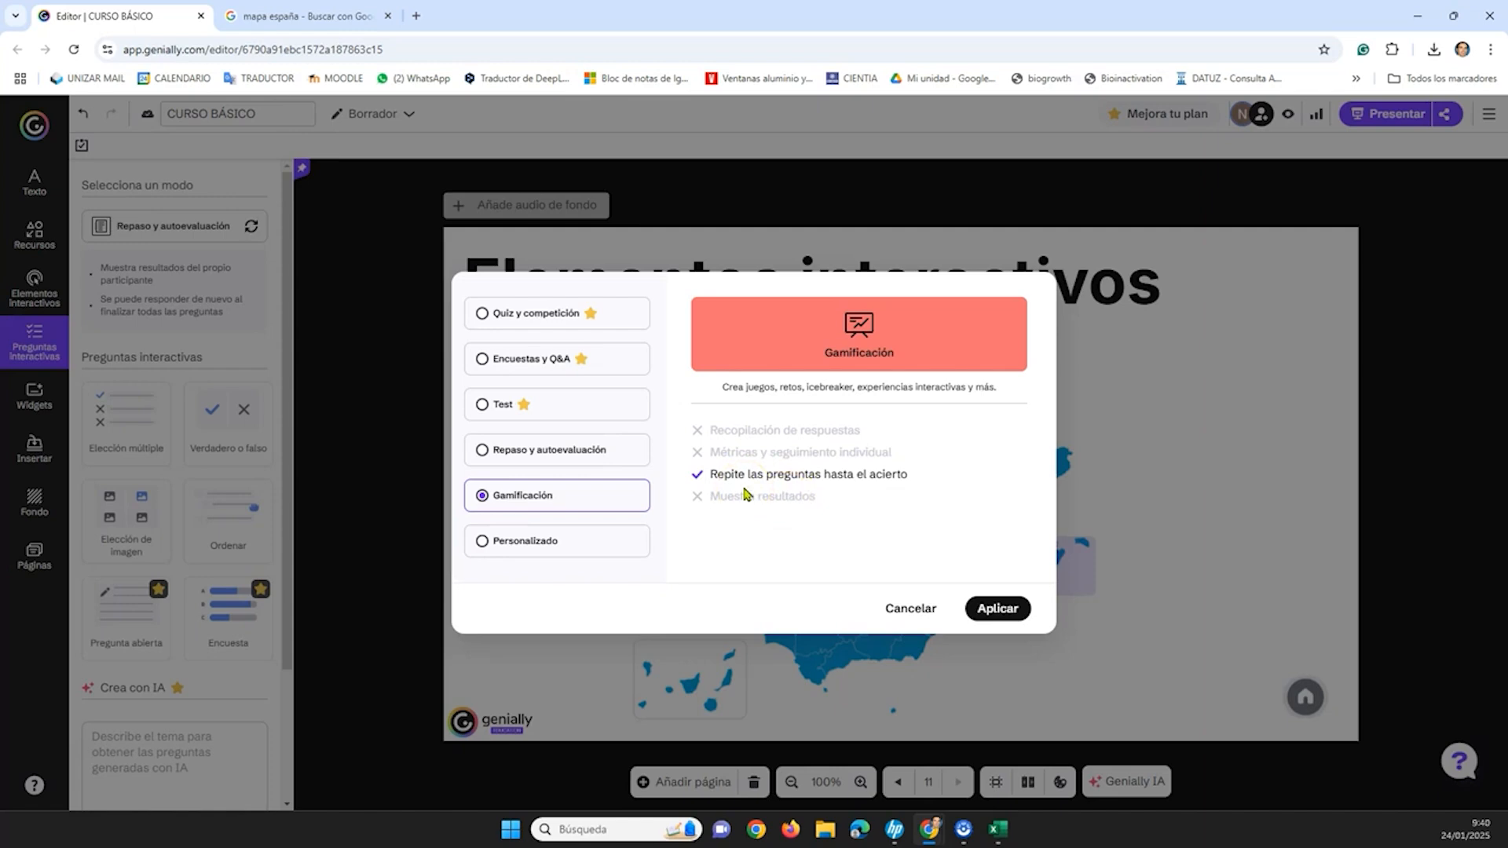
{"action": "left_click", "coordinate": [578, 545]}
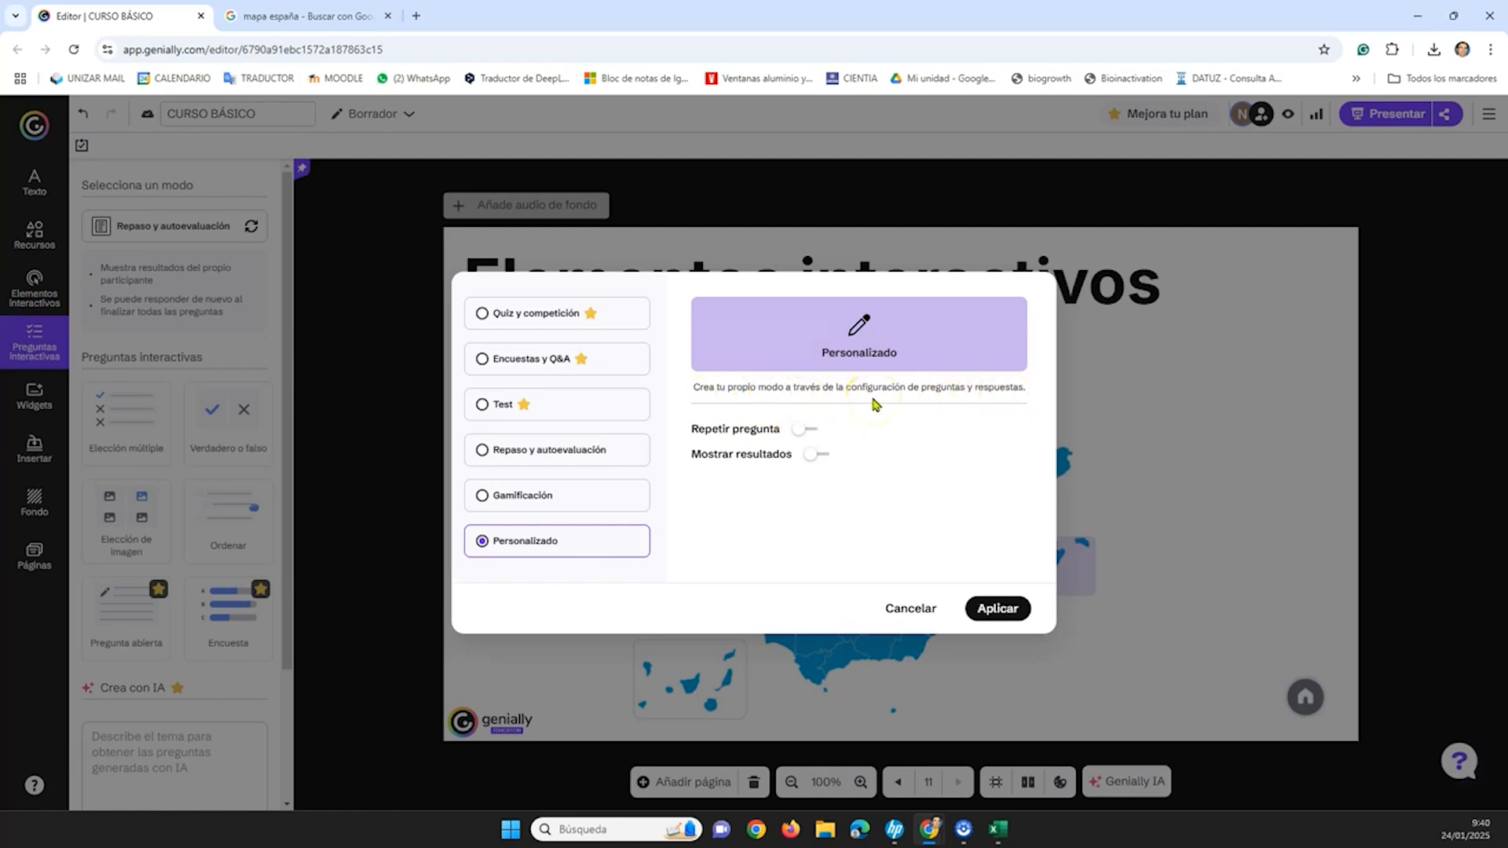
- Try out the Personalizado mode's Repetir pregunta and Mostrar resultados options and switch both off again
{"action": "left_click", "coordinate": [801, 428]}
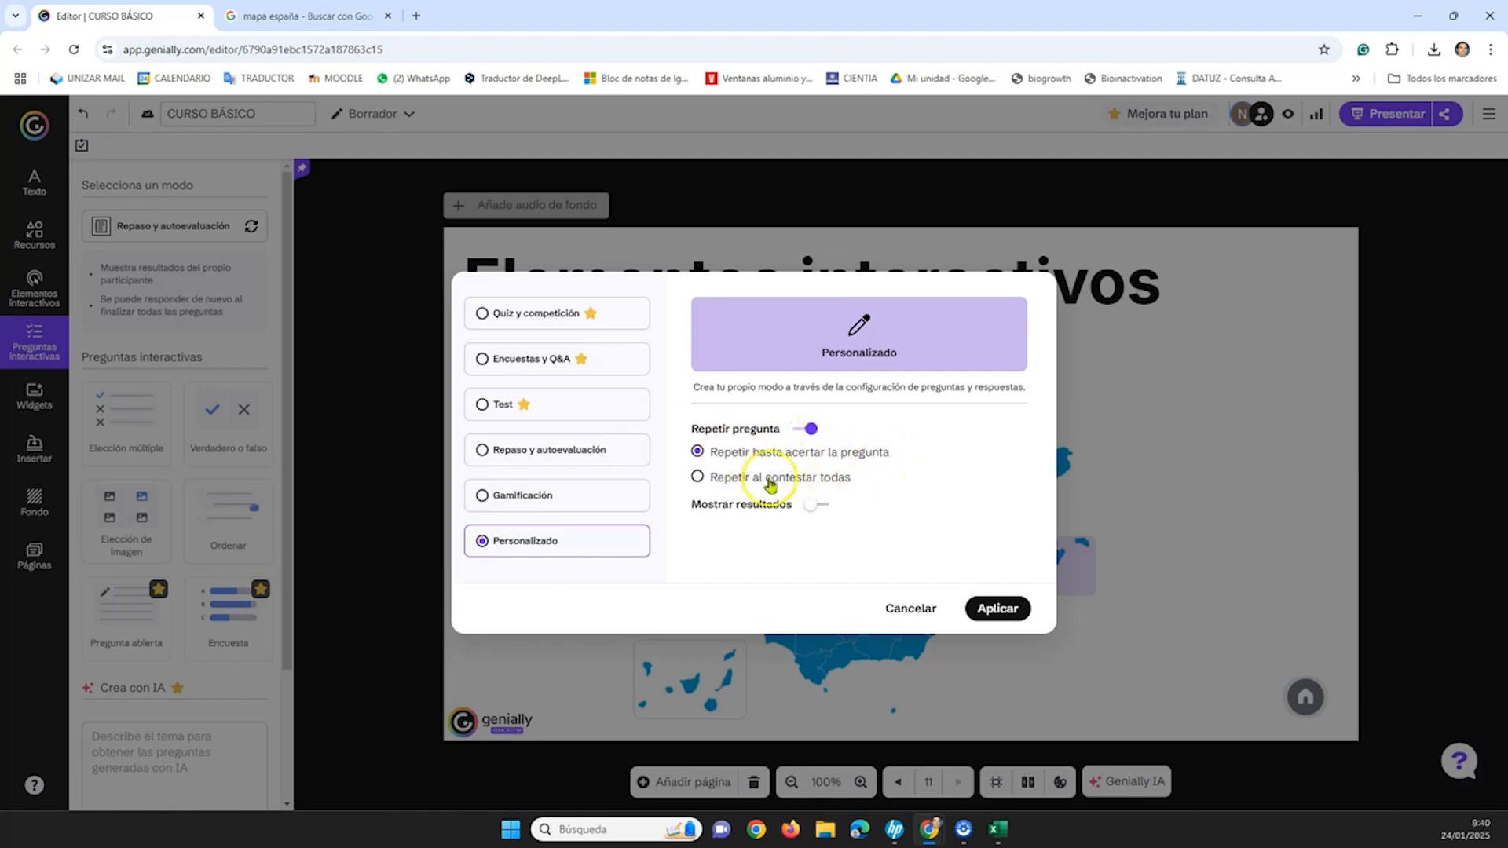
{"action": "left_click", "coordinate": [745, 485]}
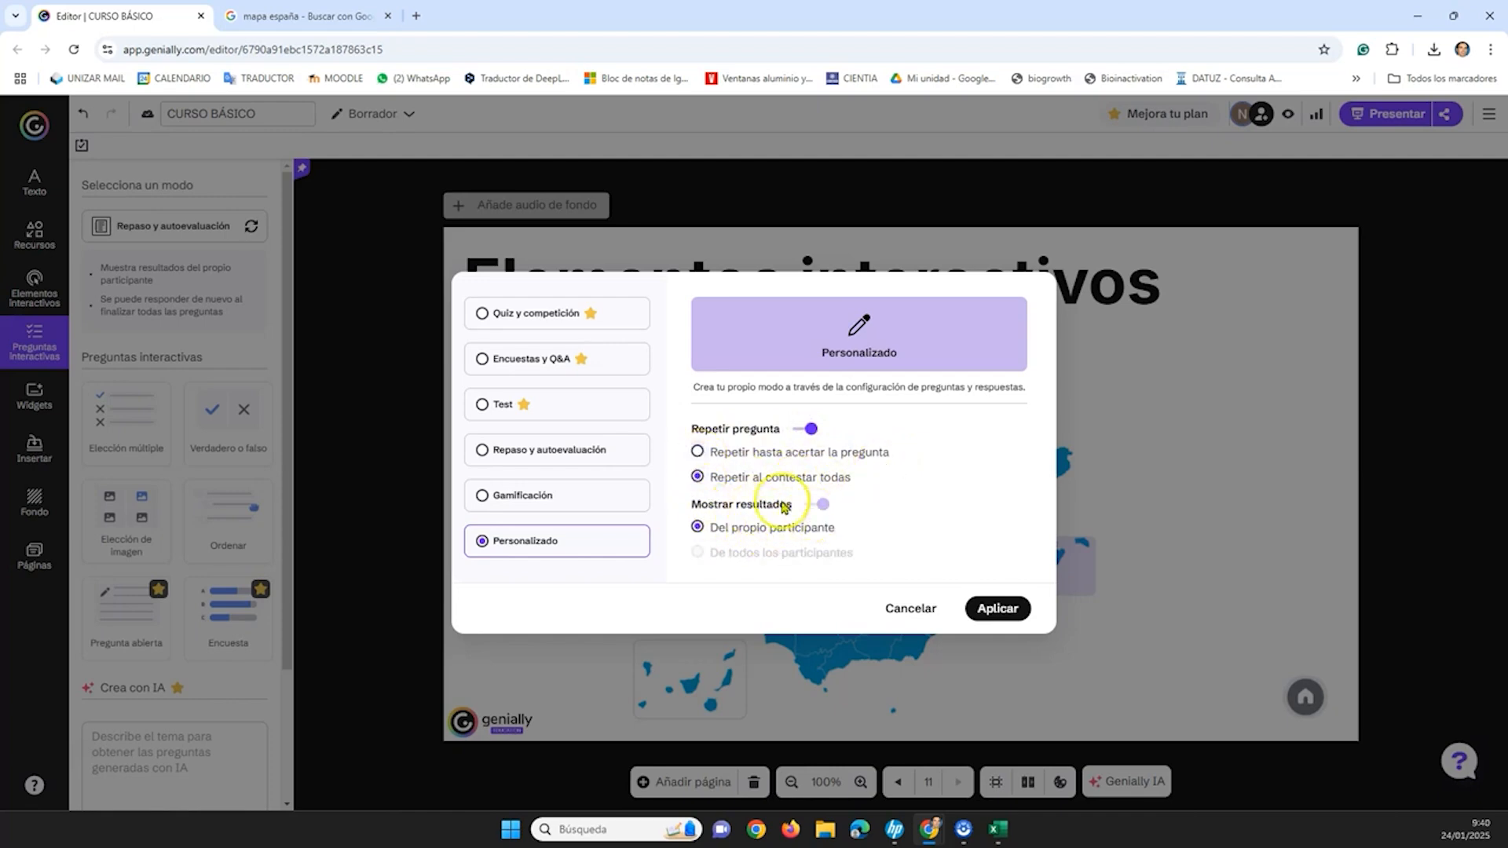
{"action": "left_click", "coordinate": [721, 454]}
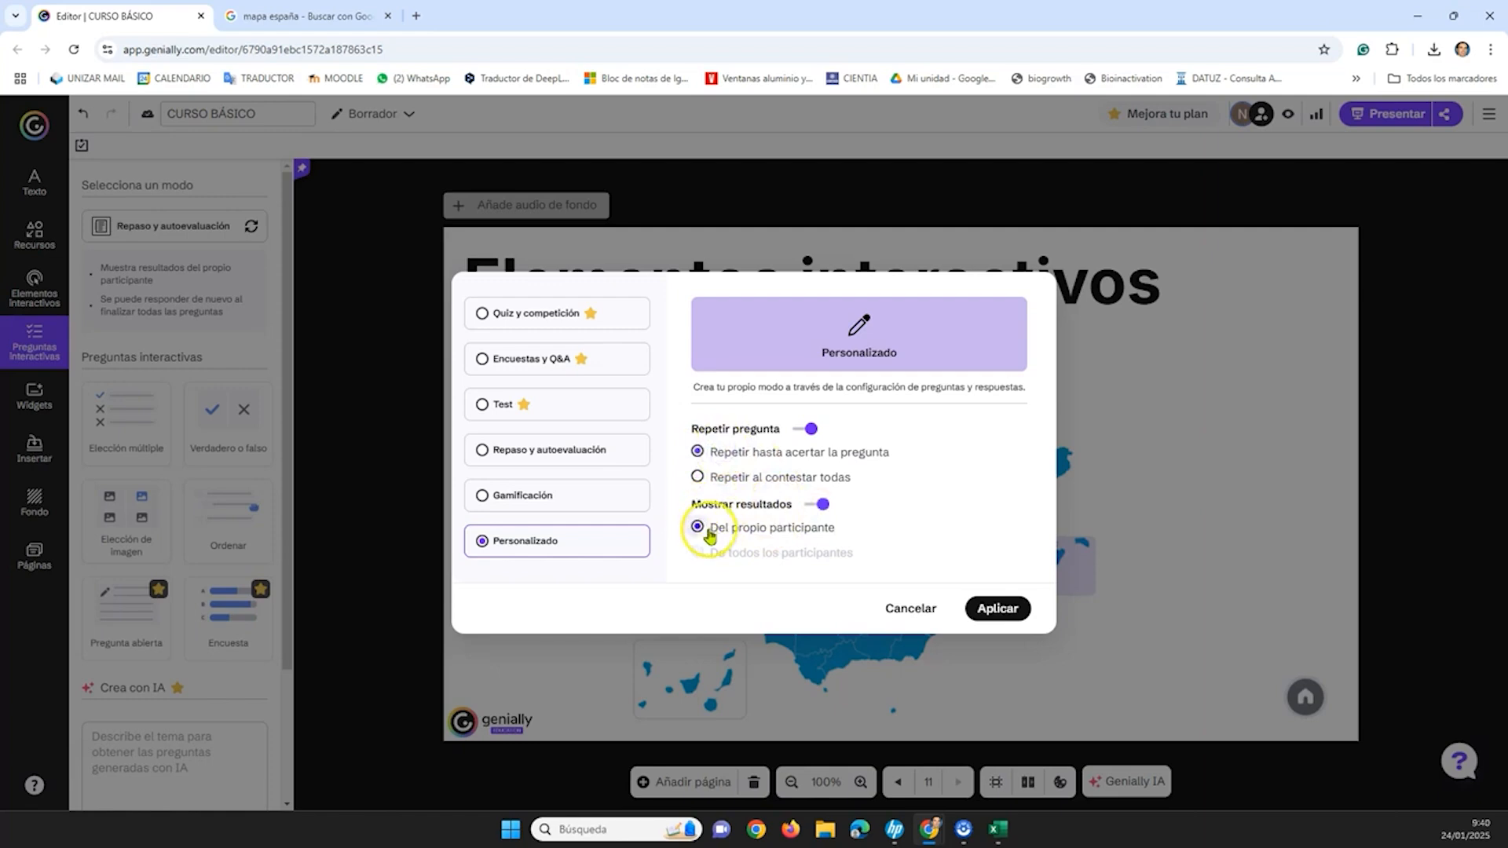
{"action": "left_click", "coordinate": [822, 507]}
{"action": "left_click", "coordinate": [822, 507]}
{"action": "left_click", "coordinate": [811, 429]}
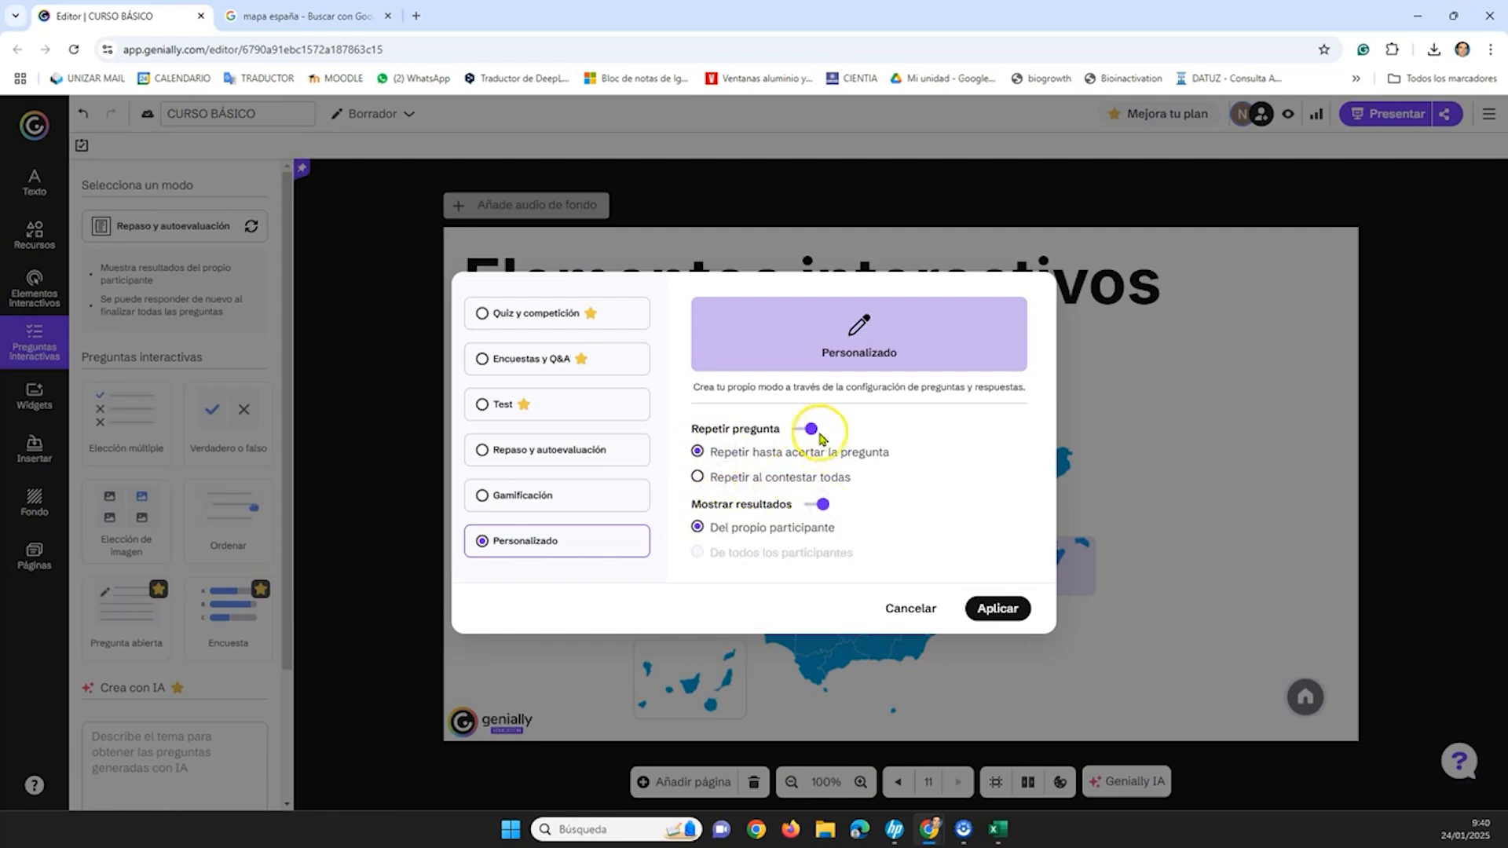
{"action": "left_click", "coordinate": [716, 502]}
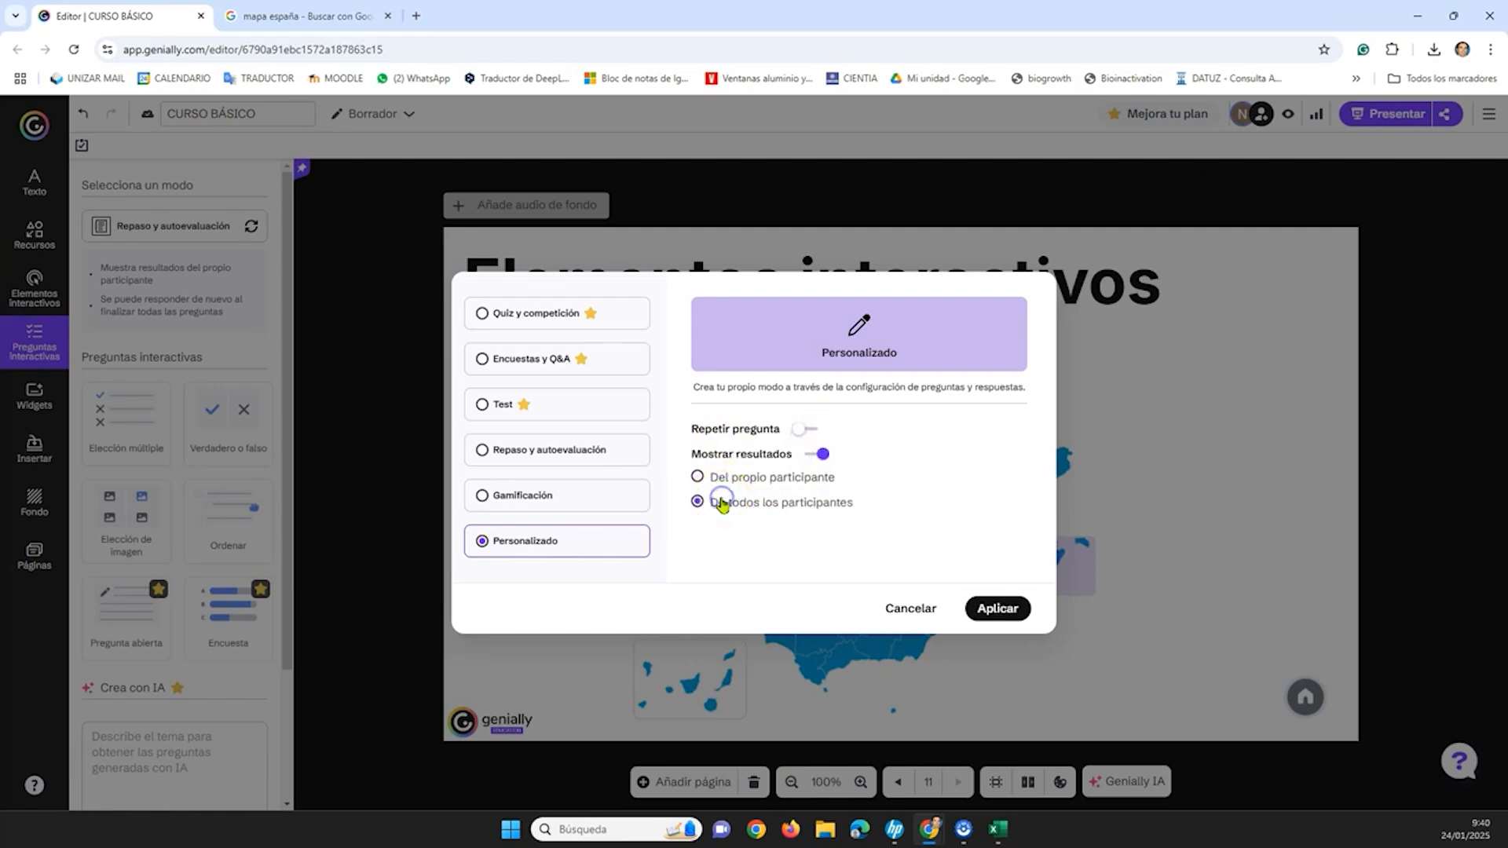
{"action": "left_click", "coordinate": [807, 456]}
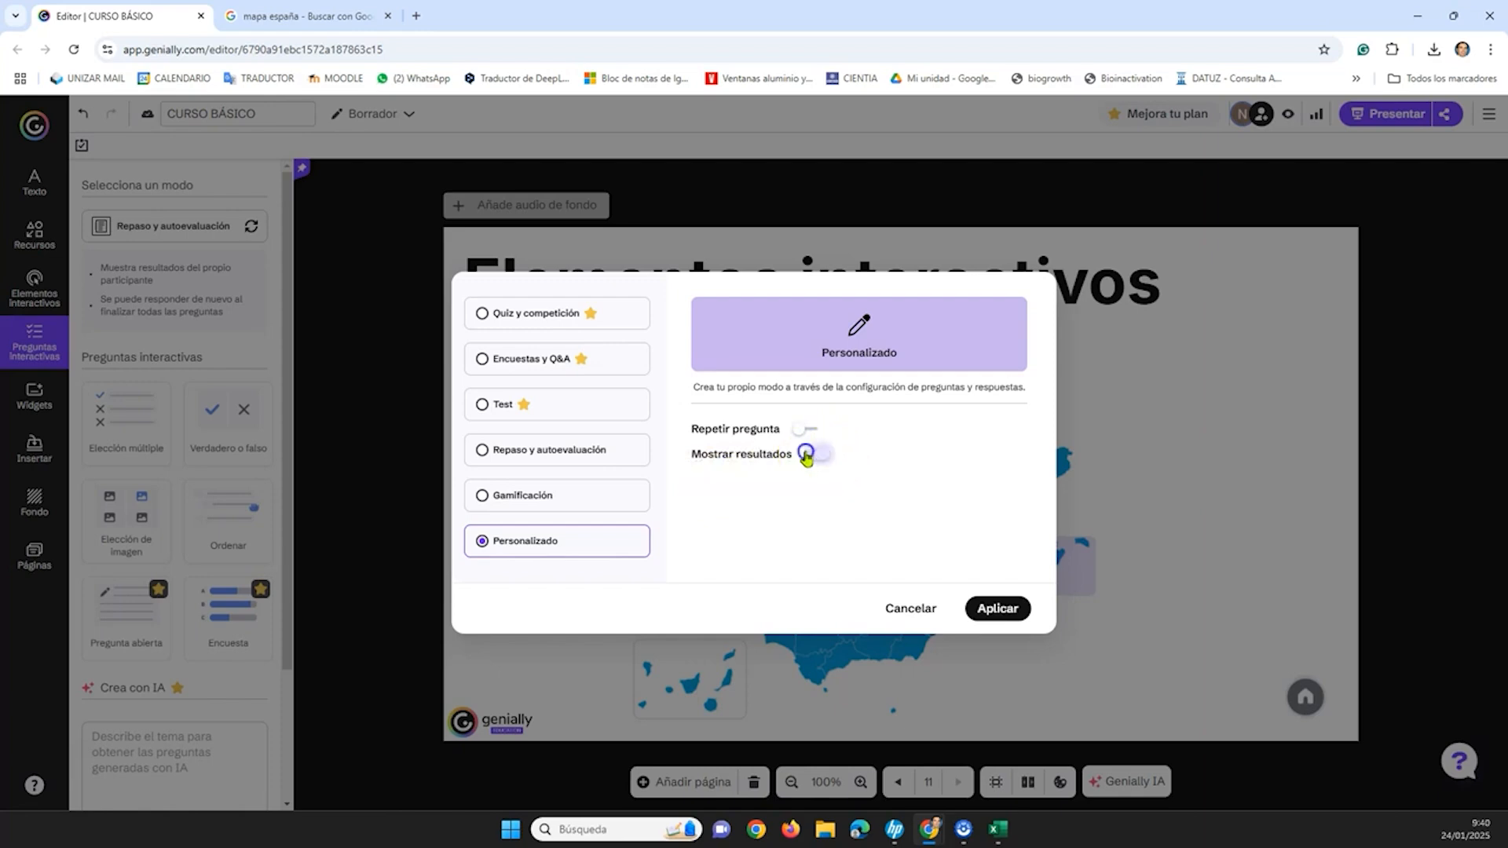
- Compare the Repaso y autoevaluación, Gamificación and Personalizado question modes, and apply Repaso y autoevaluación
{"action": "left_click", "coordinate": [561, 450]}
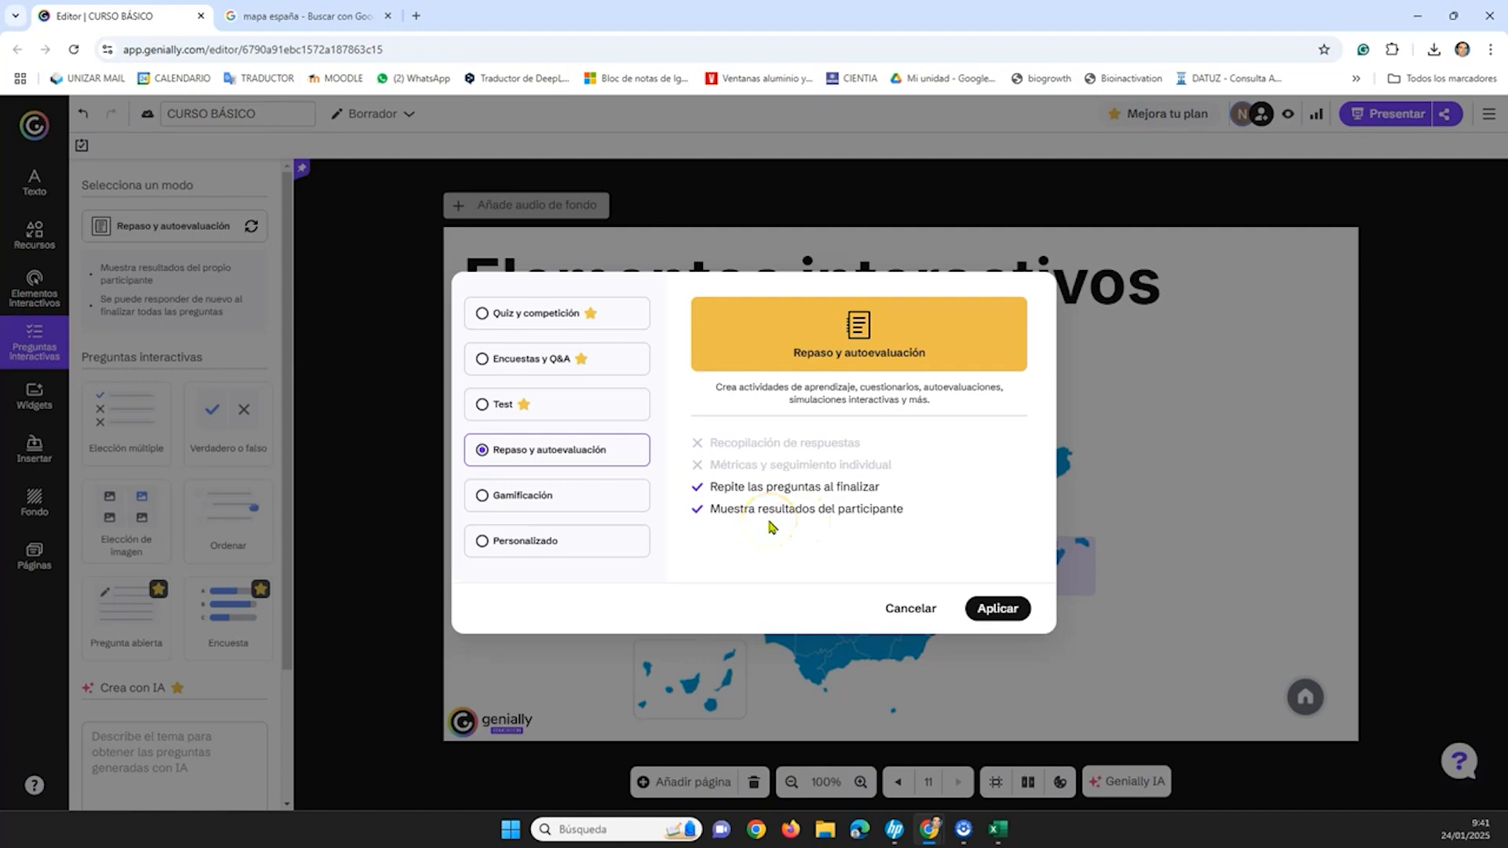
{"action": "left_click", "coordinate": [608, 495]}
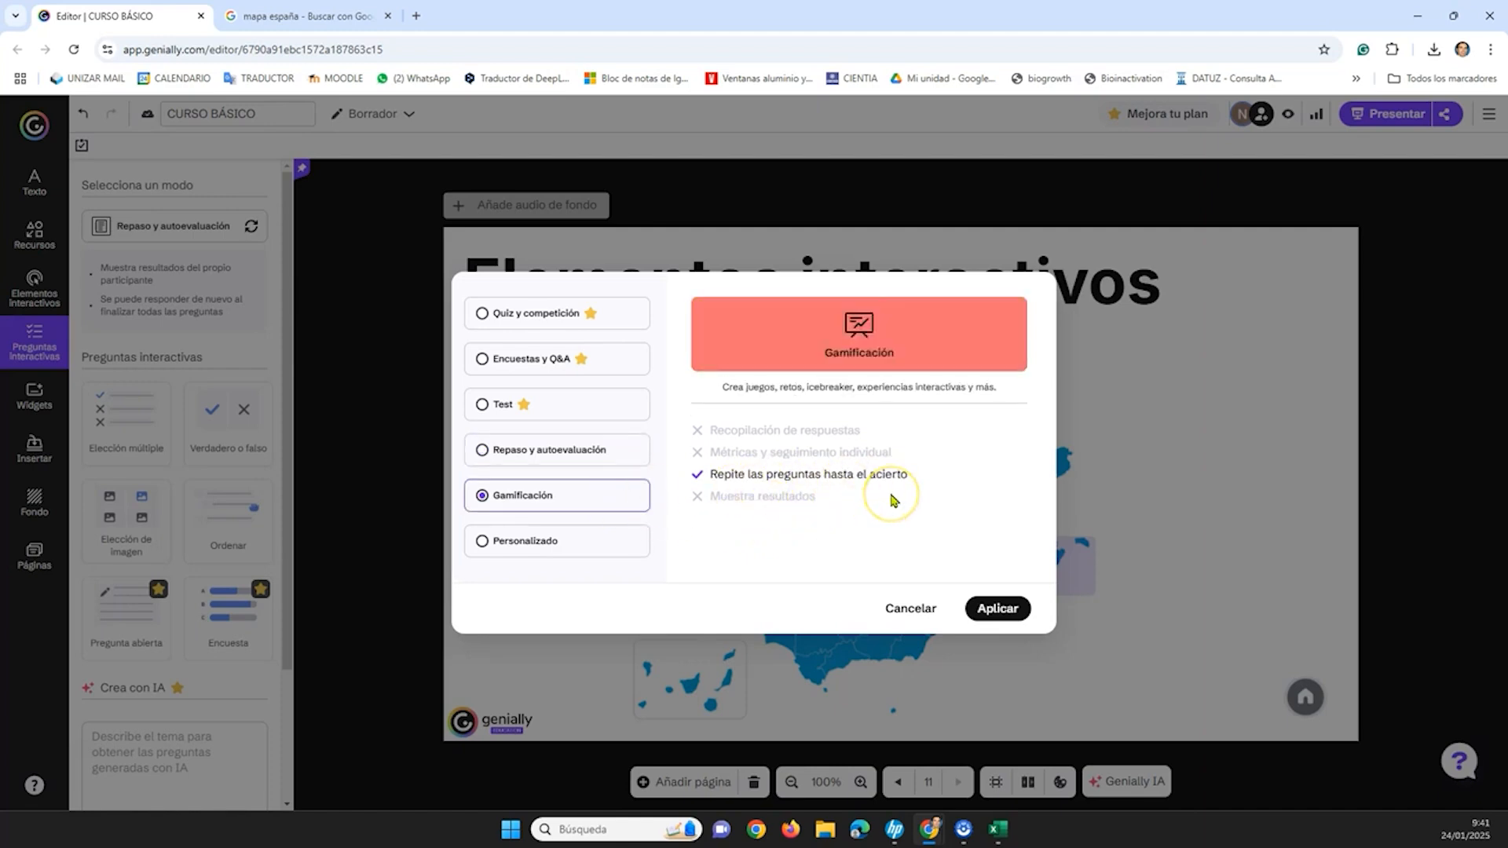
{"action": "left_click", "coordinate": [559, 553]}
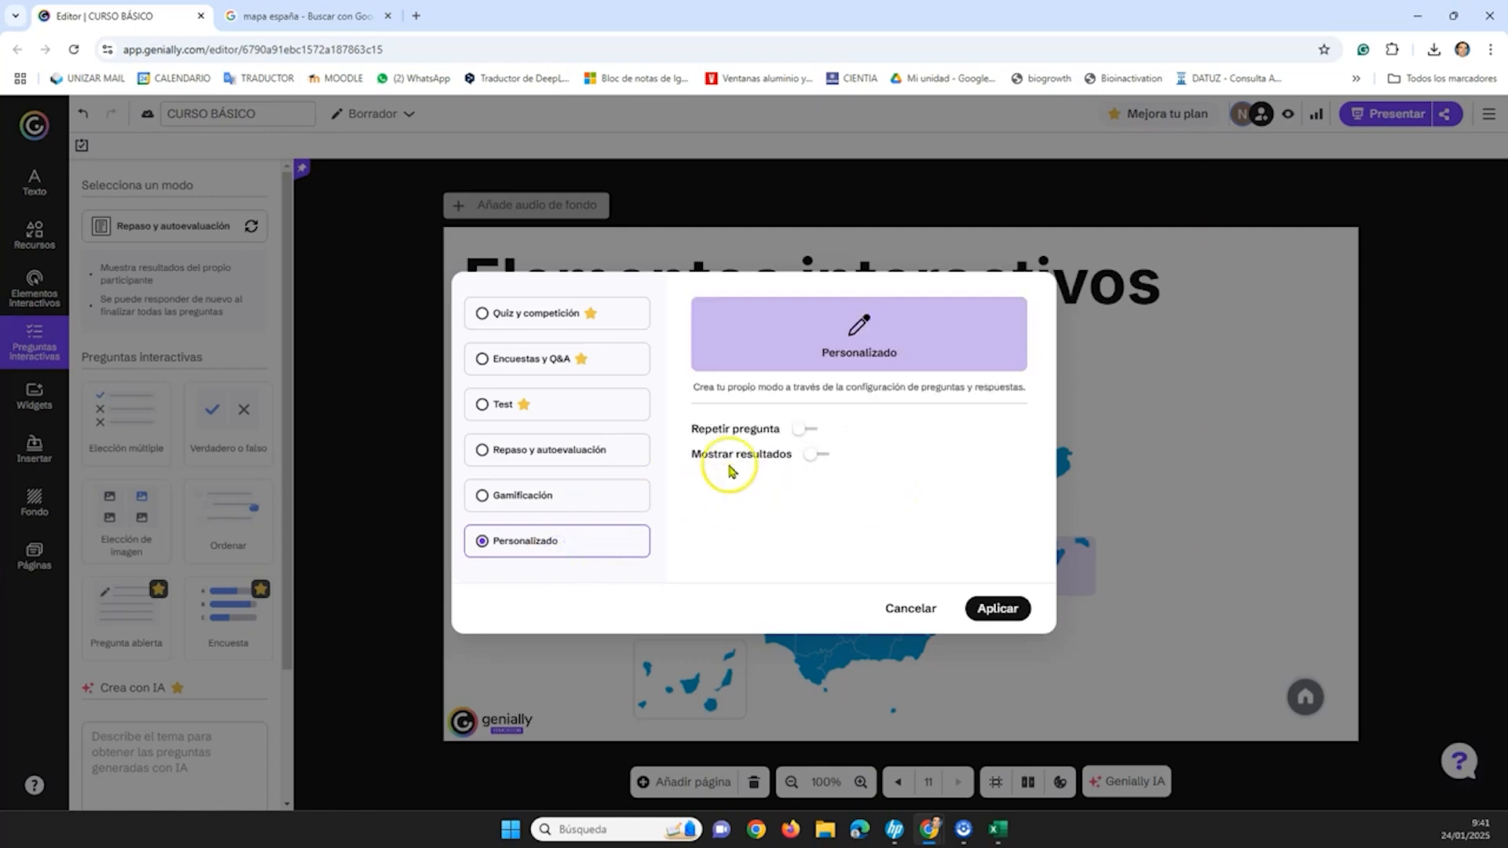
{"action": "left_click", "coordinate": [804, 433]}
{"action": "left_click", "coordinate": [595, 462]}
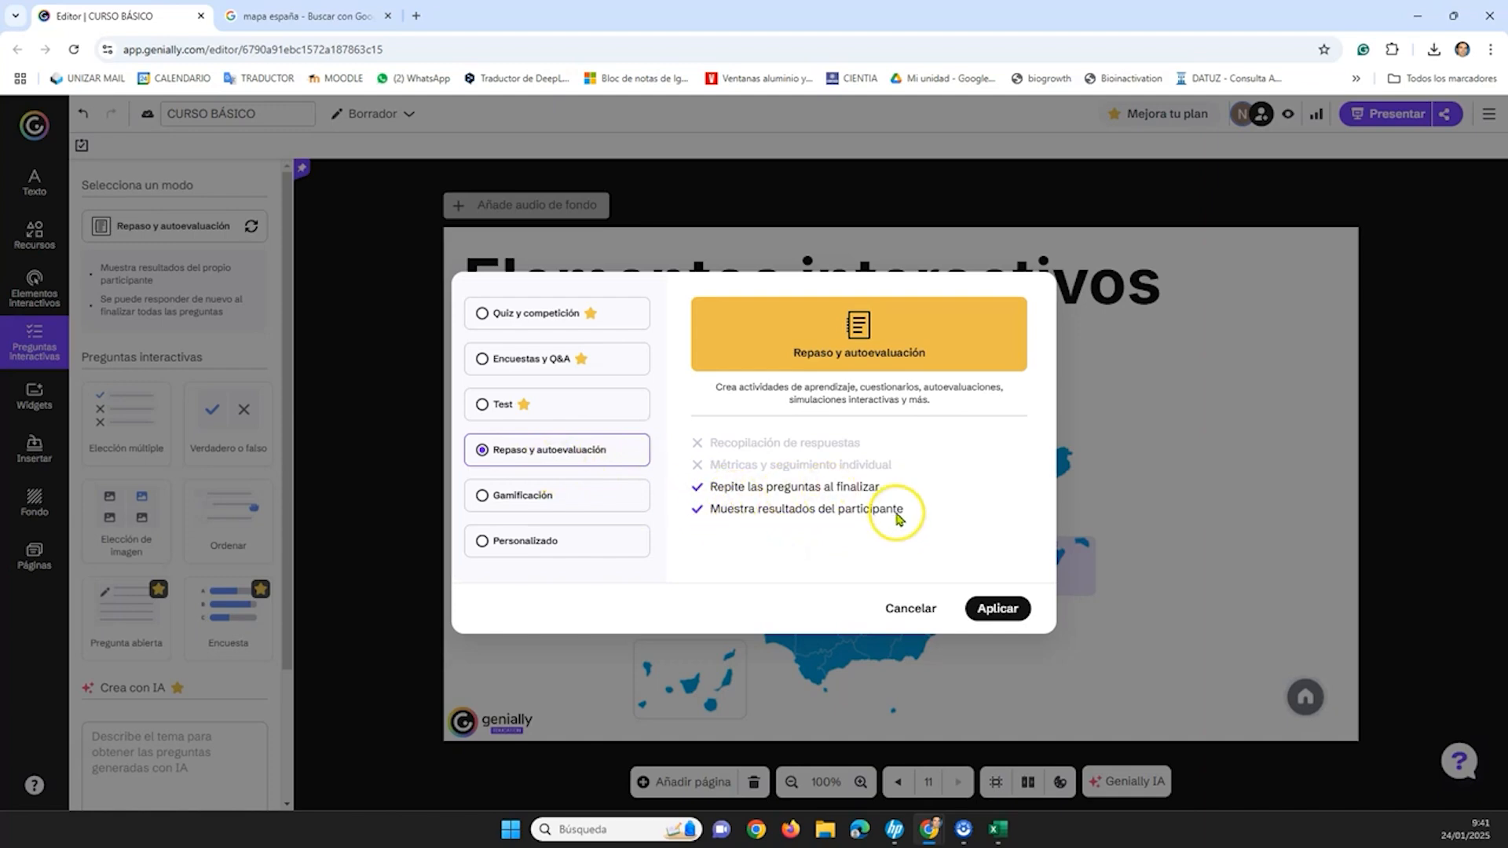
{"action": "left_click", "coordinate": [1010, 620]}
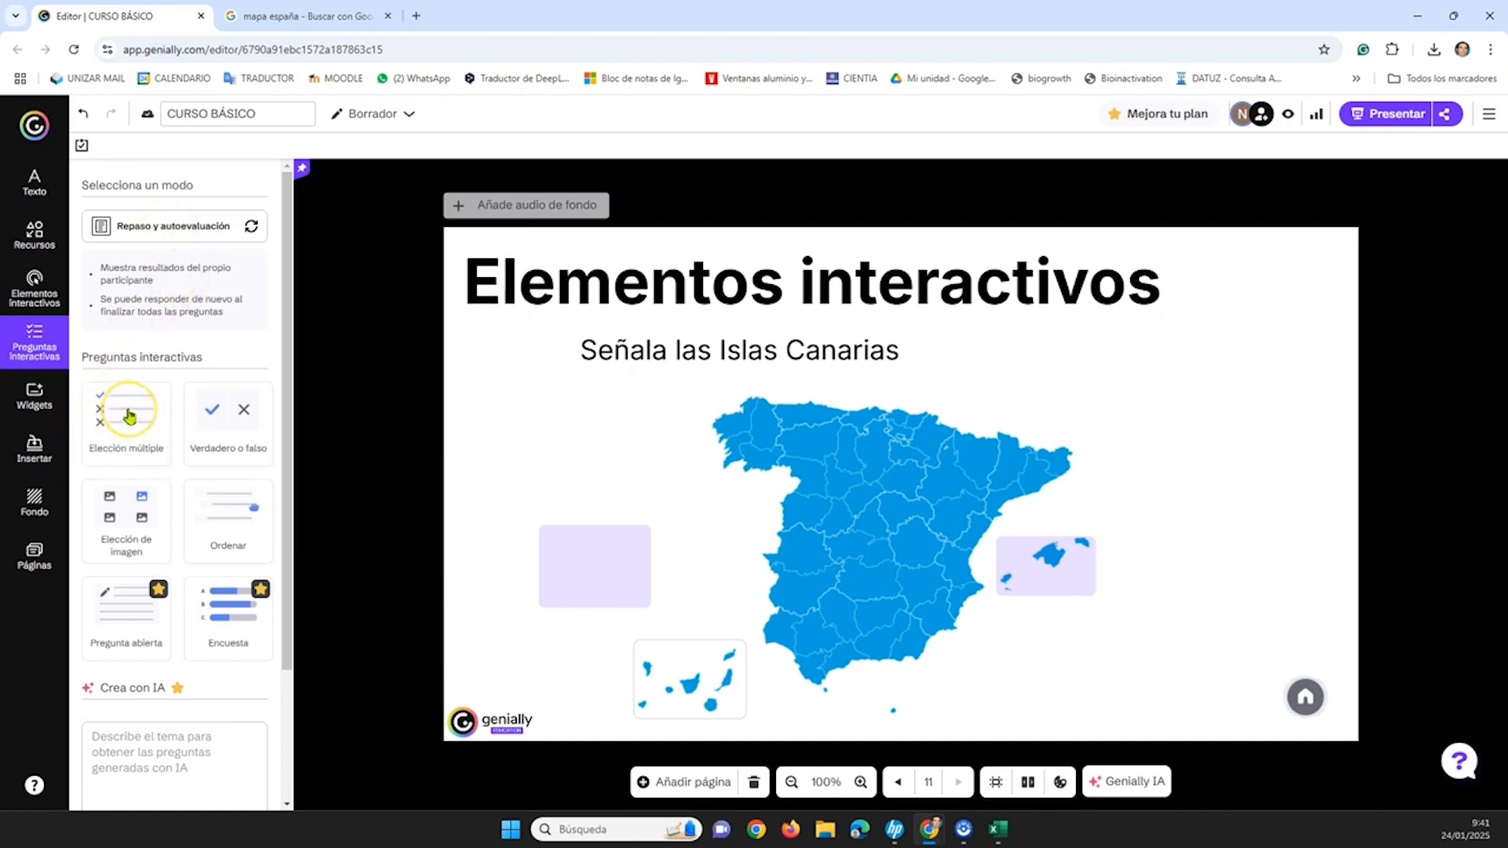
- Review the Repaso y autoevaluación mode, keep it applied, and look over the available interactive question types
{"action": "left_click", "coordinate": [169, 228]}
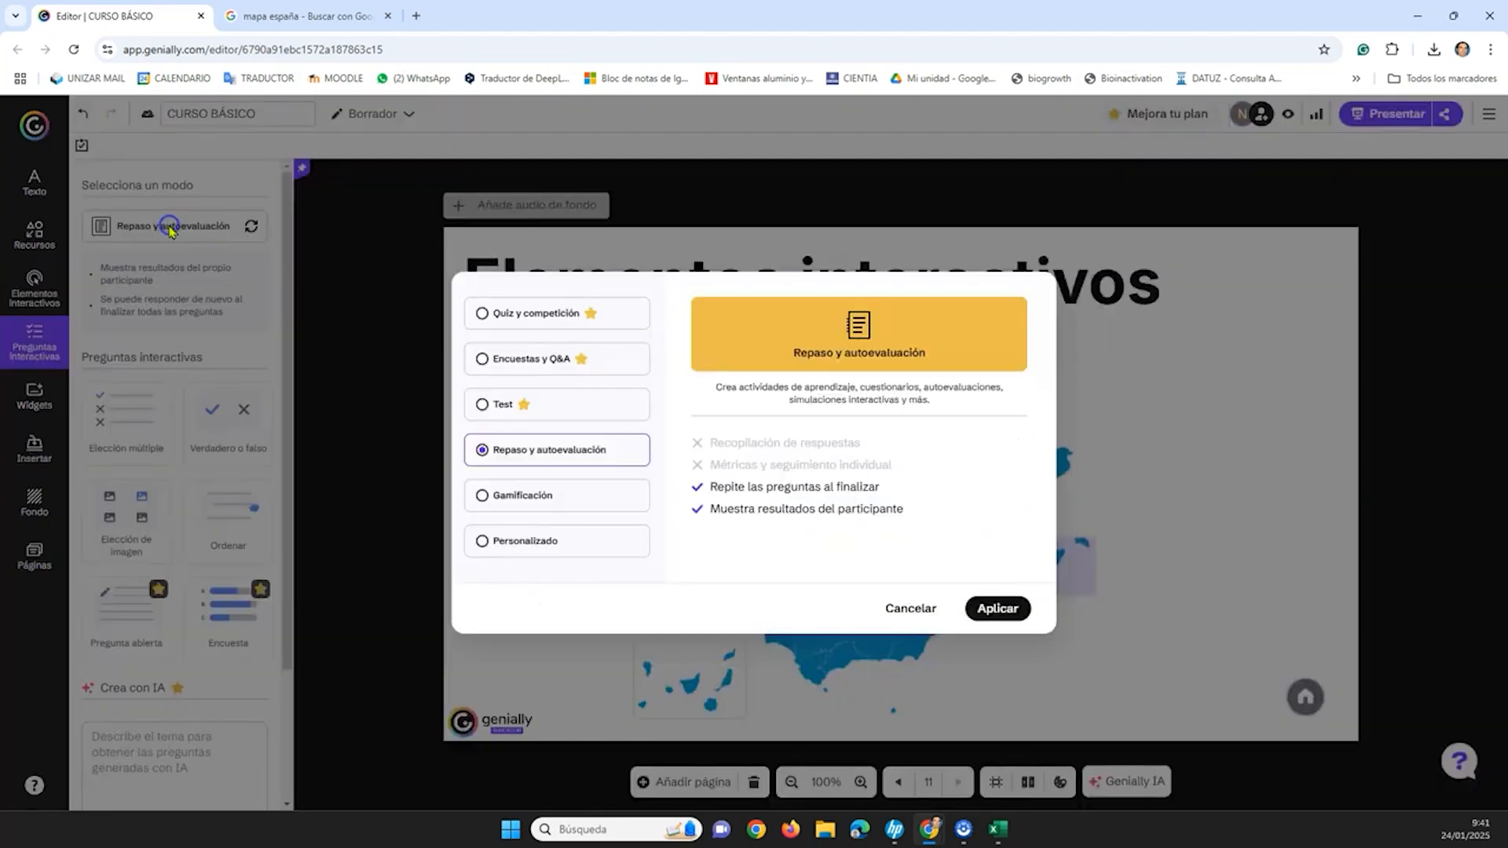
{"action": "left_click", "coordinate": [999, 609]}
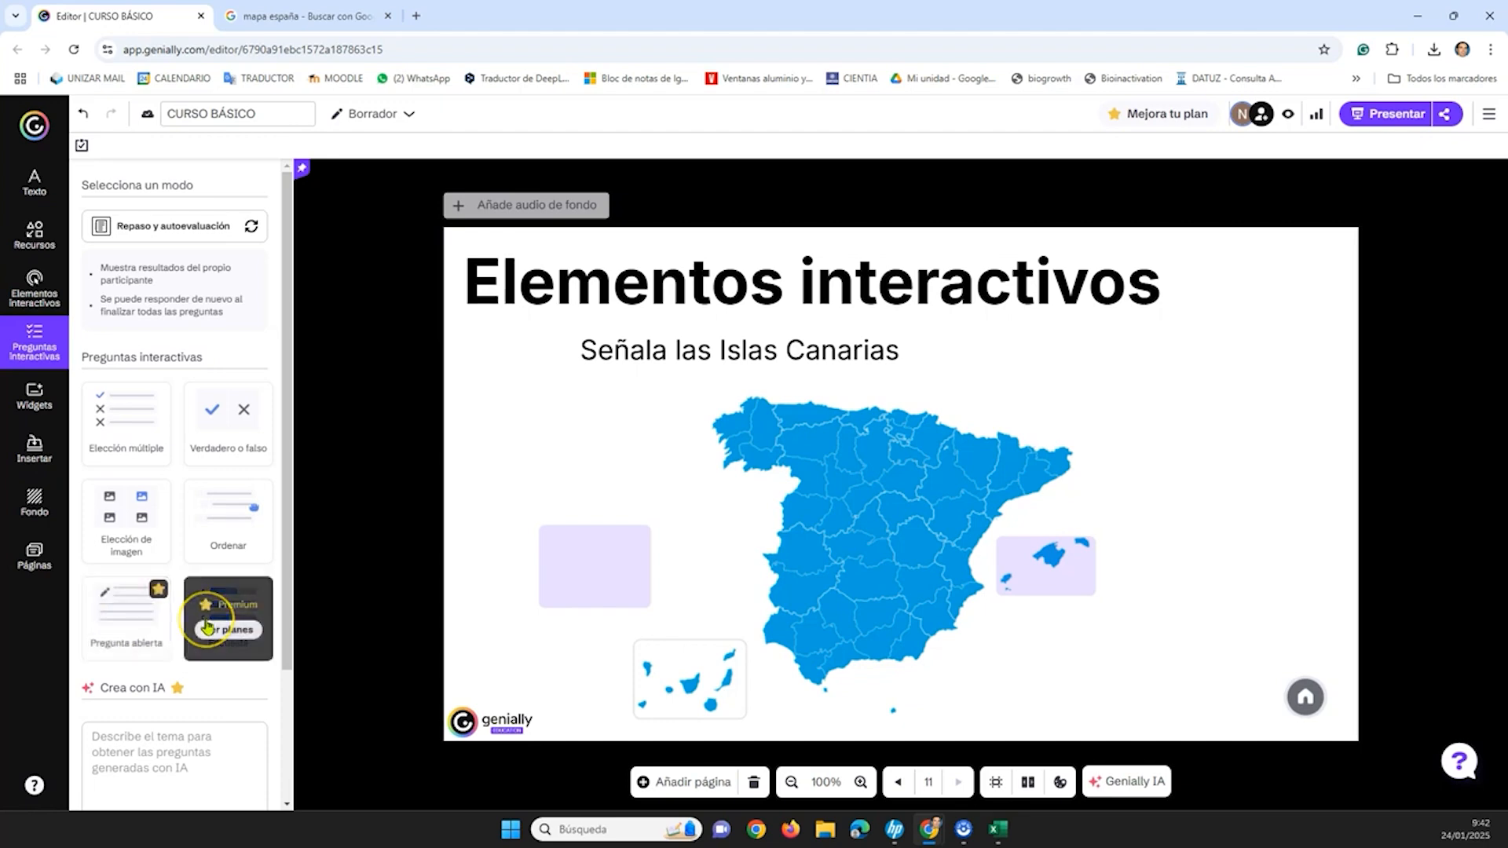
{"action": "scroll", "coordinate": [206, 626], "scroll_direction": "down", "scroll_amount": 2}
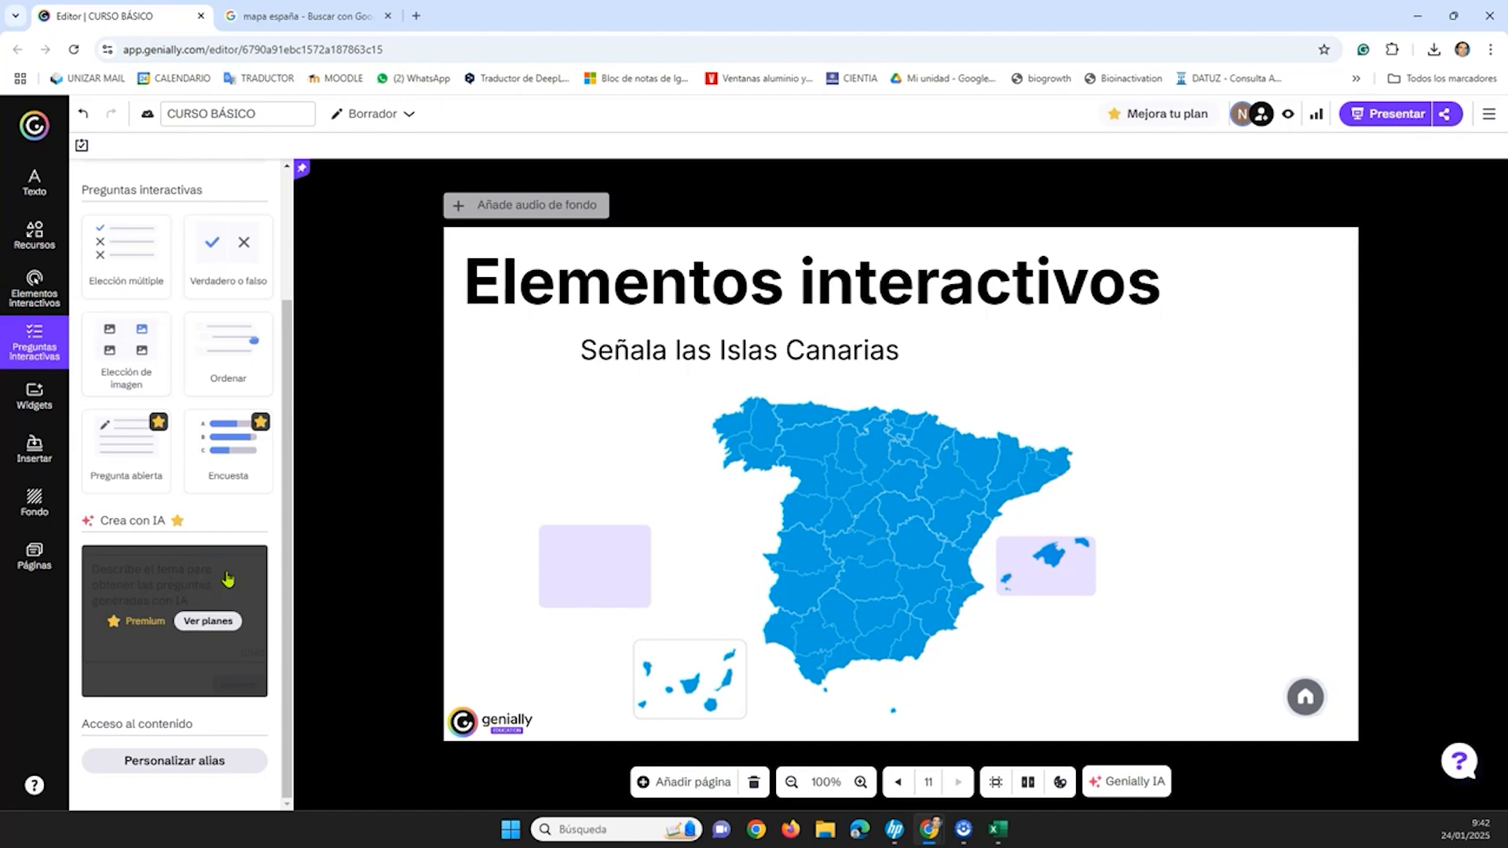
{"action": "scroll", "coordinate": [227, 579], "scroll_direction": "up", "scroll_amount": 2}
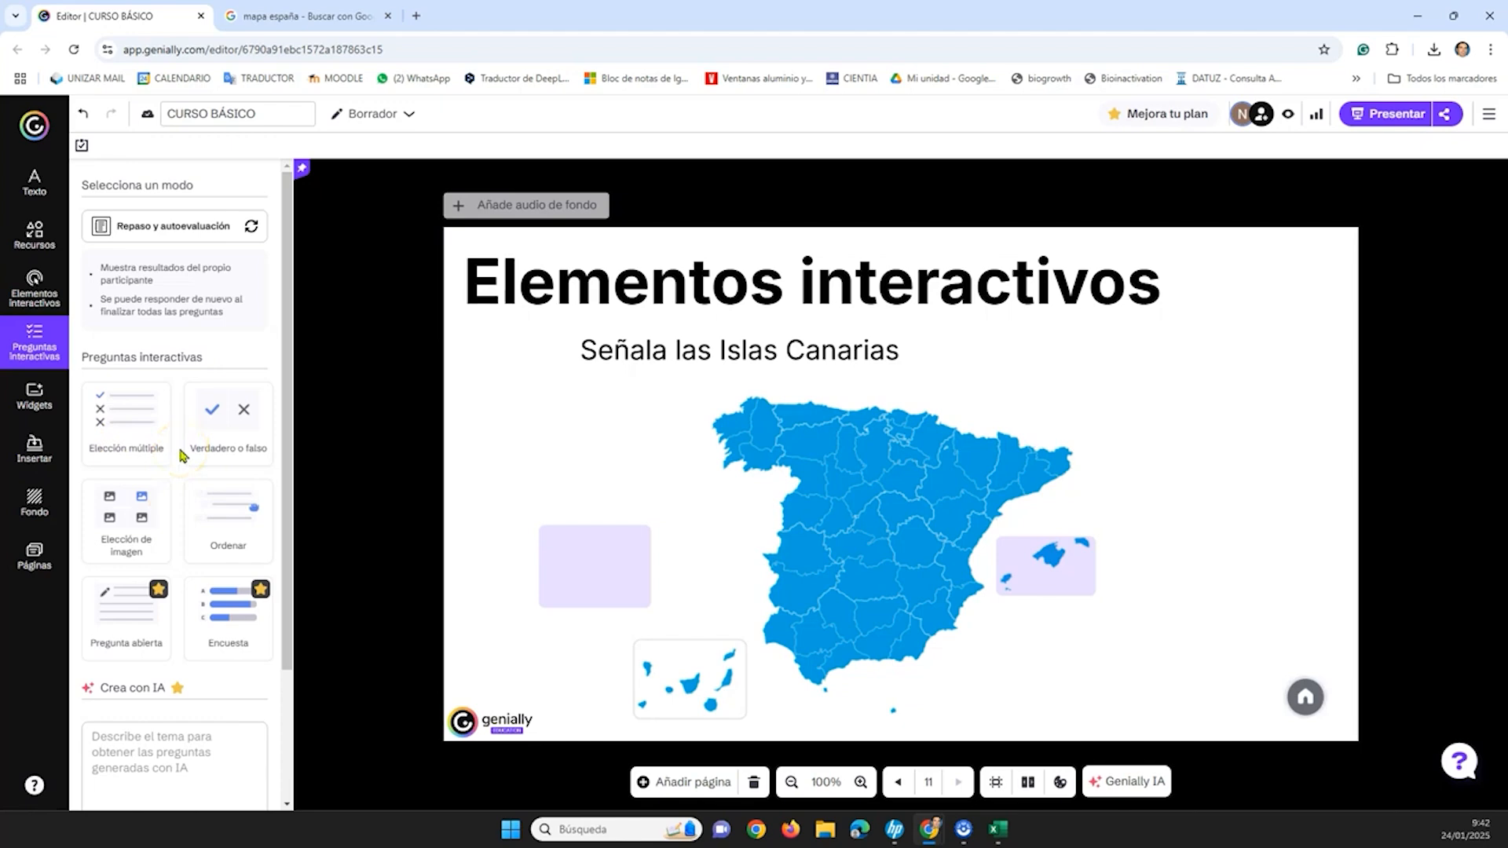
- Add a blank page to the presentation and set its background to light blue from the recent colors
{"action": "left_click", "coordinate": [691, 774]}
{"action": "left_click", "coordinate": [673, 330]}
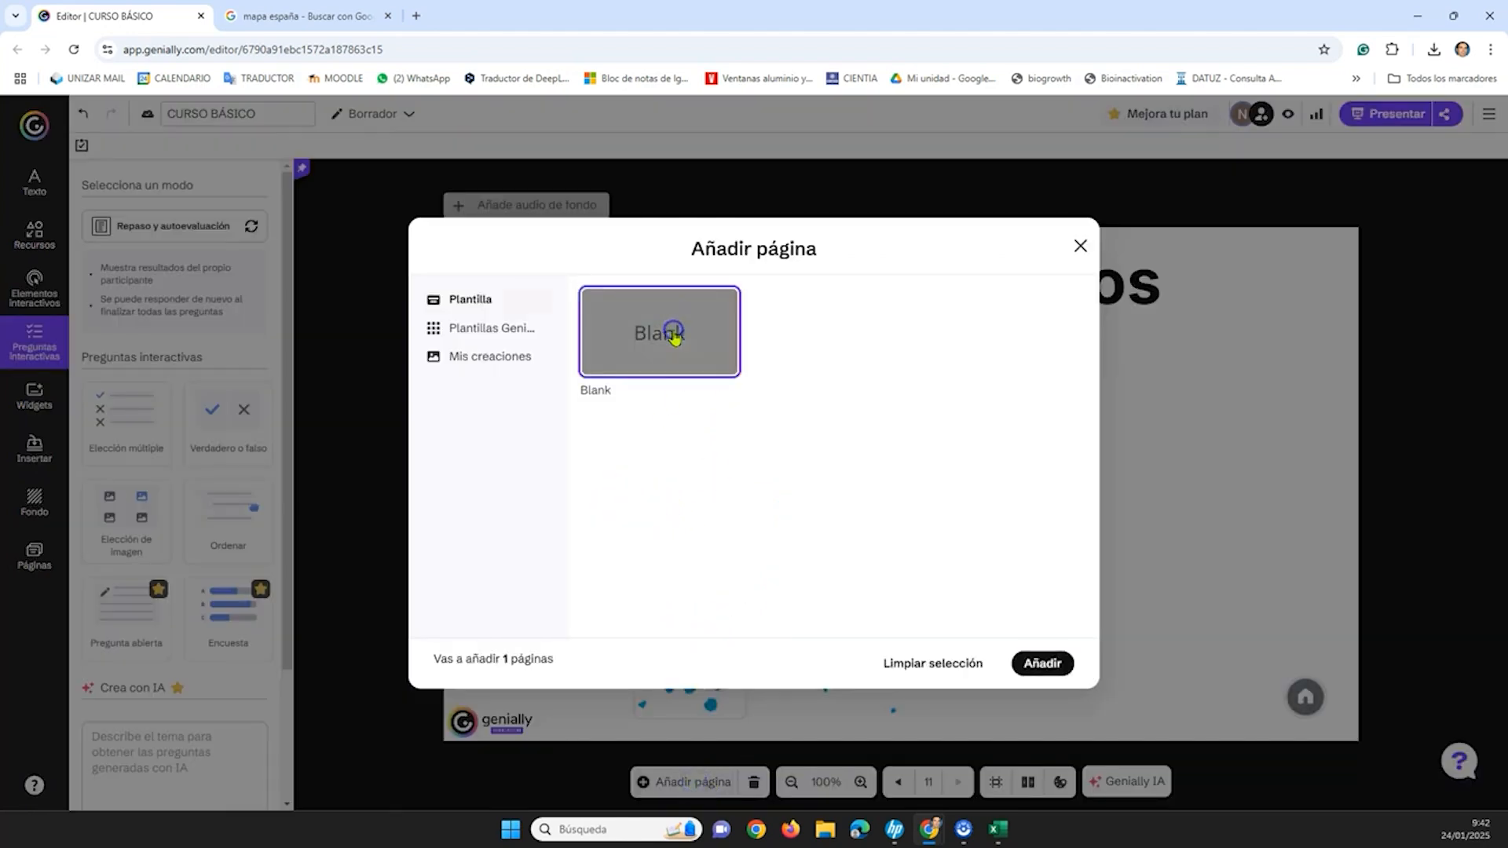
{"action": "left_click", "coordinate": [1022, 656]}
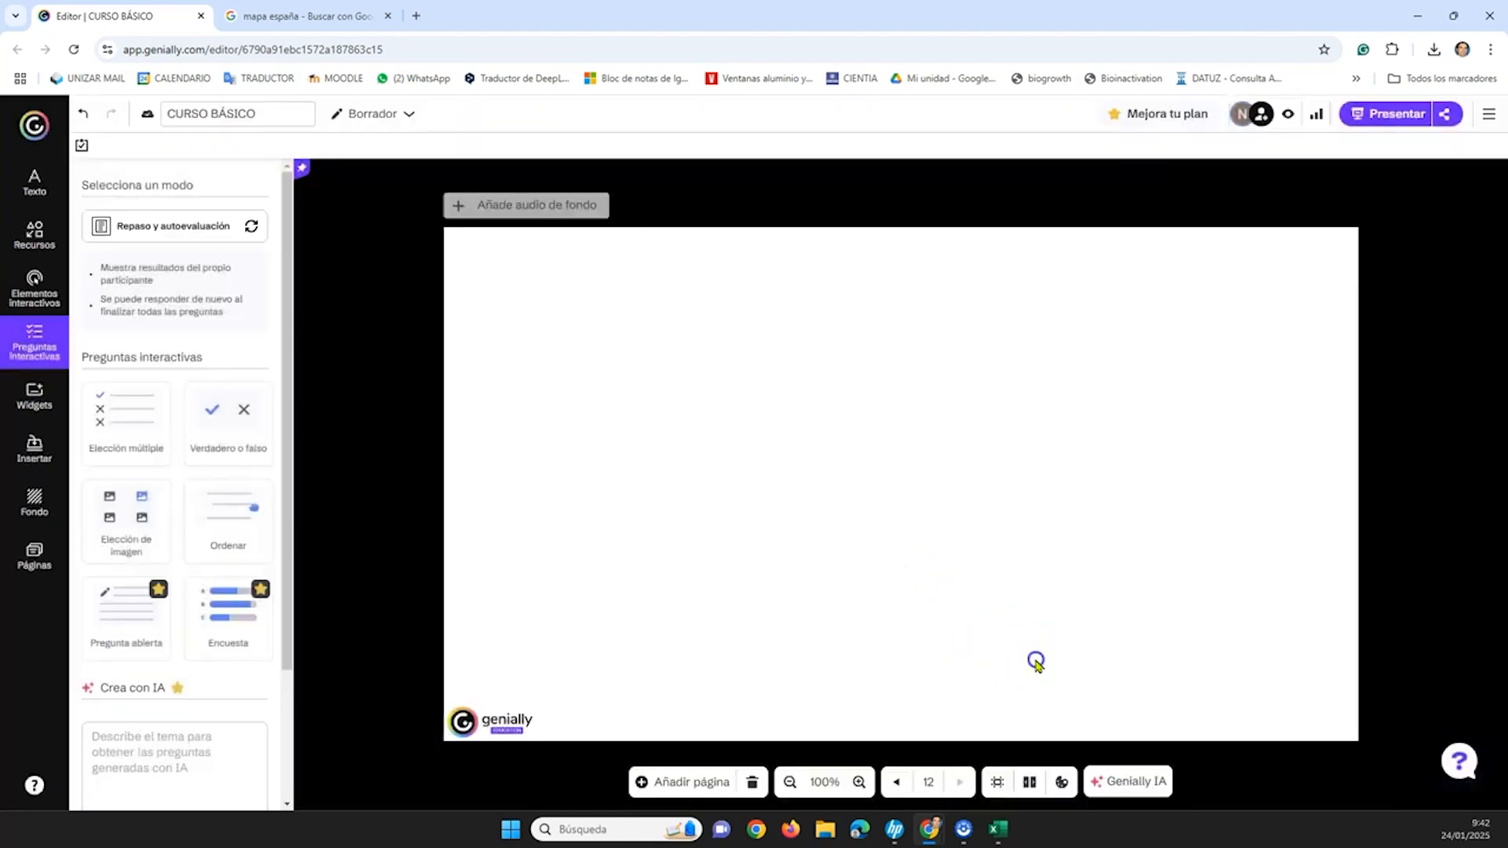
{"action": "left_click", "coordinate": [35, 507]}
{"action": "left_click", "coordinate": [185, 454]}
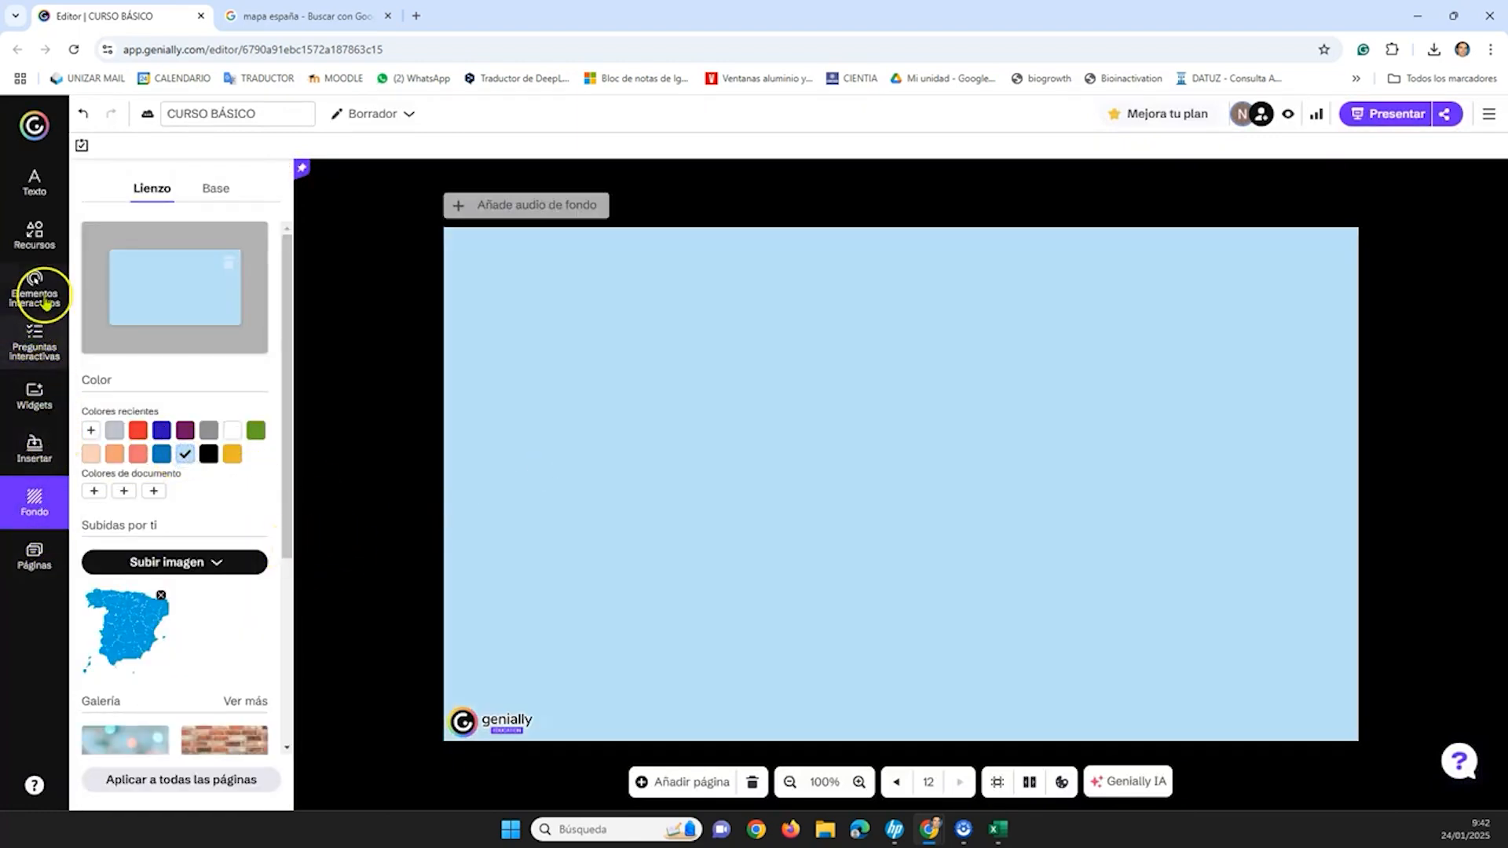
- Insert a Título 1 heading on the new page with the text "Preguntas interactivas"
{"action": "left_click", "coordinate": [35, 342]}
{"action": "left_click", "coordinate": [33, 185]}
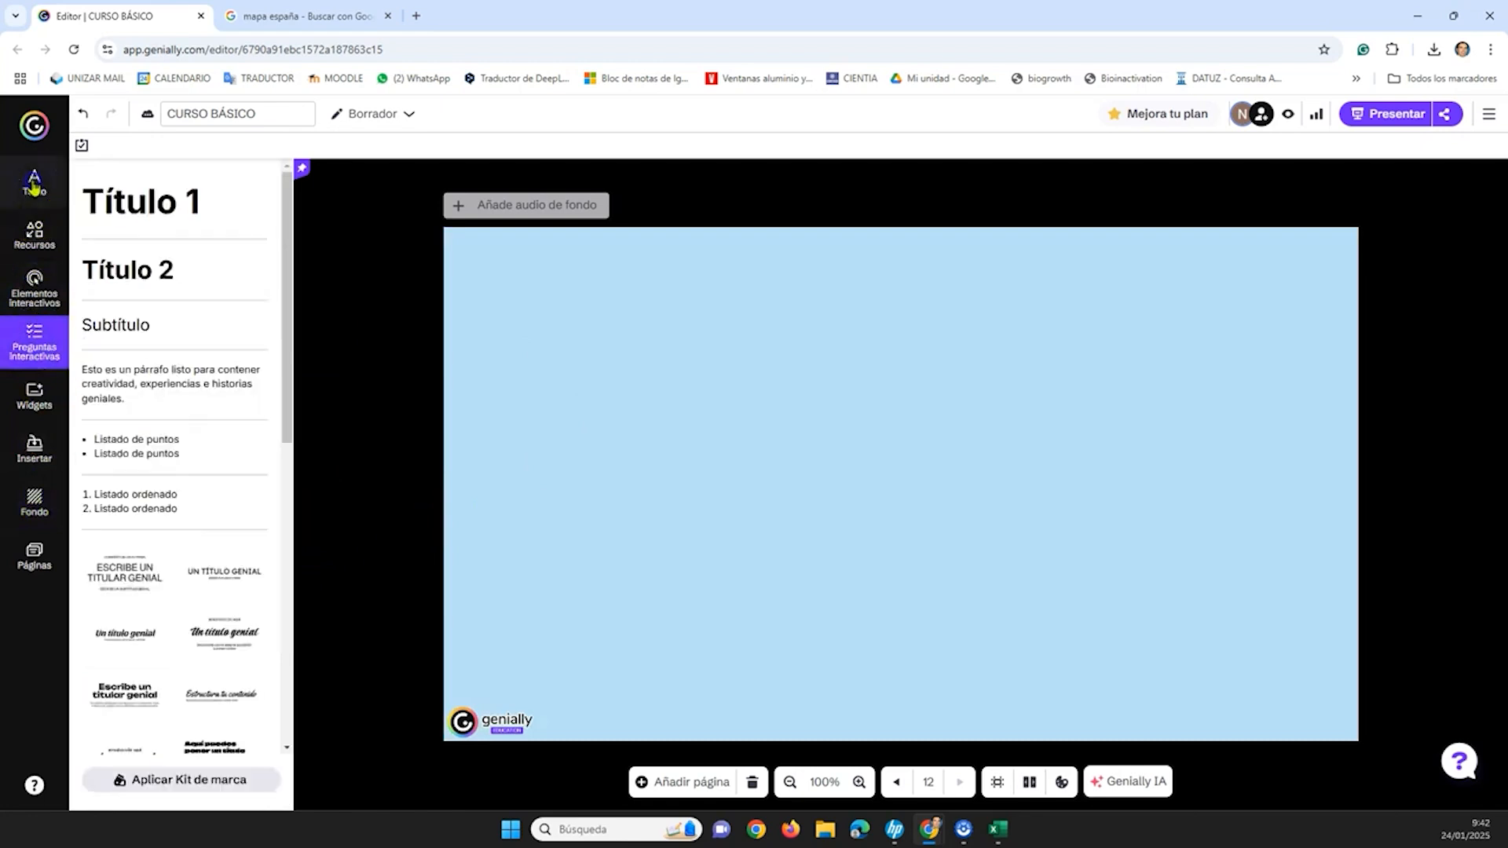
{"action": "left_click", "coordinate": [143, 199]}
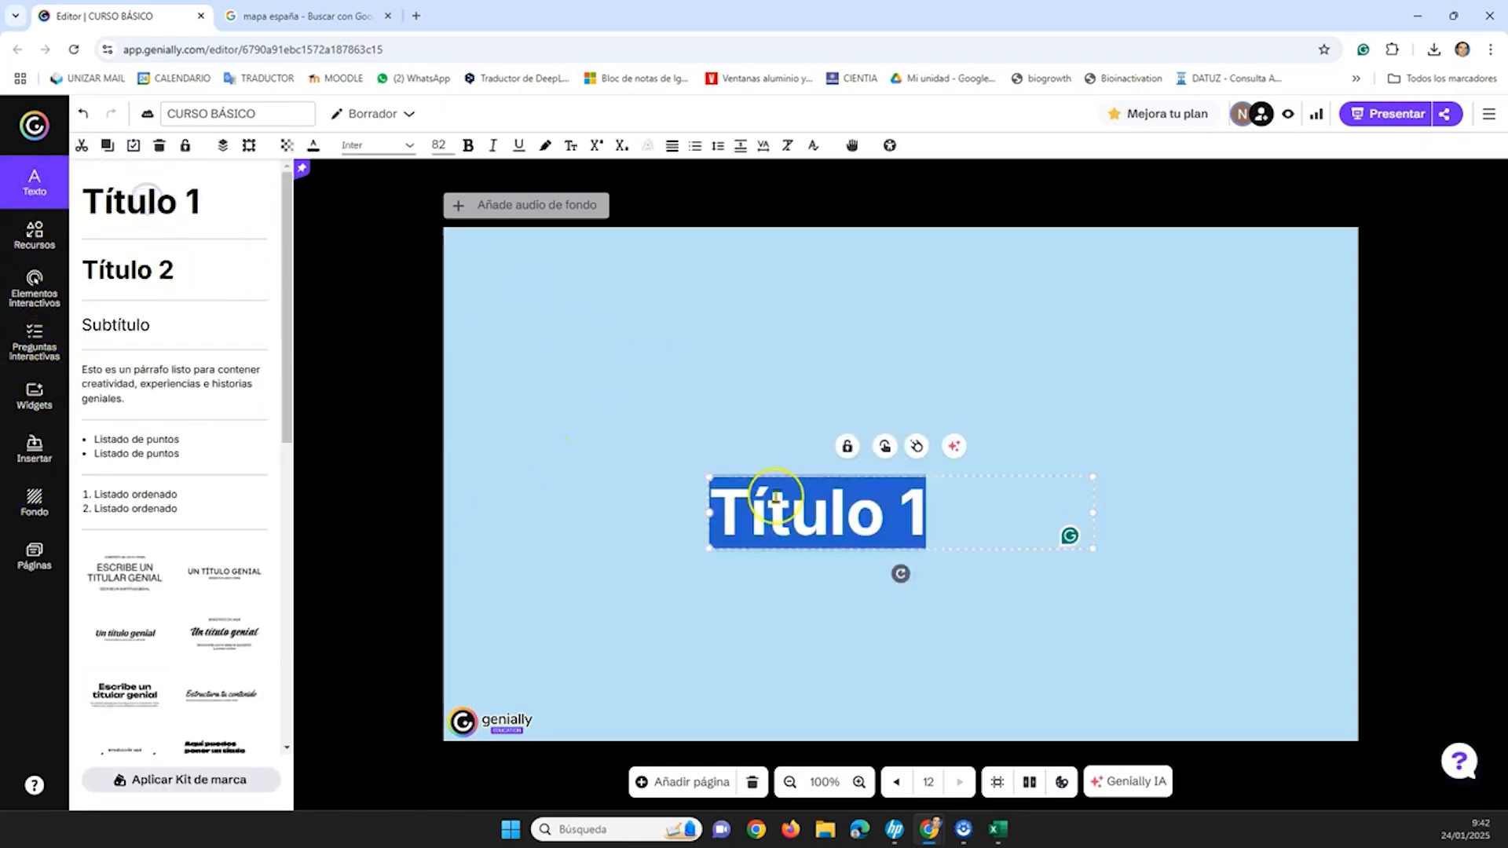
{"action": "type", "text": "Pr"}
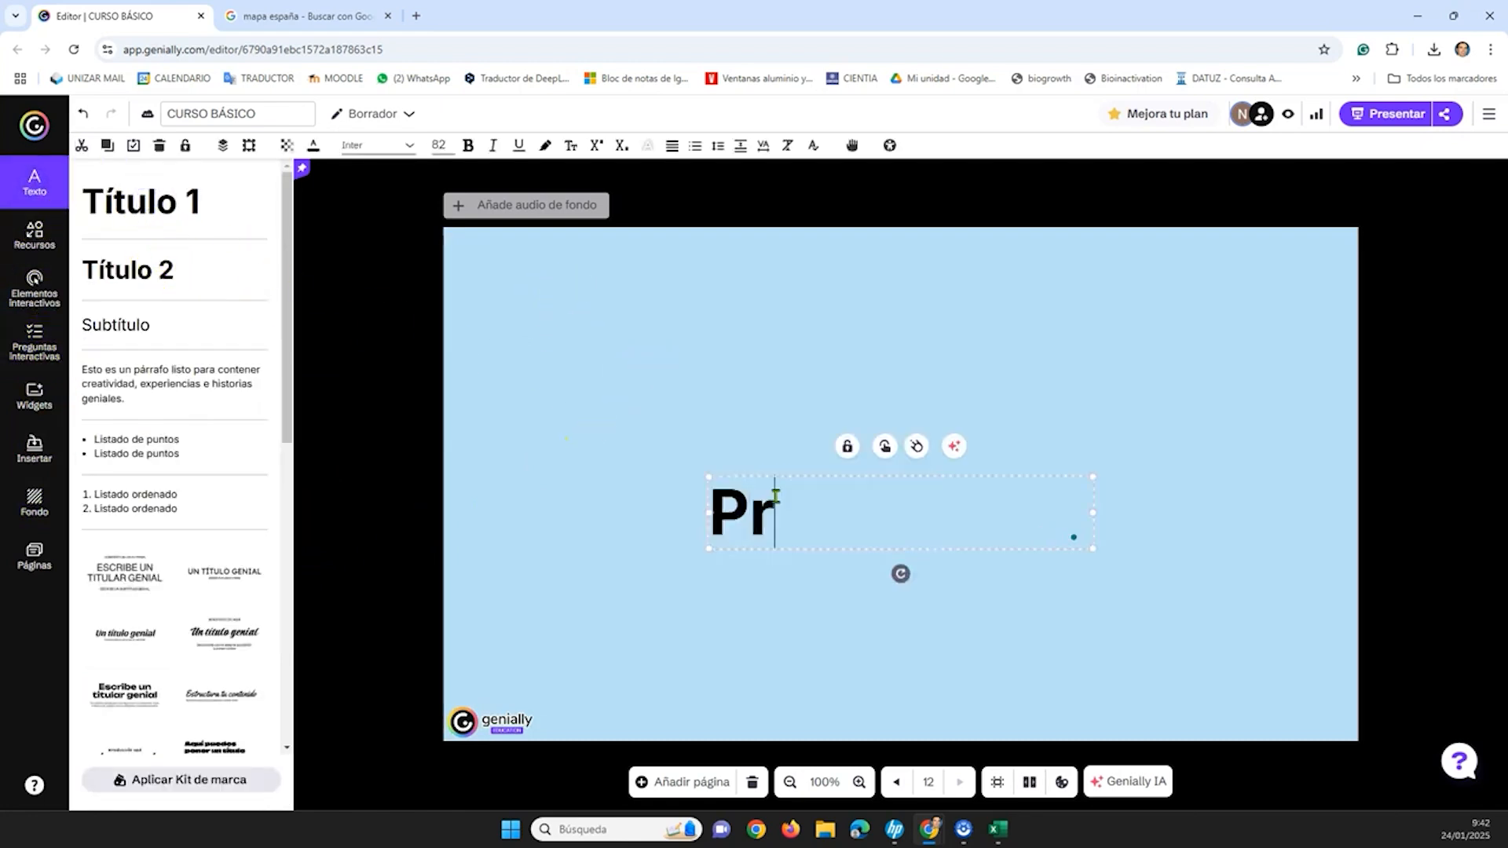
{"action": "type", "text": "eguntas interactivas"}
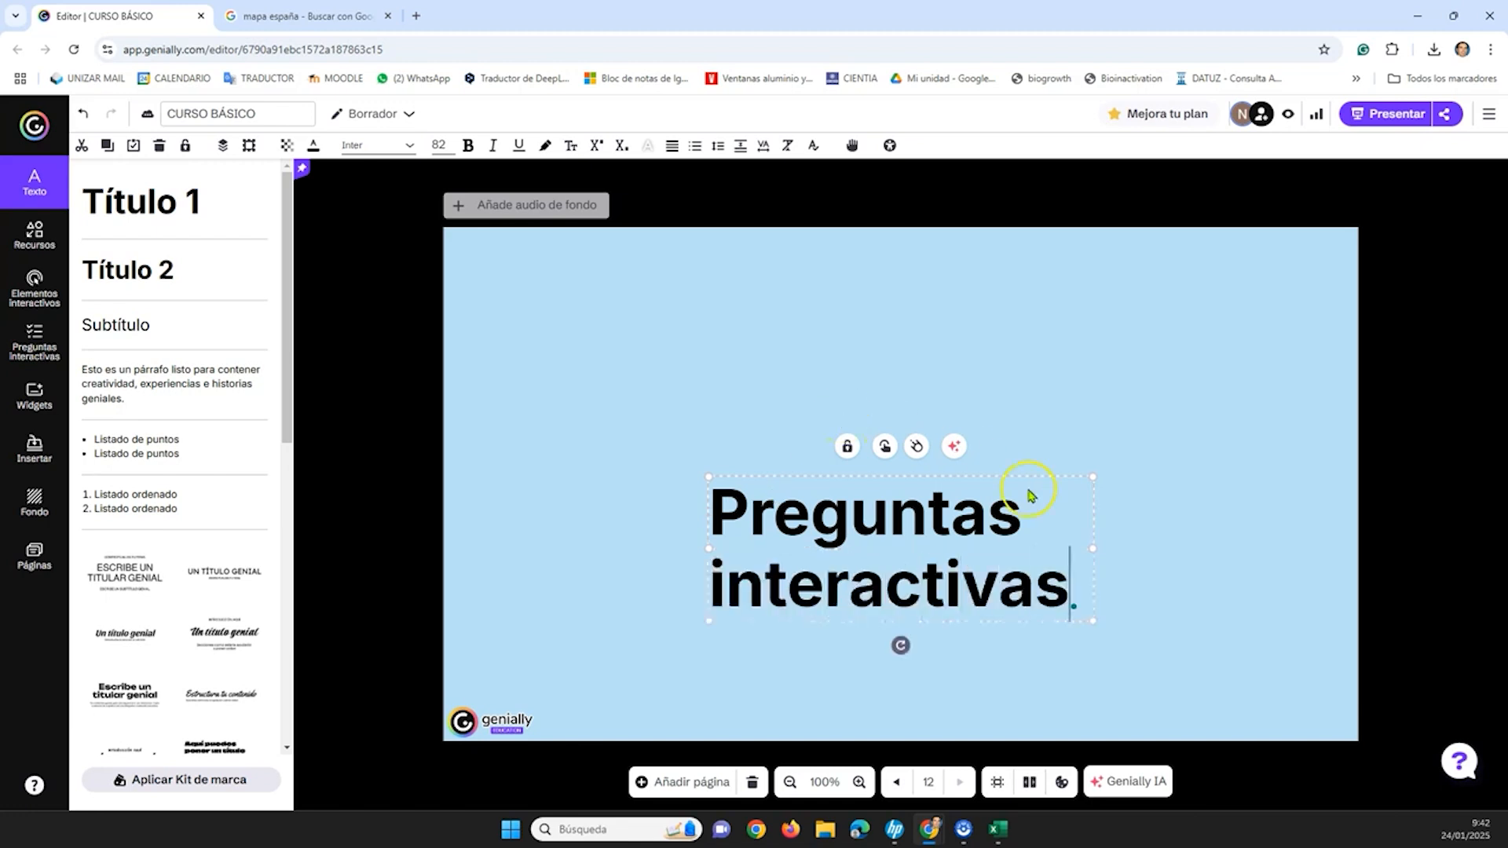
- Widen the heading's text box so it fits on one line and move it to the top of the page
{"action": "left_click_drag", "start_coordinate": [1099, 546], "coordinate": [1221, 531]}
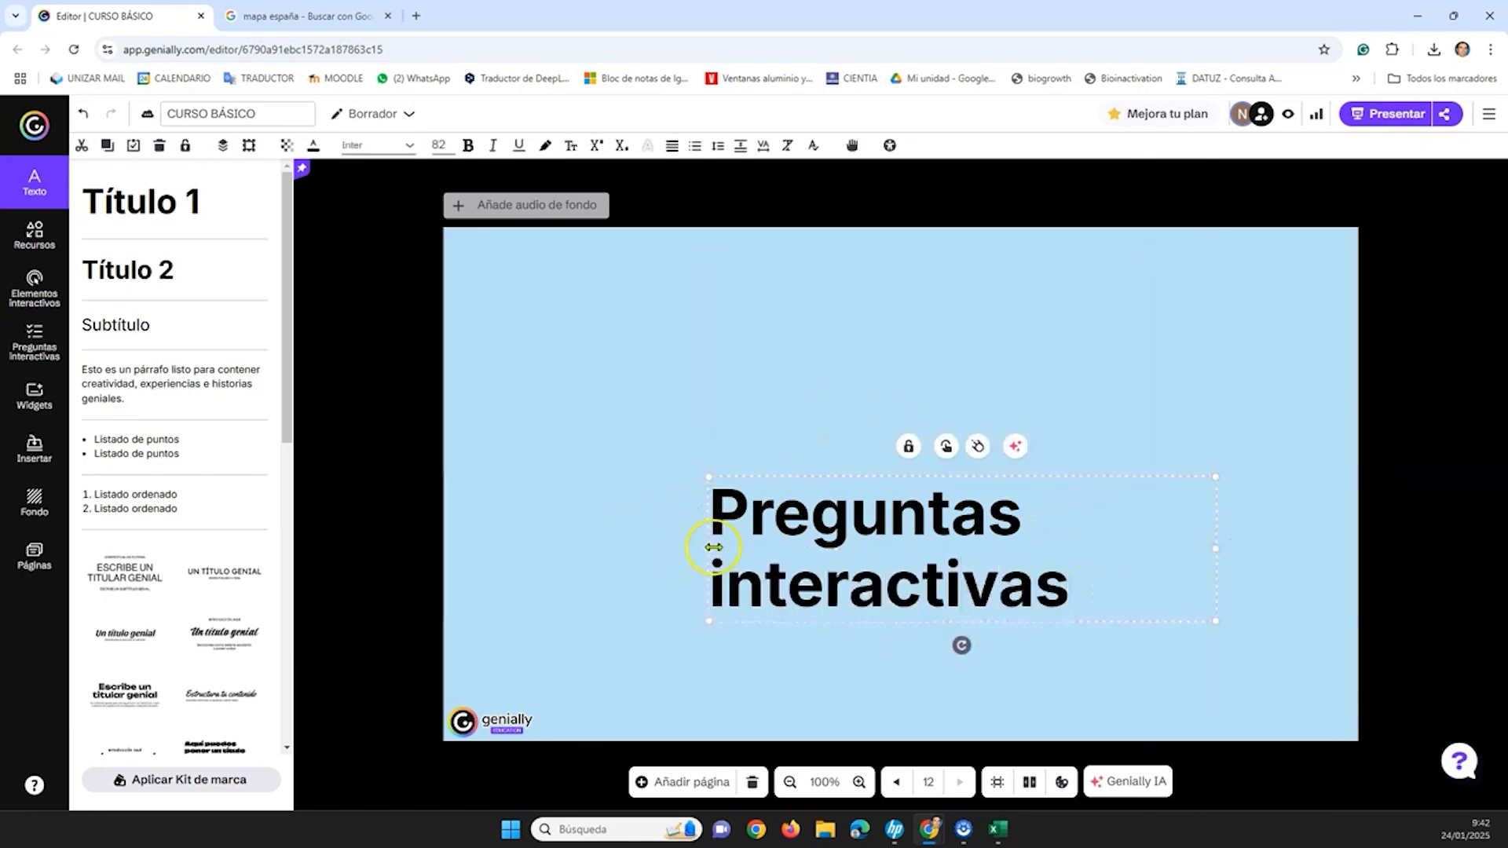
{"action": "left_click_drag", "start_coordinate": [713, 547], "coordinate": [475, 542]}
{"action": "left_click_drag", "start_coordinate": [532, 482], "coordinate": [534, 241]}
{"action": "left_click", "coordinate": [551, 397]}
- Insert an Elección múltiple question and place it just below the heading
{"action": "left_click", "coordinate": [32, 351]}
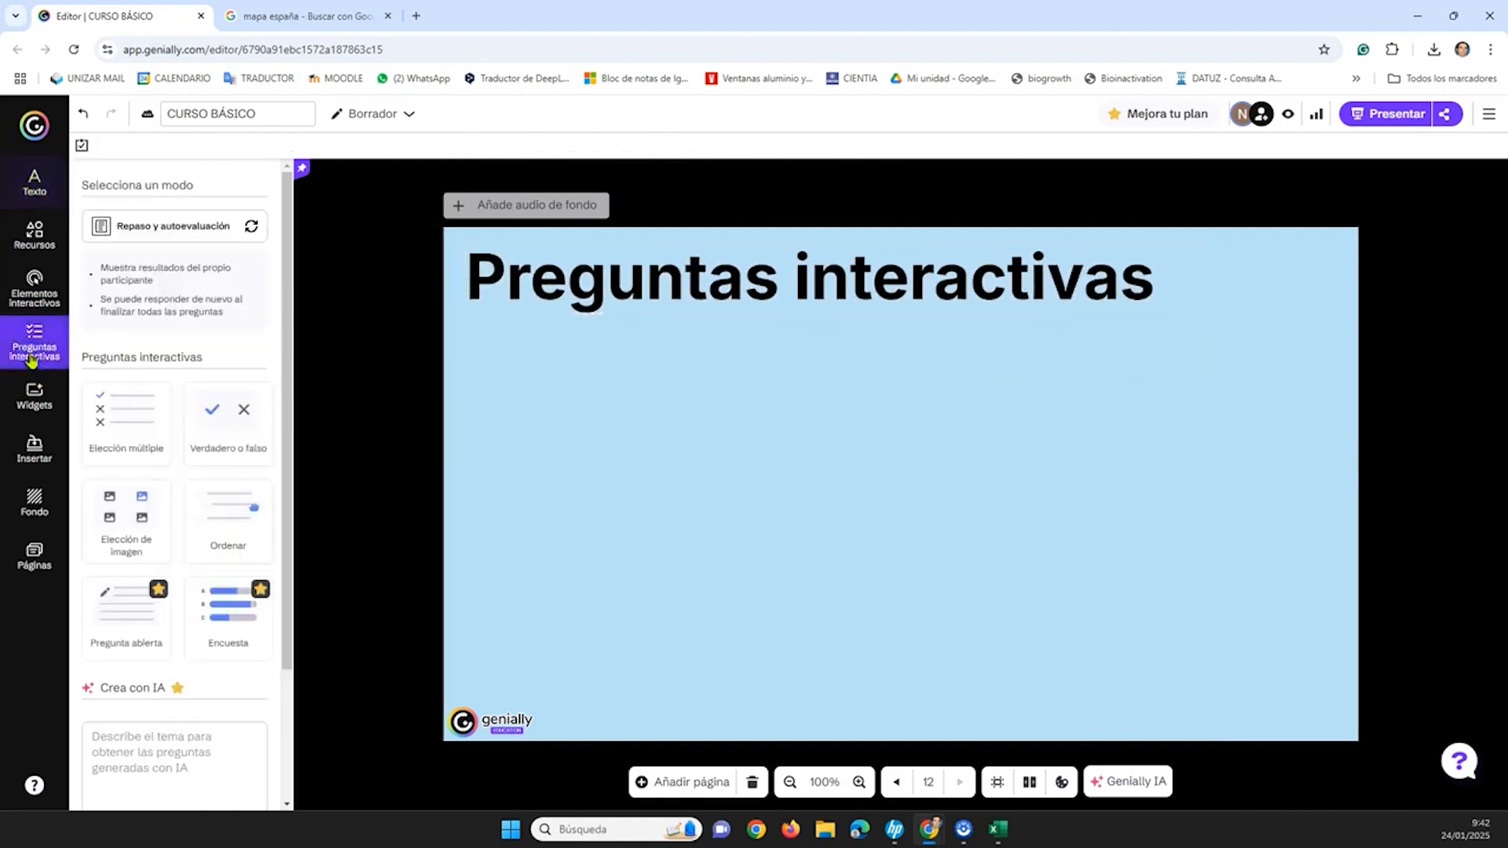
{"action": "left_click", "coordinate": [148, 451]}
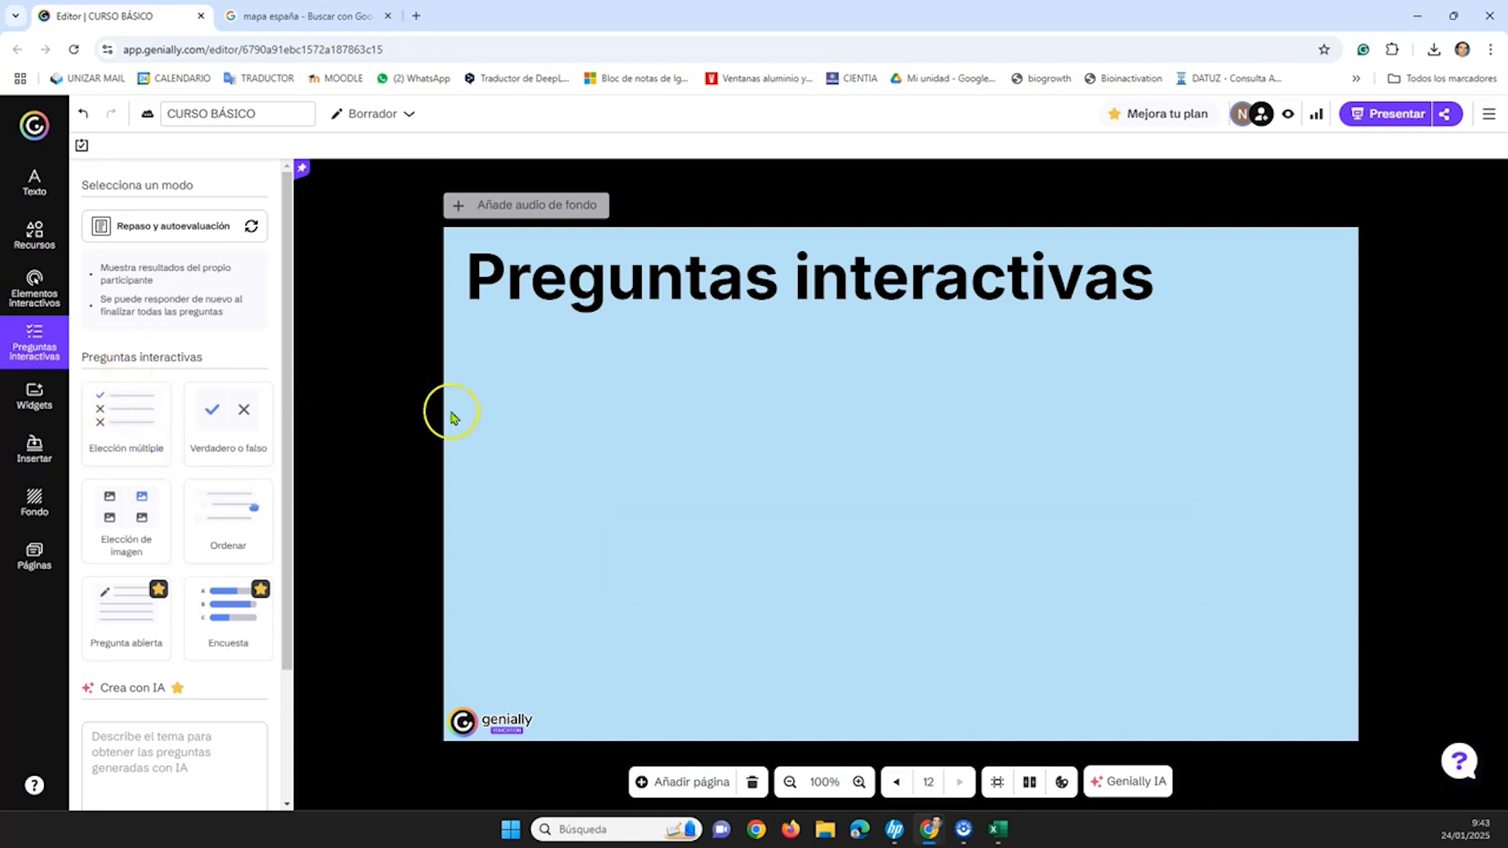
{"action": "left_click", "coordinate": [157, 432]}
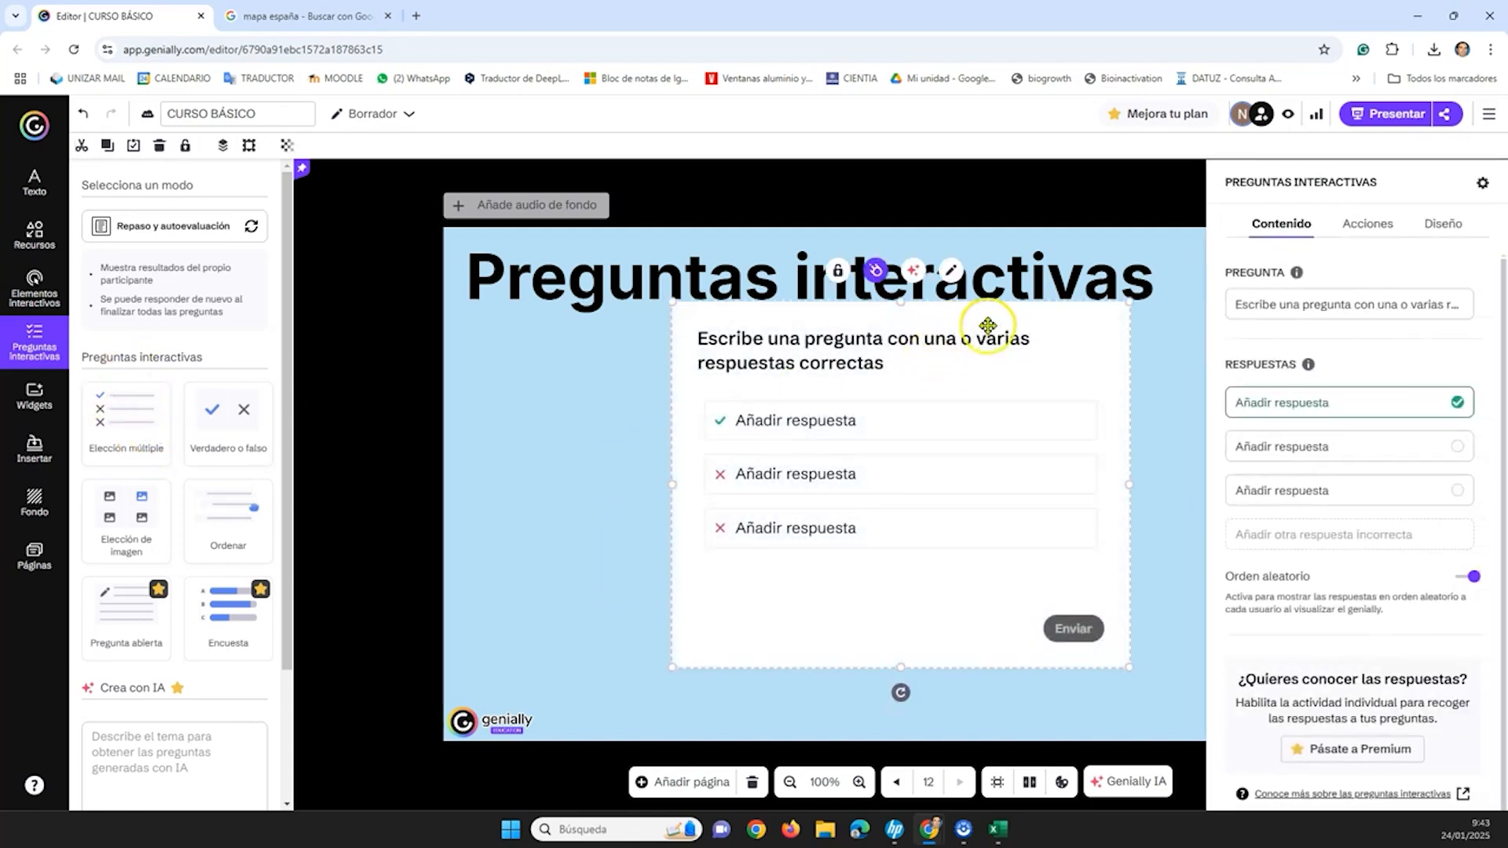
{"action": "mouse_move", "coordinate": [987, 330]}
{"action": "left_mouse_down"}
{"action": "mouse_move", "coordinate": [1000, 370]}
{"action": "mouse_move", "coordinate": [996, 354]}
{"action": "left_mouse_up"}
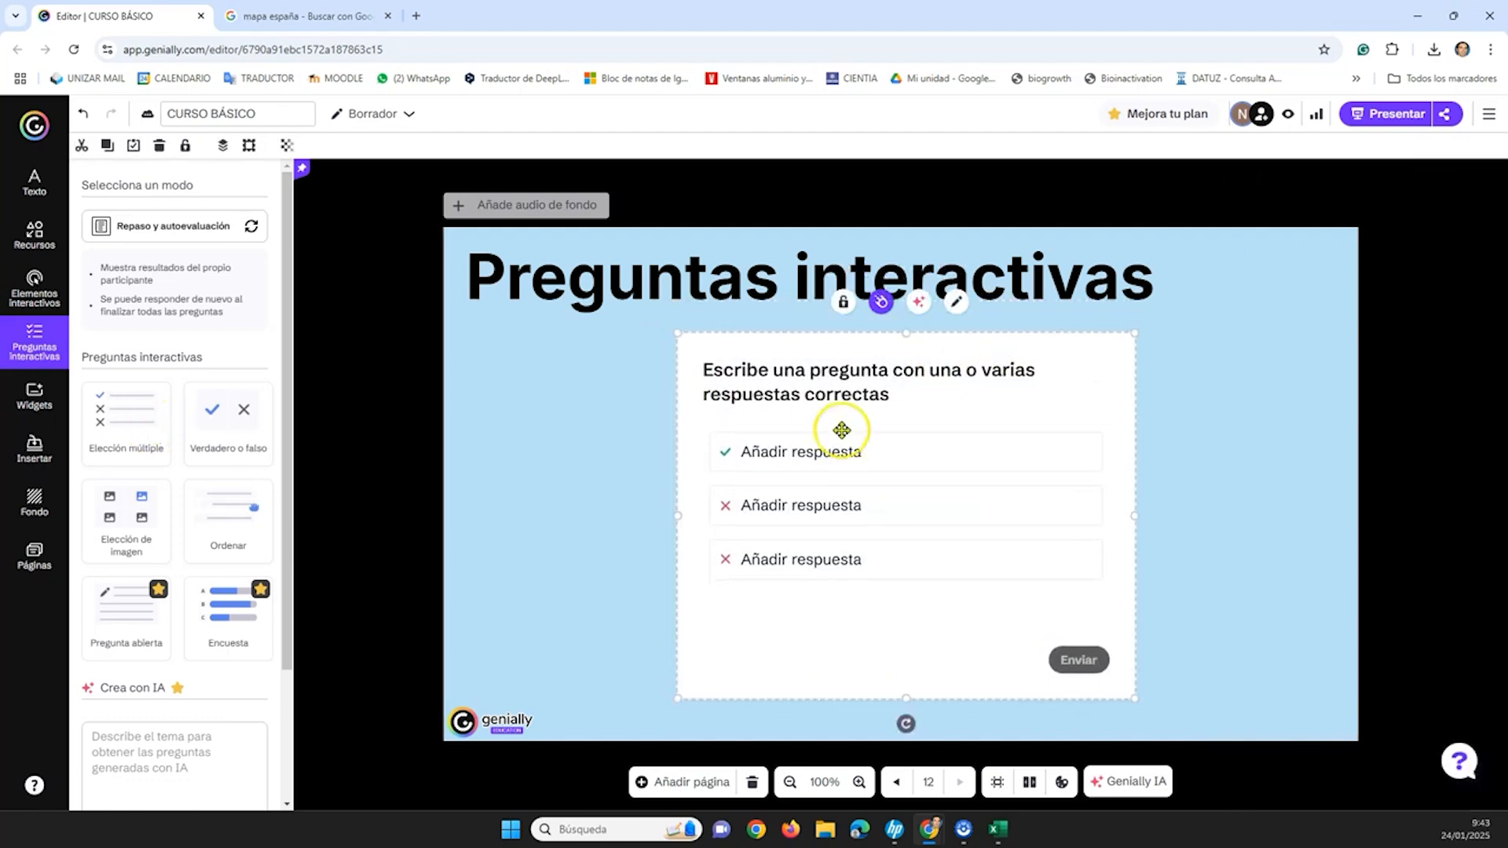
- Preview the page with the multiple-choice question, and view the AI question generator without generating anything
{"action": "left_click", "coordinate": [845, 304]}
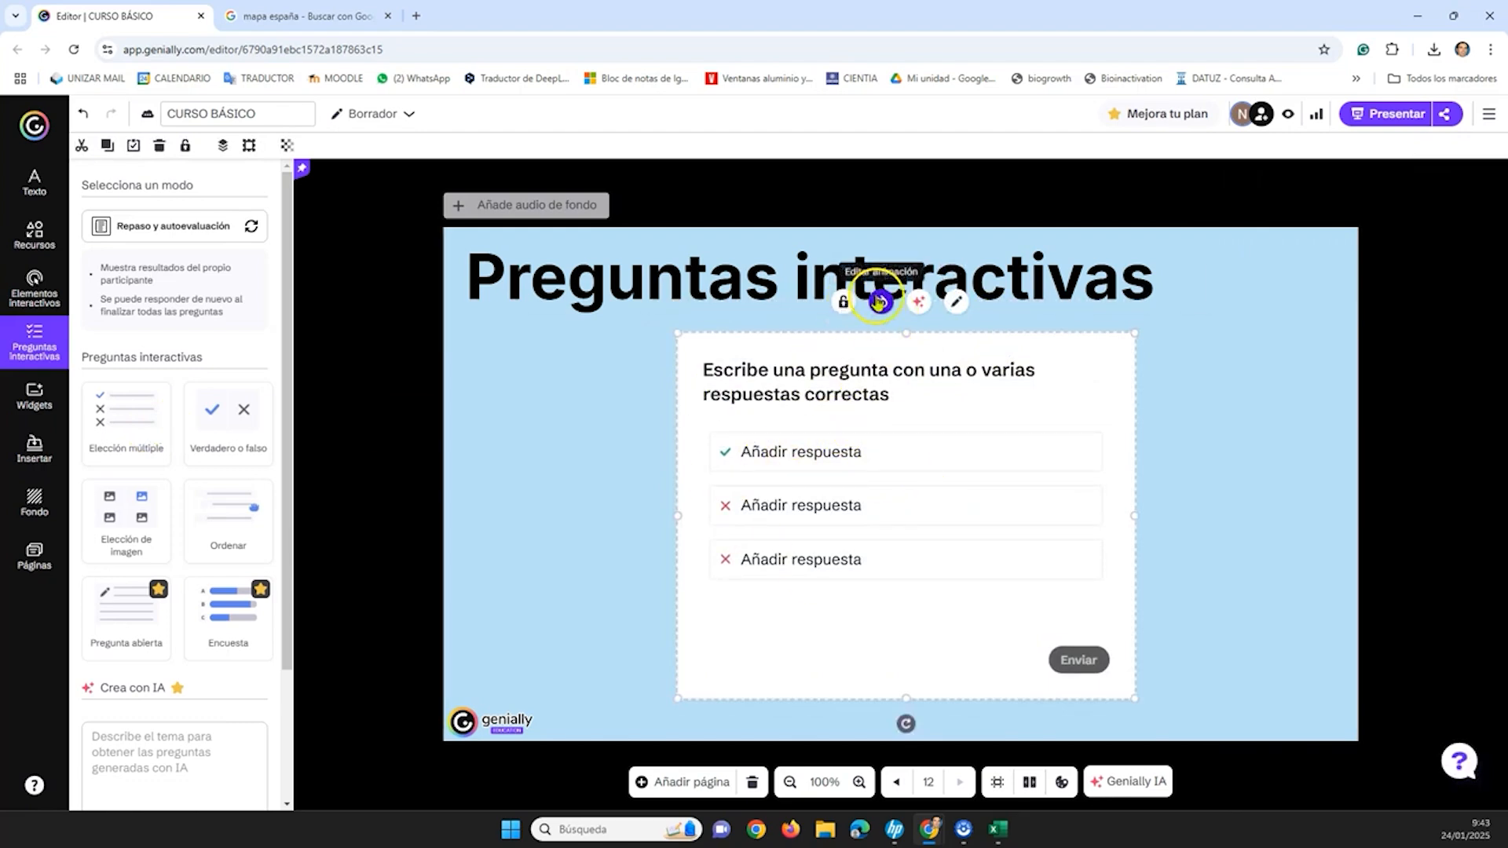
{"action": "left_click", "coordinate": [1288, 114]}
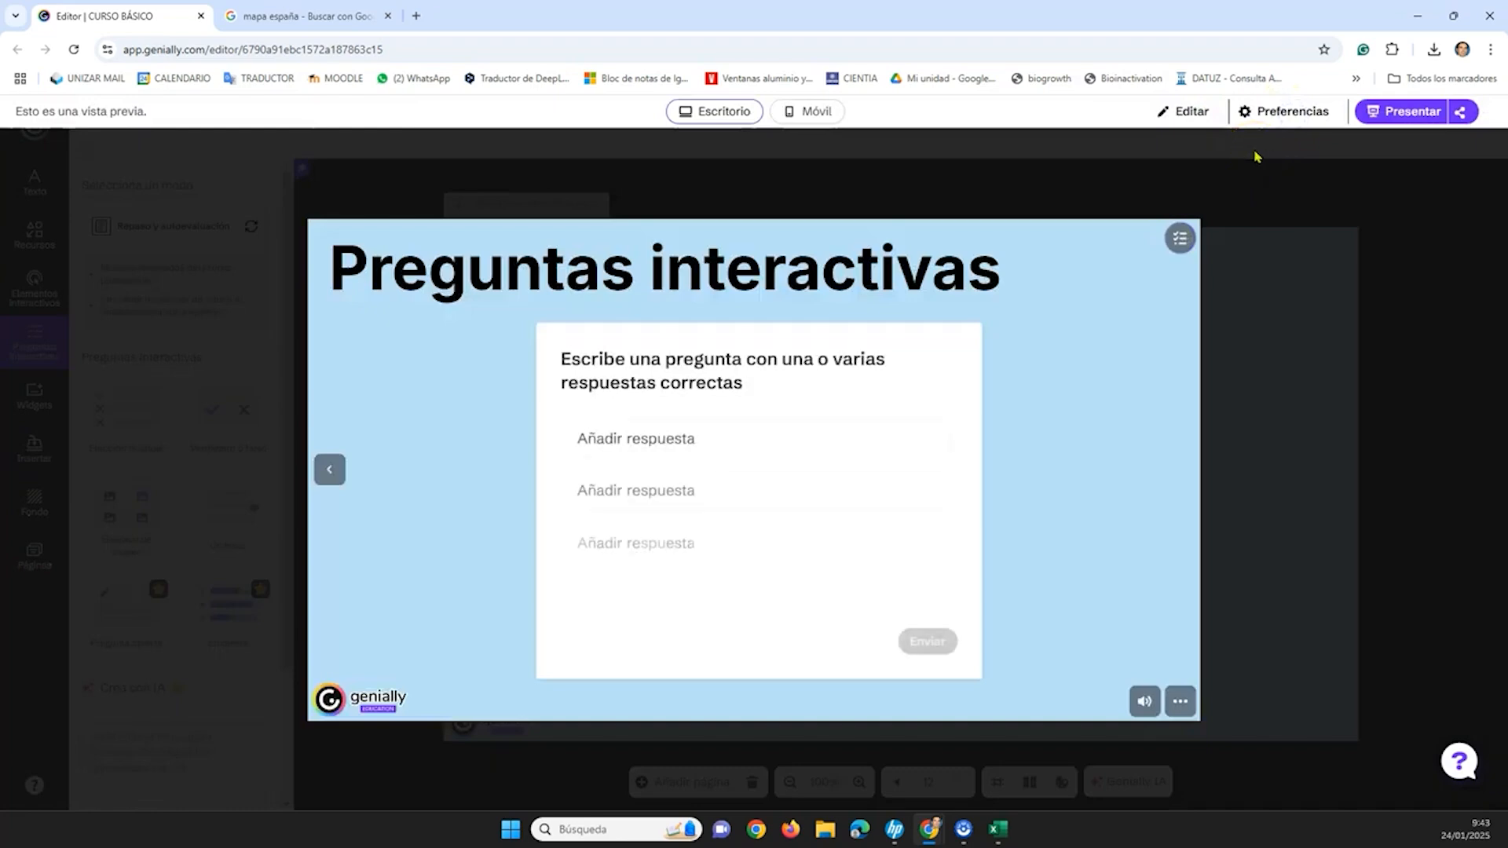
{"action": "key", "text": "Escape"}
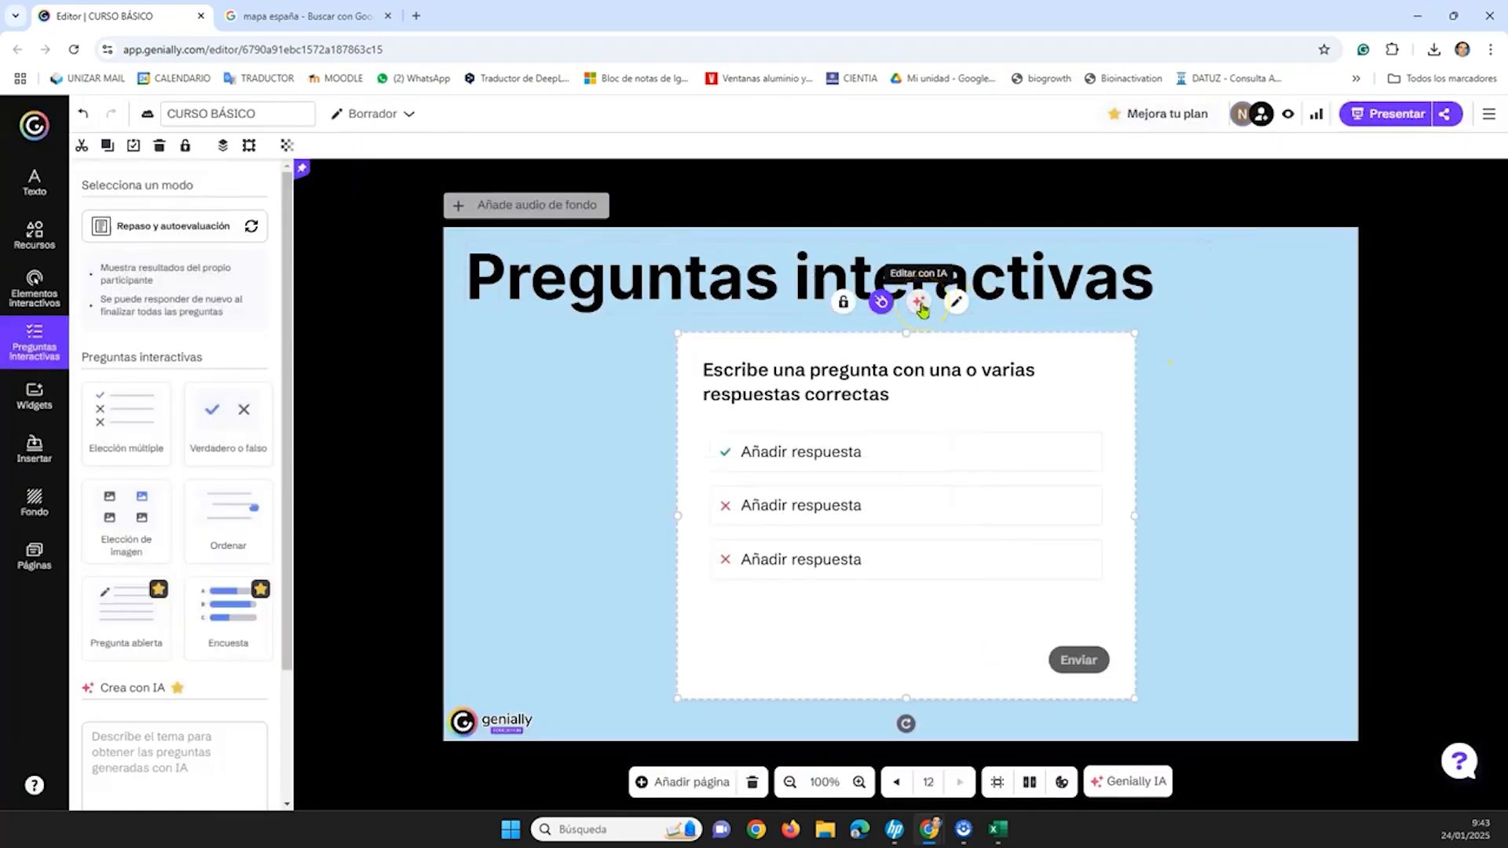
{"action": "left_click", "coordinate": [921, 305]}
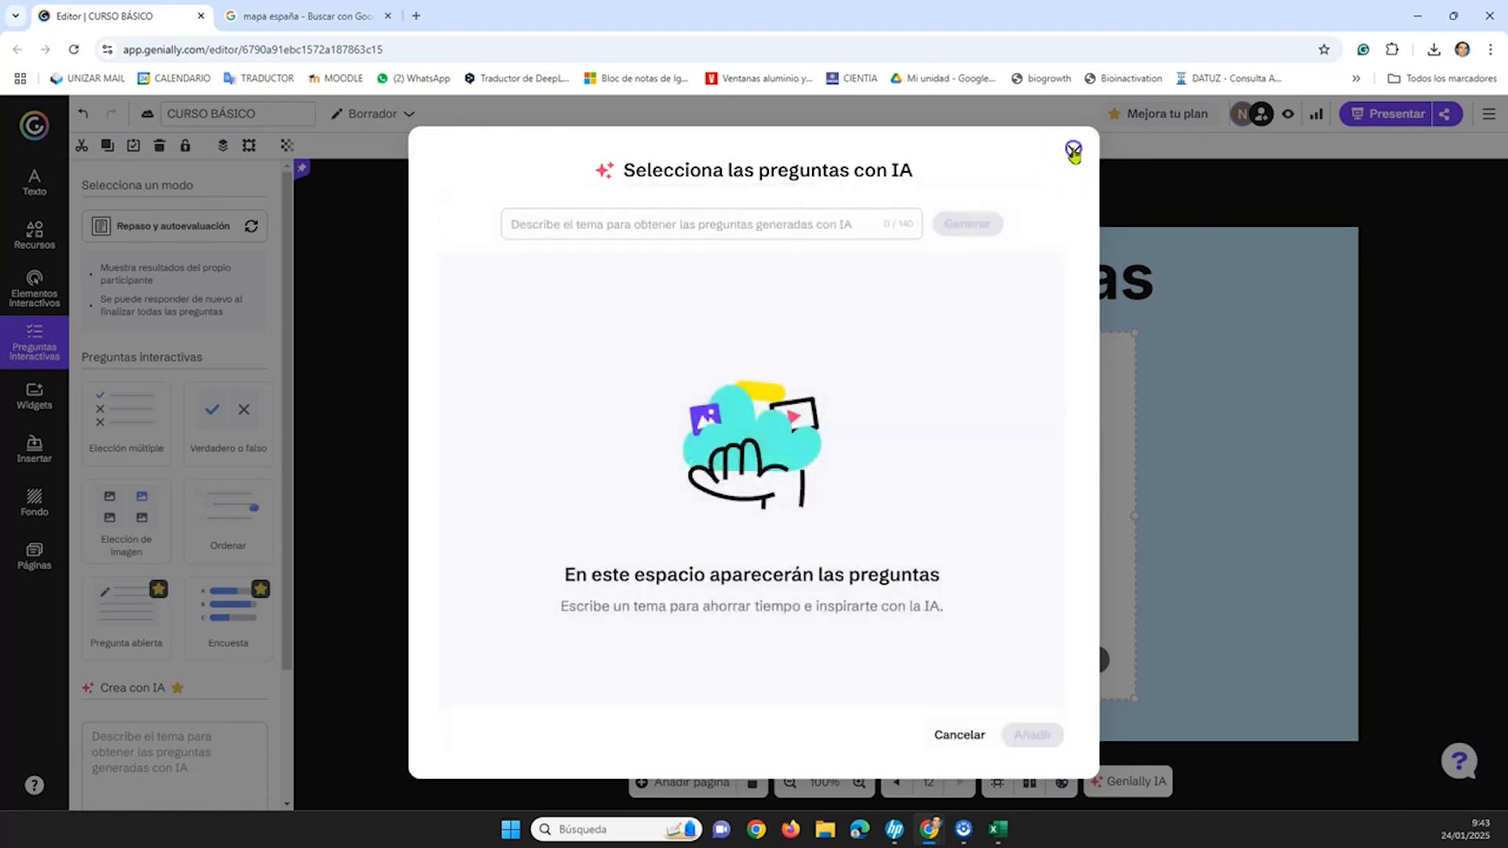
{"action": "left_click", "coordinate": [1073, 151]}
- Set the multiple-choice question's text to "¿Cómo se llama quien hace este Genially?"
{"action": "left_click", "coordinate": [956, 303]}
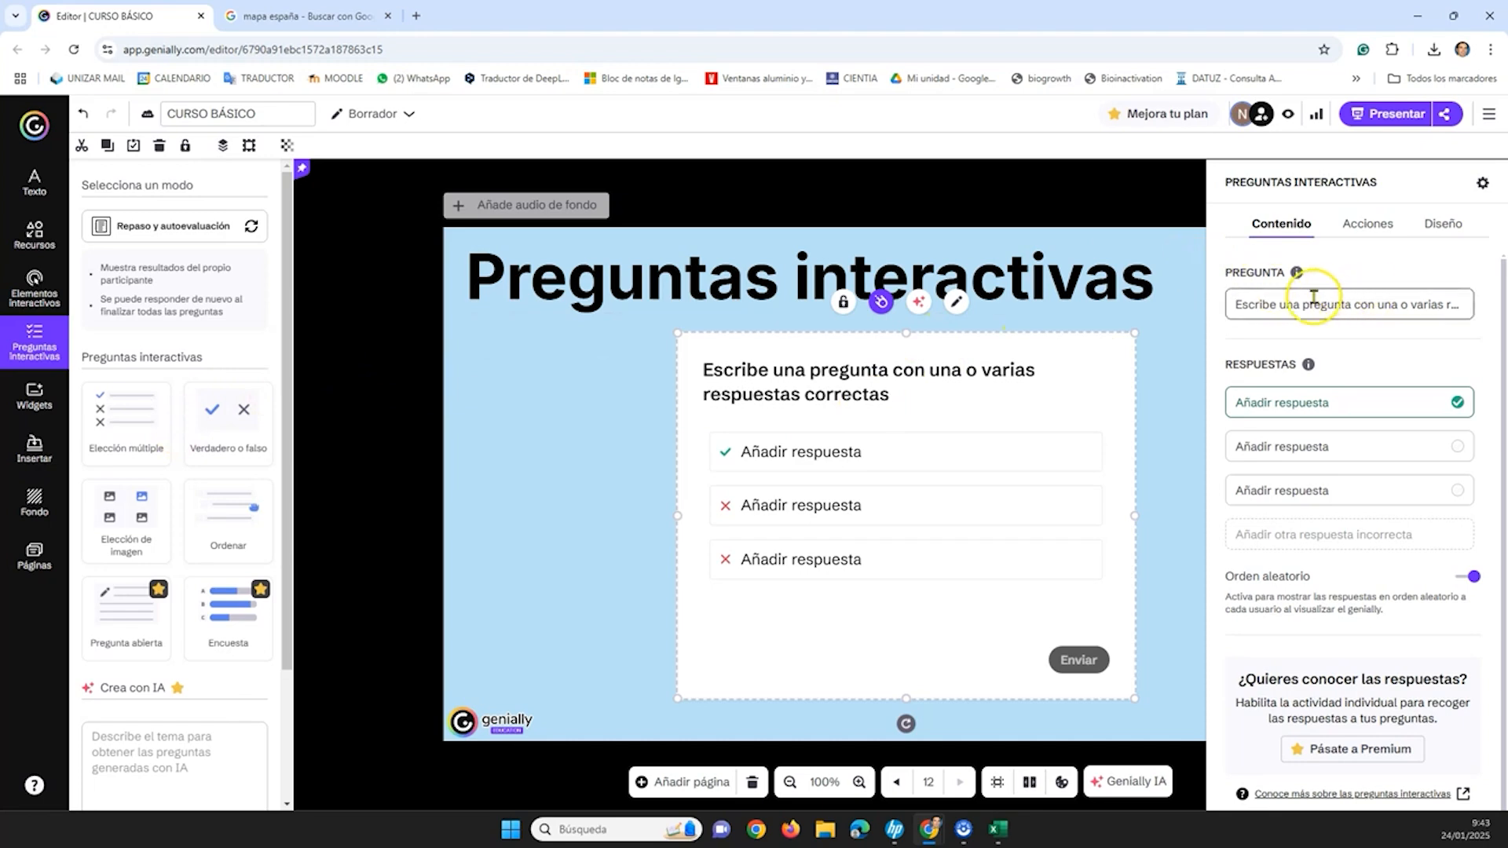
{"action": "mouse_move", "coordinate": [1298, 280]}
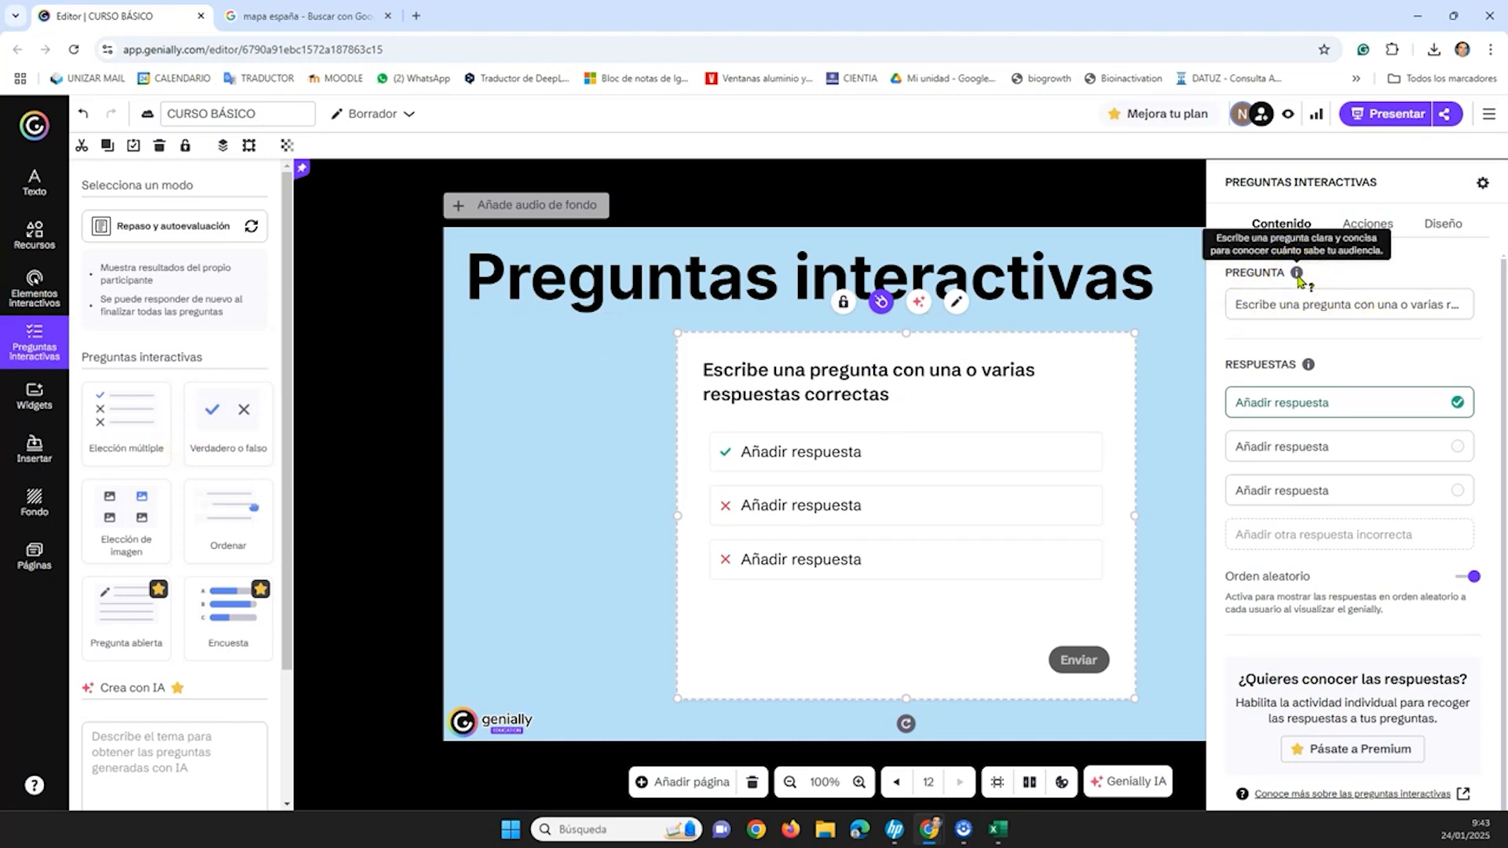
{"action": "left_click", "coordinate": [1283, 303]}
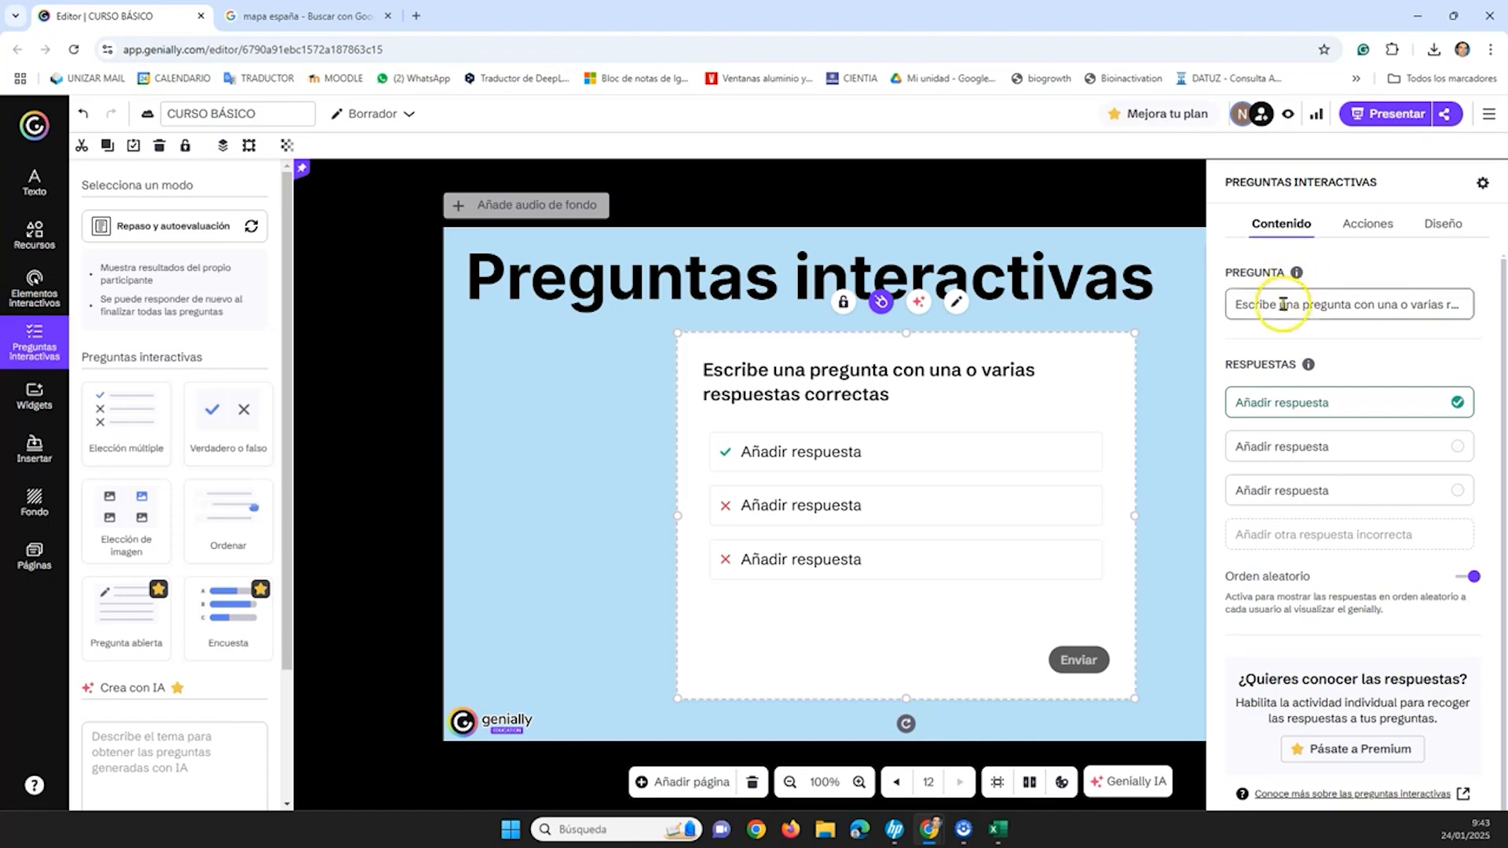
{"action": "triple_click", "coordinate": [1282, 304]}
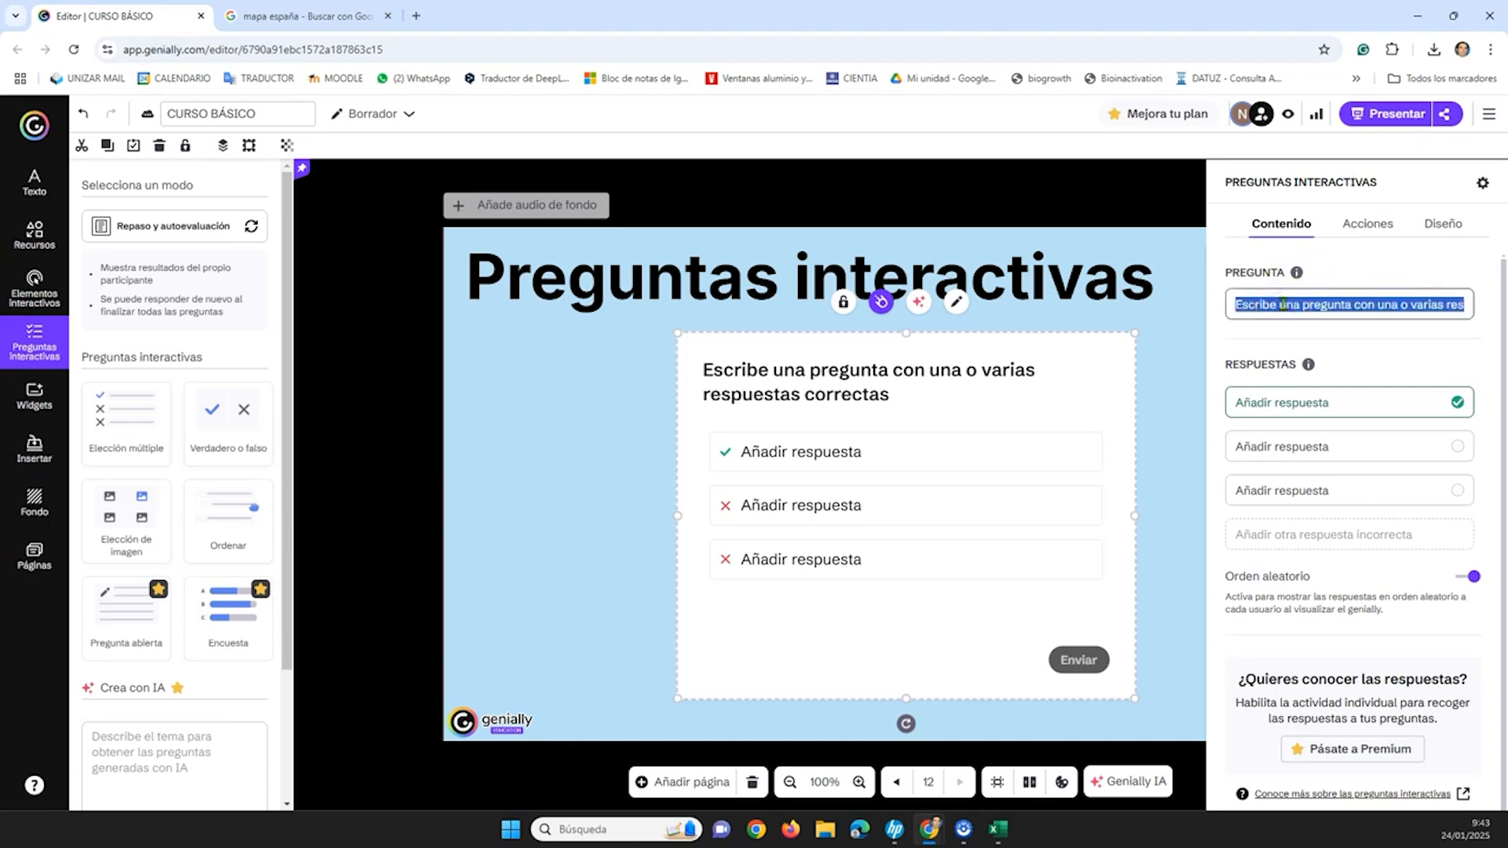
{"action": "type", "text": "¿Cómo s"}
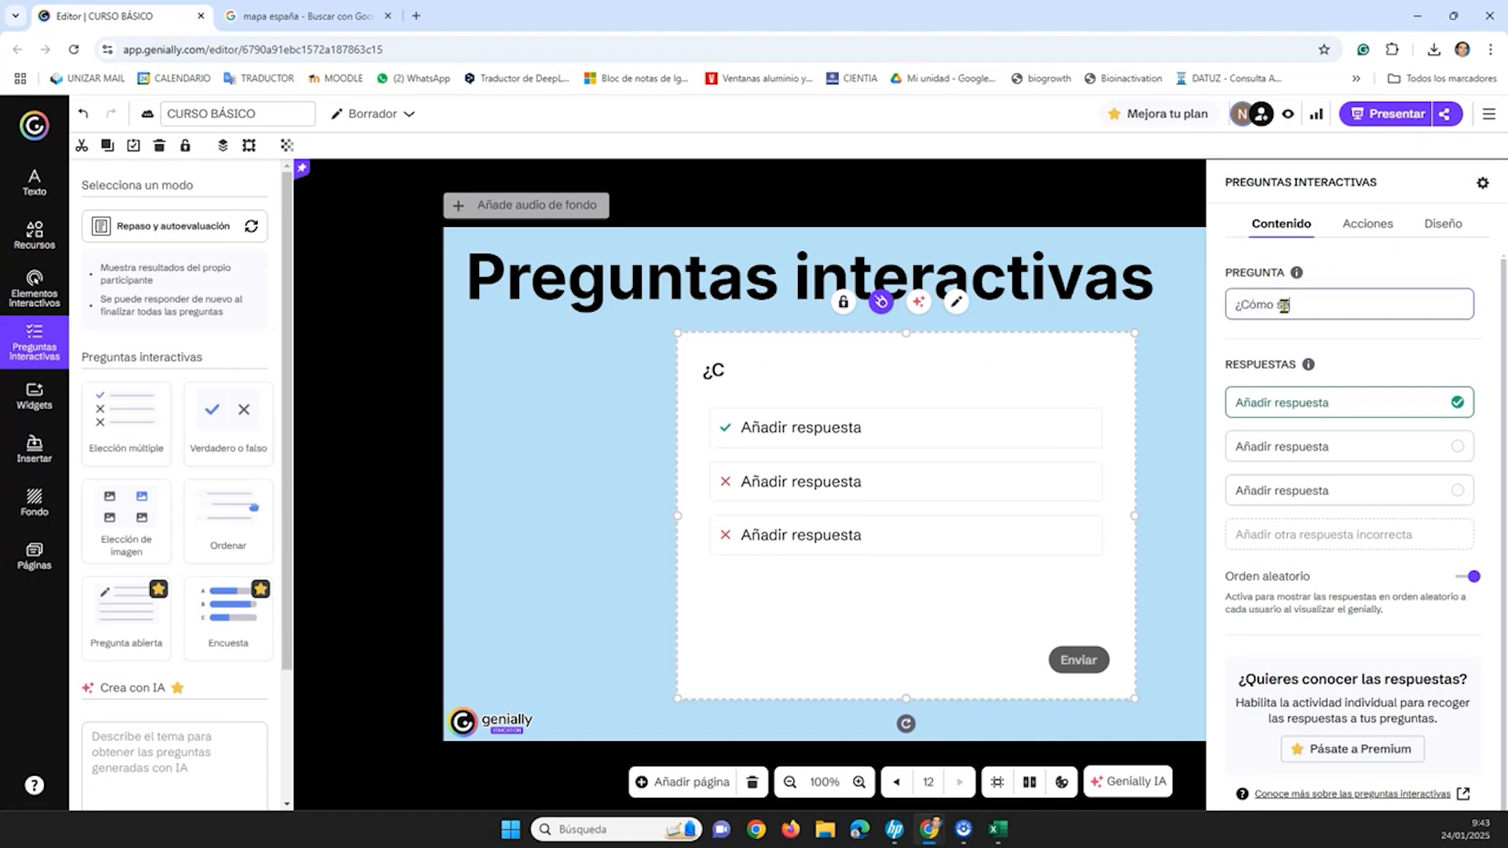
{"action": "type", "text": "e llama qui"}
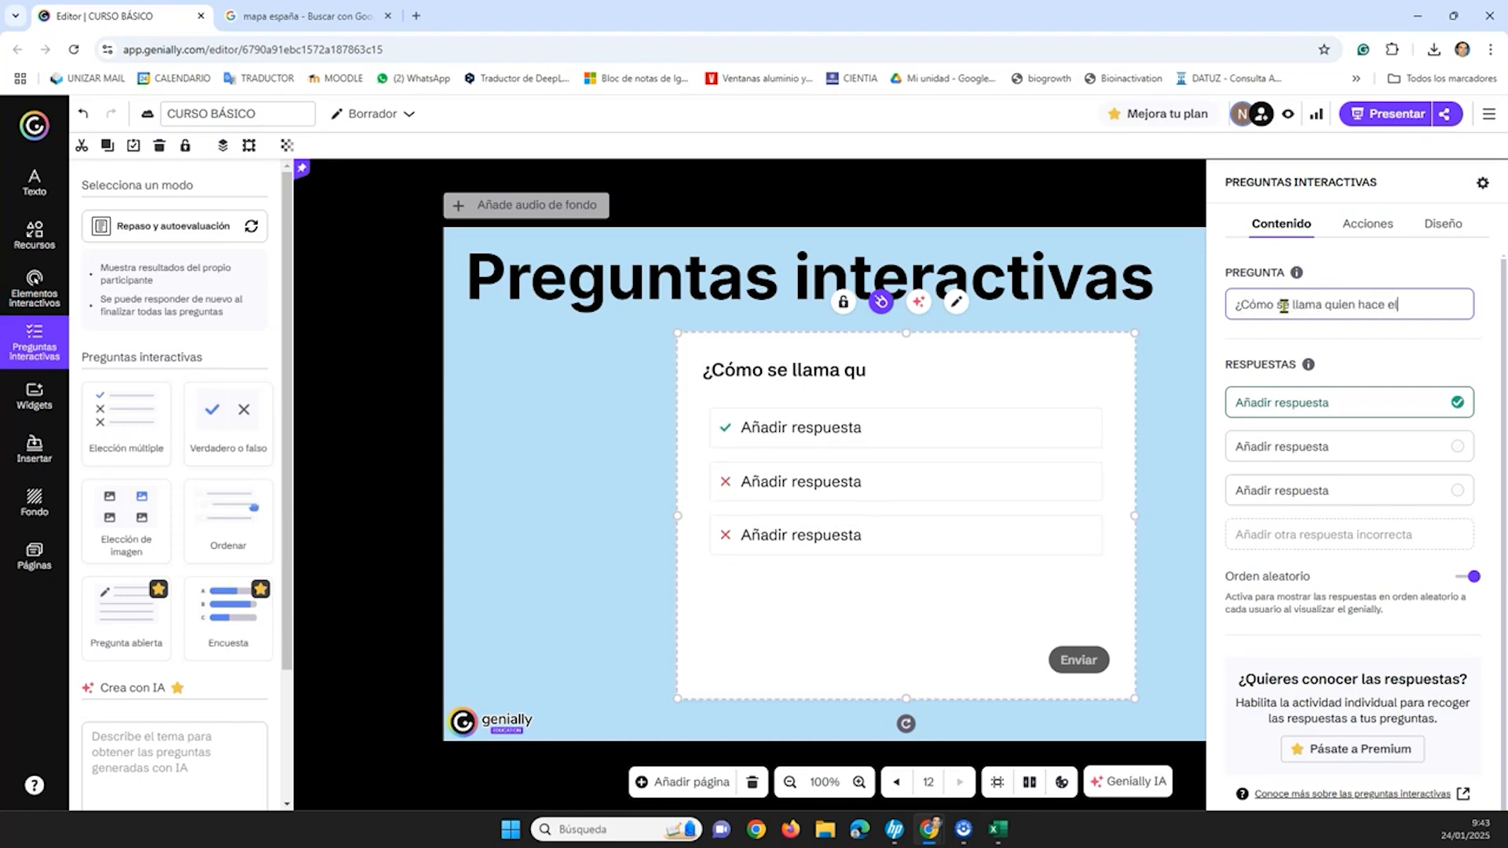
{"action": "type", "text": "en hace el"}
{"action": "key", "text": "BackSpace"}
{"action": "key", "text": "BackSpace"}
{"action": "type", "text": "s"}
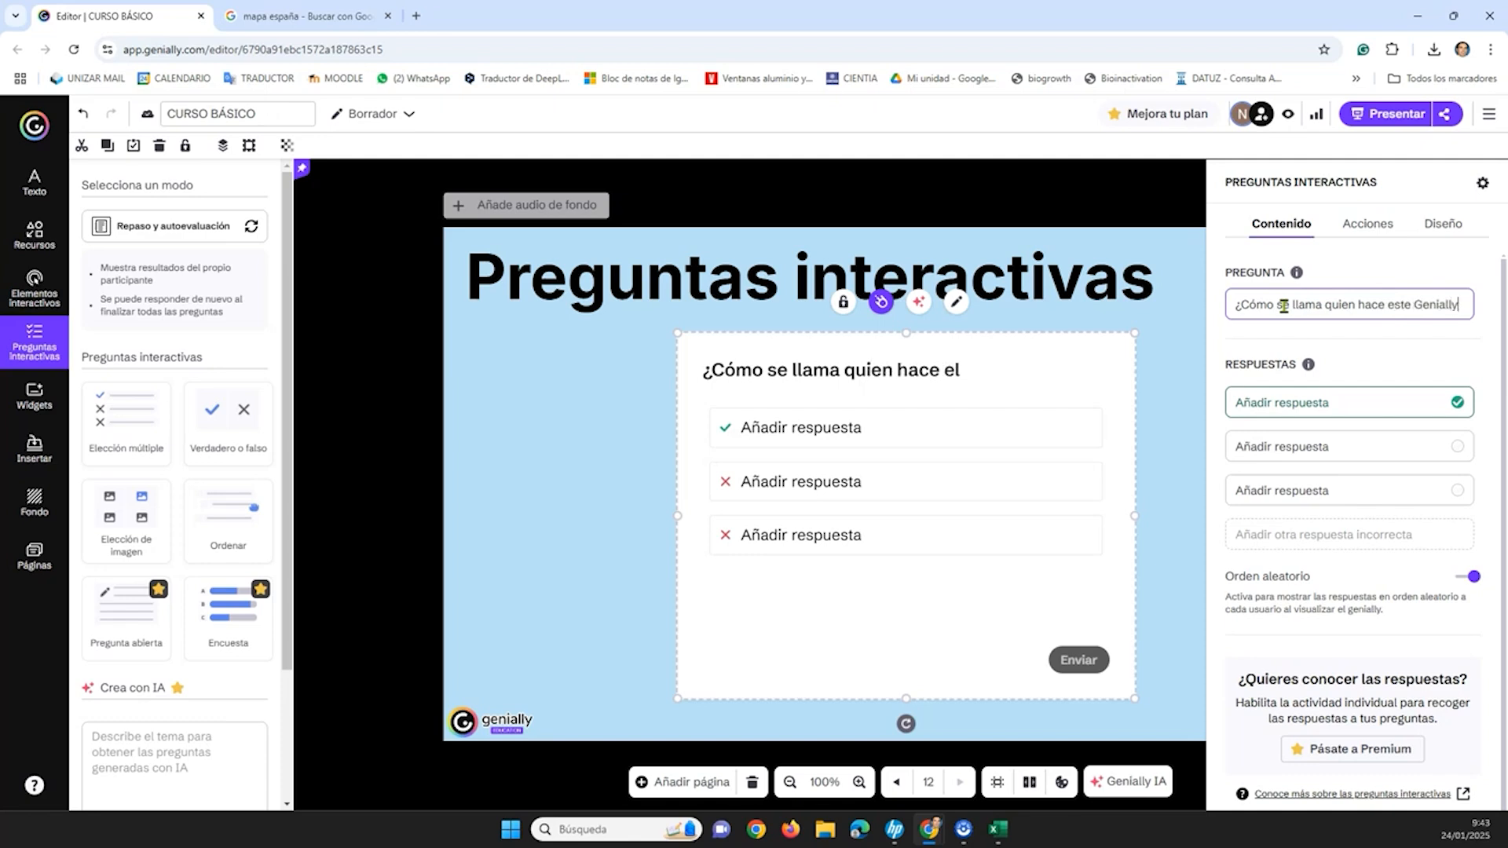
- Enter the creator's first name as the first, correct answer and mark the second answer as correct too
{"action": "left_click", "coordinate": [1330, 399]}
{"action": "type", "text": "Nac"}
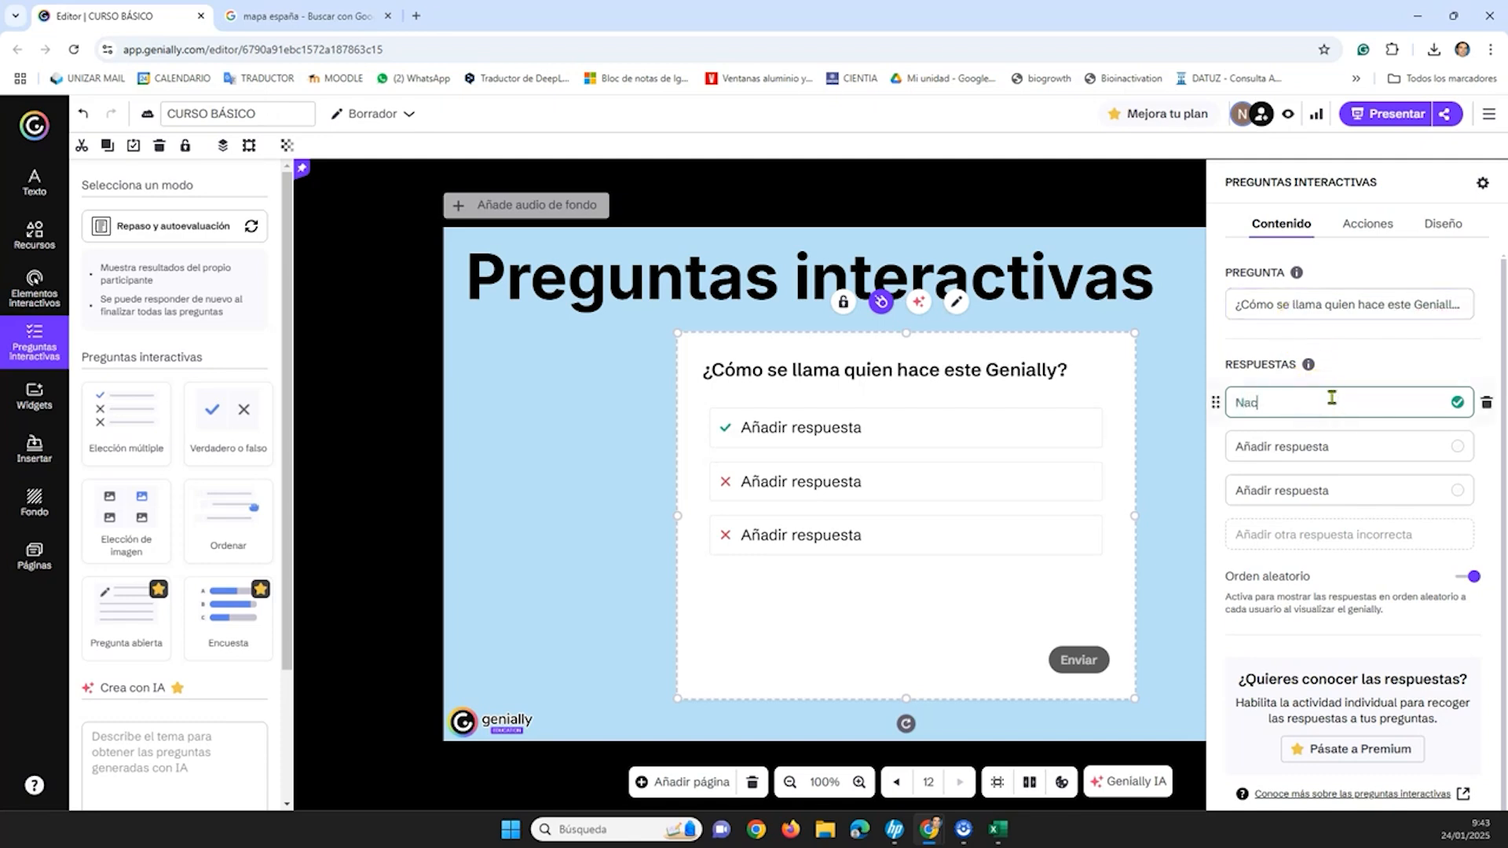
{"action": "type", "text": "ho"}
{"action": "left_click", "coordinate": [1457, 404]}
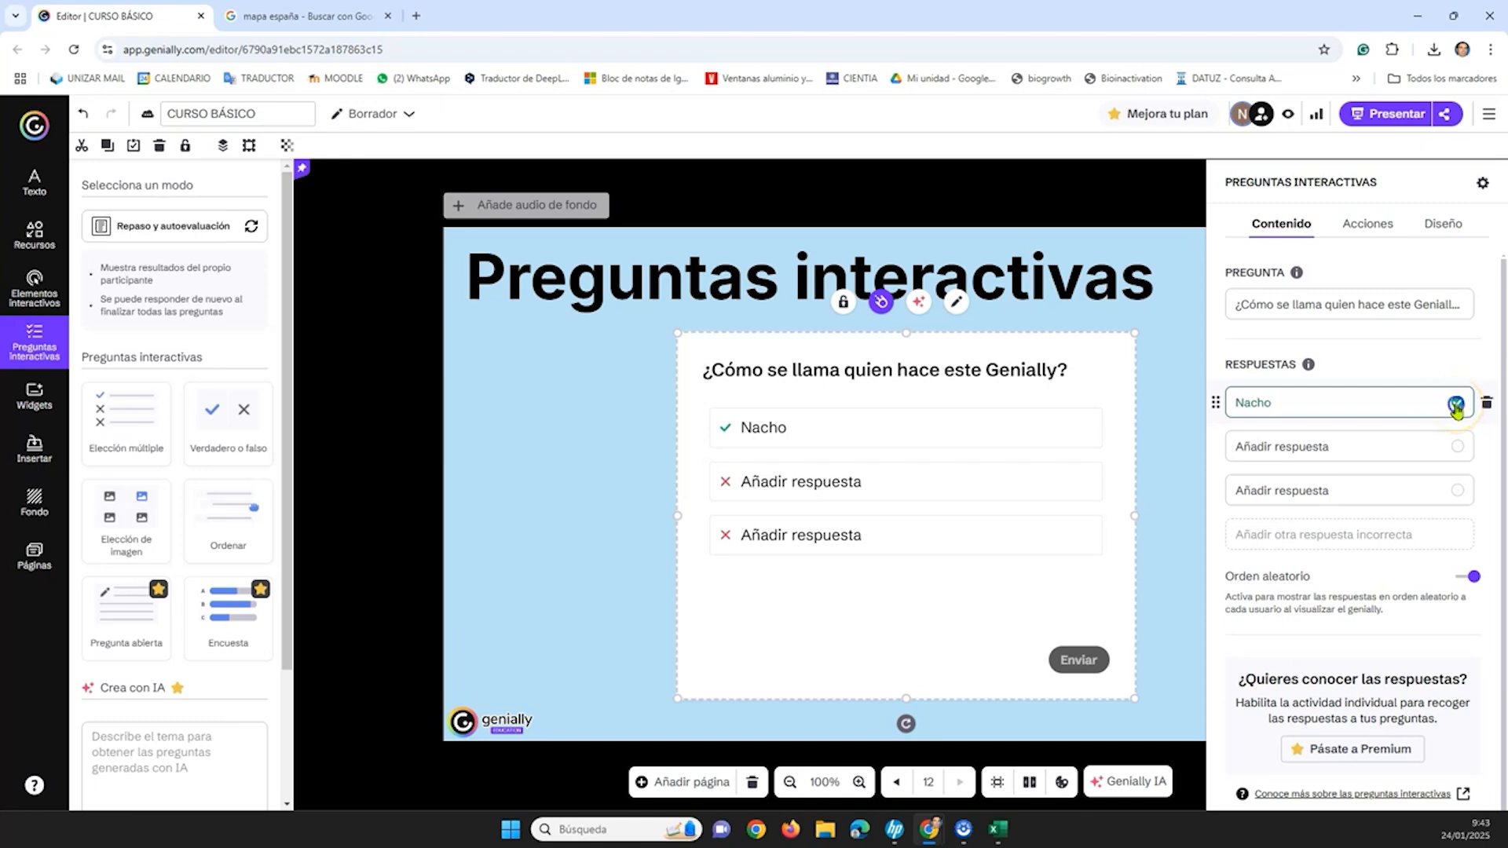
{"action": "left_click", "coordinate": [1457, 446]}
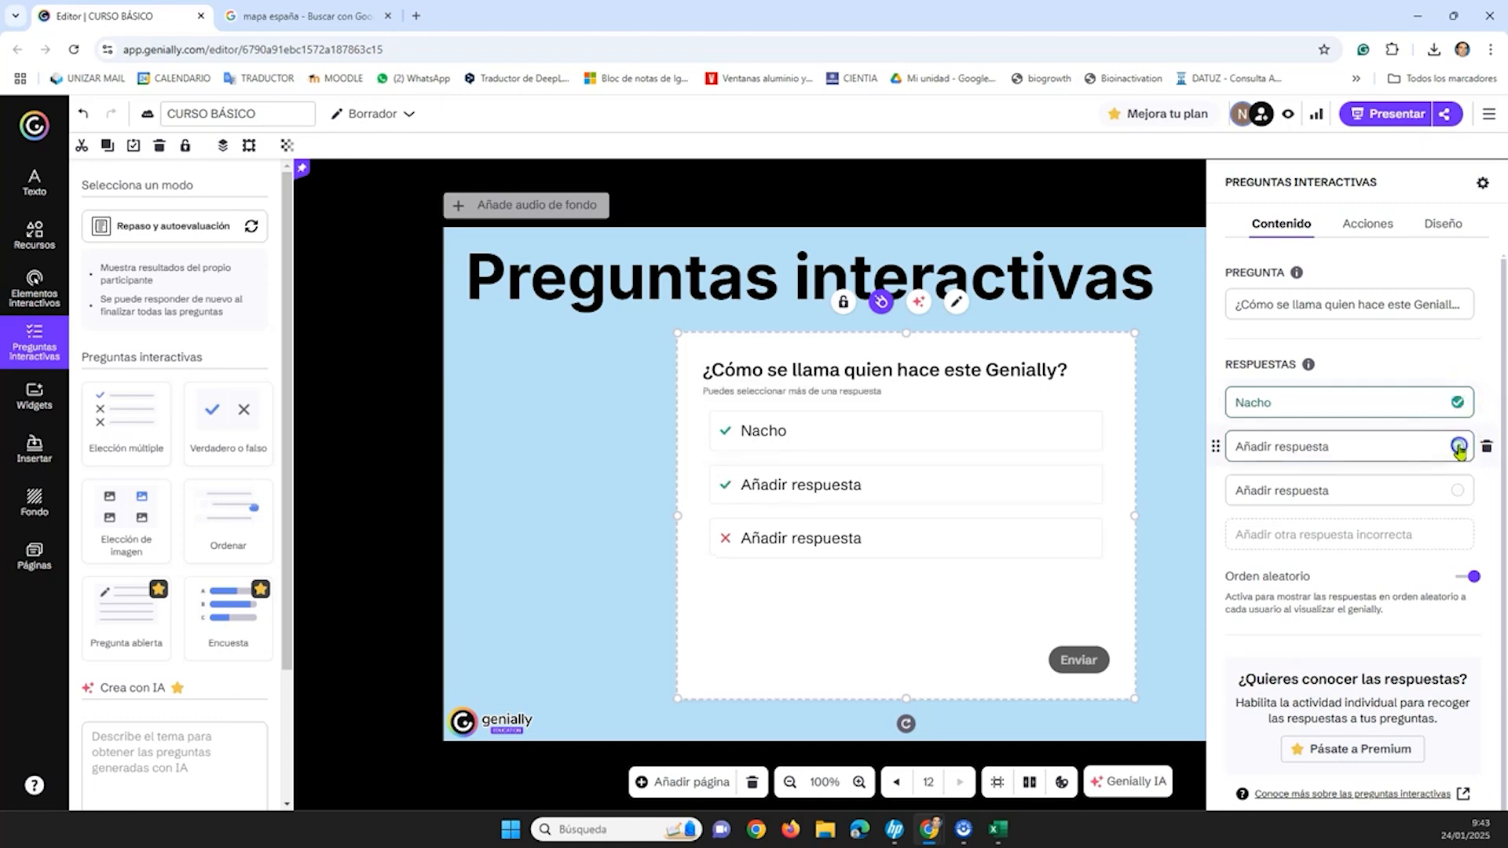
- Make the first answer of the multiple-choice question the only correct one, removing the correct mark from the second answer
{"action": "left_click", "coordinate": [1460, 403]}
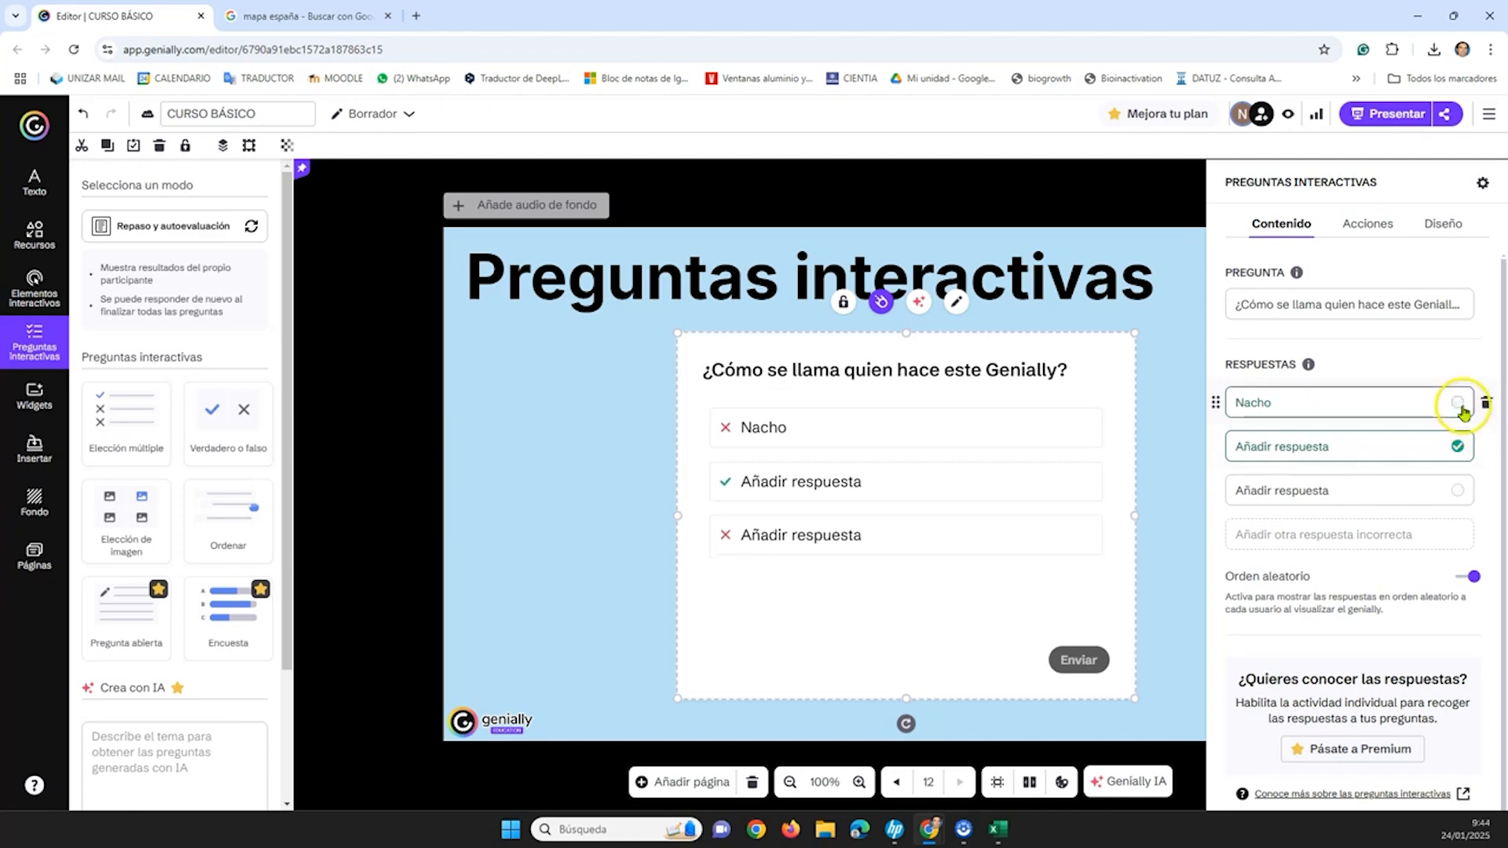
{"action": "left_click", "coordinate": [1458, 402]}
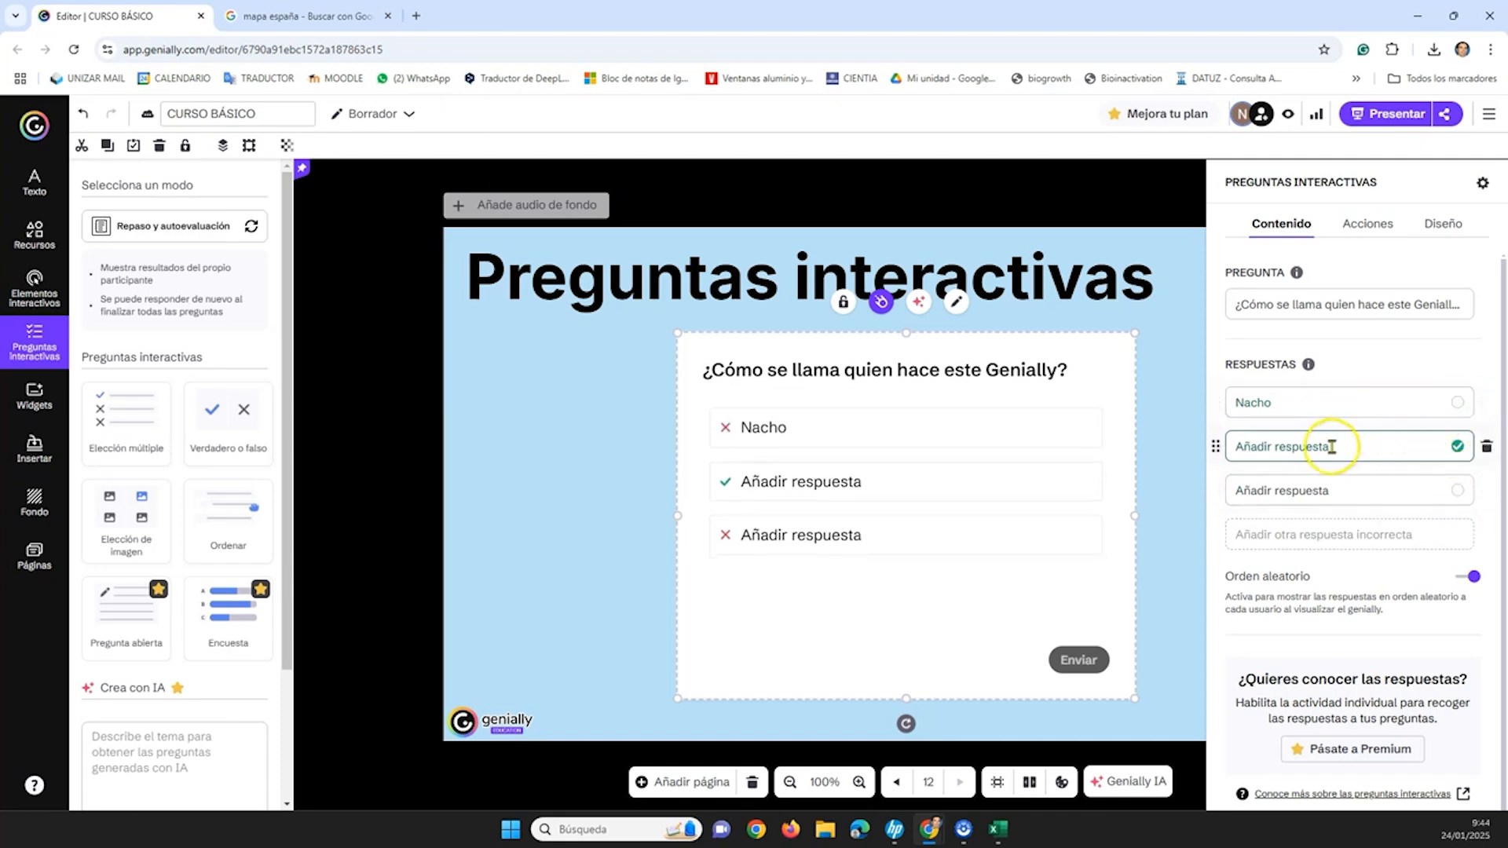
{"action": "left_click", "coordinate": [1458, 403]}
{"action": "left_click", "coordinate": [1458, 446]}
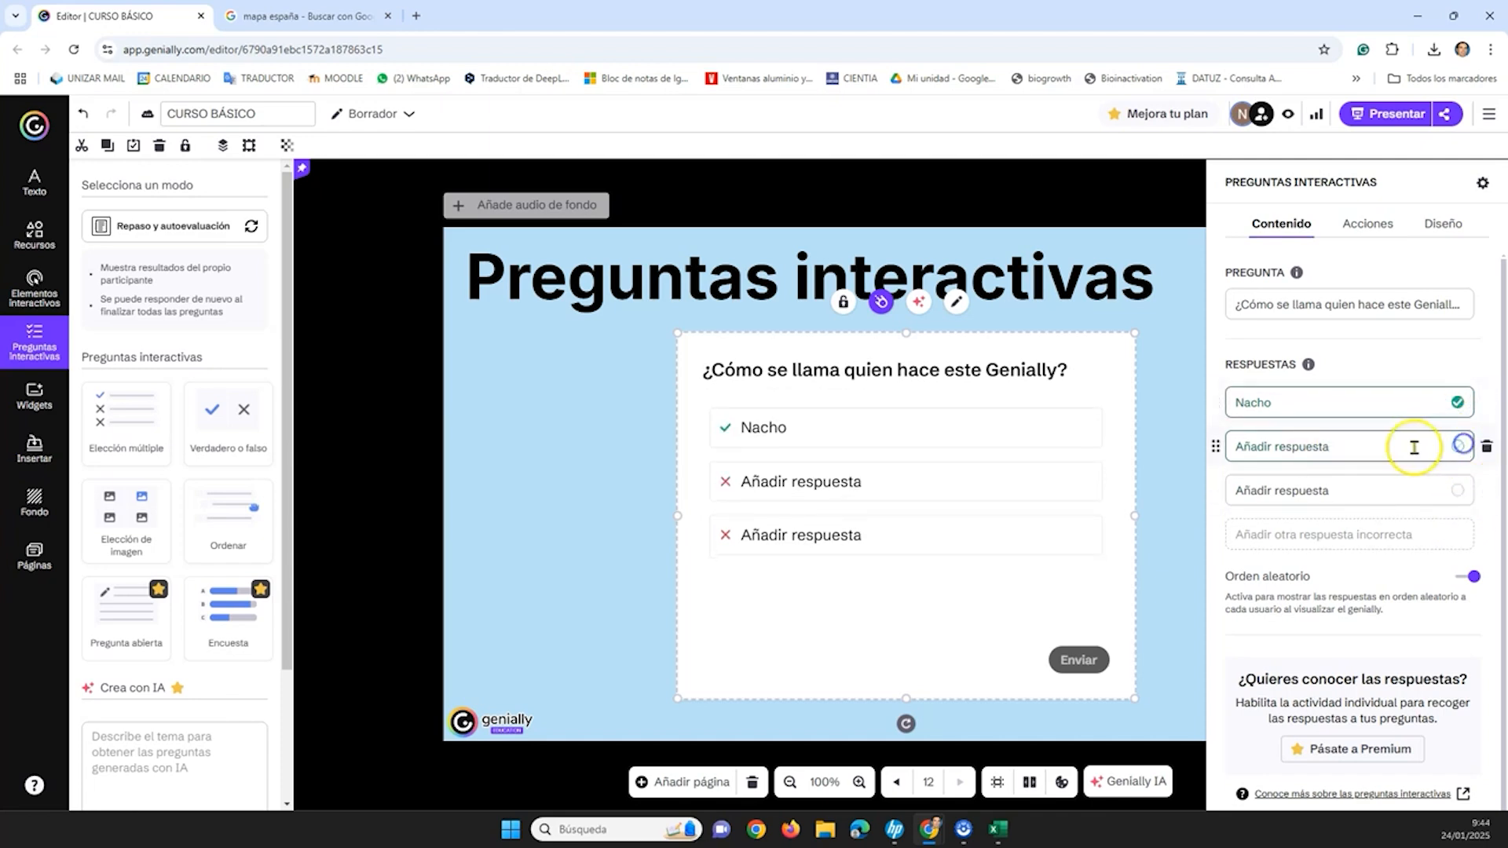
- Fill in the second and third answers and add a fourth, each with a different first name as an incorrect option
{"action": "triple_click", "coordinate": [1395, 447]}
{"action": "type", "text": "Calor"}
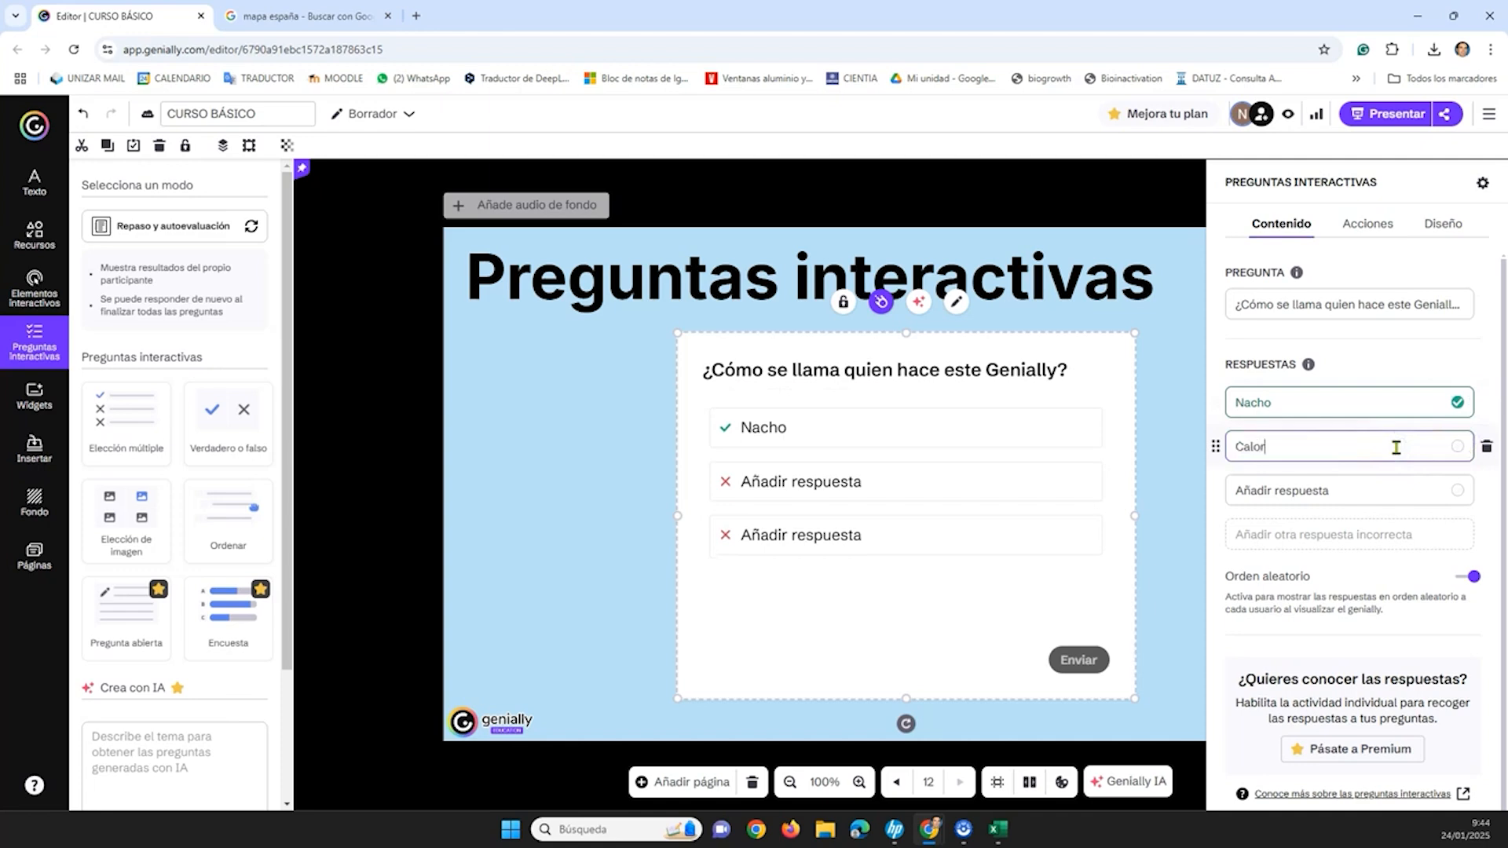
{"action": "type", "text": "sos"}
{"action": "key", "text": "Tab"}
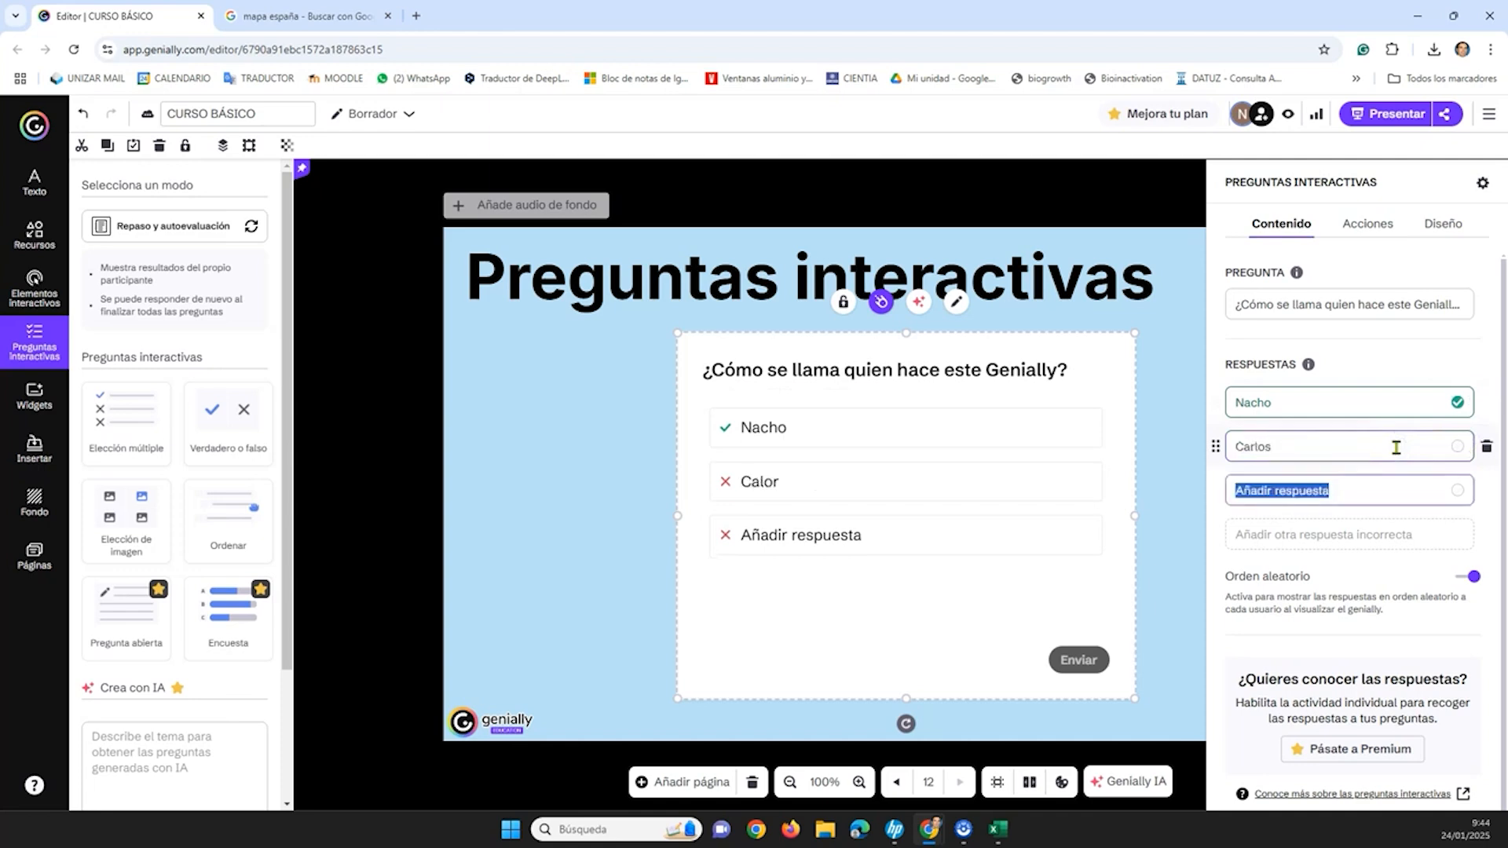
{"action": "type", "text": "Antonio"}
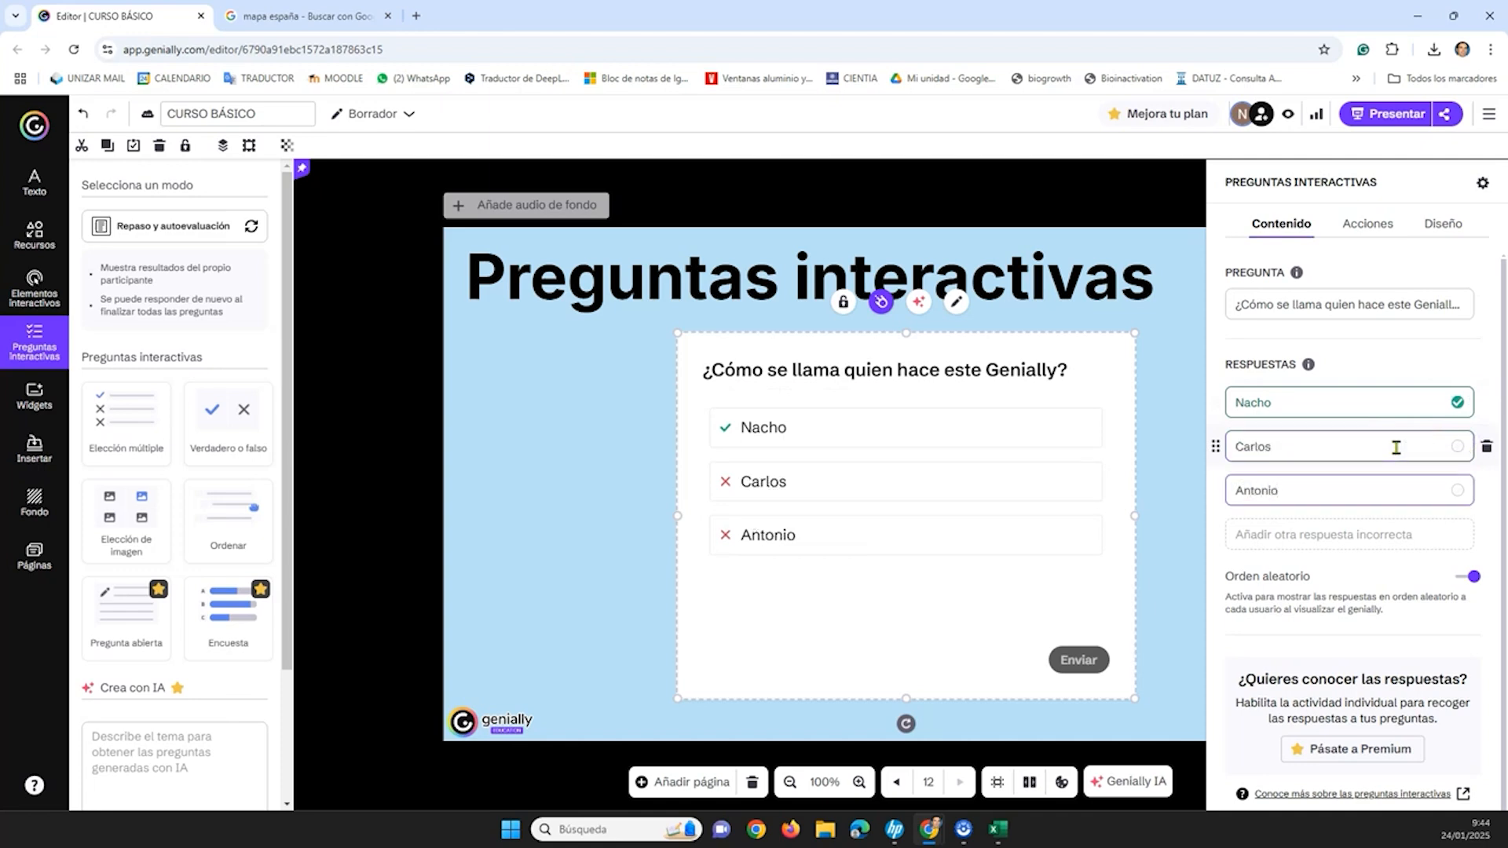
{"action": "left_click", "coordinate": [1360, 528]}
{"action": "type", "text": "Pedro"}
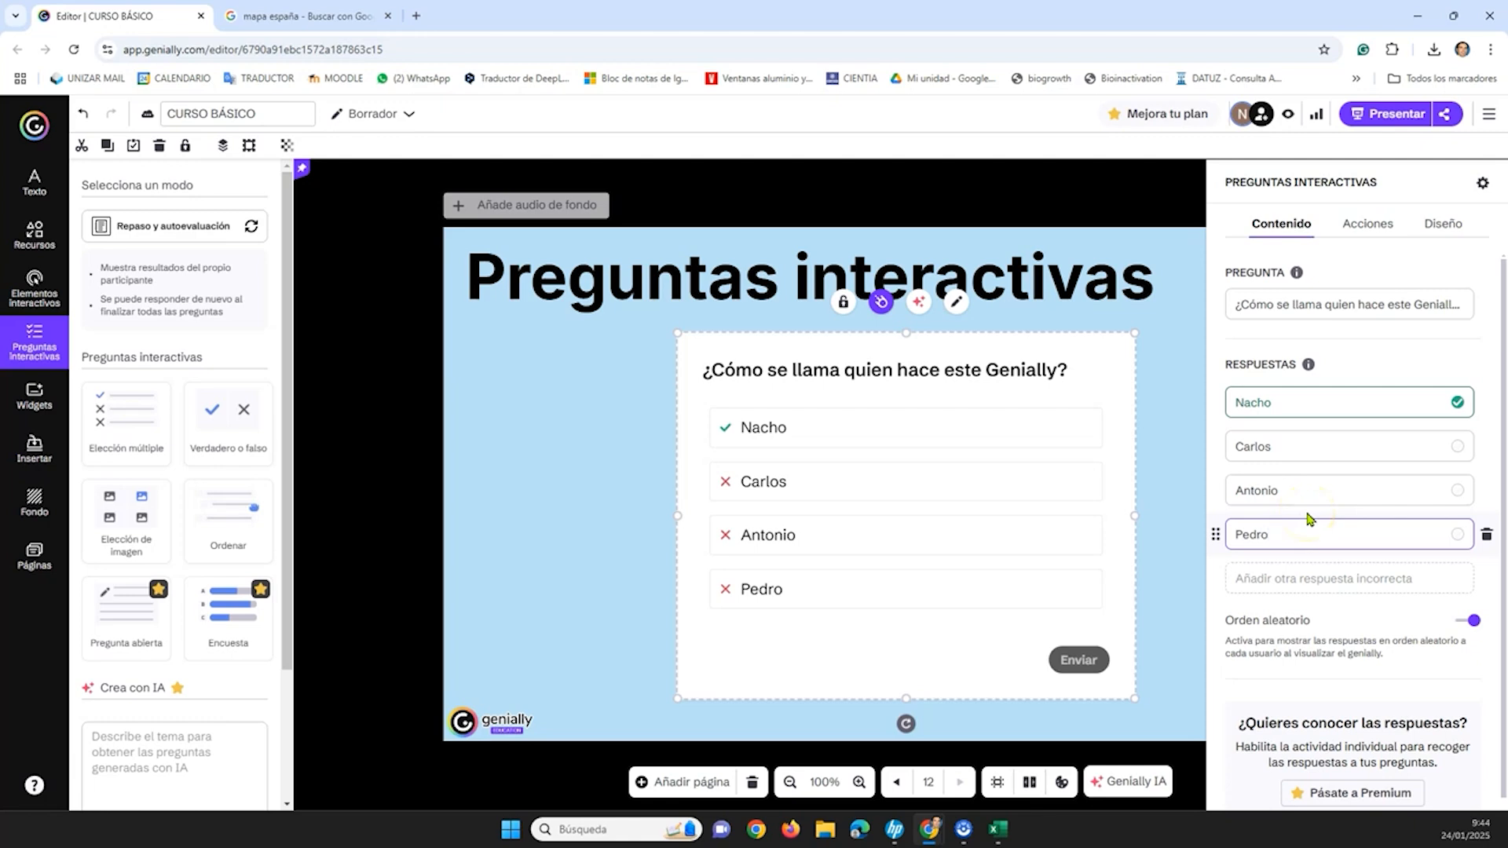
{"action": "scroll", "coordinate": [1308, 518], "scroll_direction": "down", "scroll_amount": 1}
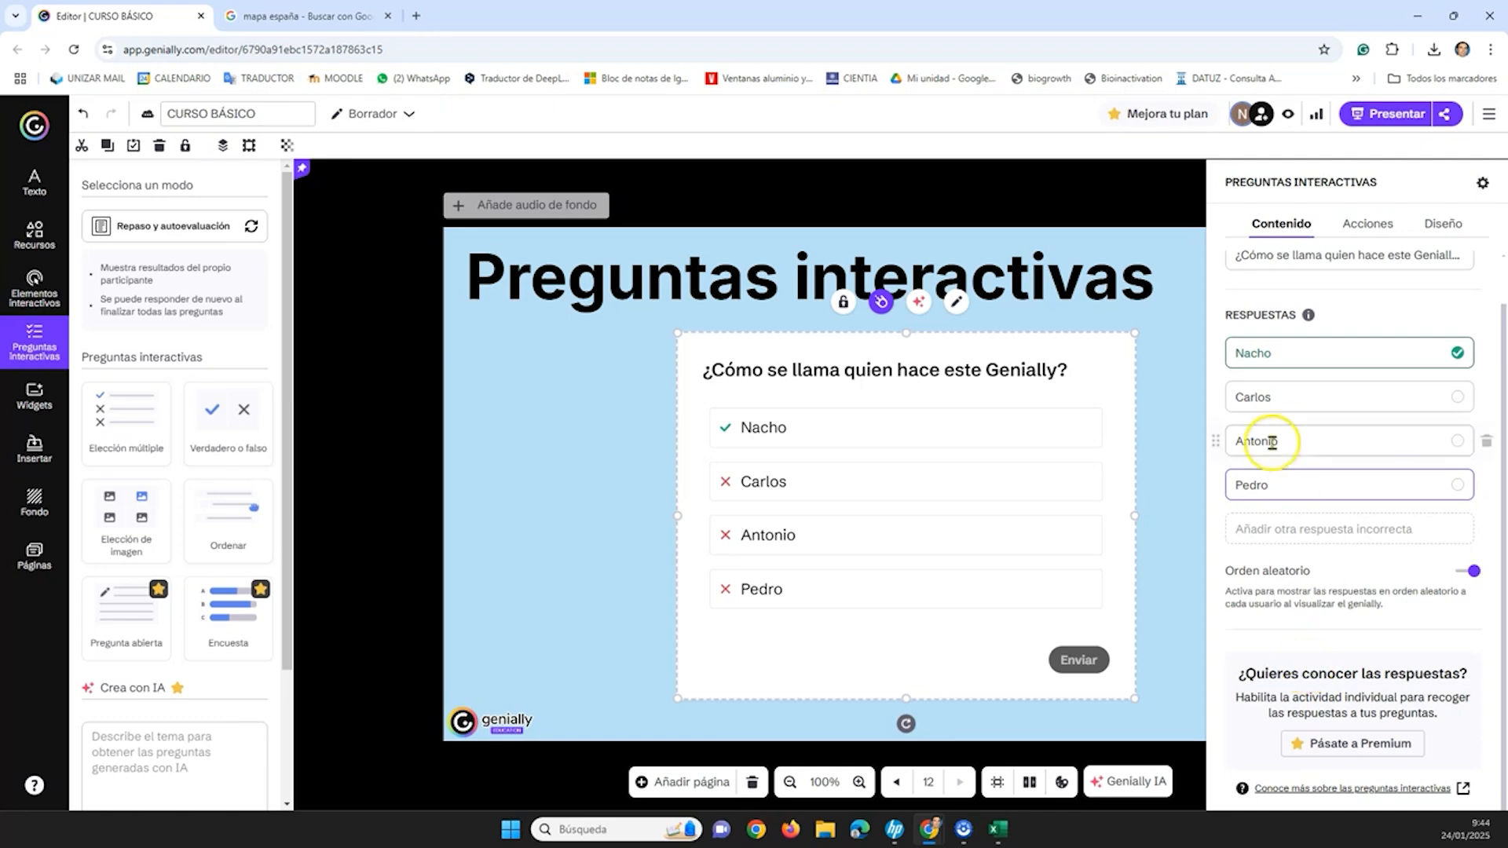
{"action": "scroll", "coordinate": [1327, 320], "scroll_direction": "up", "scroll_amount": 1}
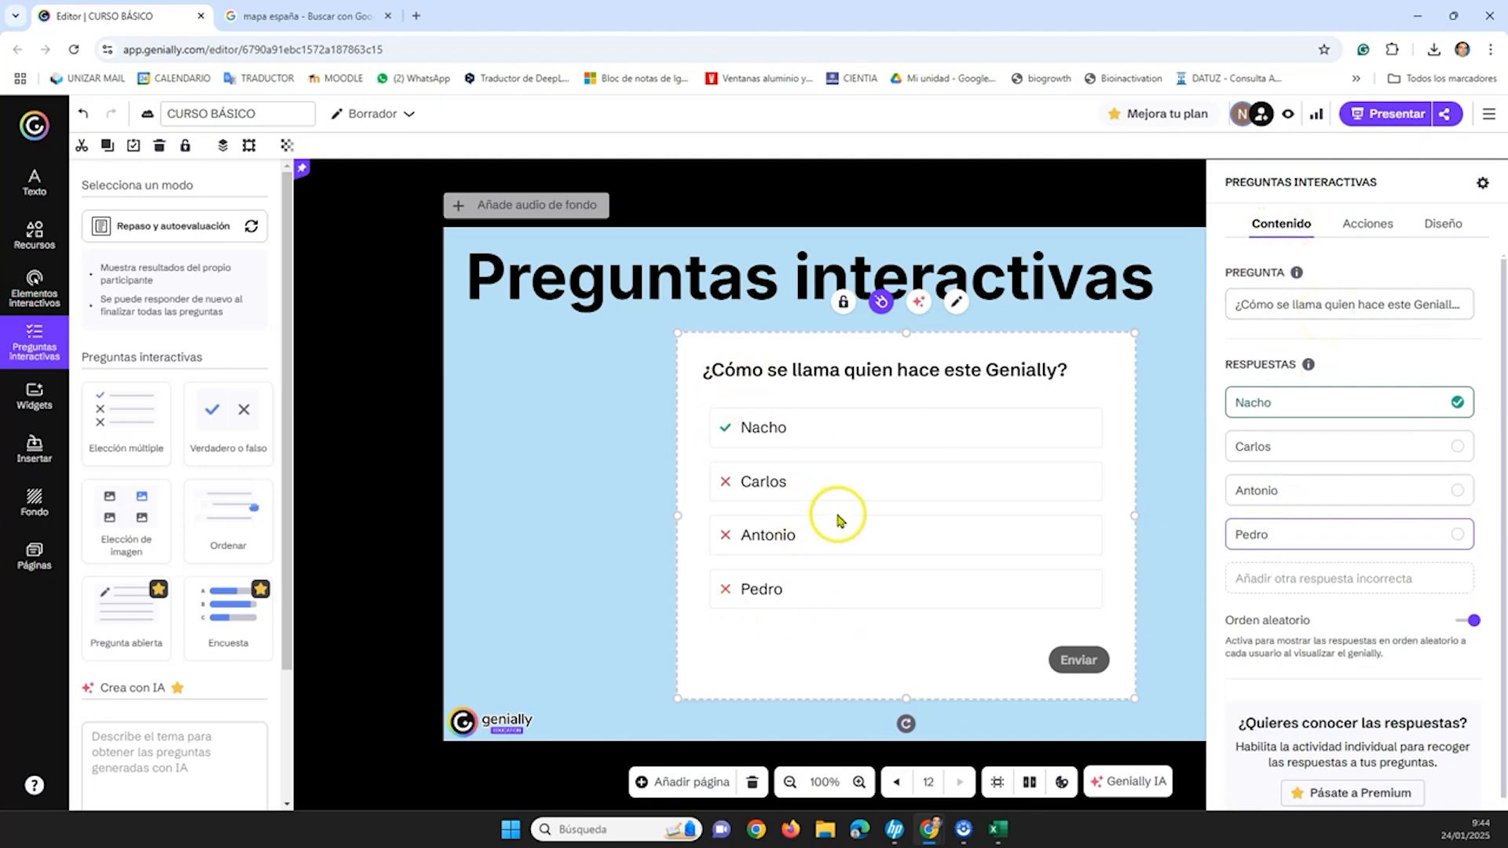
- Keep the correct answer shown on submission, and set the success message to "CORRECTO" and the error message to "INCORRECTO"
{"action": "left_click", "coordinate": [1355, 228]}
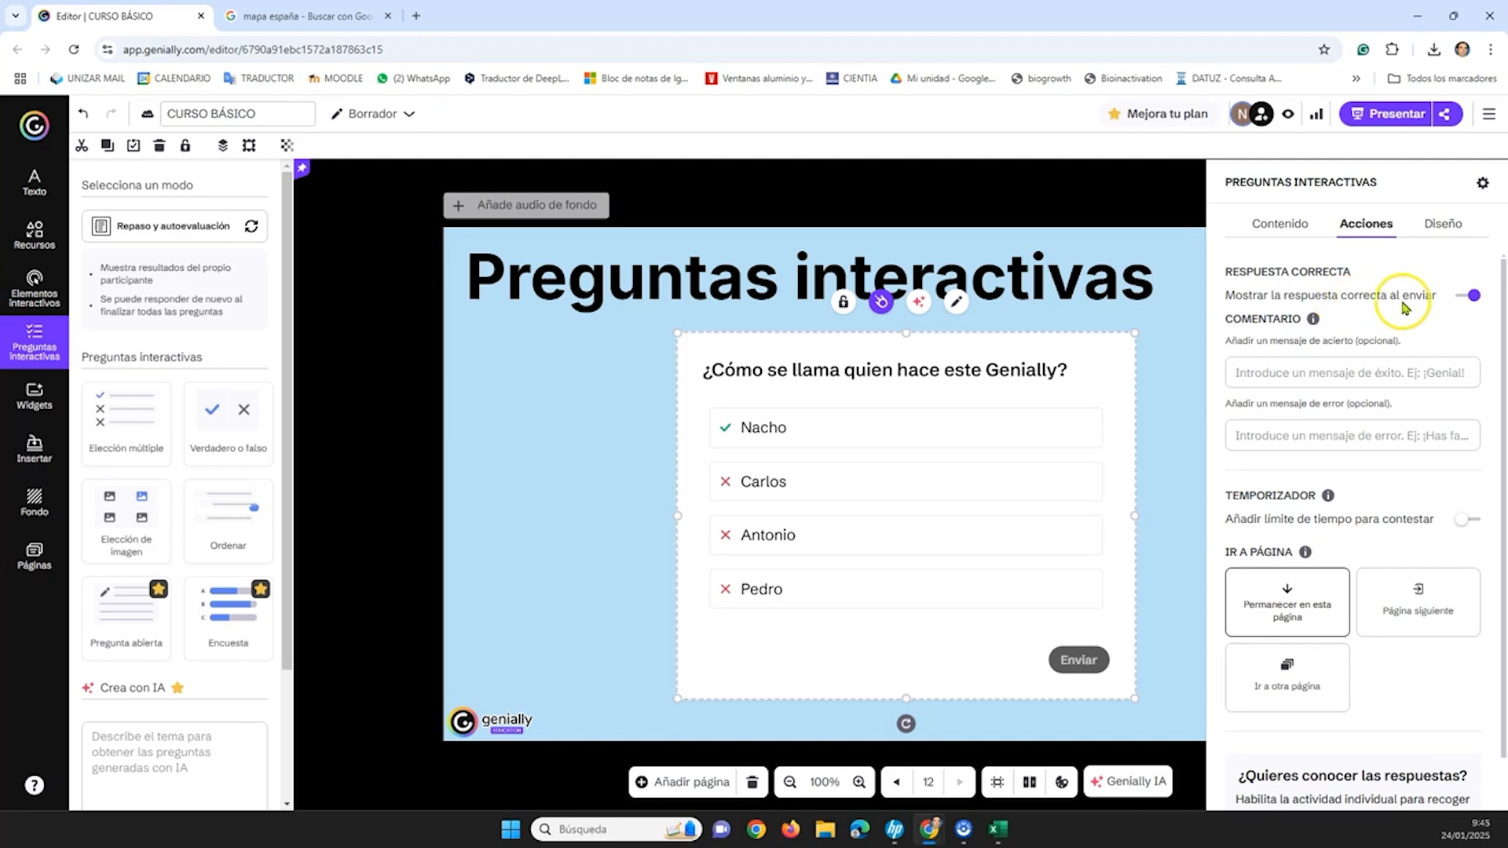
{"action": "left_click", "coordinate": [1464, 297]}
{"action": "left_click", "coordinate": [1464, 297]}
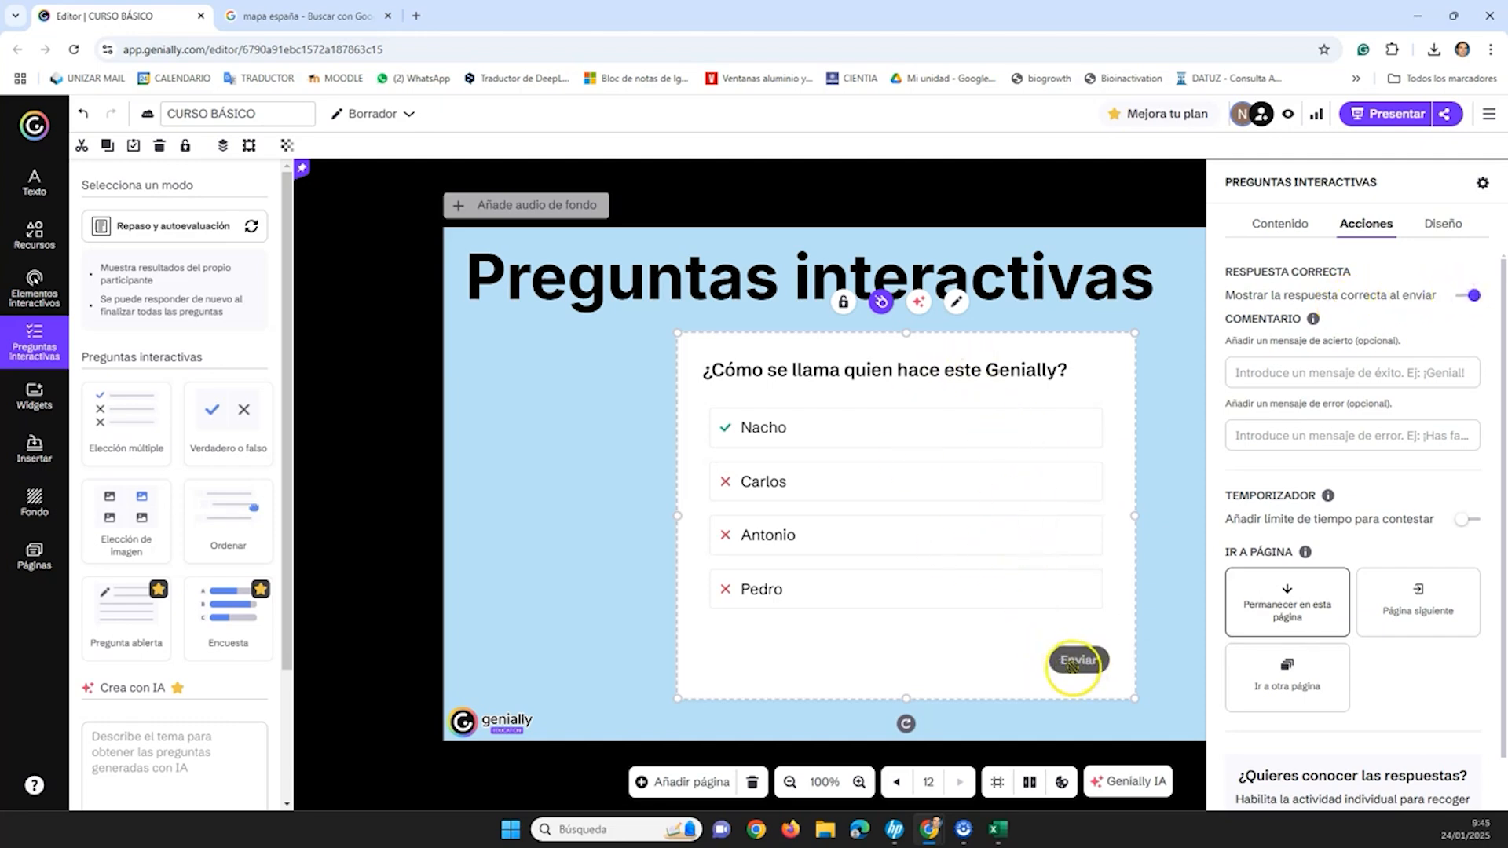
{"action": "left_click", "coordinate": [1332, 379]}
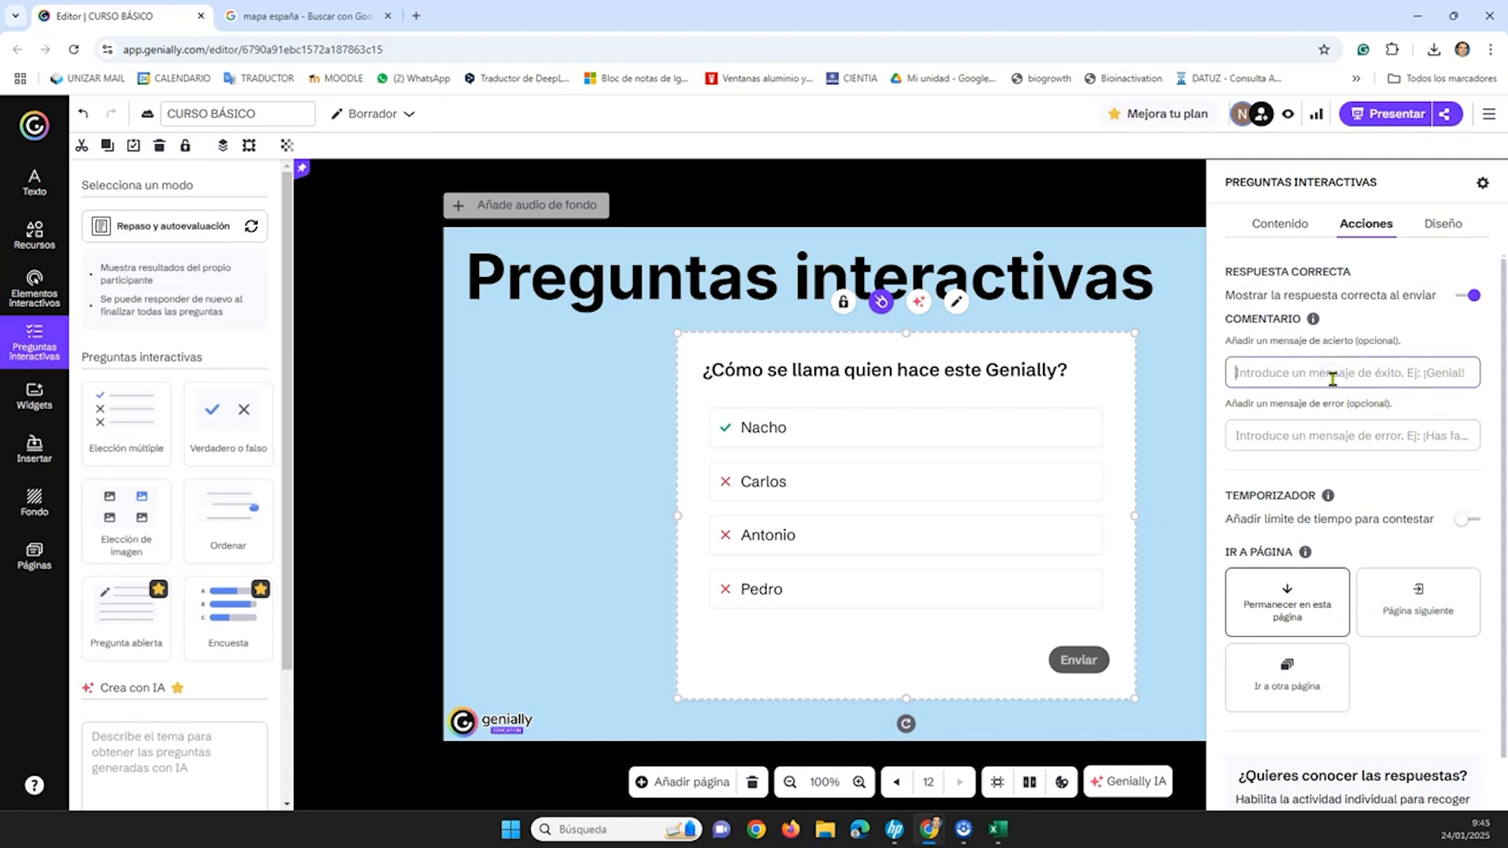
{"action": "type", "text": "CORRECTO"}
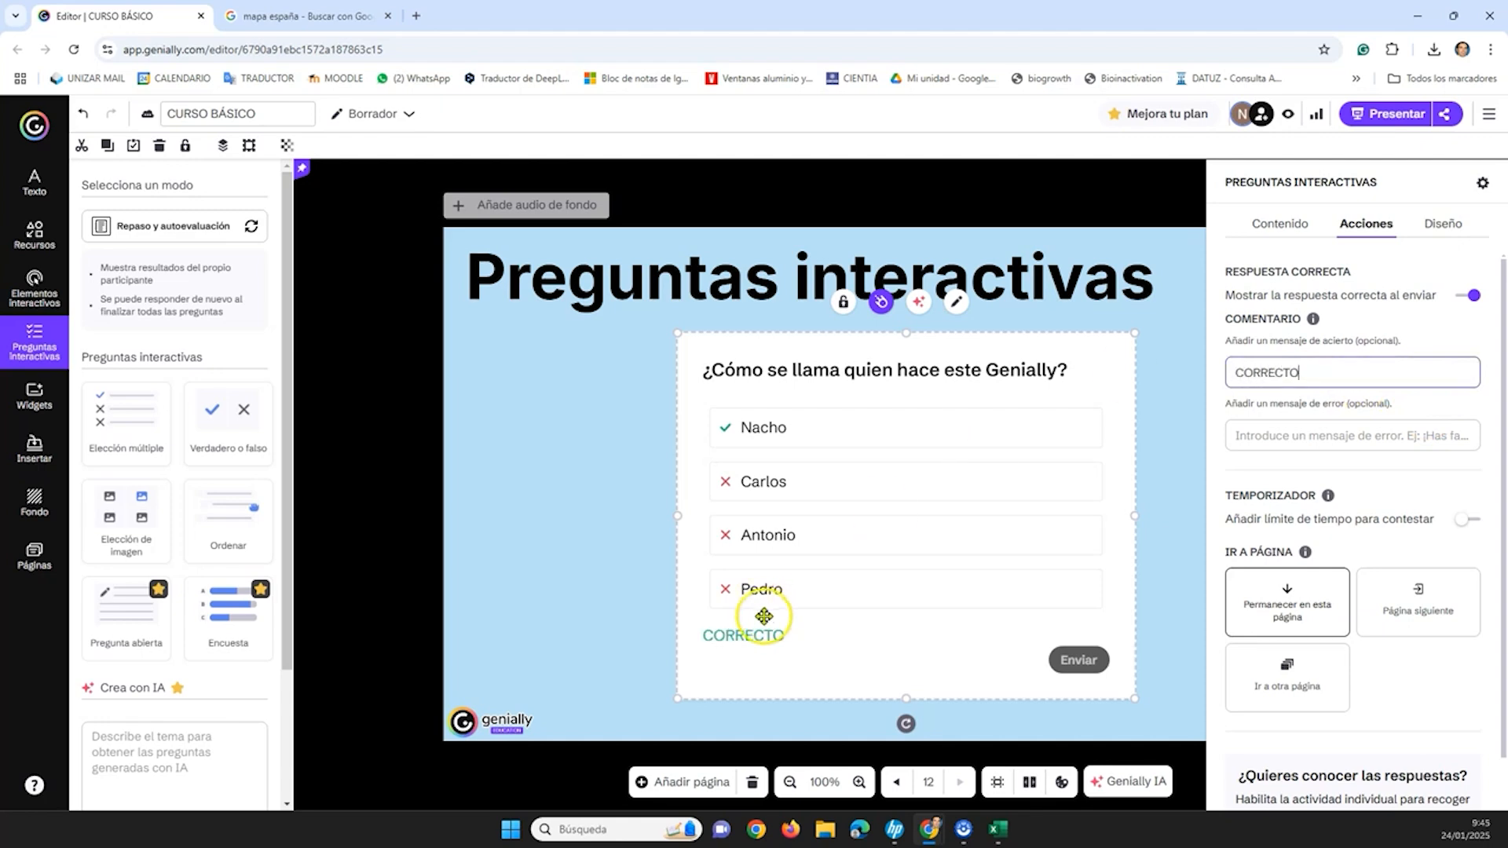
{"action": "left_click", "coordinate": [1336, 435]}
{"action": "type", "text": "INCORRECTO"}
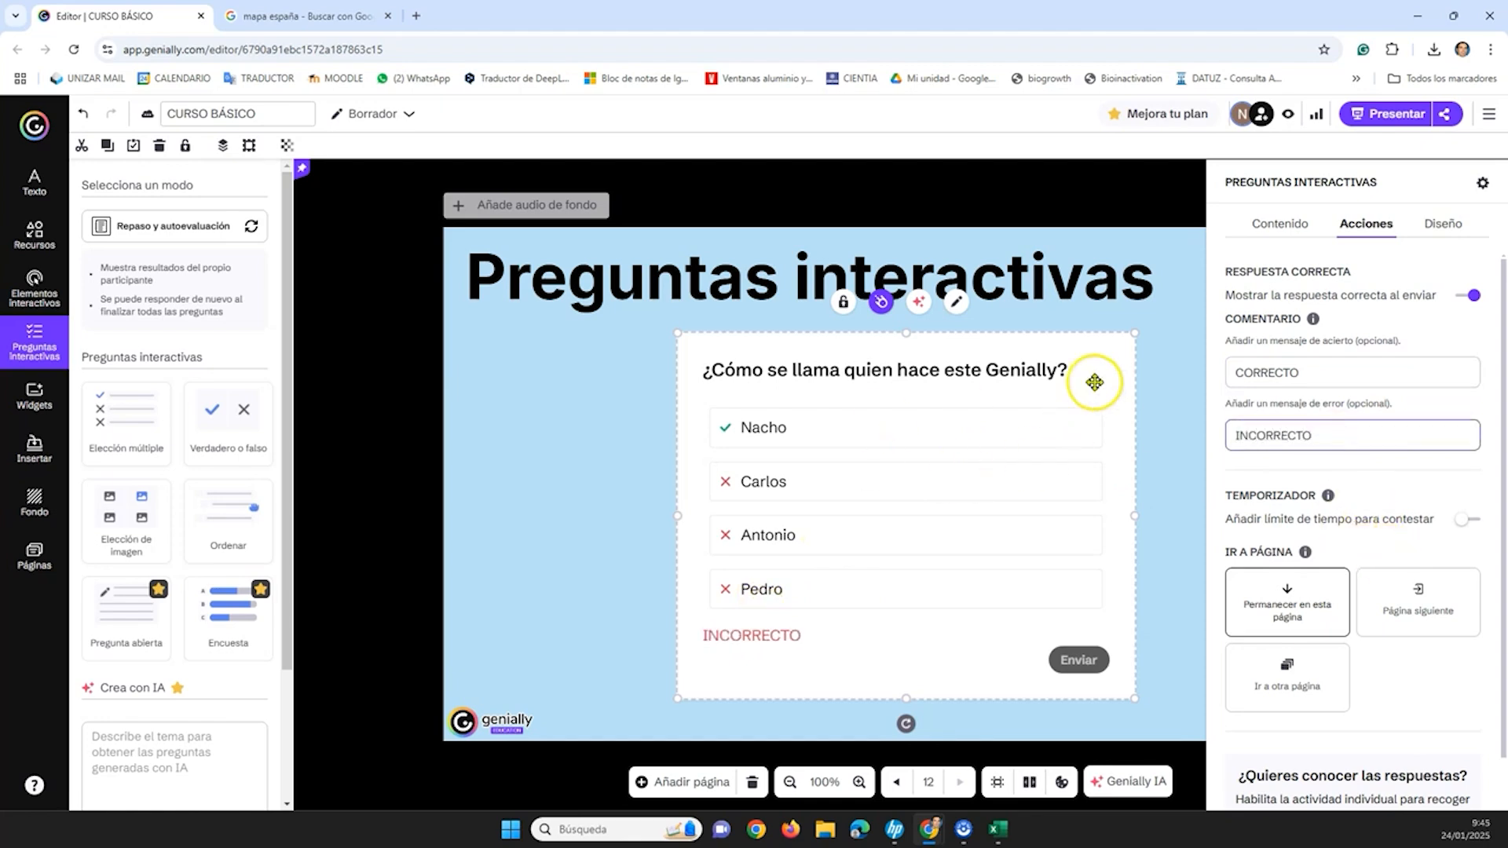
- Add an answer time limit to the question, and arrange the question at the page's left with the timer beside its upper right corner
{"action": "left_click", "coordinate": [1102, 344]}
{"action": "left_click_drag", "start_coordinate": [1102, 345], "coordinate": [1041, 362]}
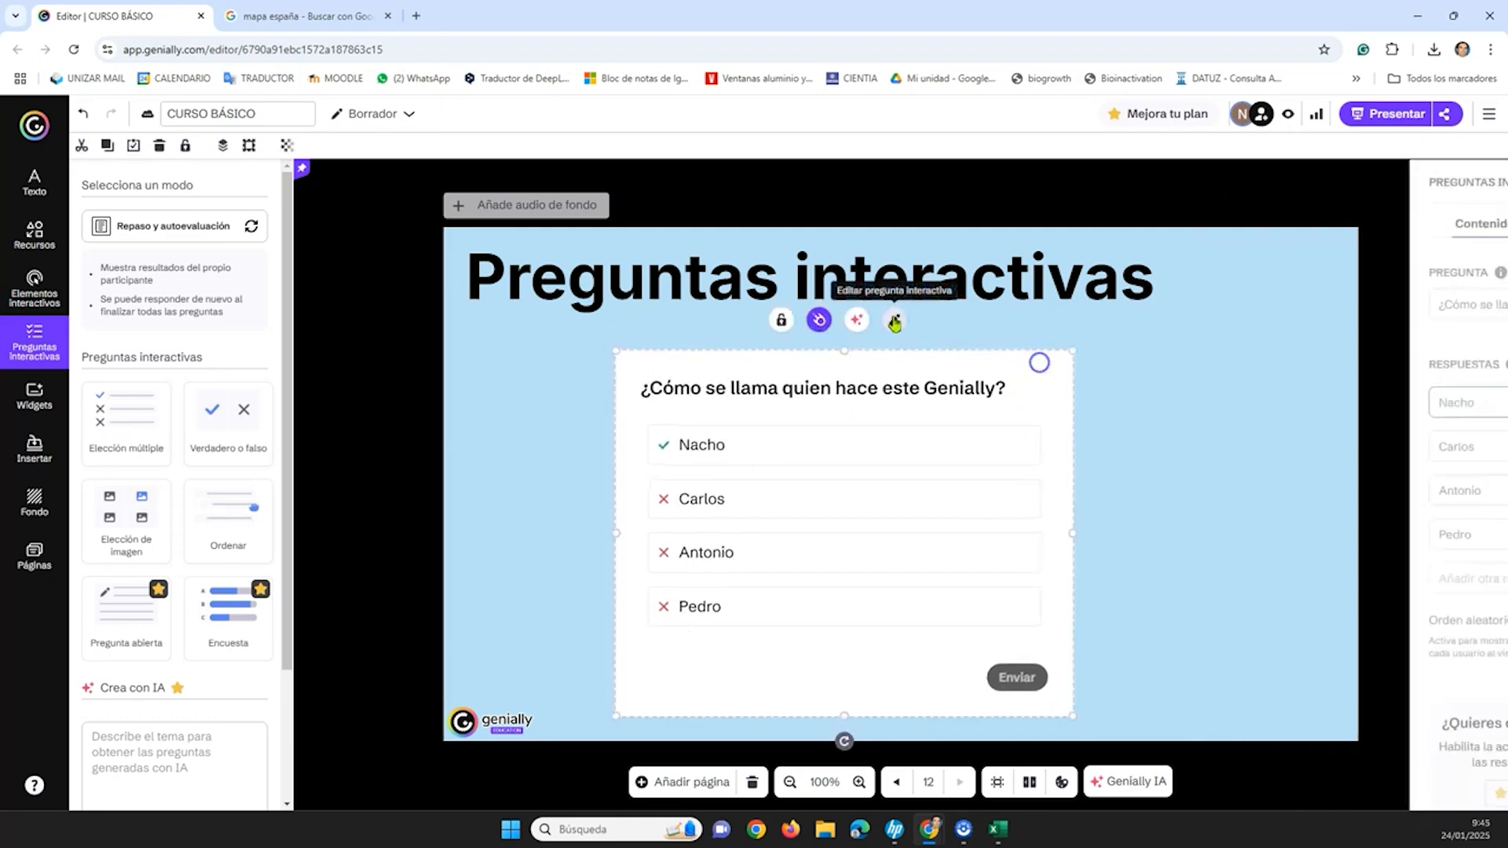
{"action": "left_click", "coordinate": [1367, 224]}
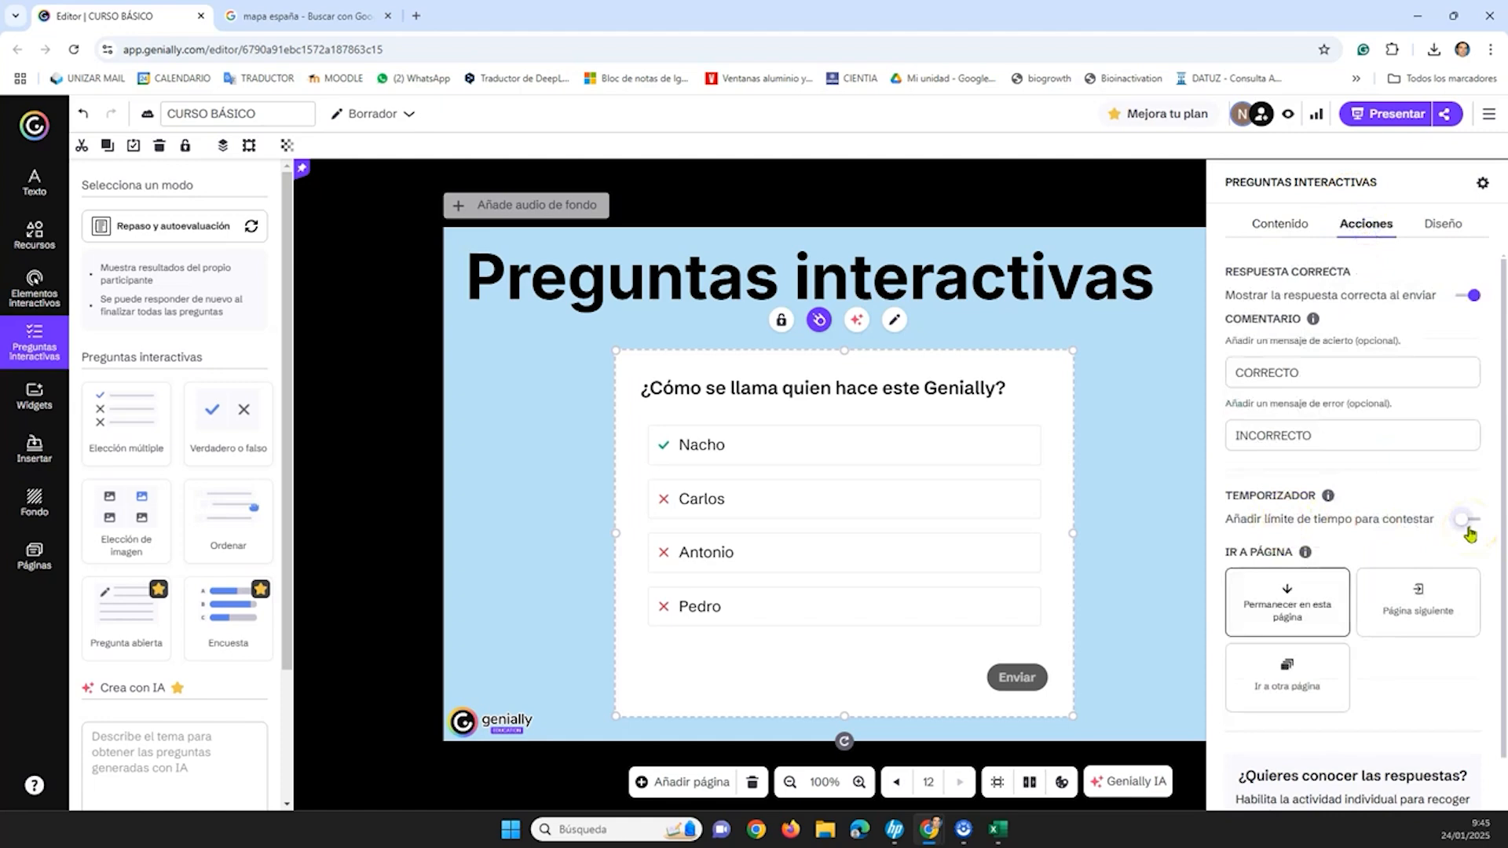
{"action": "left_click", "coordinate": [1464, 523]}
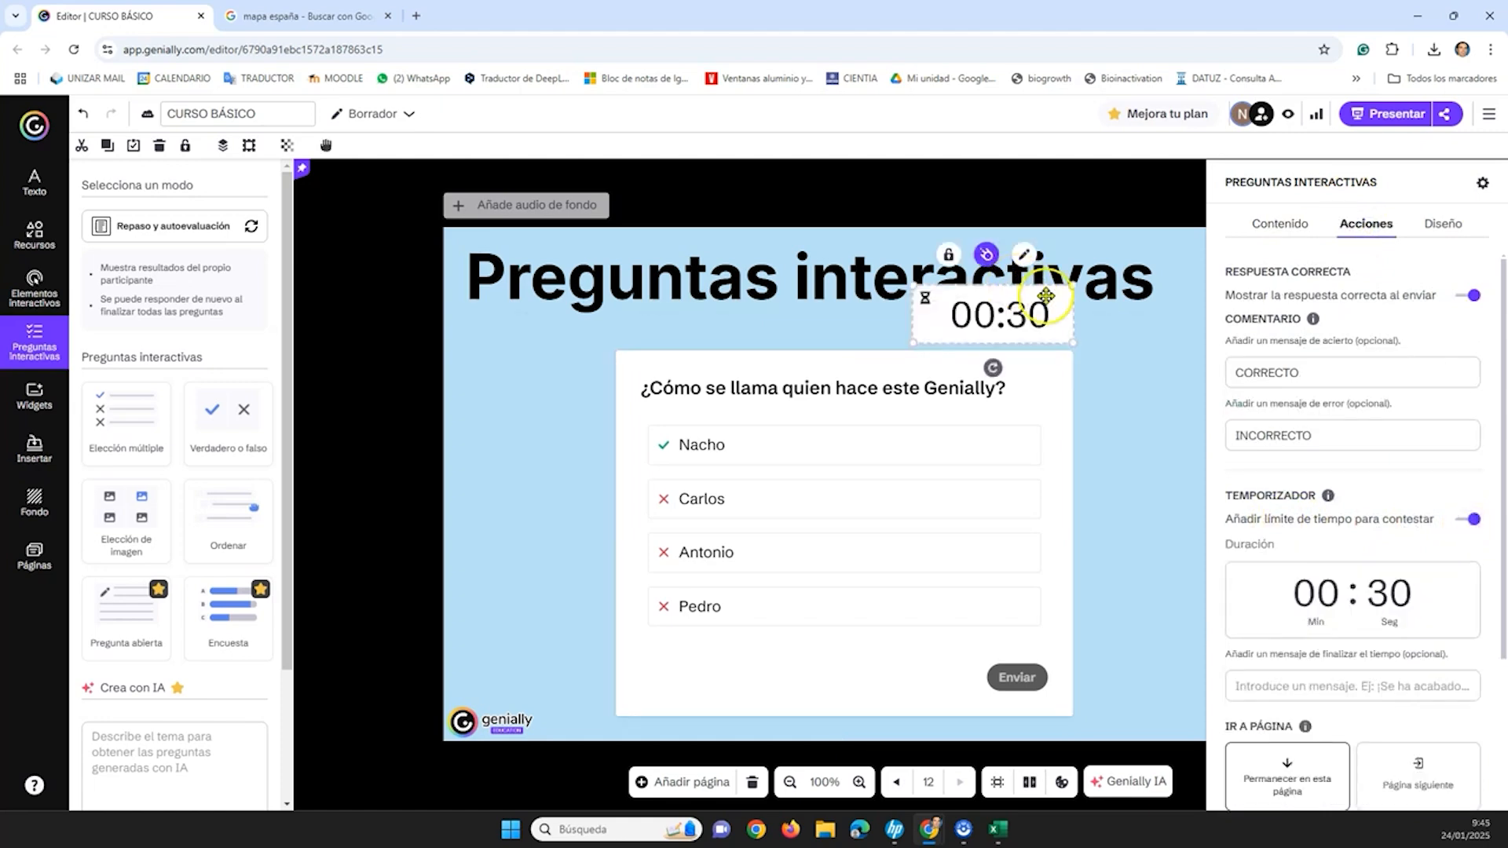
{"action": "left_click_drag", "start_coordinate": [1039, 290], "coordinate": [1102, 361]}
{"action": "left_click_drag", "start_coordinate": [1003, 360], "coordinate": [871, 369]}
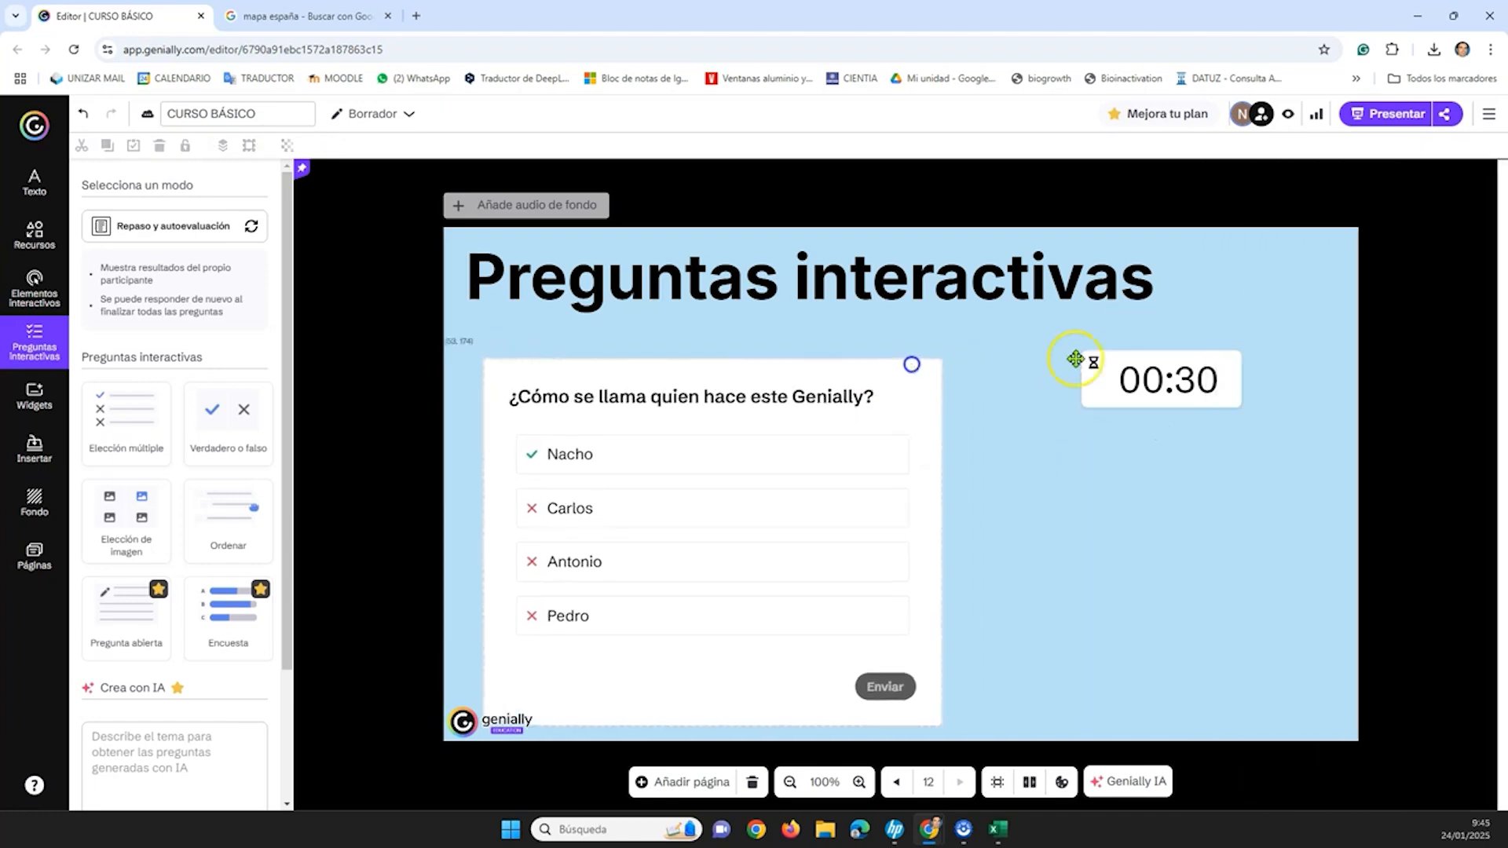
{"action": "left_click_drag", "start_coordinate": [1228, 354], "coordinate": [1098, 358]}
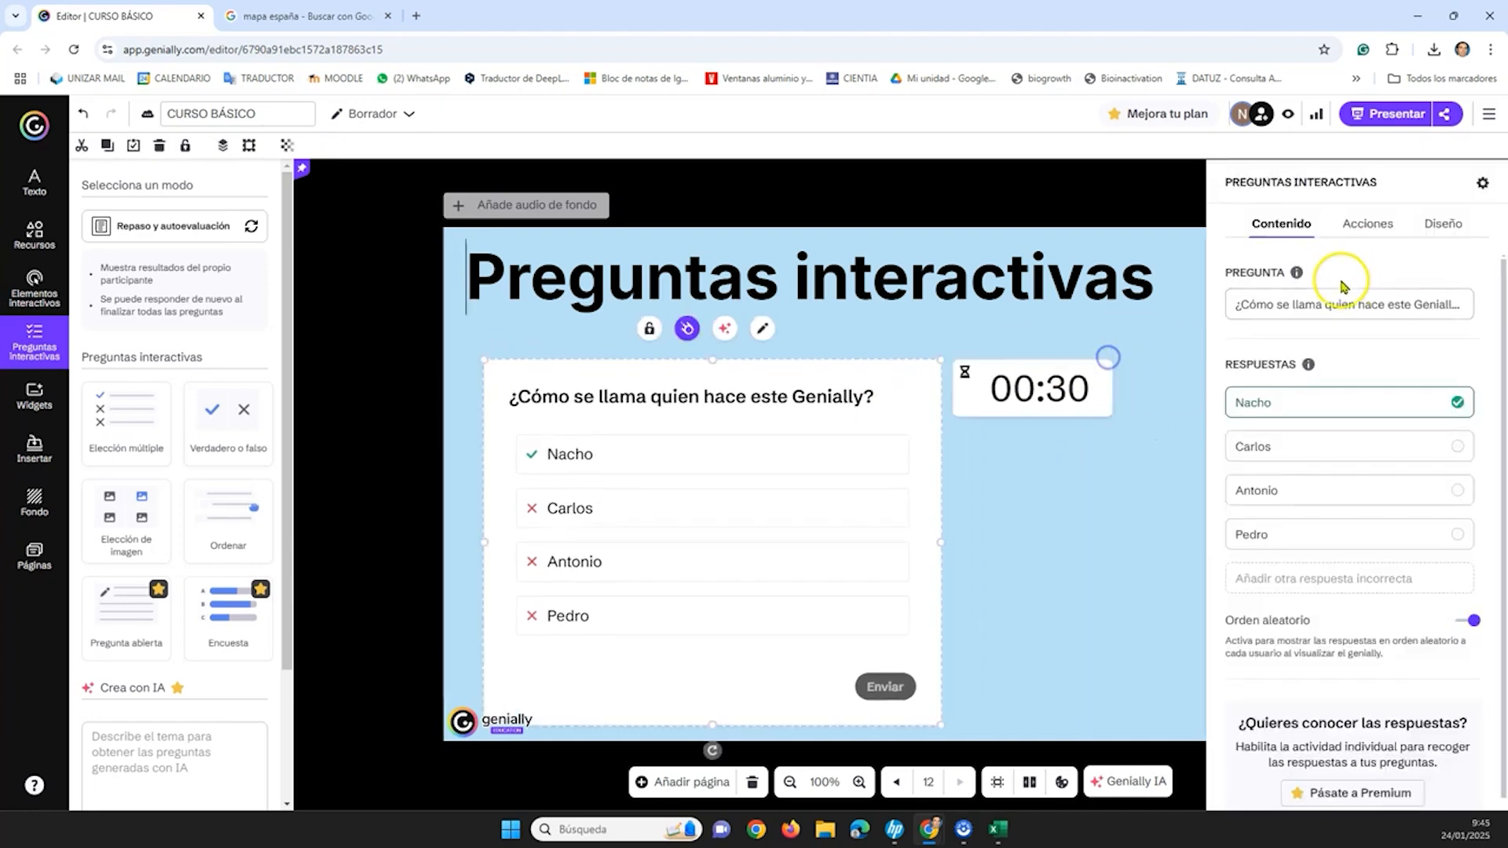
- Set the question's time limit to 00:05 and its time-out message to "SE ACABÓ EL TIEMPO"
{"action": "left_click", "coordinate": [1369, 226]}
{"action": "double_click", "coordinate": [1382, 591]}
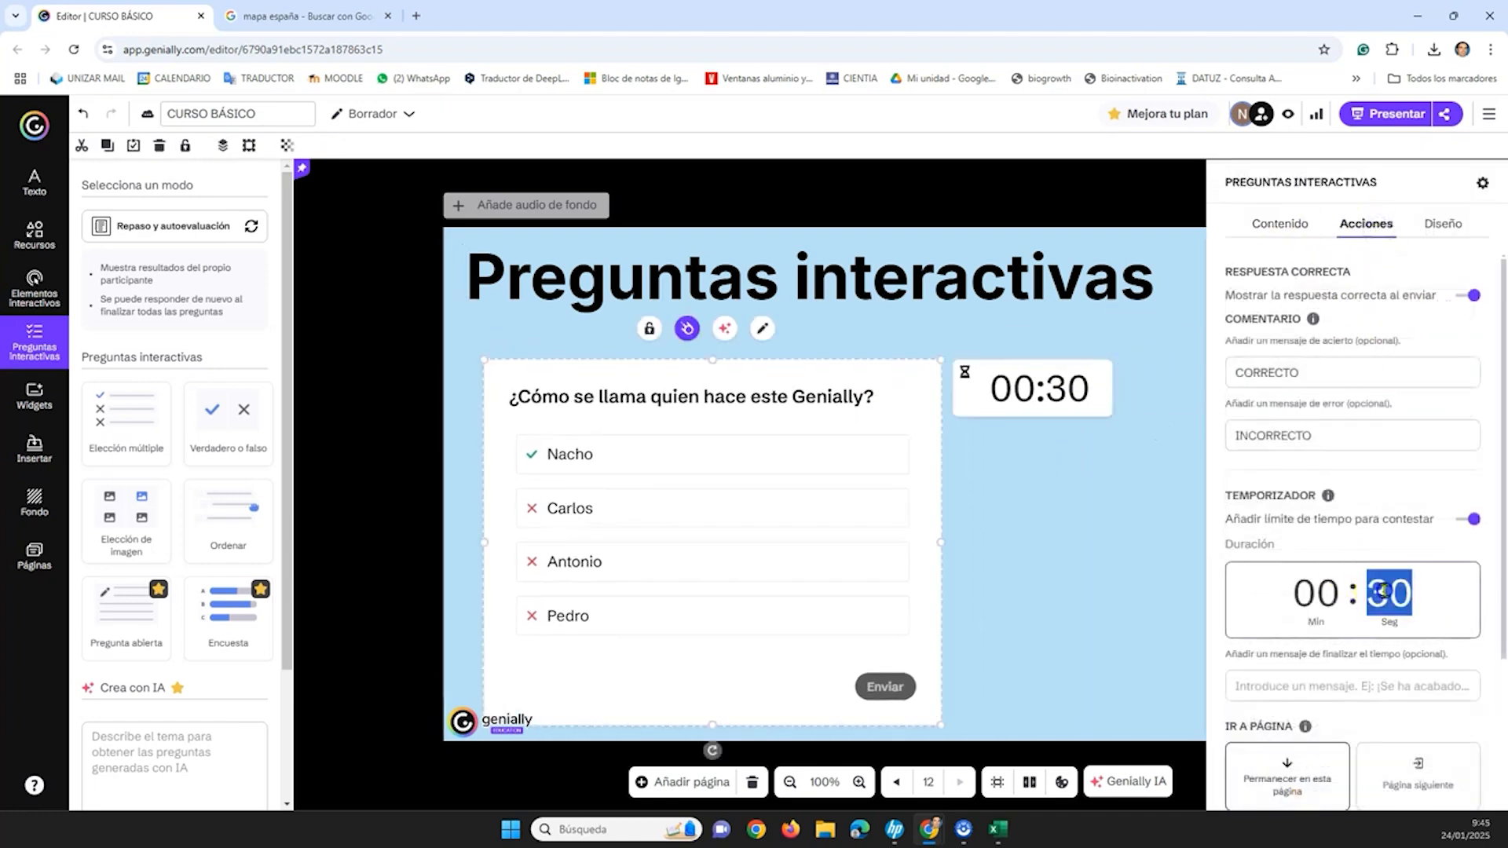
{"action": "type", "text": "05"}
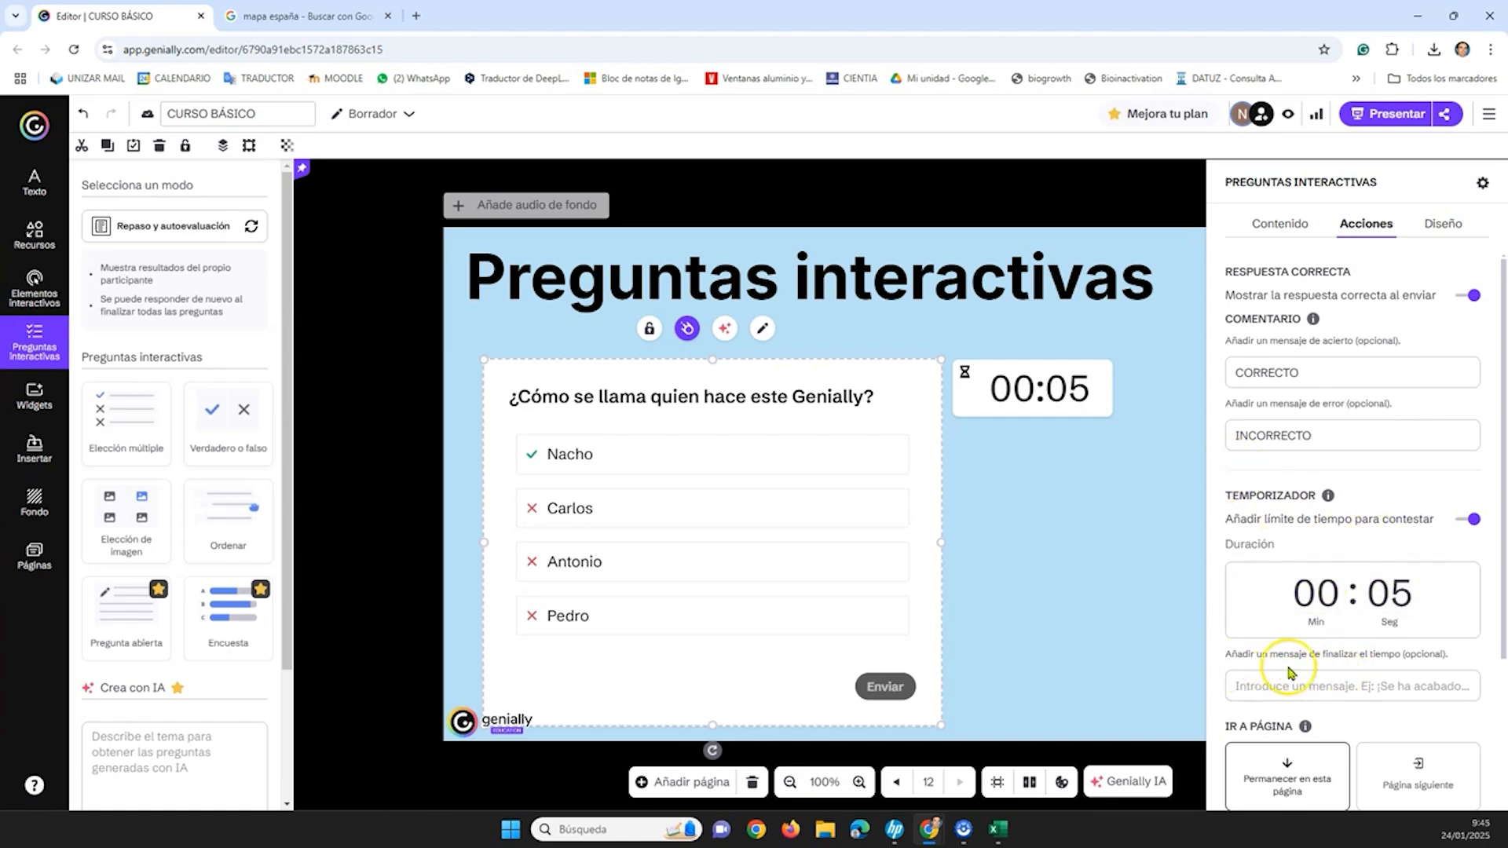
{"action": "left_click", "coordinate": [1343, 688]}
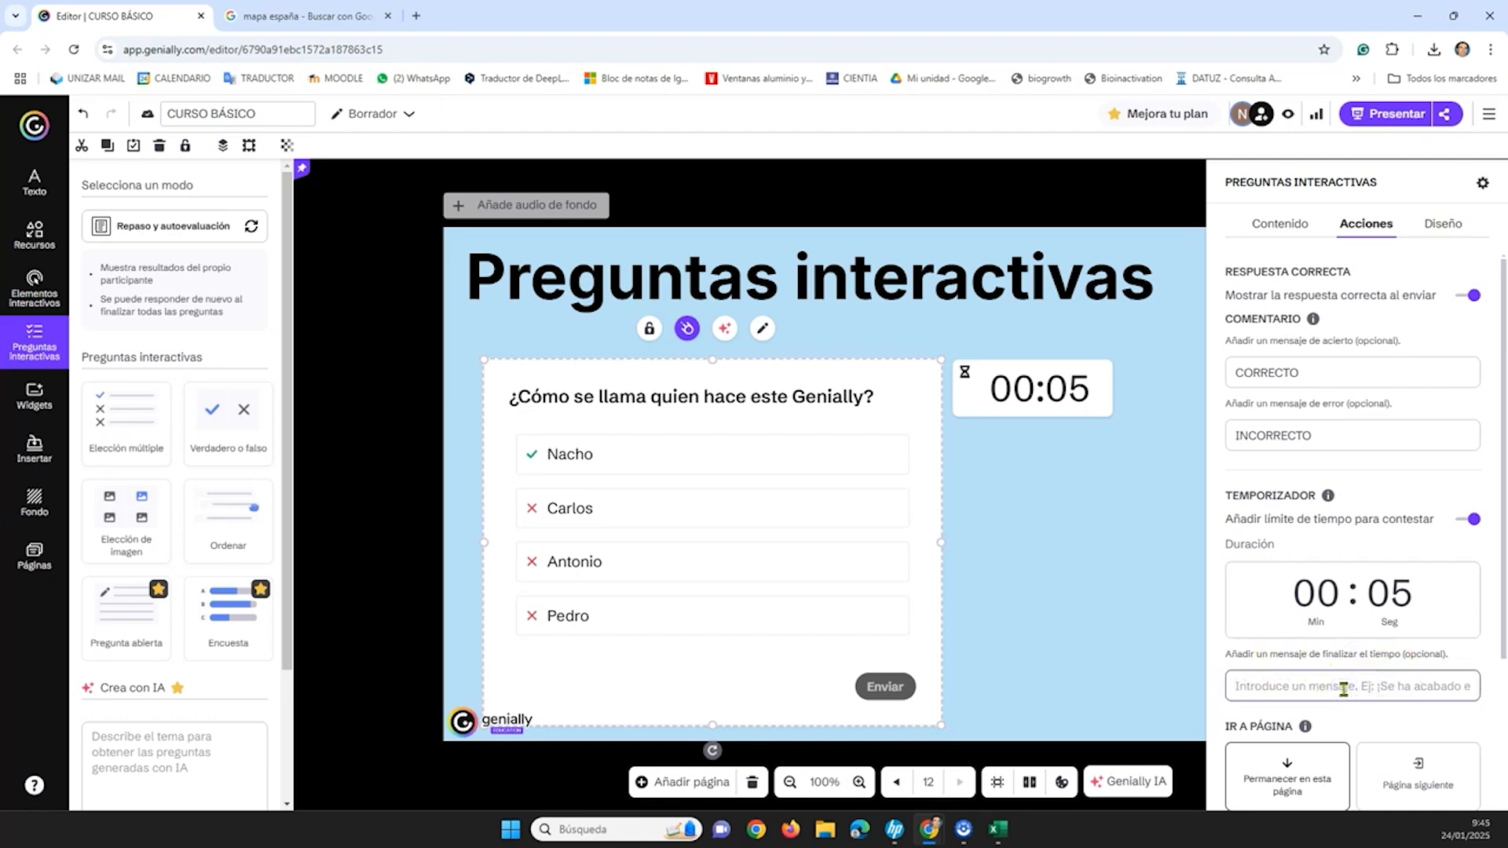
{"action": "type", "text": "SE ACABÓ EL TI"}
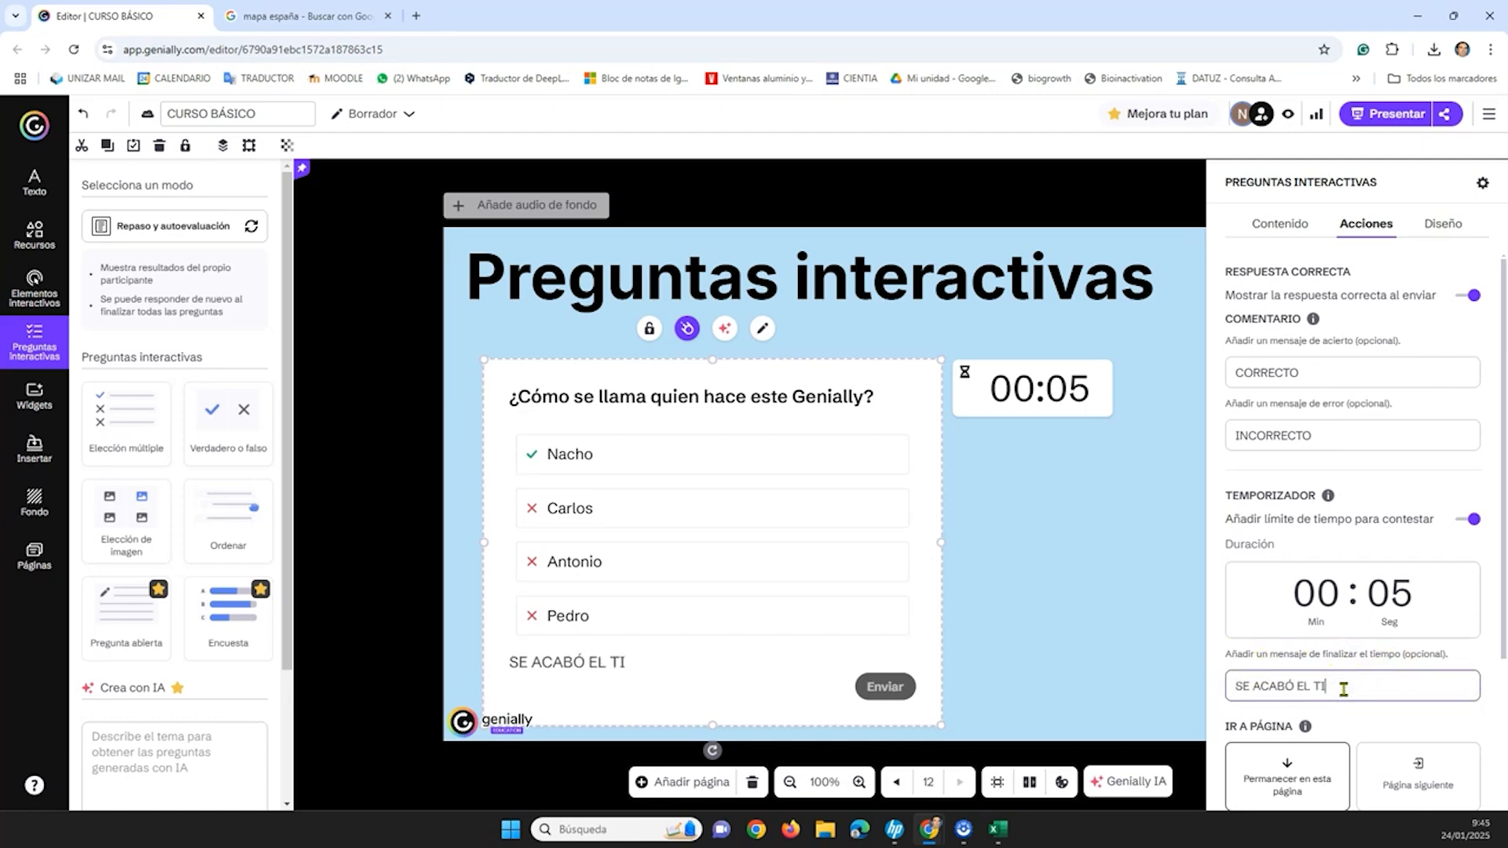
{"action": "type", "text": "EMPO"}
{"action": "scroll", "coordinate": [1344, 689], "scroll_direction": "down", "scroll_amount": 2}
{"action": "left_click", "coordinate": [1049, 387]}
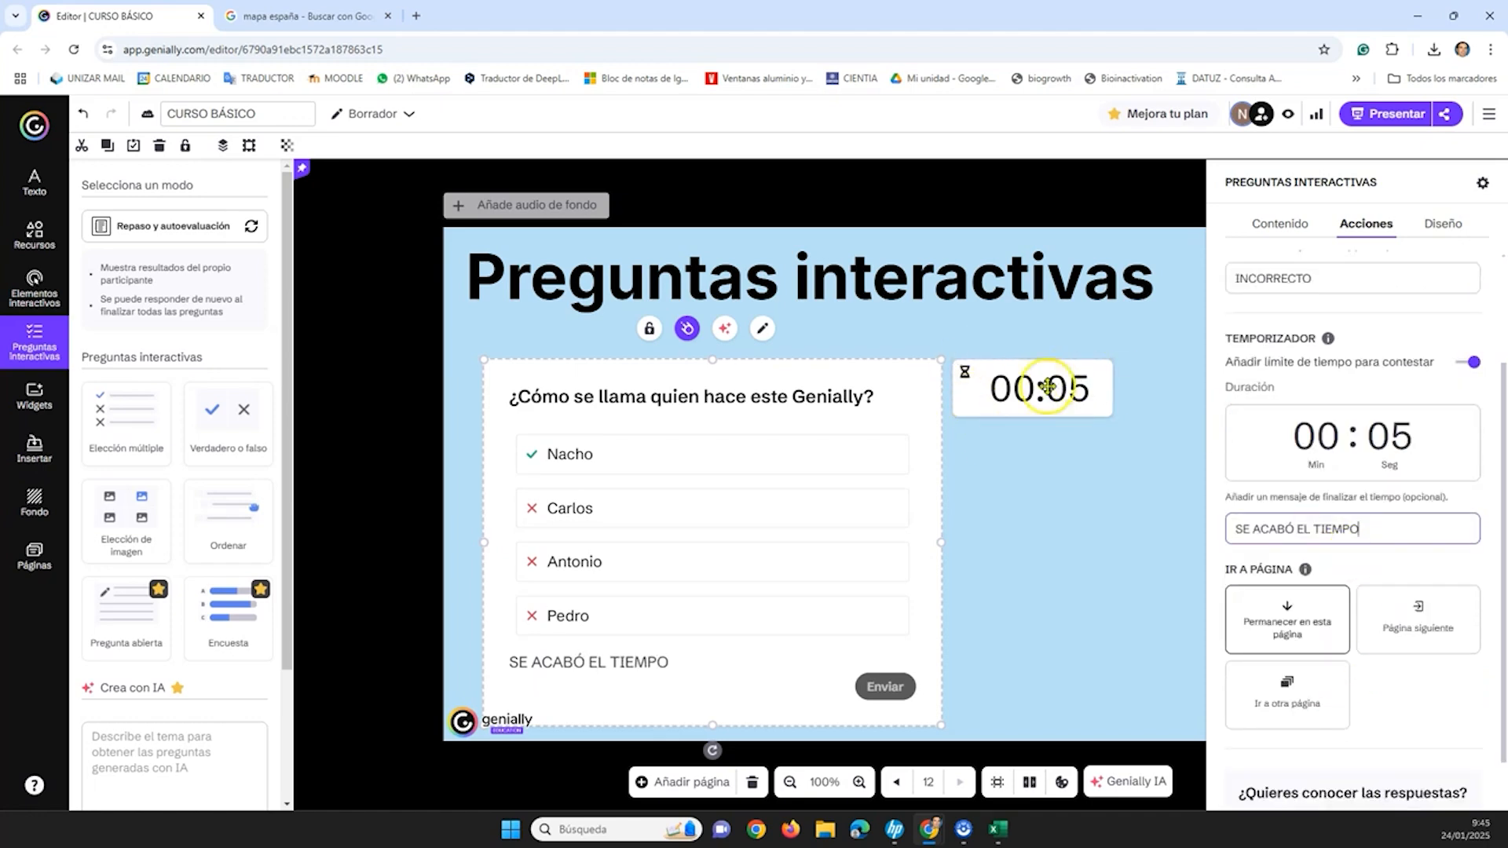
{"action": "left_click", "coordinate": [901, 688]}
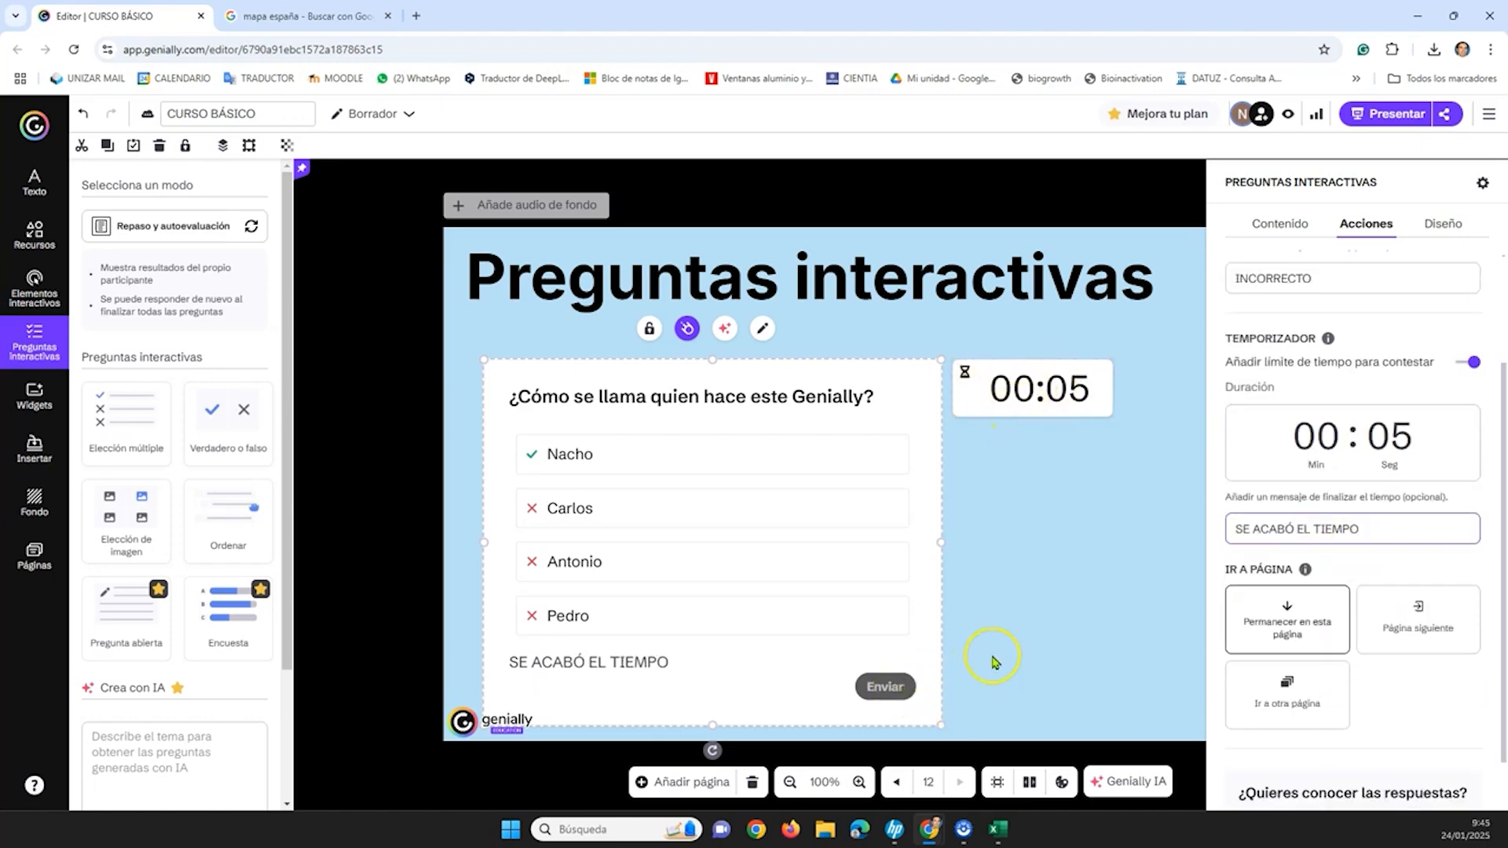
- Check the question's page navigation options and set it to go to Página siguiente
{"action": "mouse_move", "coordinate": [1305, 572]}
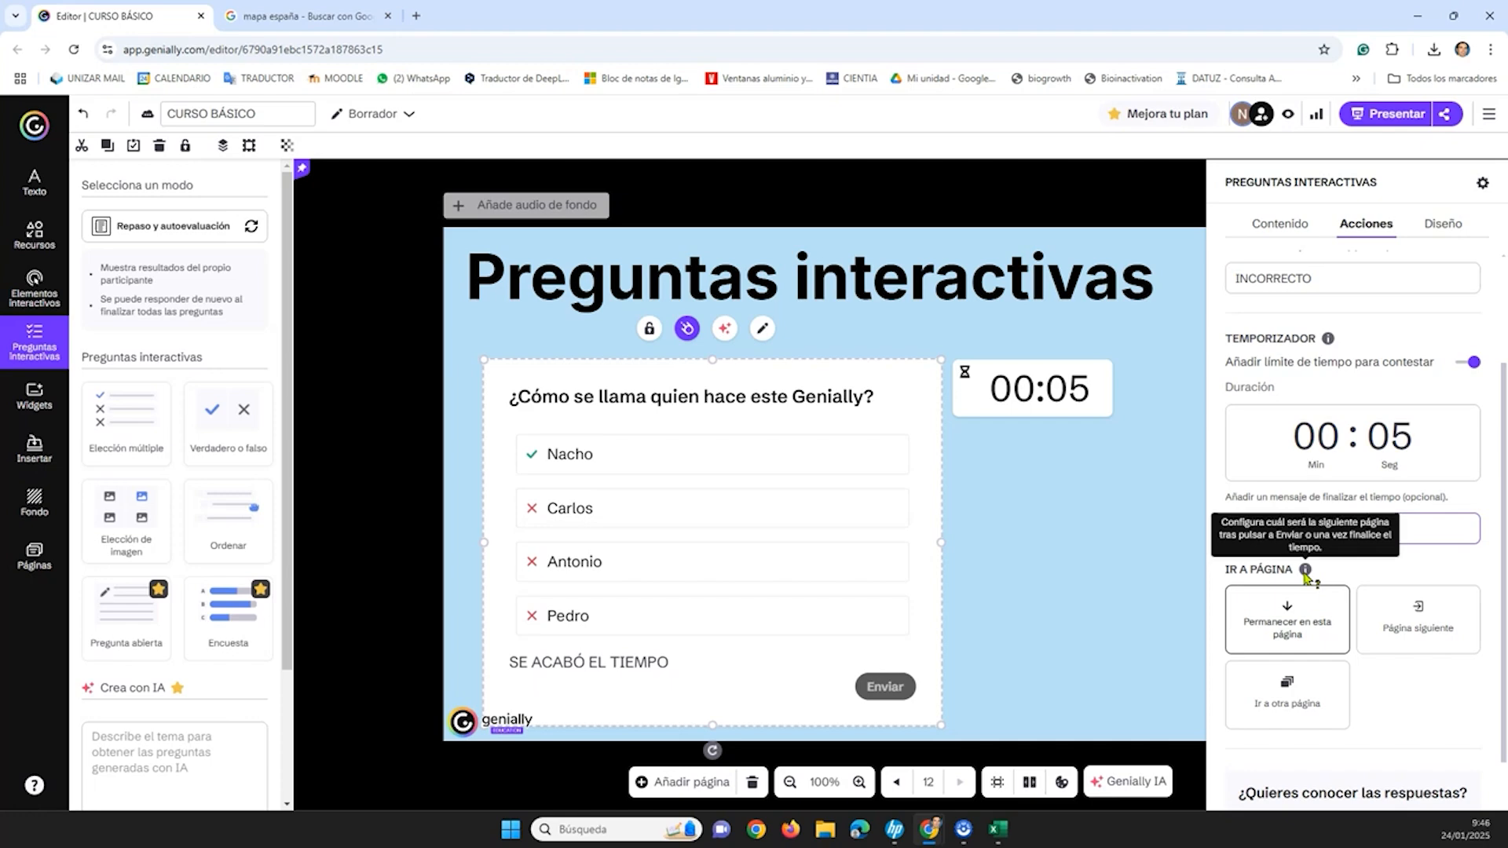
{"action": "left_click", "coordinate": [1296, 627]}
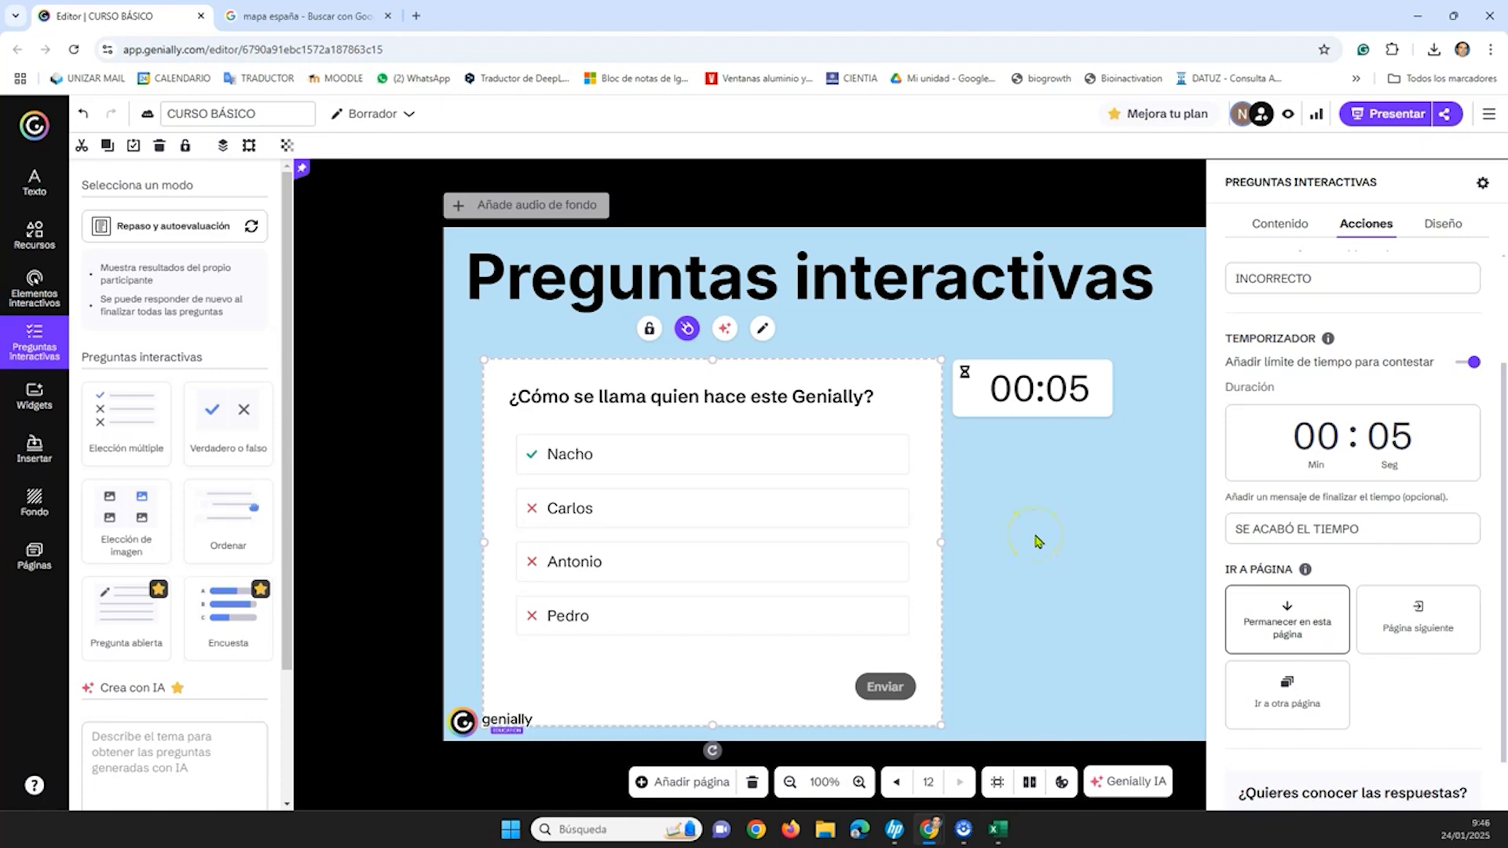
{"action": "left_click", "coordinate": [1391, 615]}
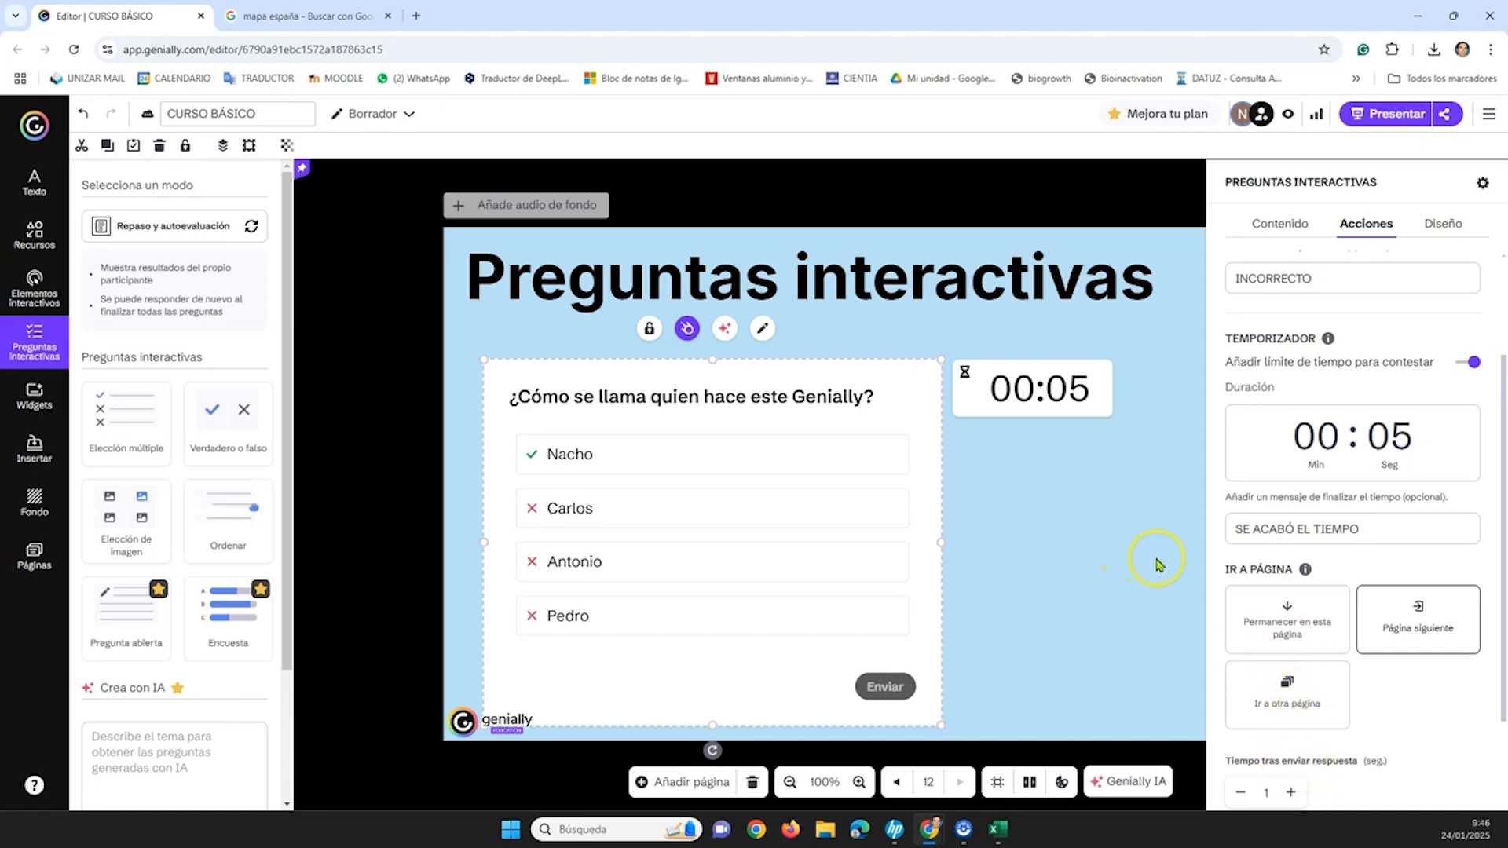
- Try the Horizontal layout for the question, return it to Vertical and look over the available styles
{"action": "left_click", "coordinate": [1444, 227]}
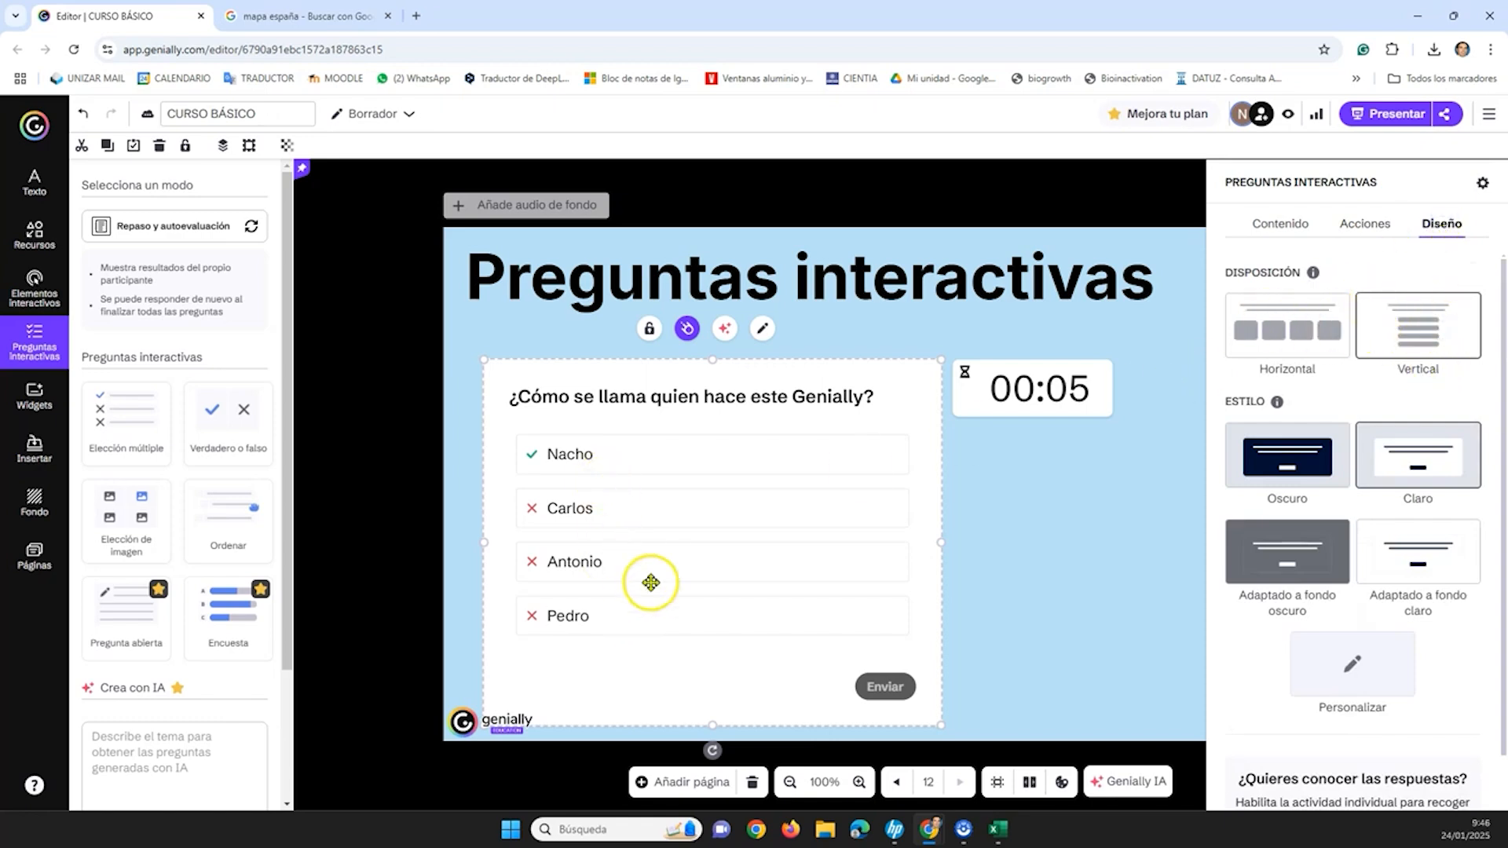
{"action": "left_click", "coordinate": [1309, 333]}
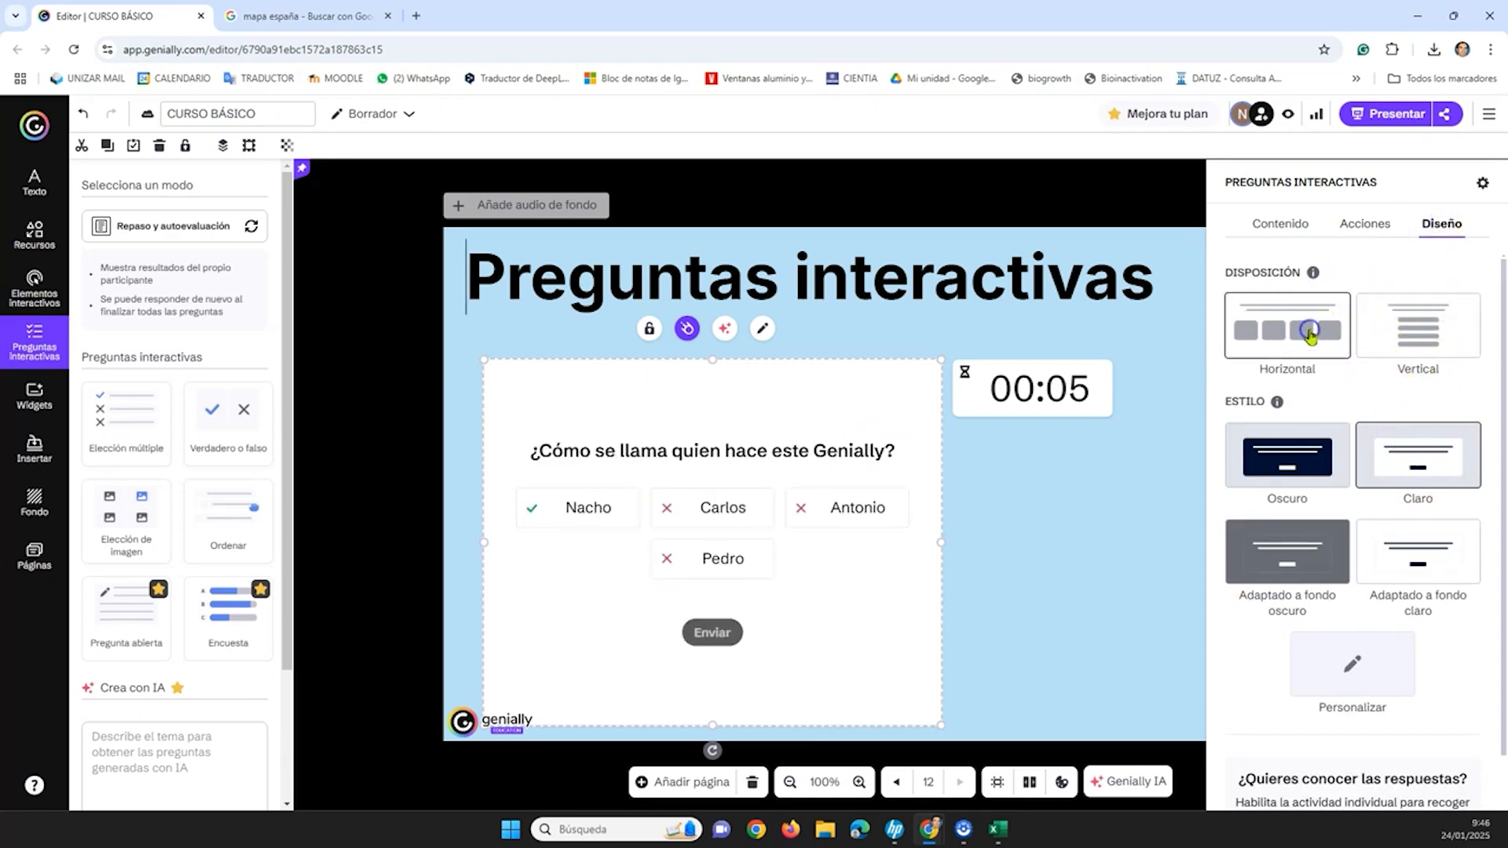
{"action": "left_click", "coordinate": [1423, 334]}
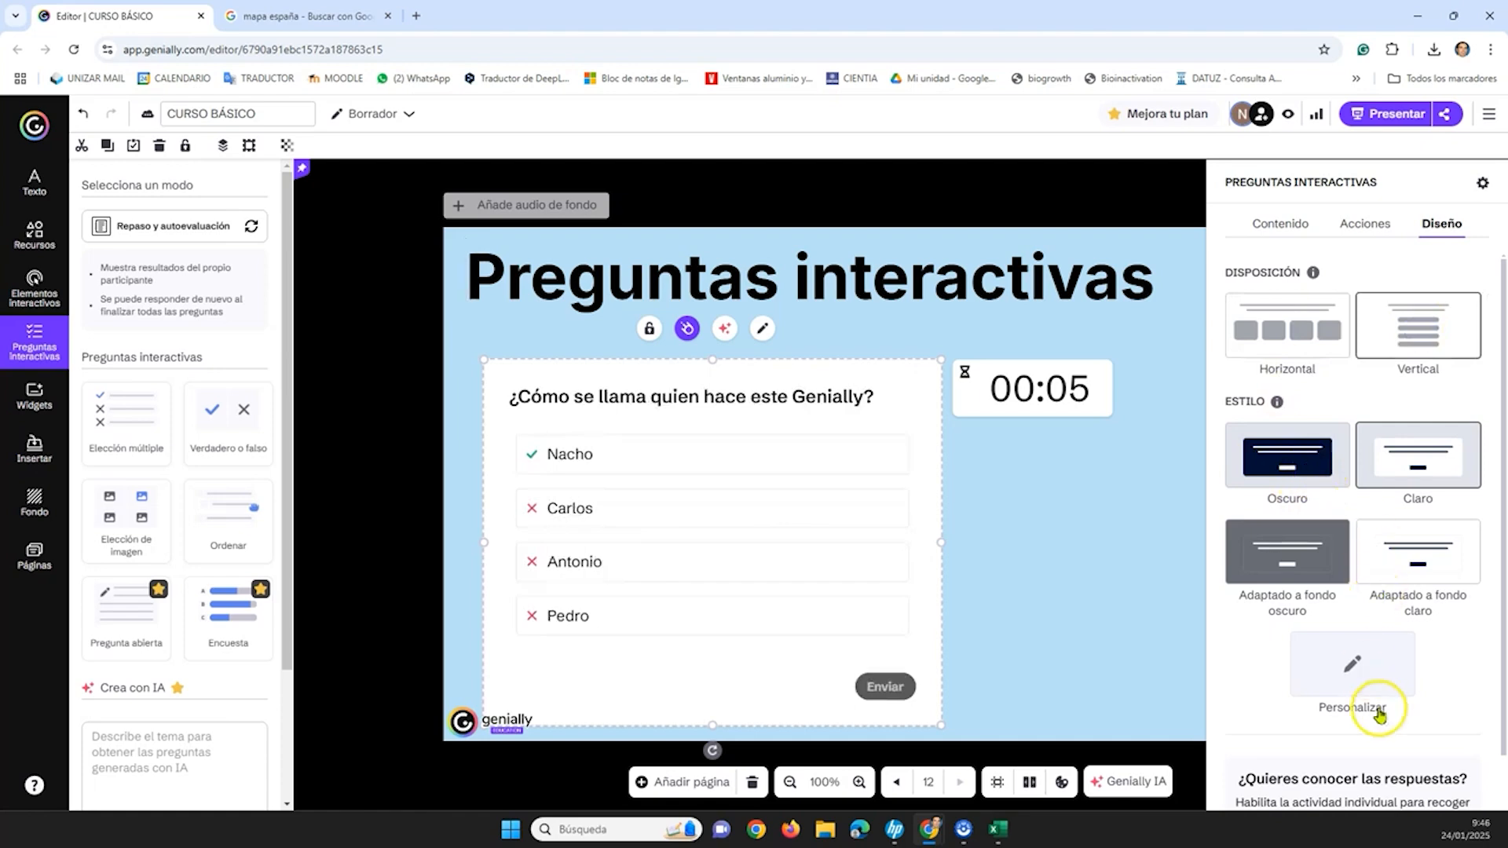
{"action": "scroll", "coordinate": [1360, 688], "scroll_direction": "down", "scroll_amount": 2}
{"action": "scroll", "coordinate": [1303, 487], "scroll_direction": "up", "scroll_amount": 2}
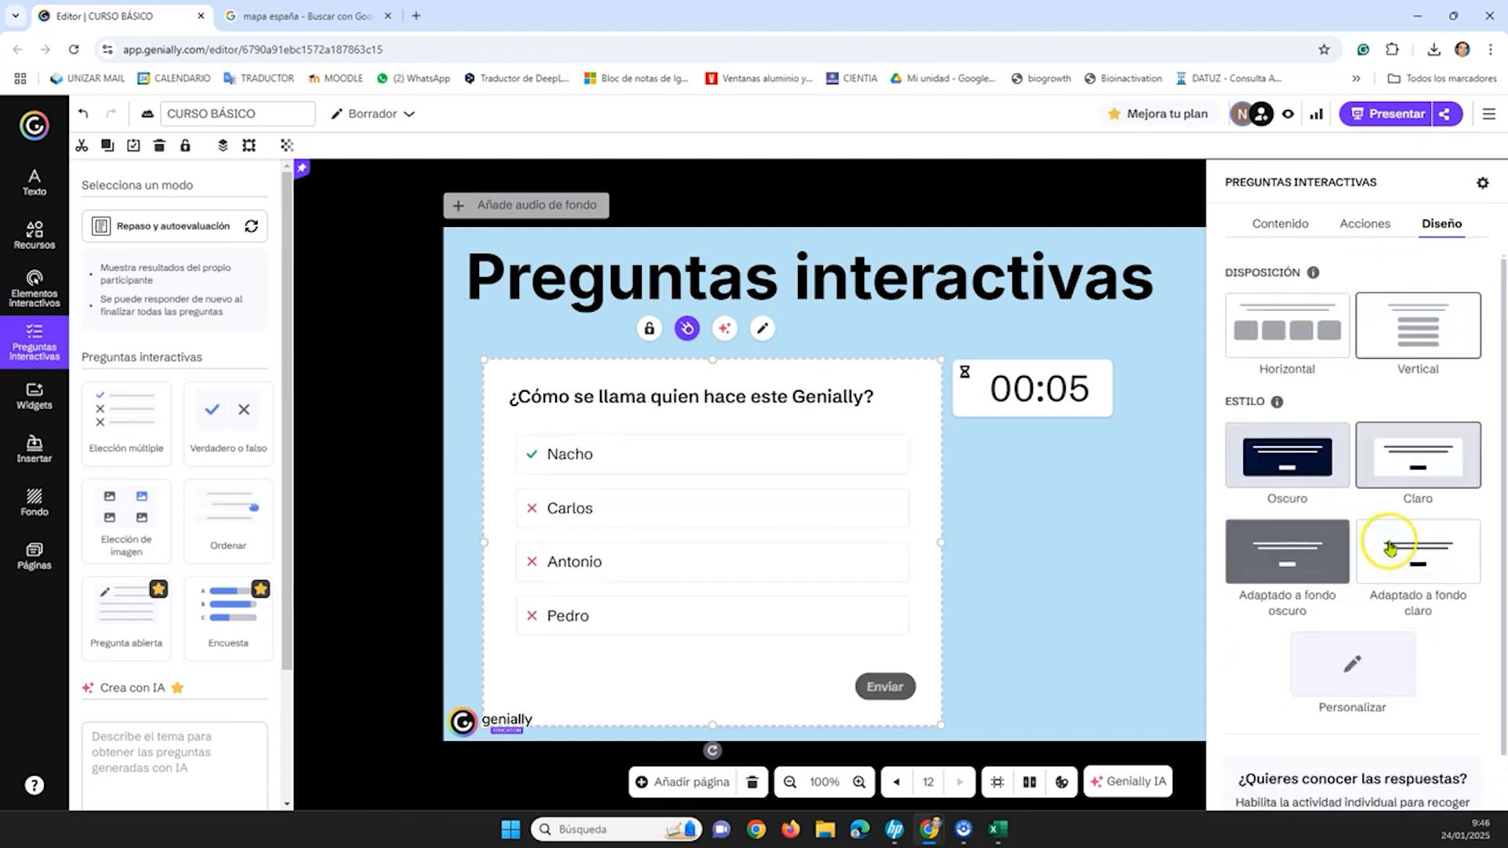
- Reapply the Repaso y autoevaluación mode in the question settings and deselect the question
{"action": "left_click", "coordinate": [1484, 186]}
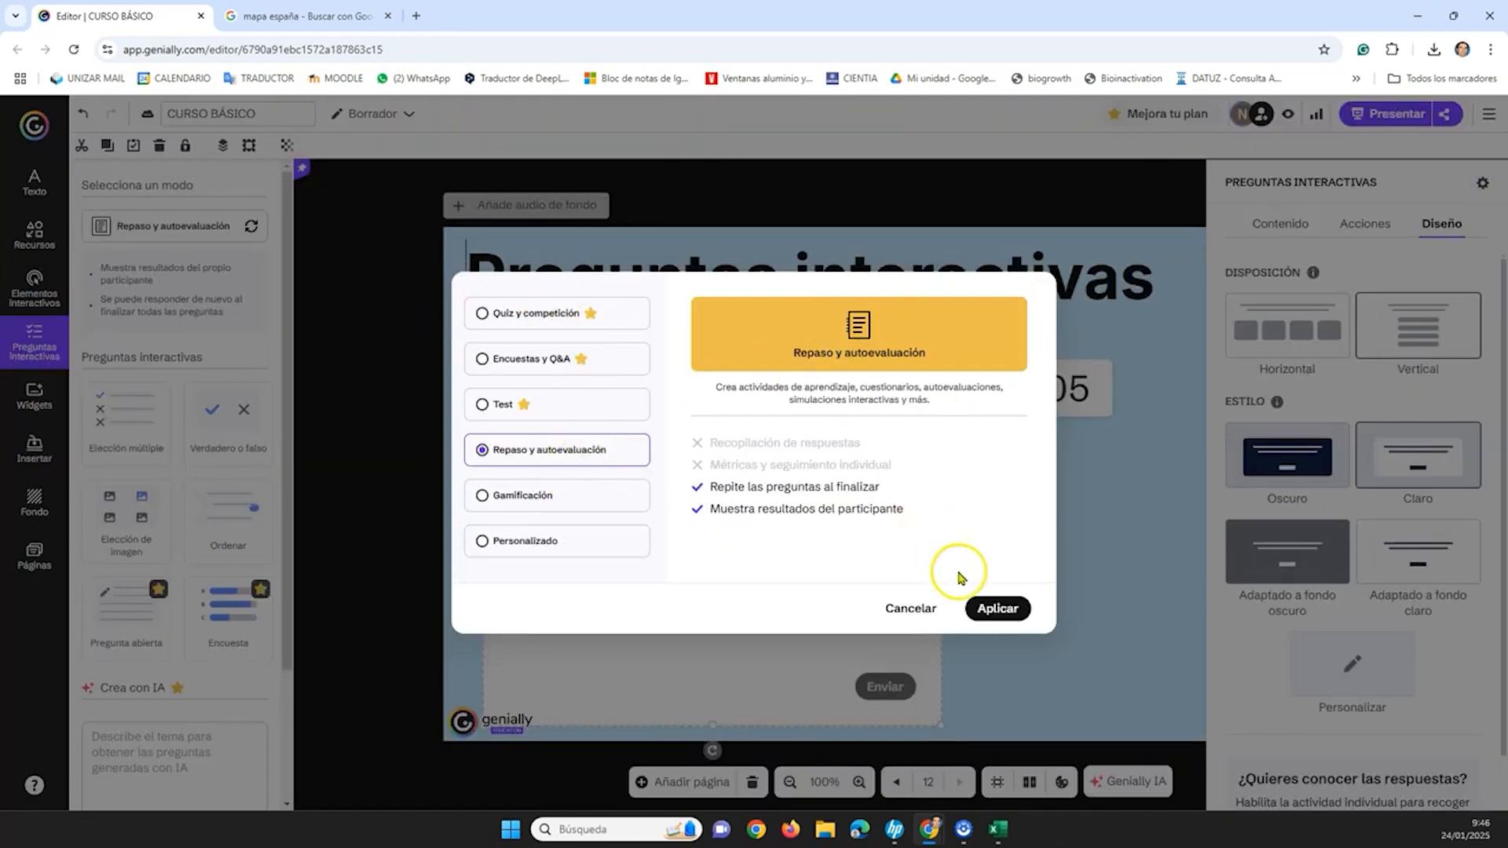
{"action": "left_click", "coordinate": [995, 611]}
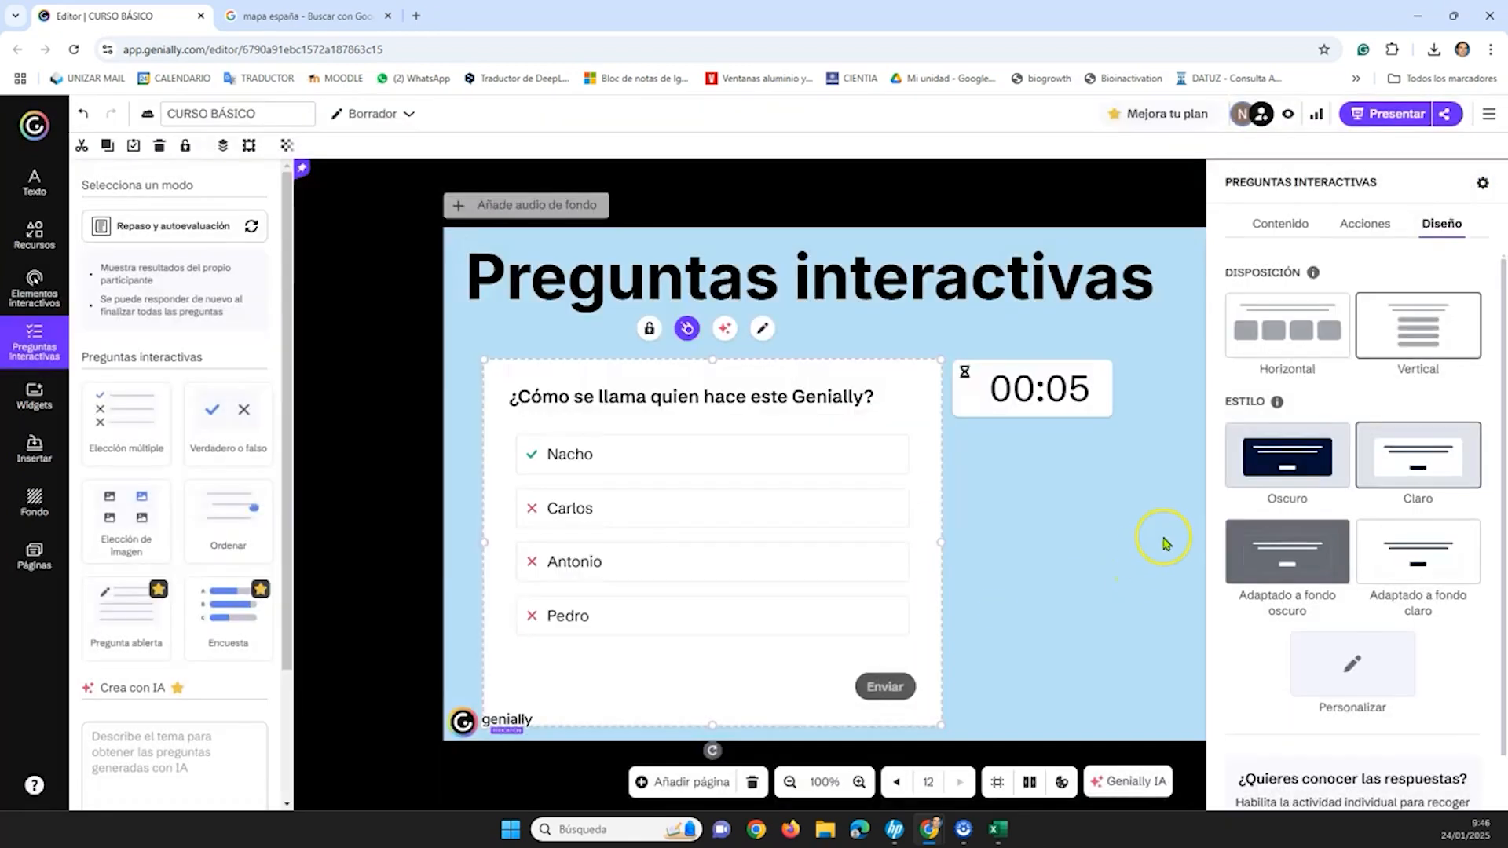
{"action": "left_click", "coordinate": [1165, 542]}
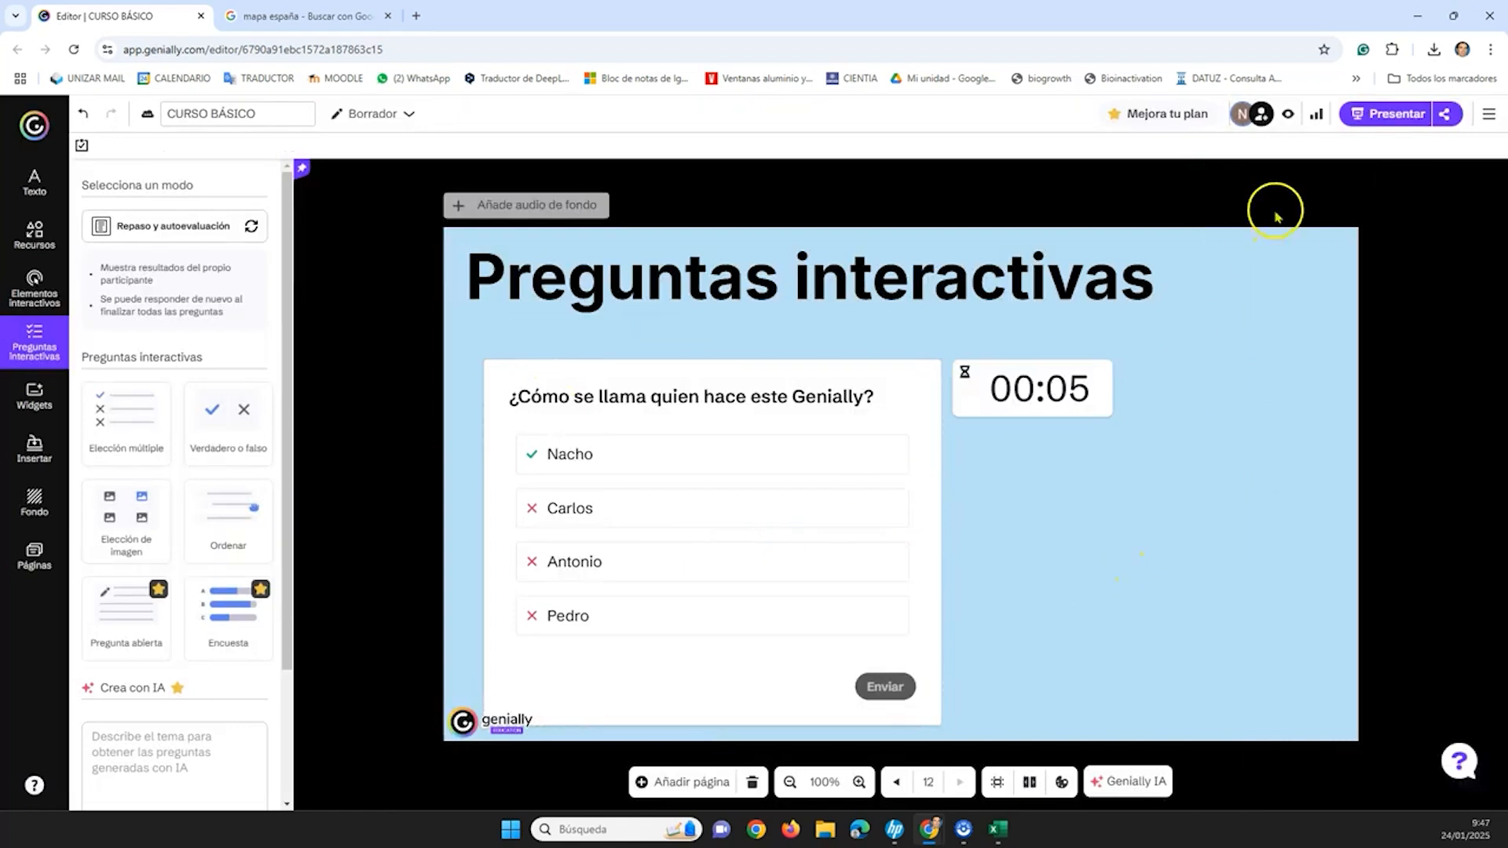
- Preview the multiple-choice question, submit the correct answer, restart the answering, check the cleared results and return to editing
{"action": "left_click", "coordinate": [1288, 114]}
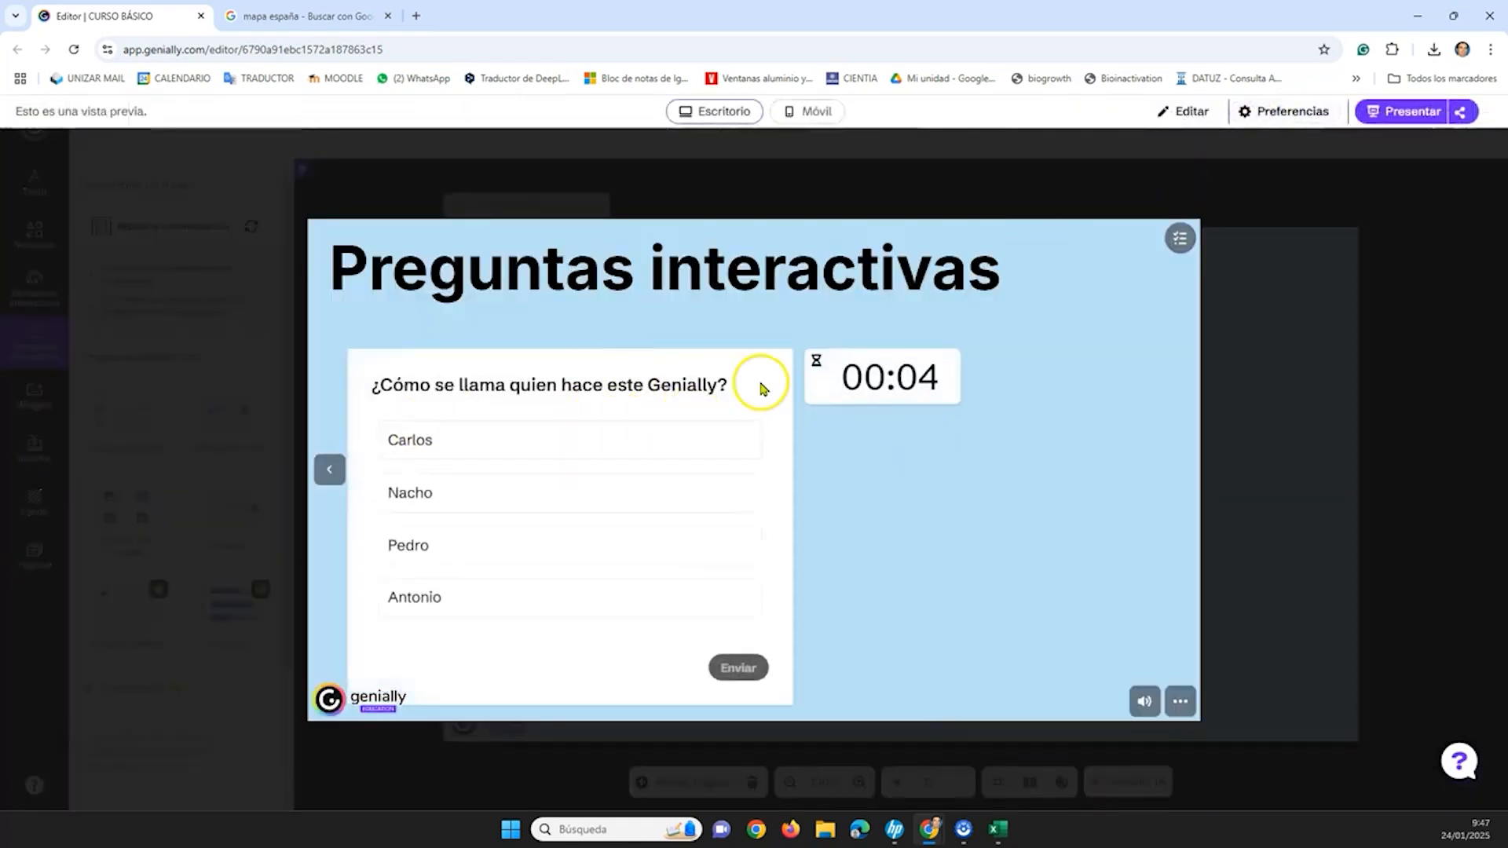
{"action": "left_click", "coordinate": [472, 496]}
{"action": "left_click", "coordinate": [722, 668]}
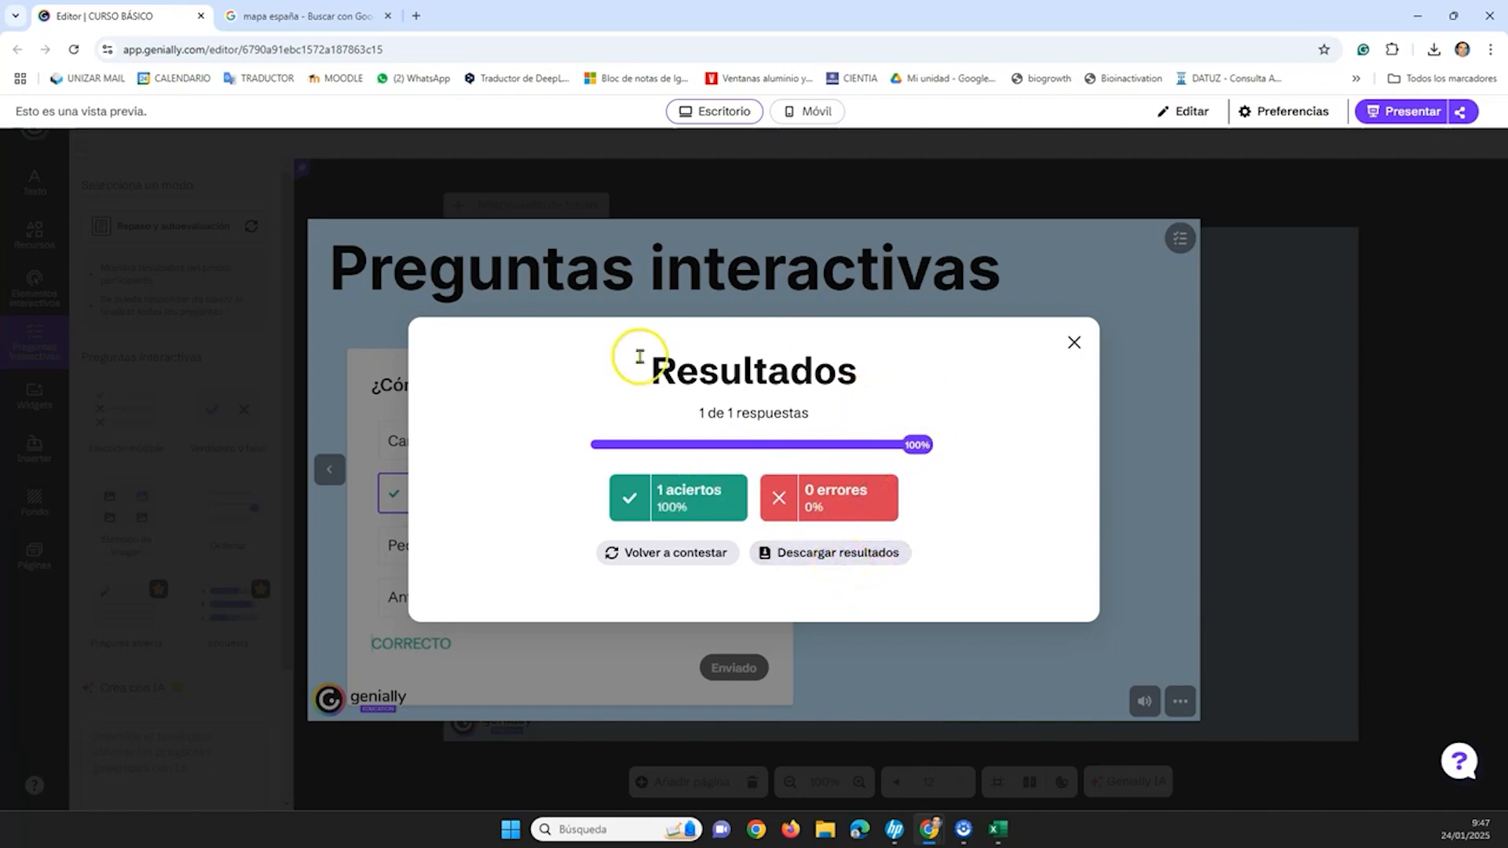
{"action": "left_click", "coordinate": [637, 554]}
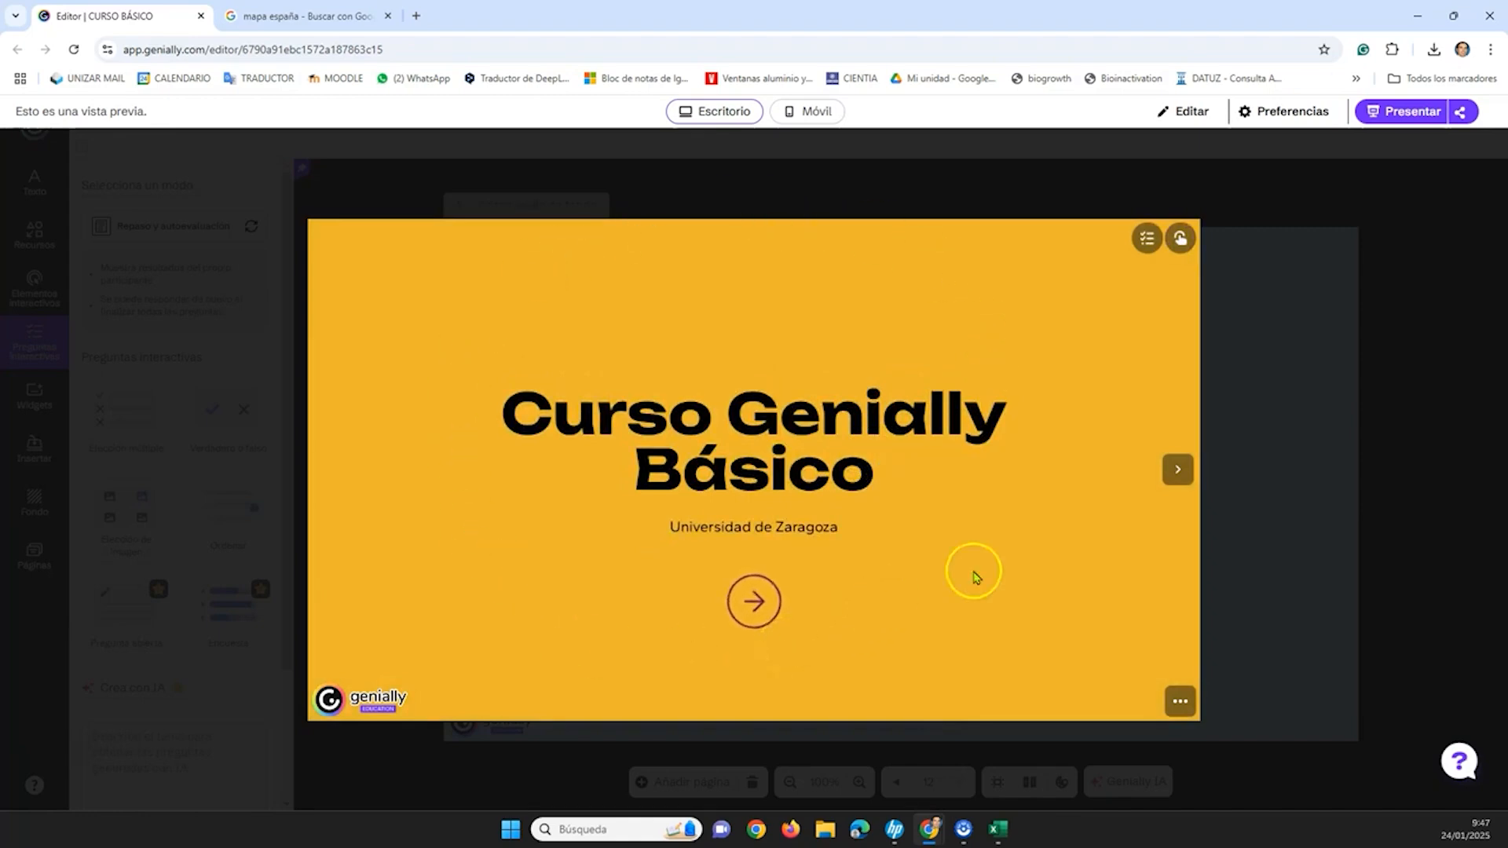
{"action": "left_click", "coordinate": [1147, 240]}
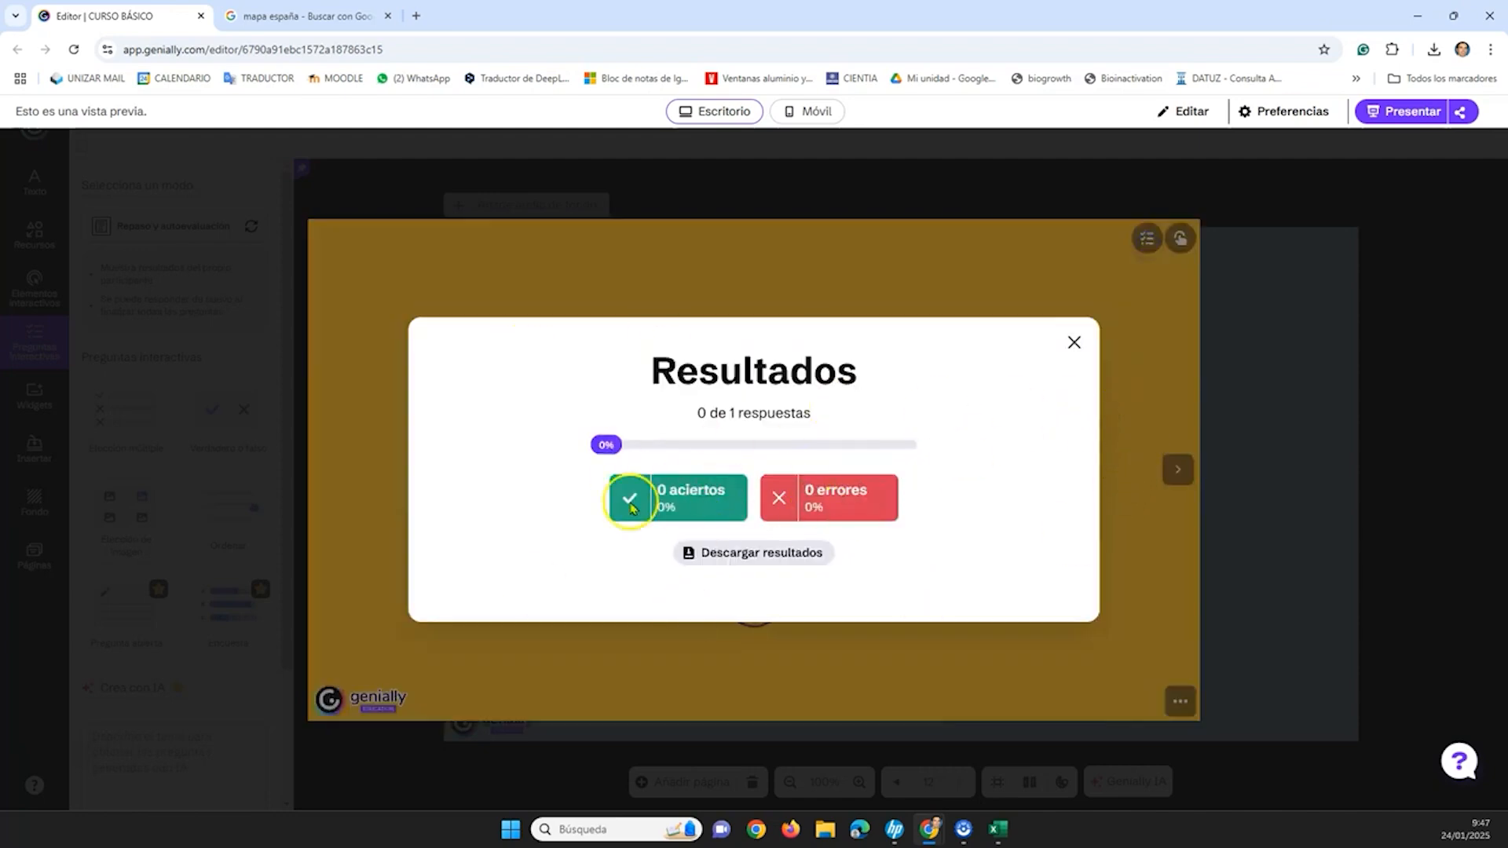
{"action": "left_click", "coordinate": [1075, 344]}
{"action": "key", "text": "Escape"}
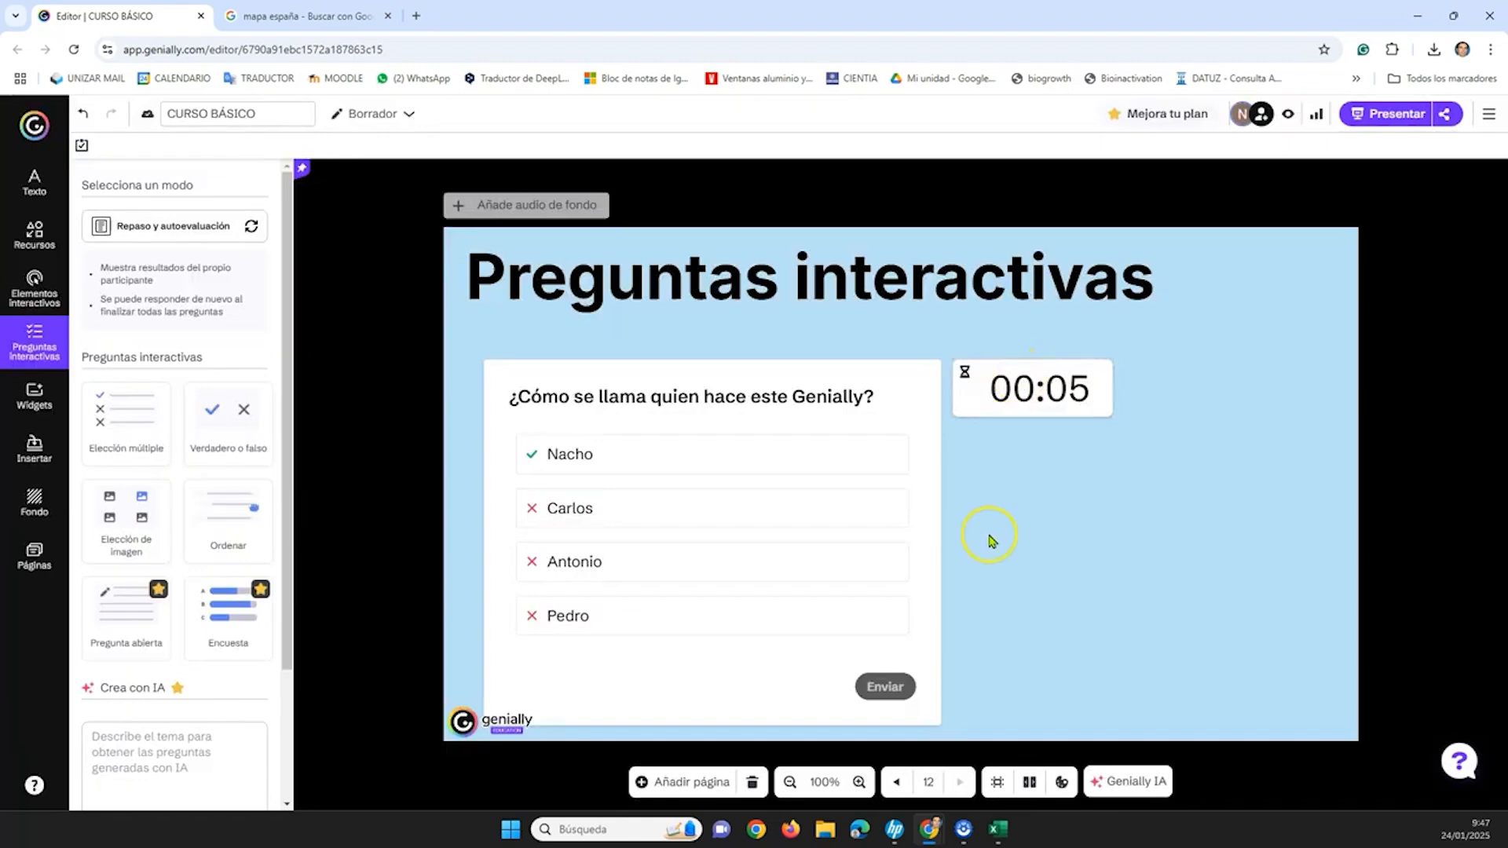
- Review the question timer's duration and time-out message in its action settings, and deselect it
{"action": "left_click", "coordinate": [967, 399]}
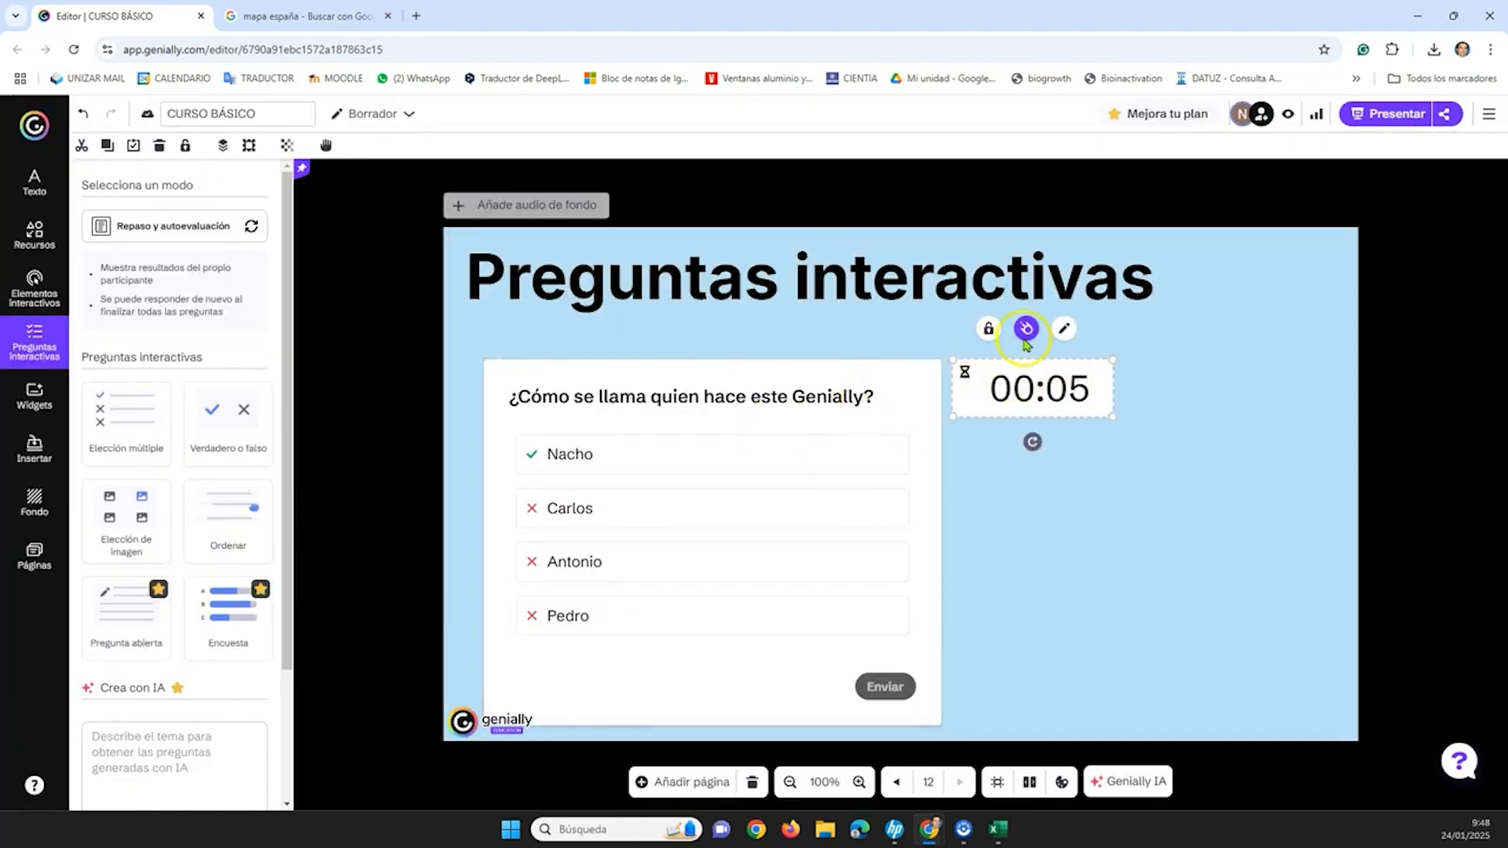
{"action": "left_click", "coordinate": [1063, 329]}
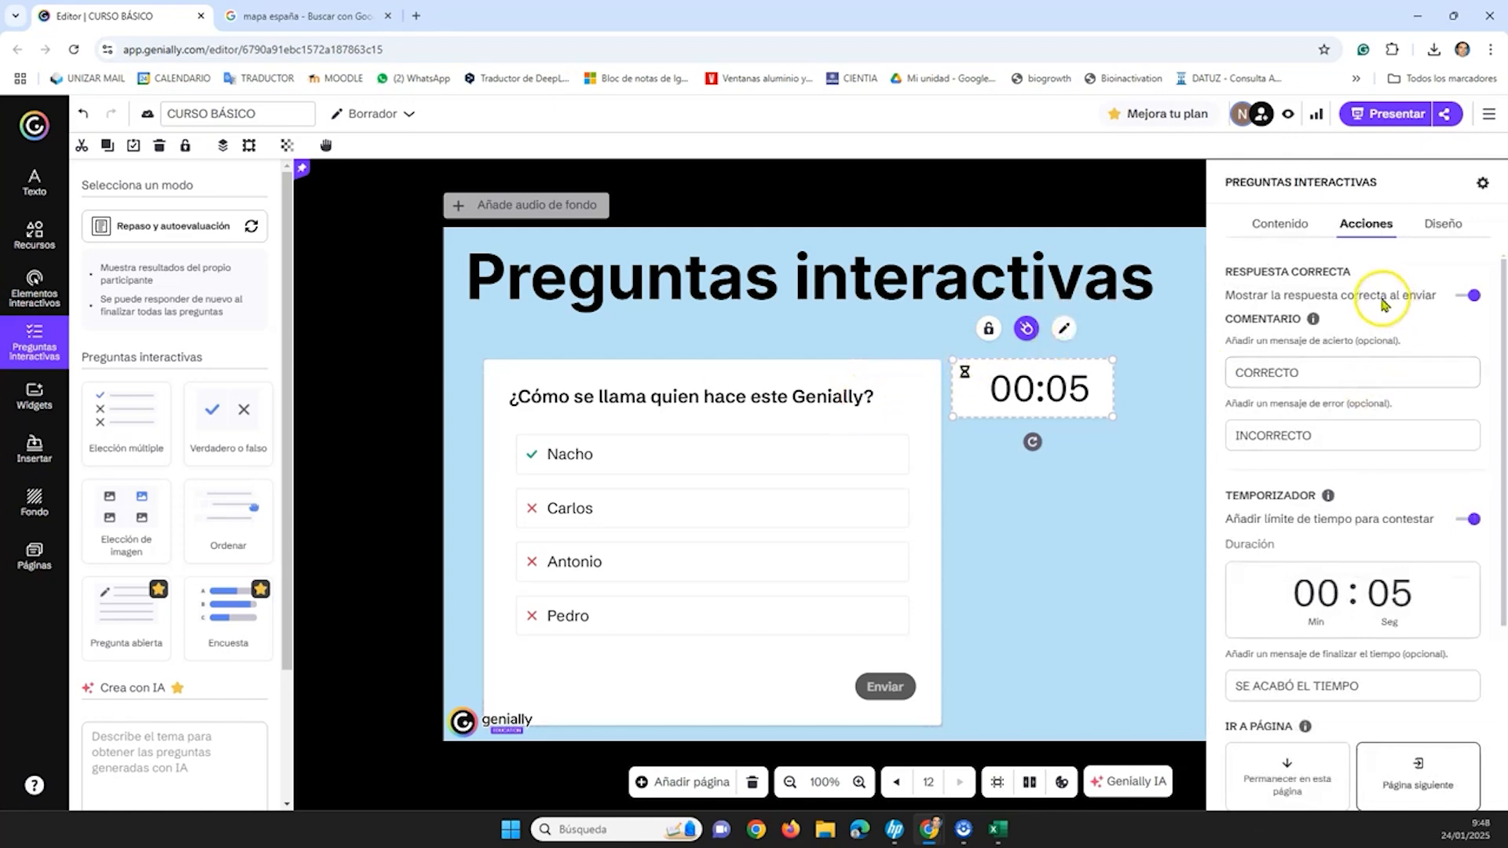
{"action": "left_click", "coordinate": [1367, 594]}
{"action": "left_click", "coordinate": [1171, 455]}
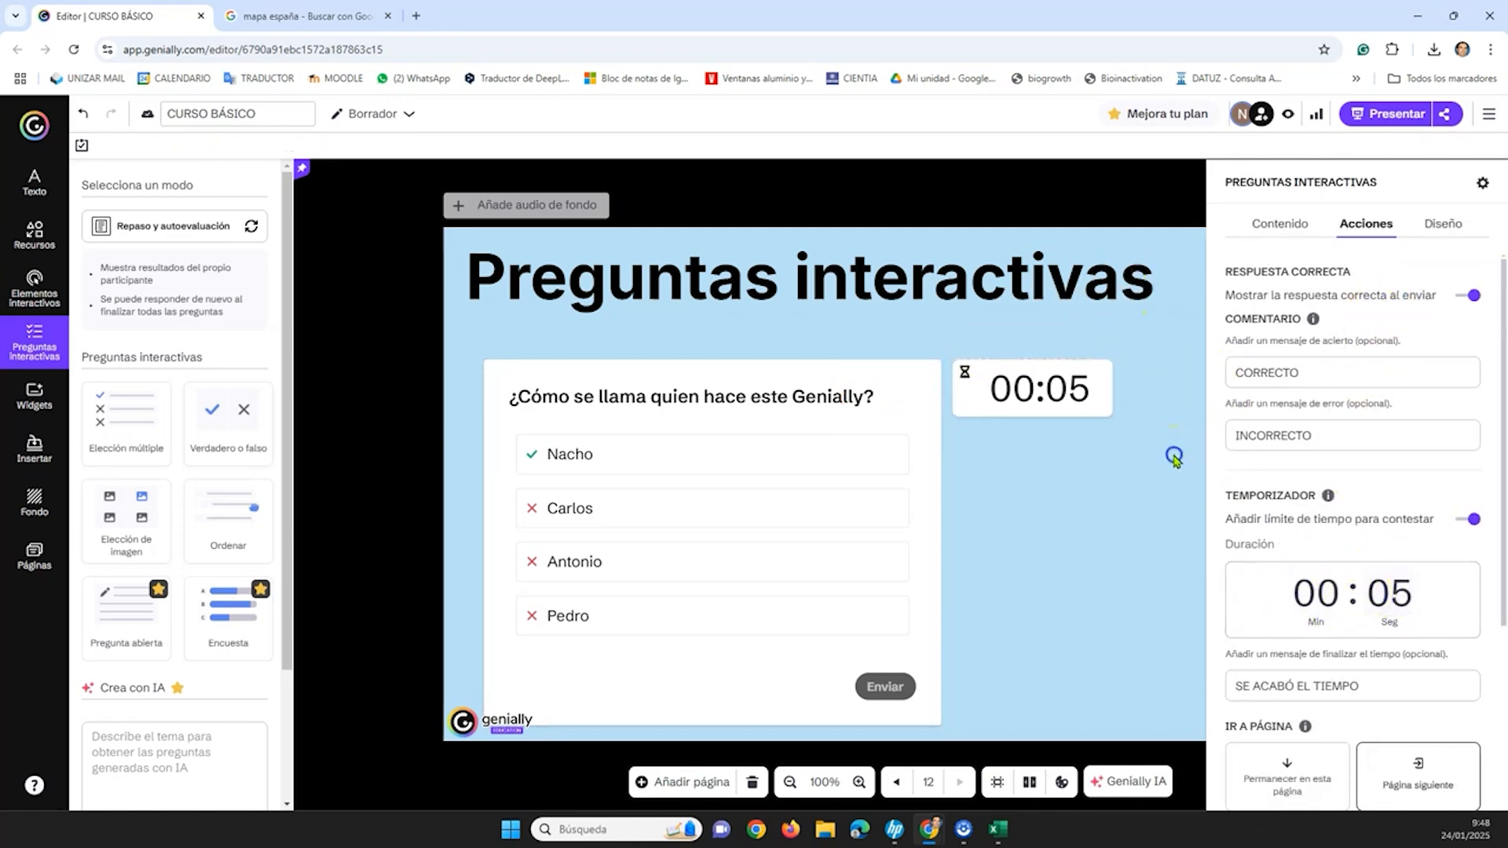
- Preview the question without answering until its time runs out, and return to editing
{"action": "left_click", "coordinate": [1288, 118]}
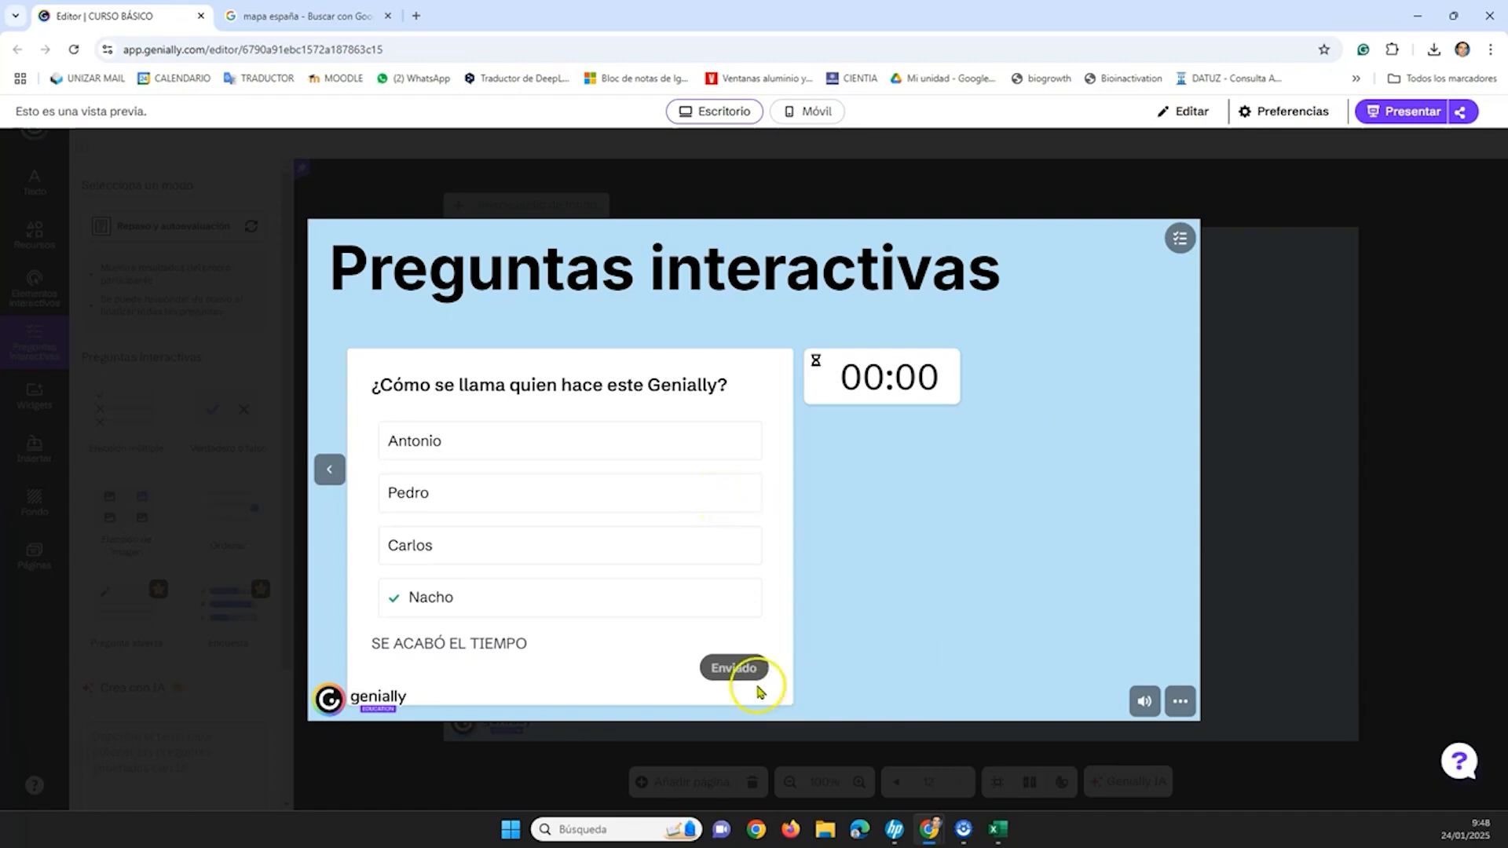
{"action": "key", "text": "Escape"}
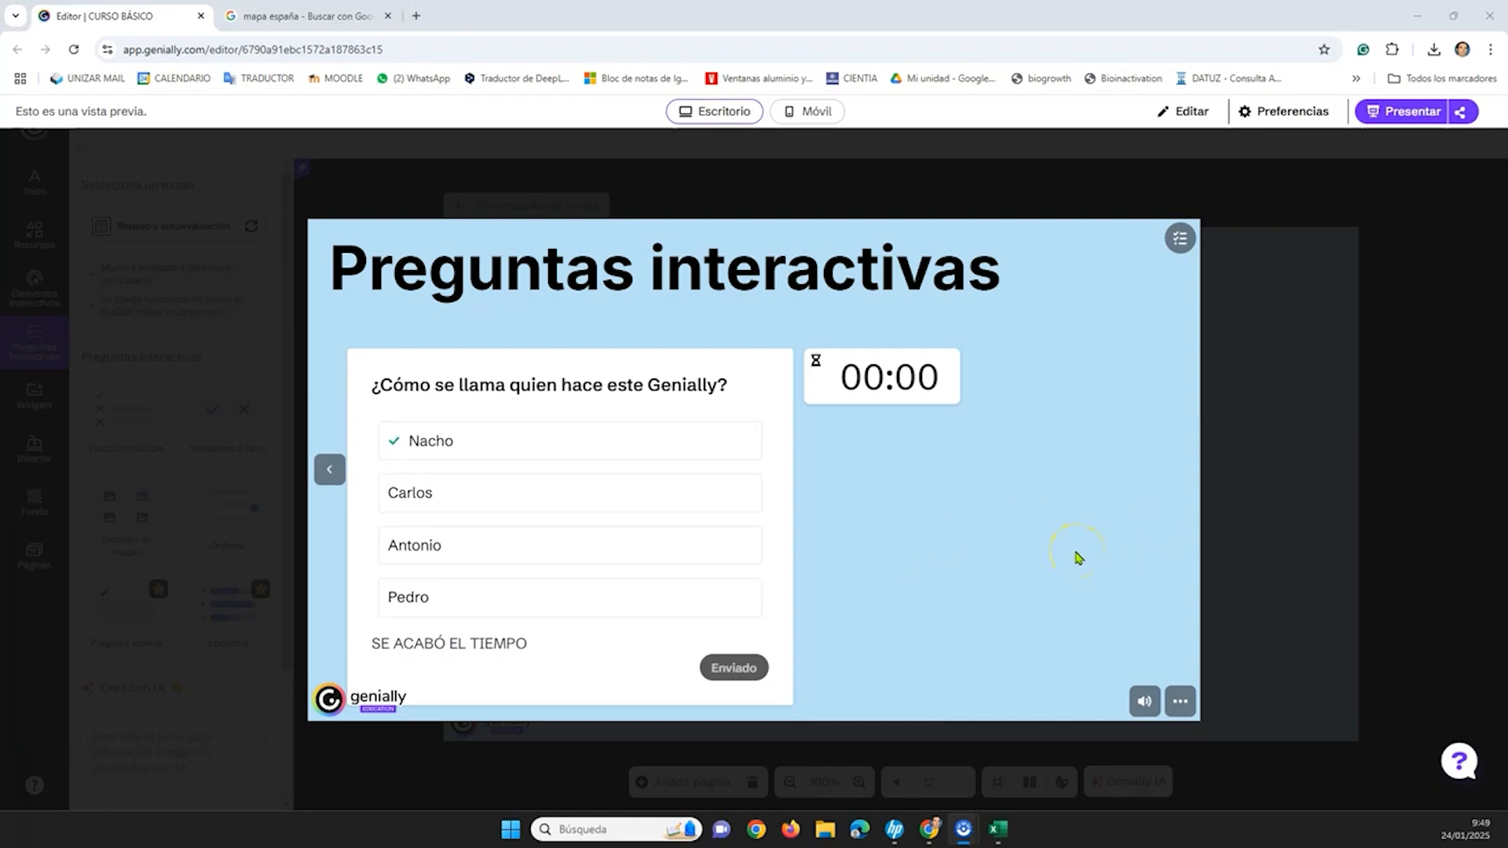
{"action": "left_click", "coordinate": [1171, 111]}
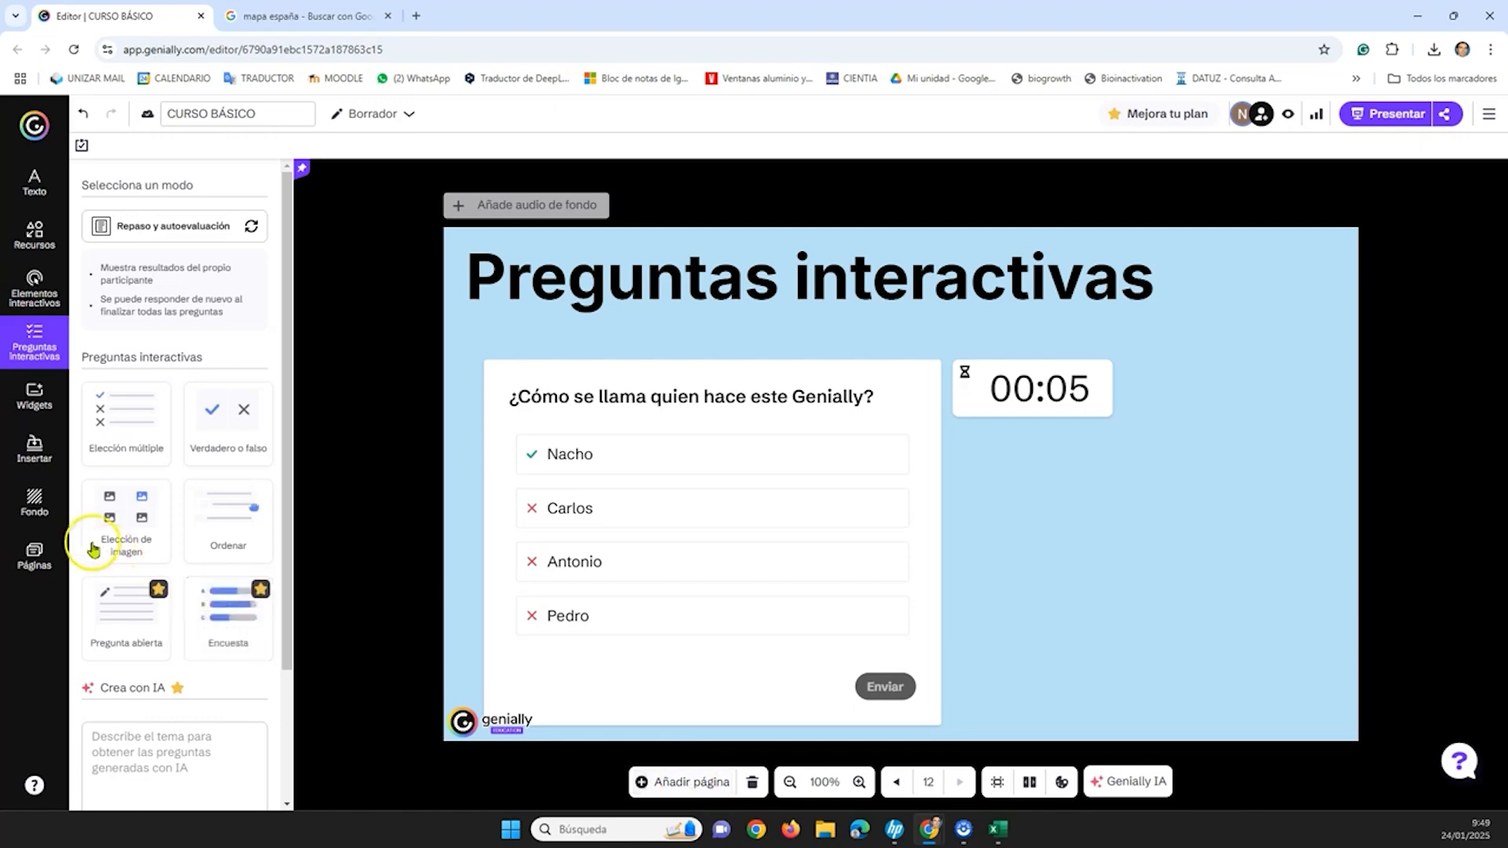
- On a copy of the Preguntas interactivas page, insert a Verdadero o falso question below the title with its timer beside it
{"action": "left_click", "coordinate": [44, 562]}
{"action": "left_click", "coordinate": [38, 345]}
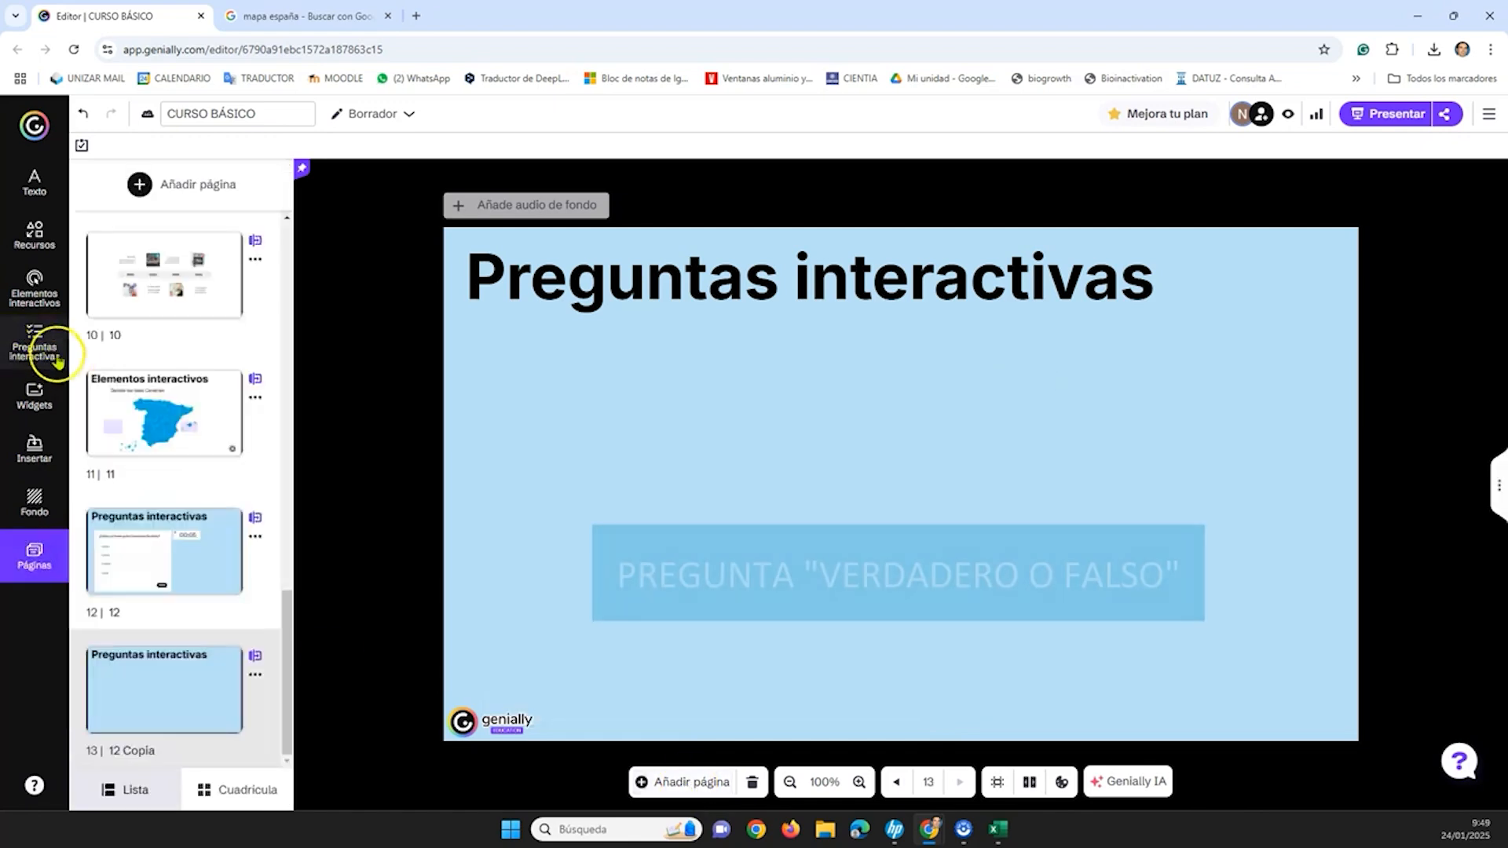
{"action": "left_click", "coordinate": [241, 429]}
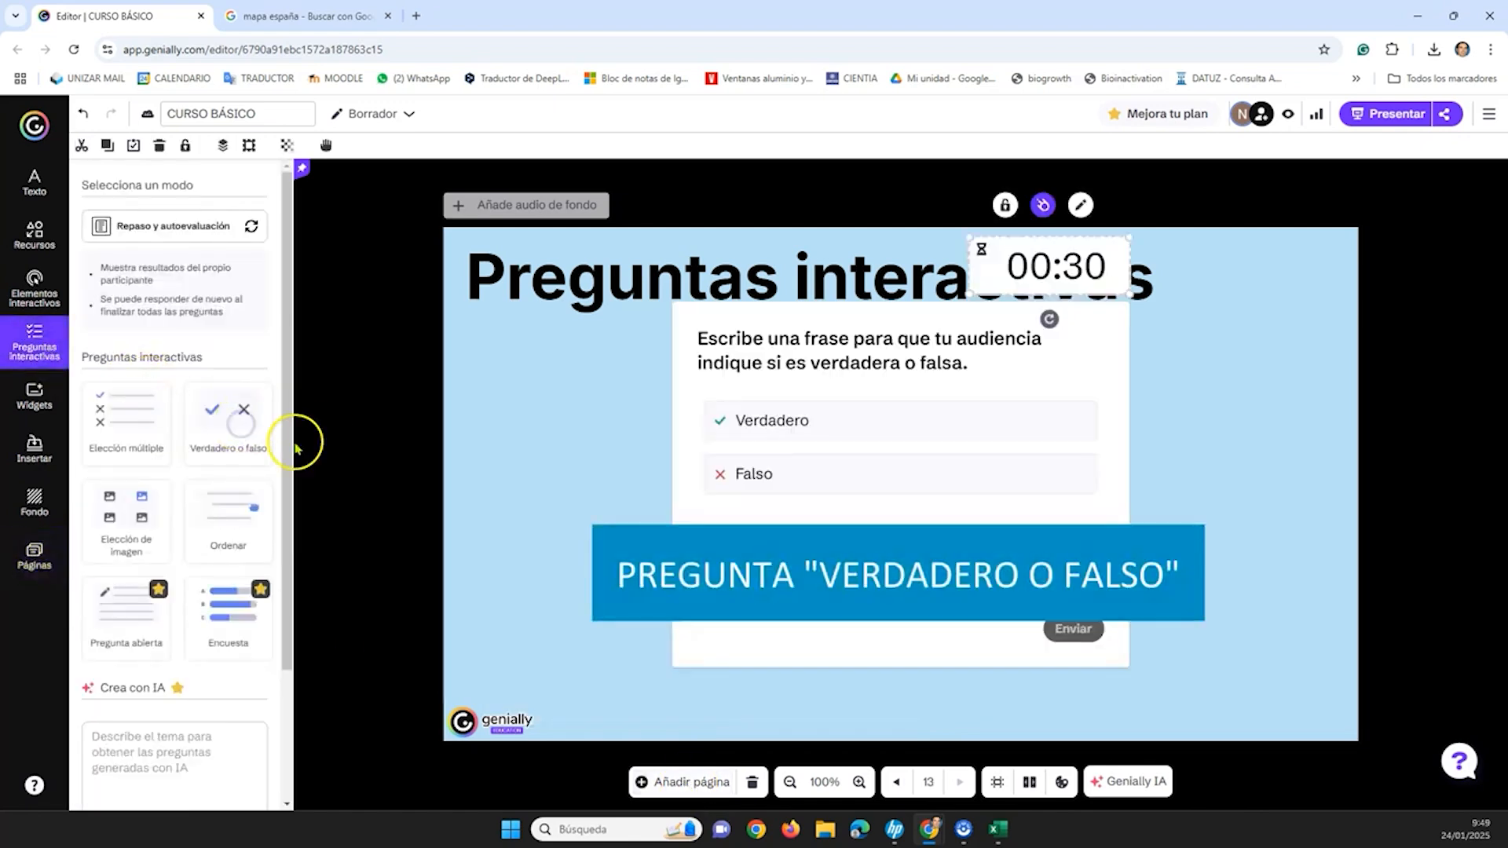
{"action": "left_click_drag", "start_coordinate": [784, 337], "coordinate": [714, 361]}
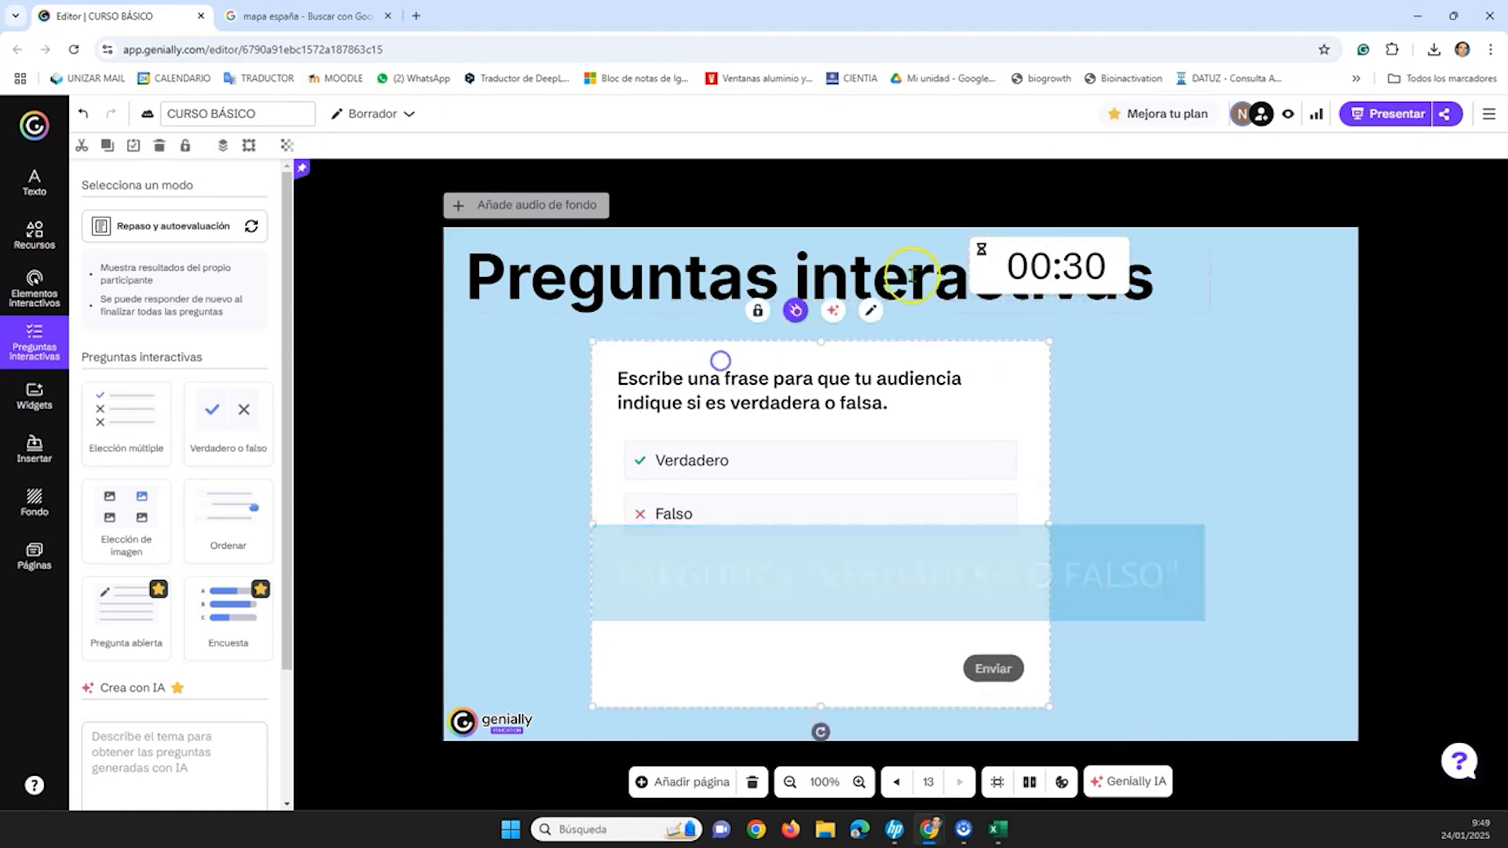
{"action": "left_click_drag", "start_coordinate": [1113, 241], "coordinate": [1216, 346]}
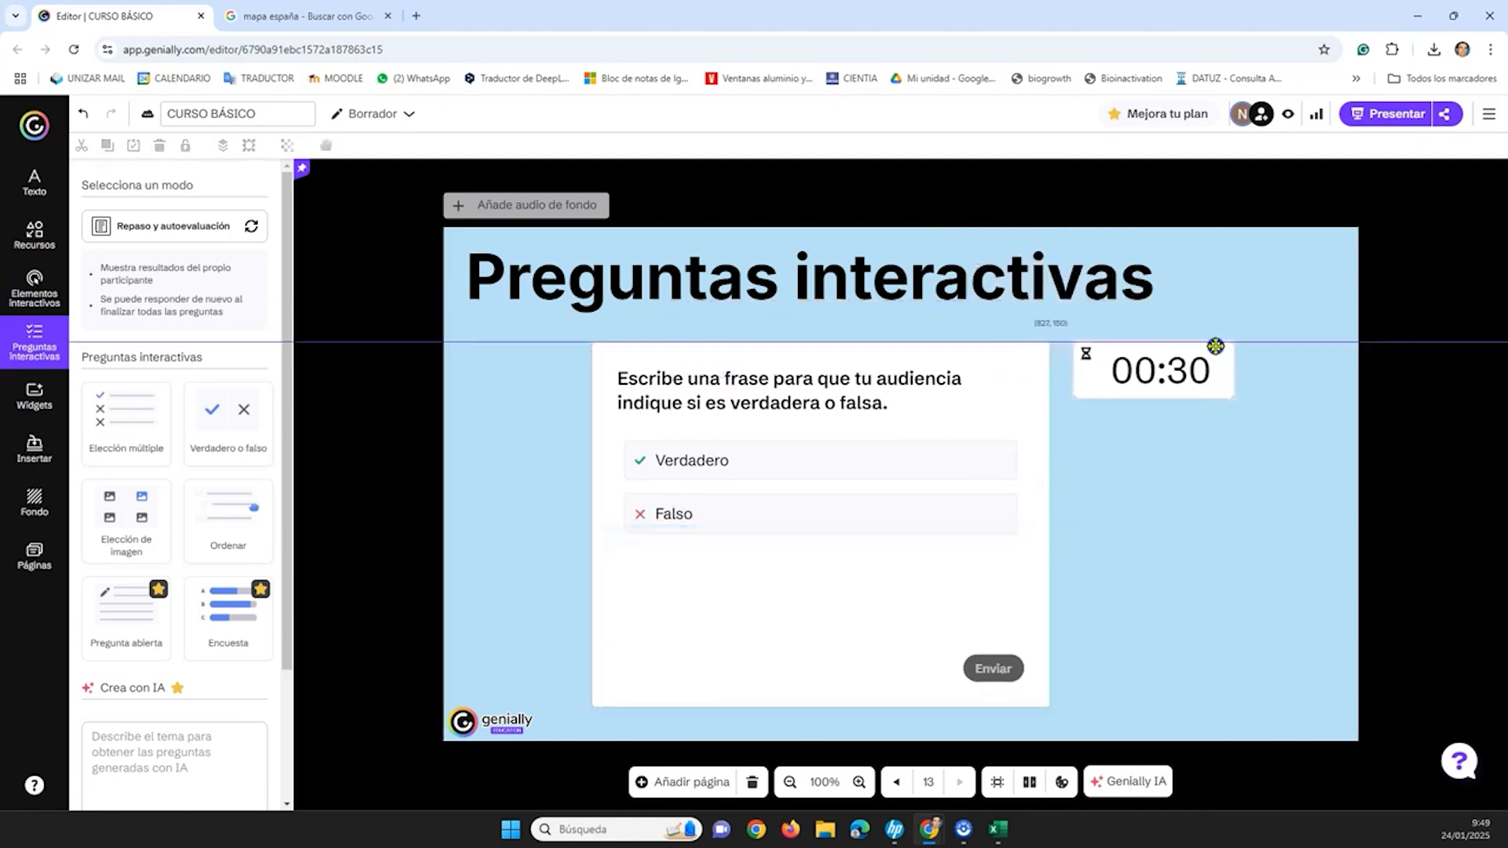
- Turn off the answer time limit for the Verdadero o falso question
{"action": "left_click", "coordinate": [1029, 372]}
{"action": "left_click", "coordinate": [870, 310]}
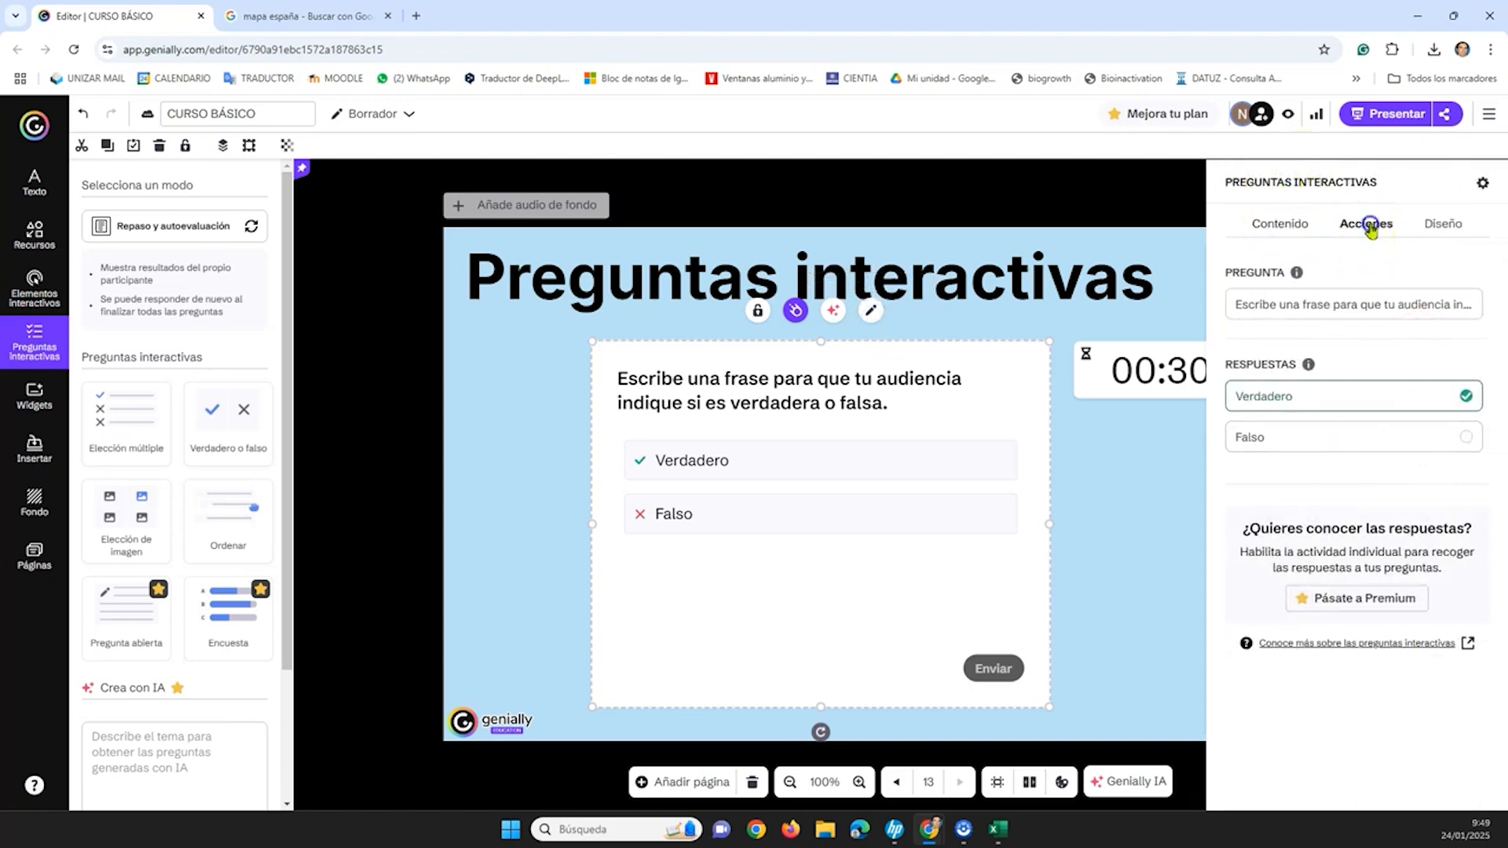
{"action": "left_click", "coordinate": [1368, 223]}
{"action": "left_click", "coordinate": [1467, 520]}
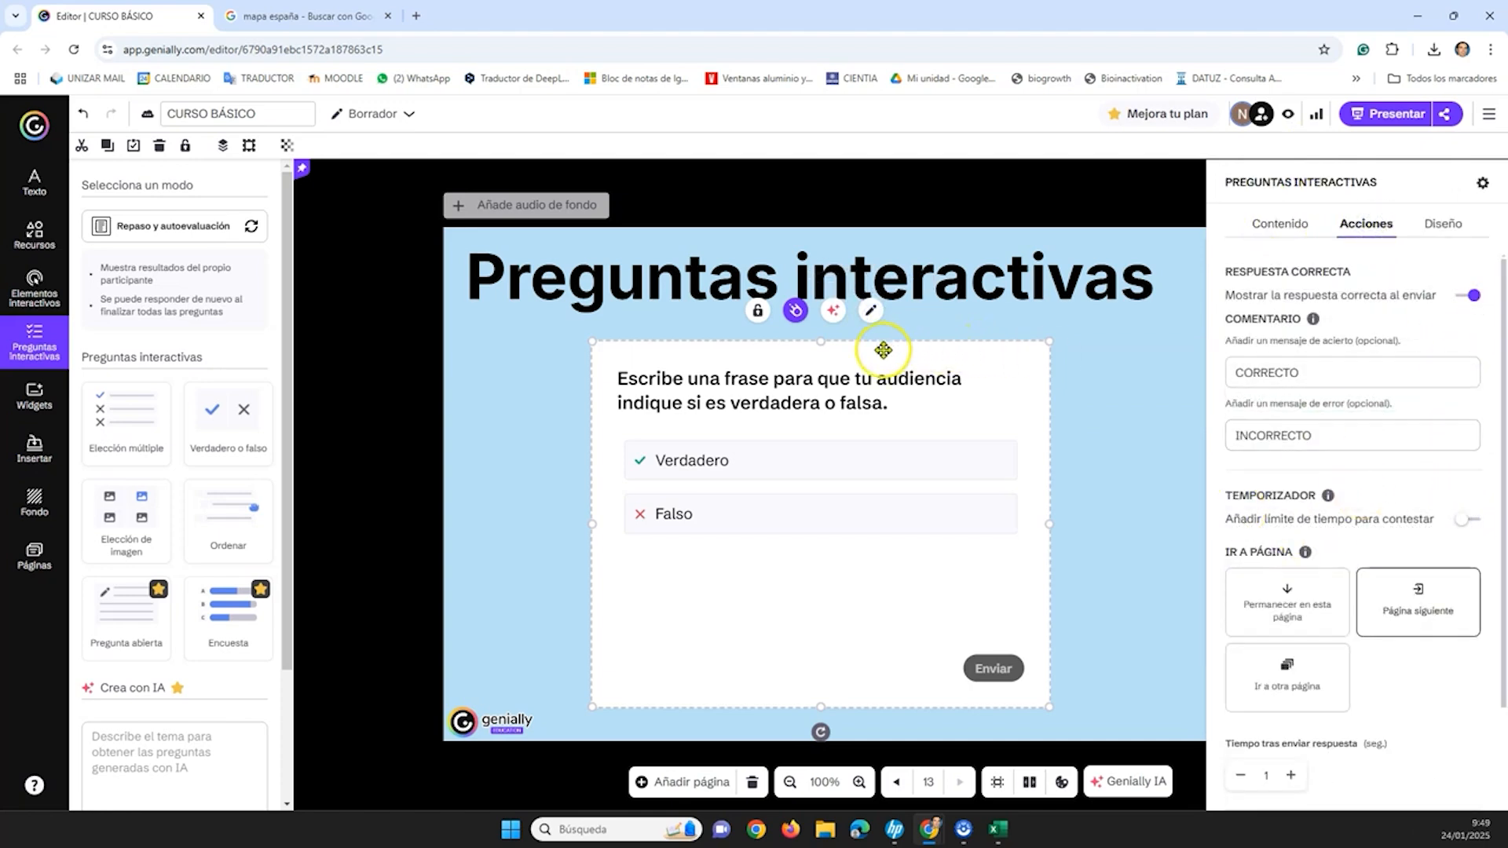
- Look over the Verdadero o falso question's content, action and design settings, and deselect it
{"action": "left_click", "coordinate": [1279, 224]}
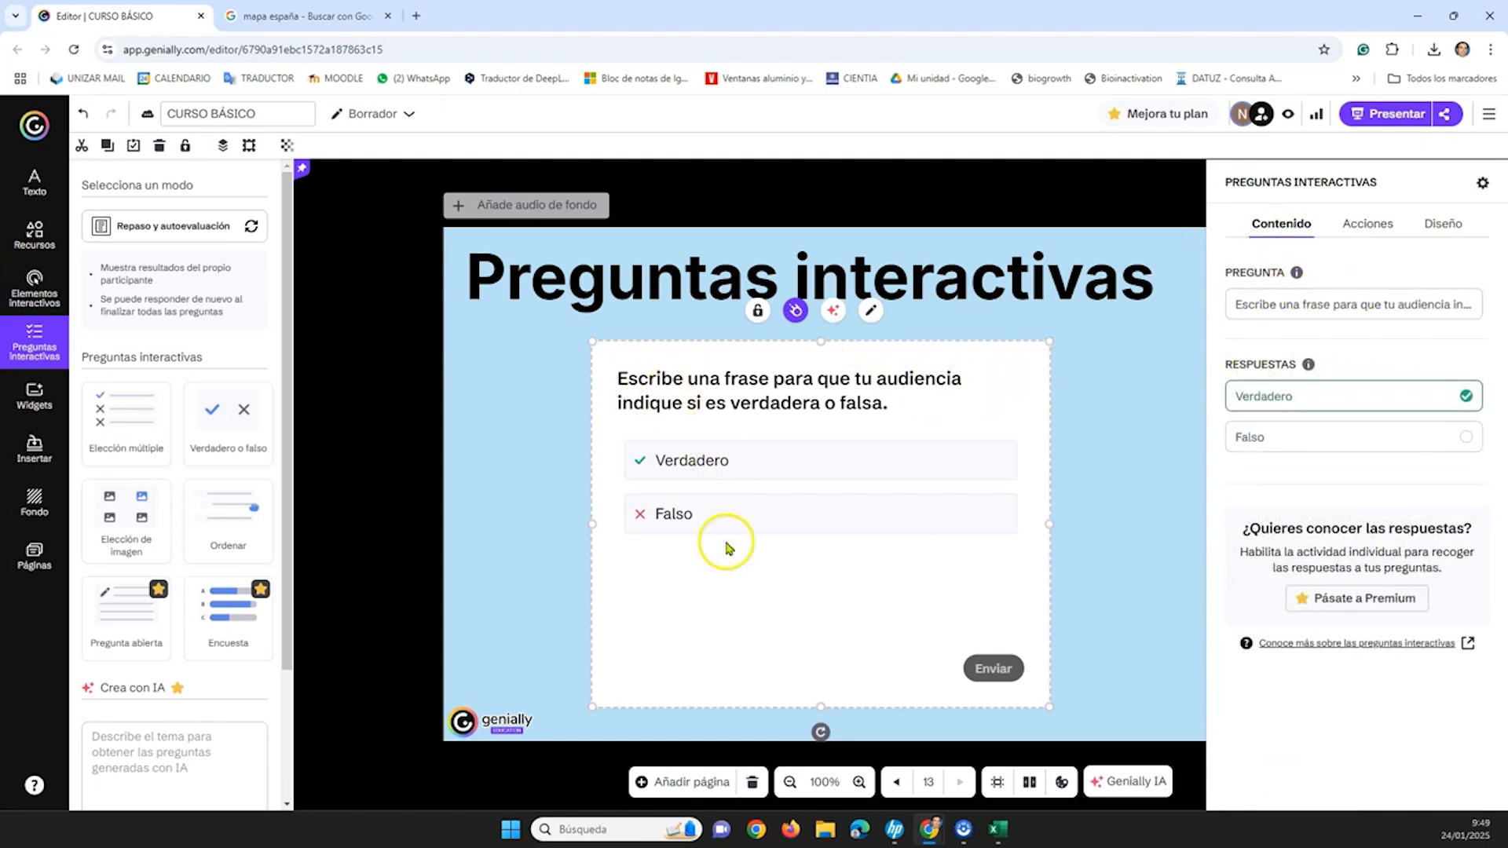
{"action": "left_click", "coordinate": [1372, 229]}
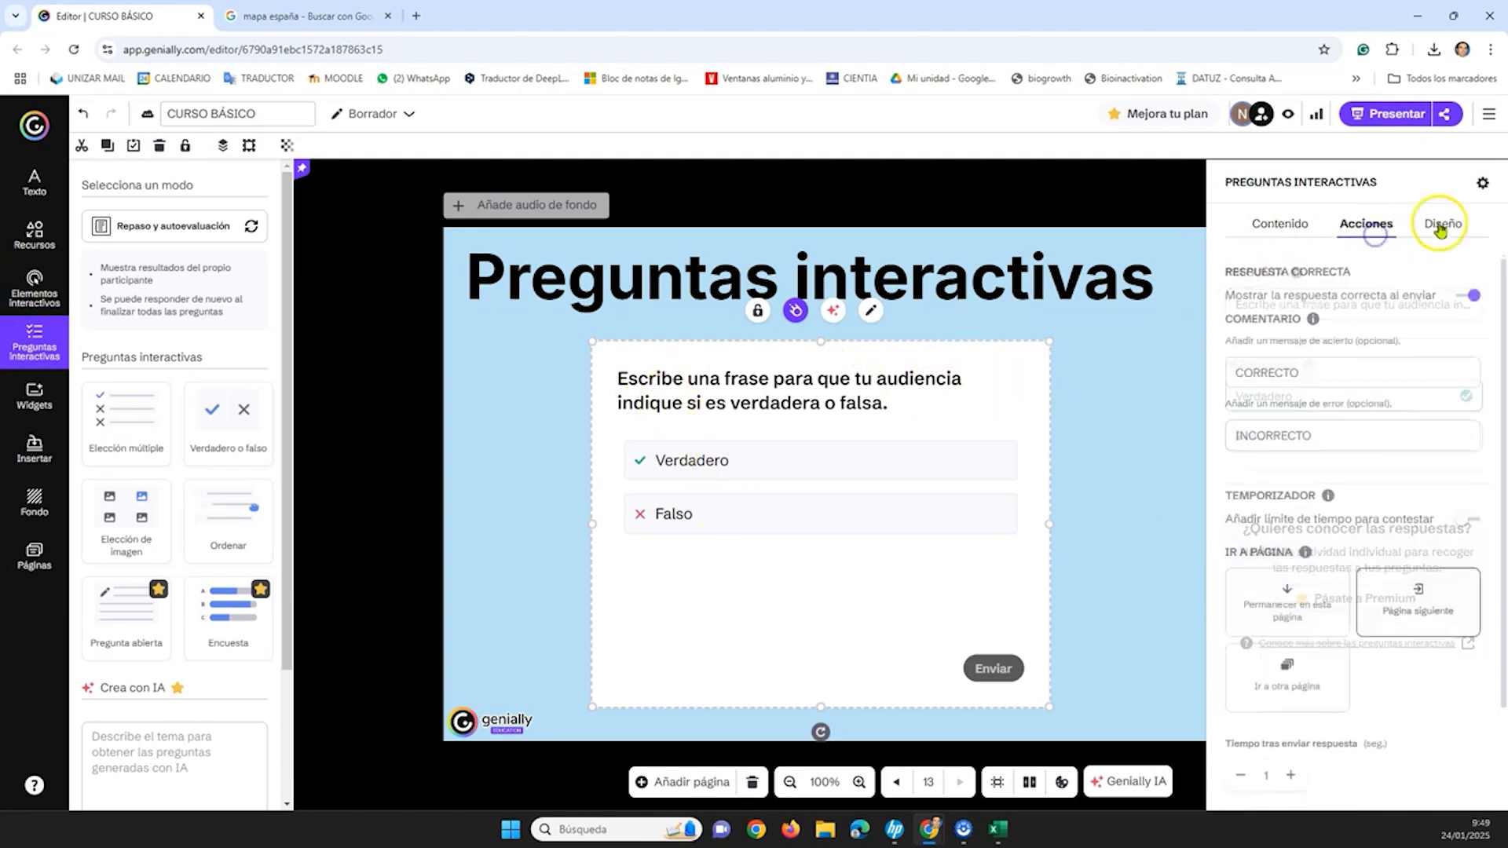
{"action": "left_click", "coordinate": [1441, 228]}
{"action": "left_click", "coordinate": [1300, 228]}
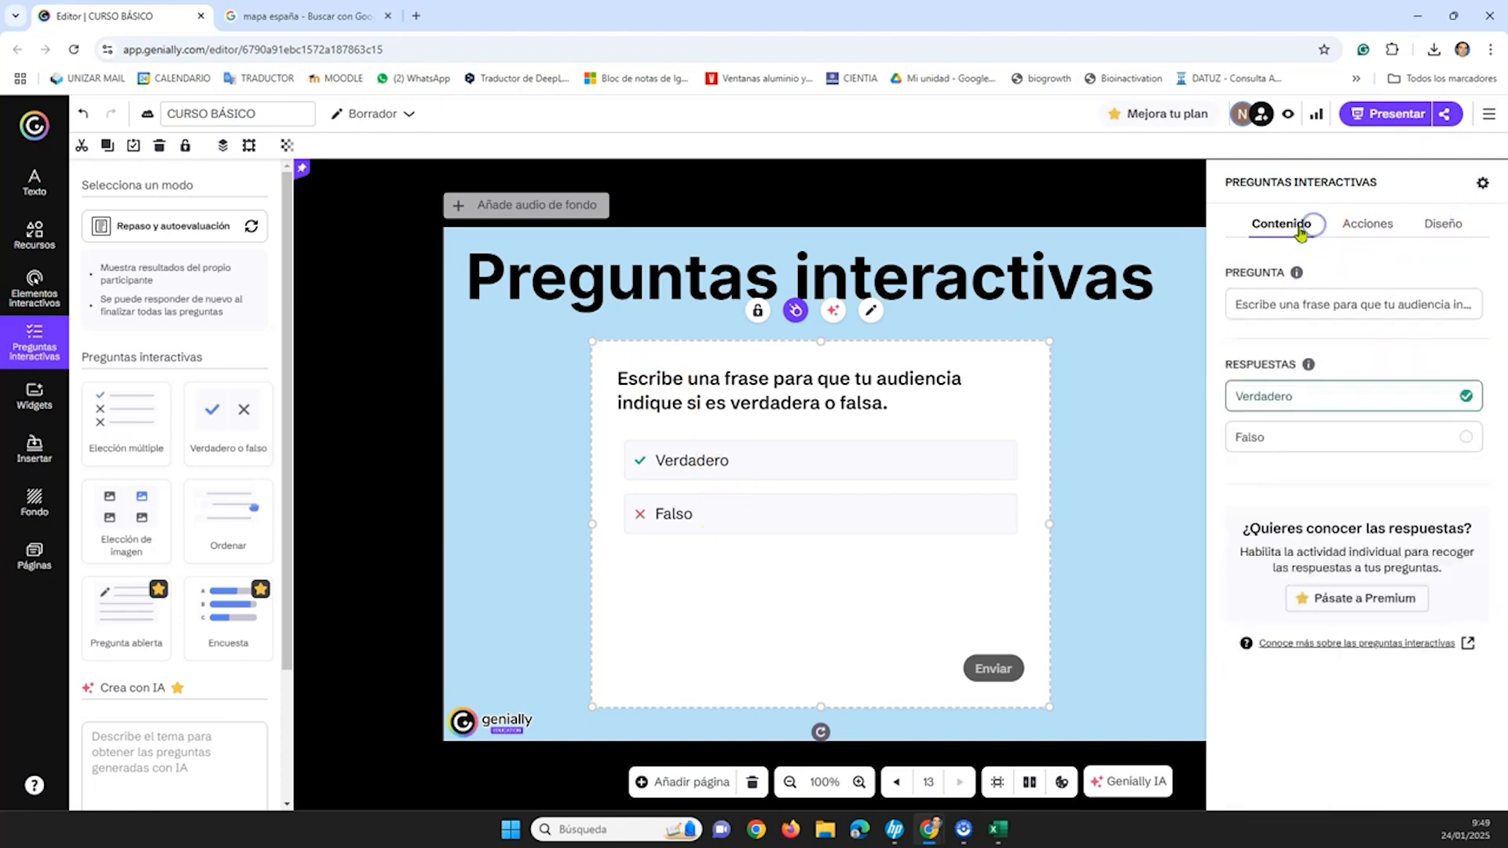
{"action": "left_click", "coordinate": [1080, 519]}
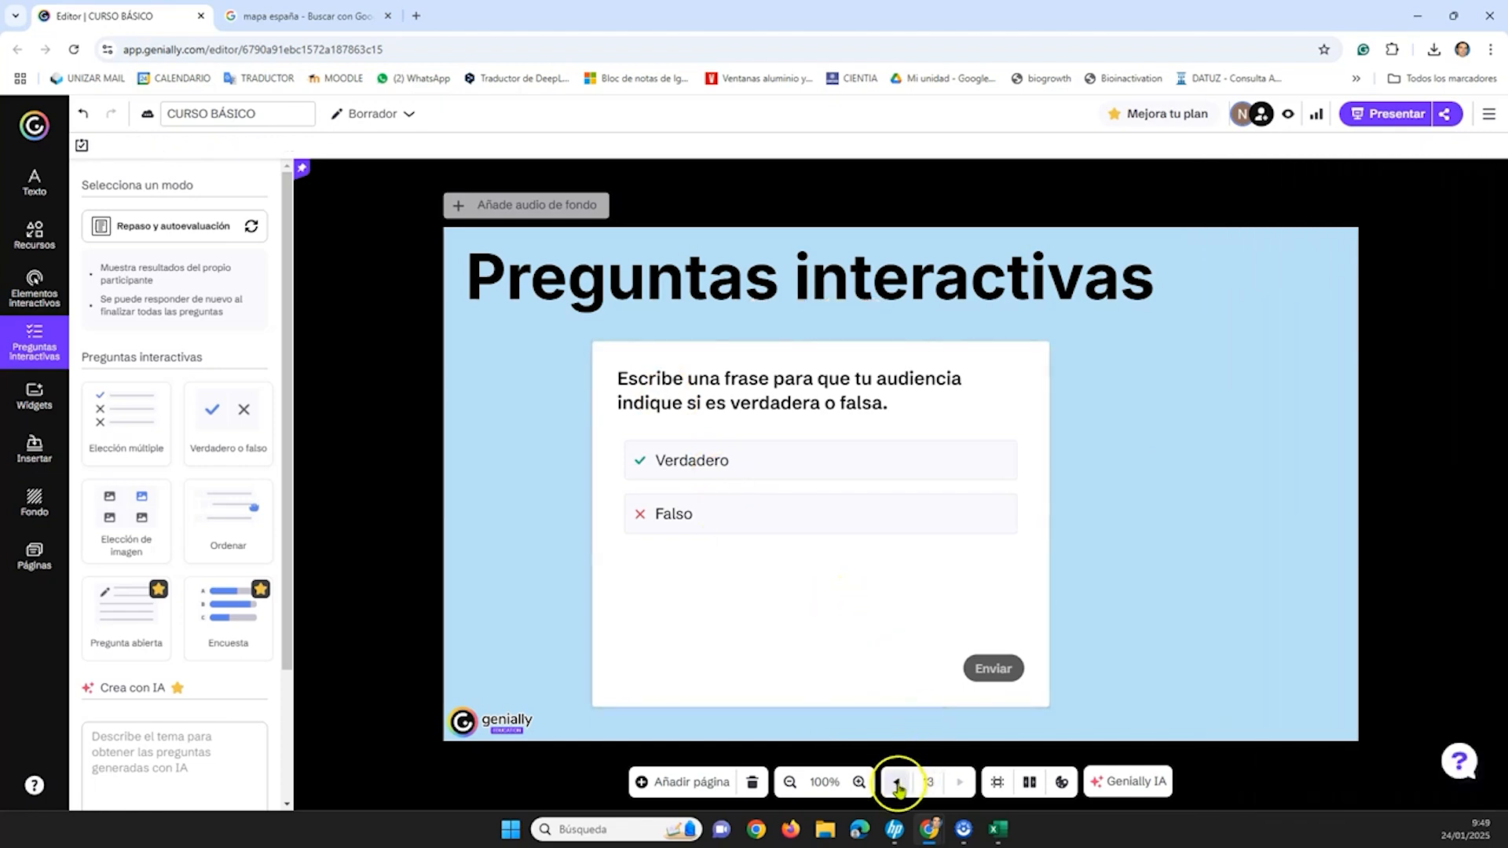
- Preview from page 12 and submit the correct answer to the multiple-choice question
{"action": "left_click", "coordinate": [898, 783]}
{"action": "left_click", "coordinate": [1288, 113]}
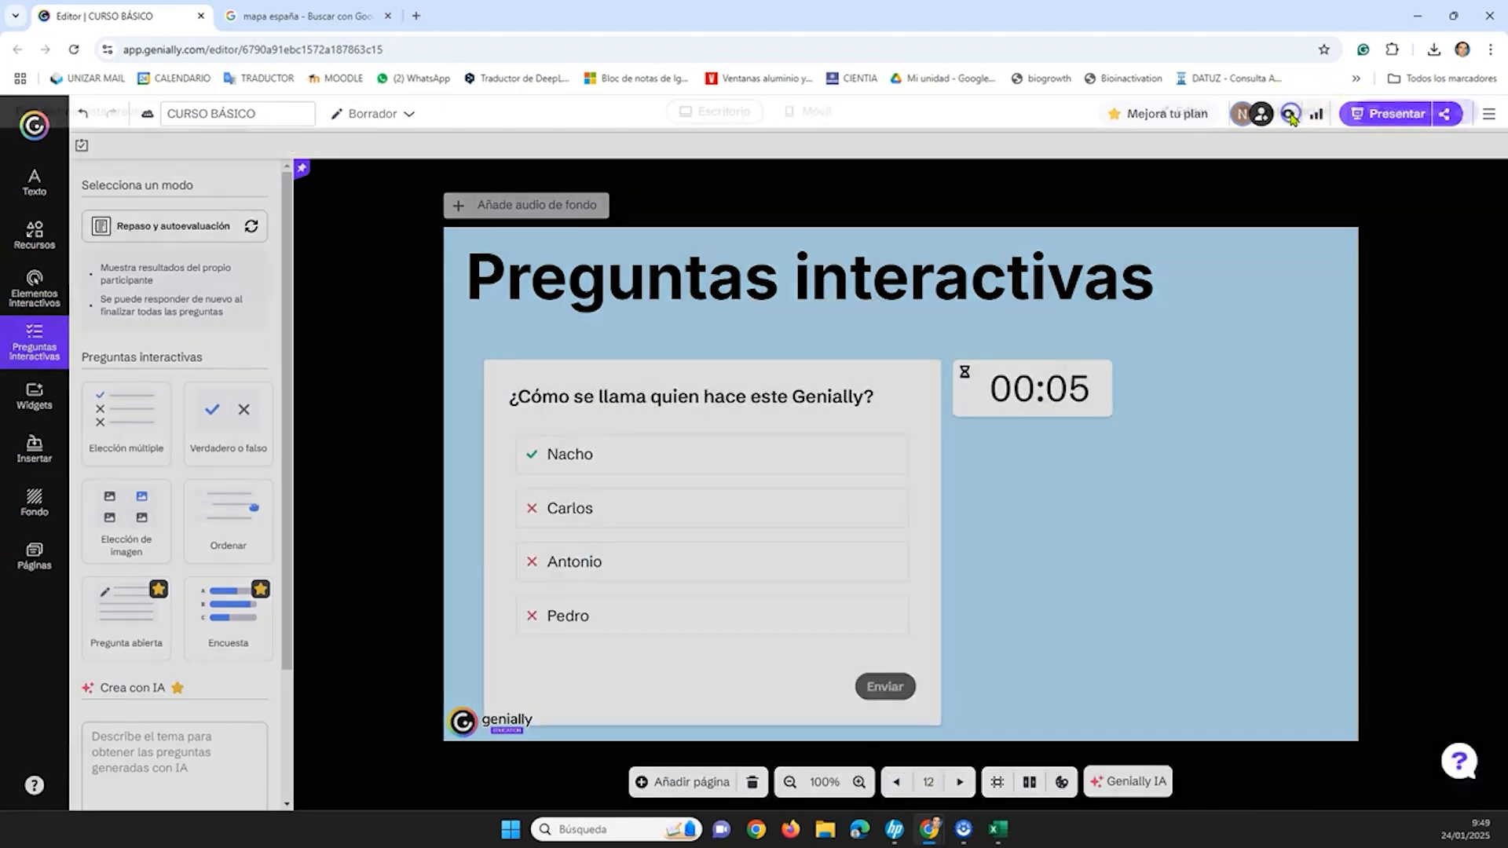
{"action": "left_click", "coordinate": [482, 539]}
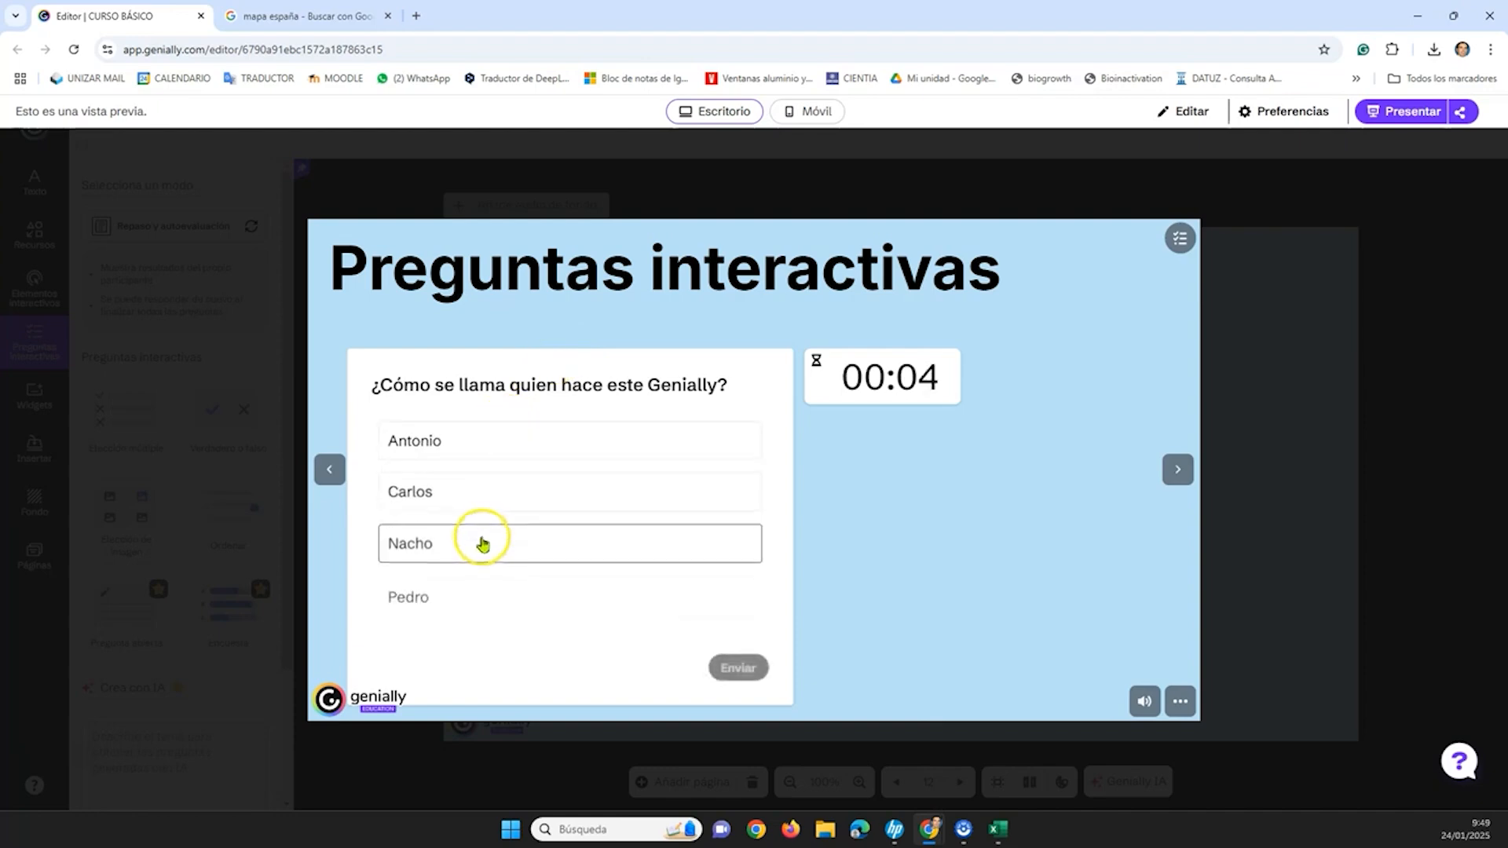
{"action": "left_click", "coordinate": [721, 667]}
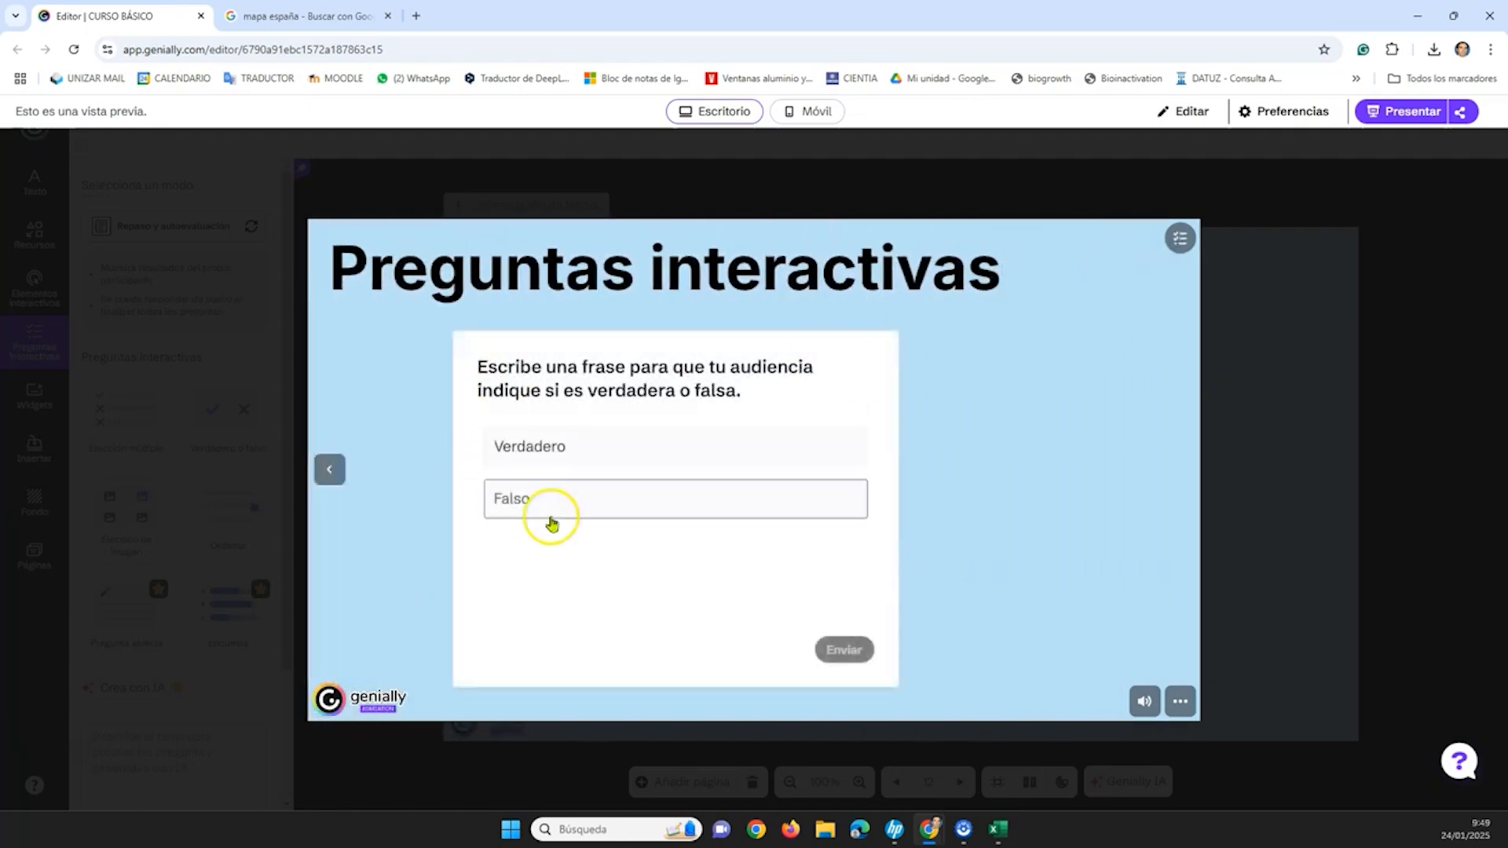
- Submit Verdadero for the true-or-false question, check the results and leave the preview
{"action": "left_click", "coordinate": [594, 446]}
{"action": "left_click", "coordinate": [844, 650]}
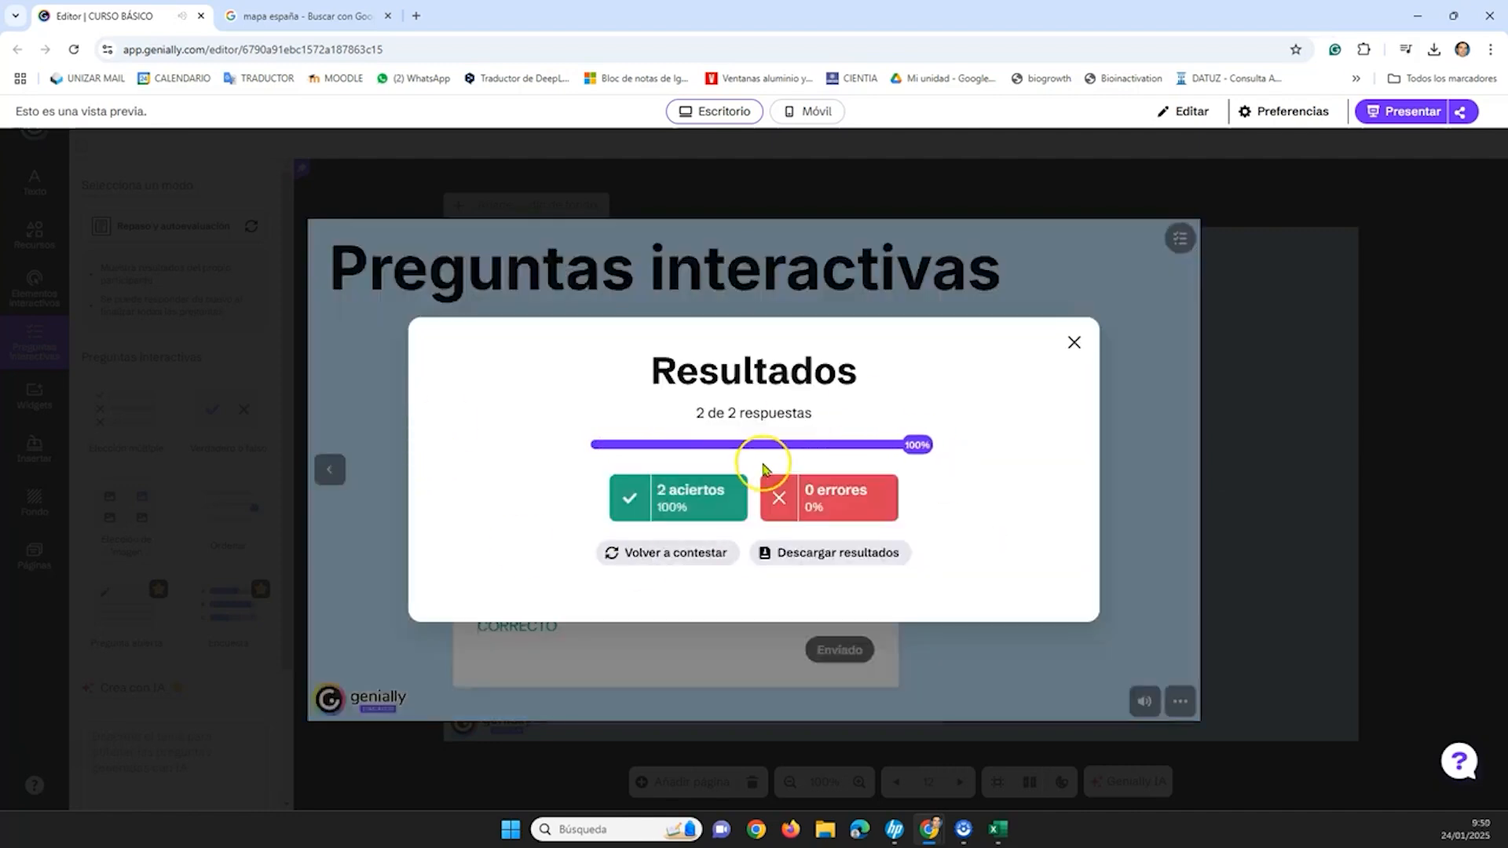
{"action": "left_click", "coordinate": [1074, 344]}
{"action": "key", "text": "Escape"}
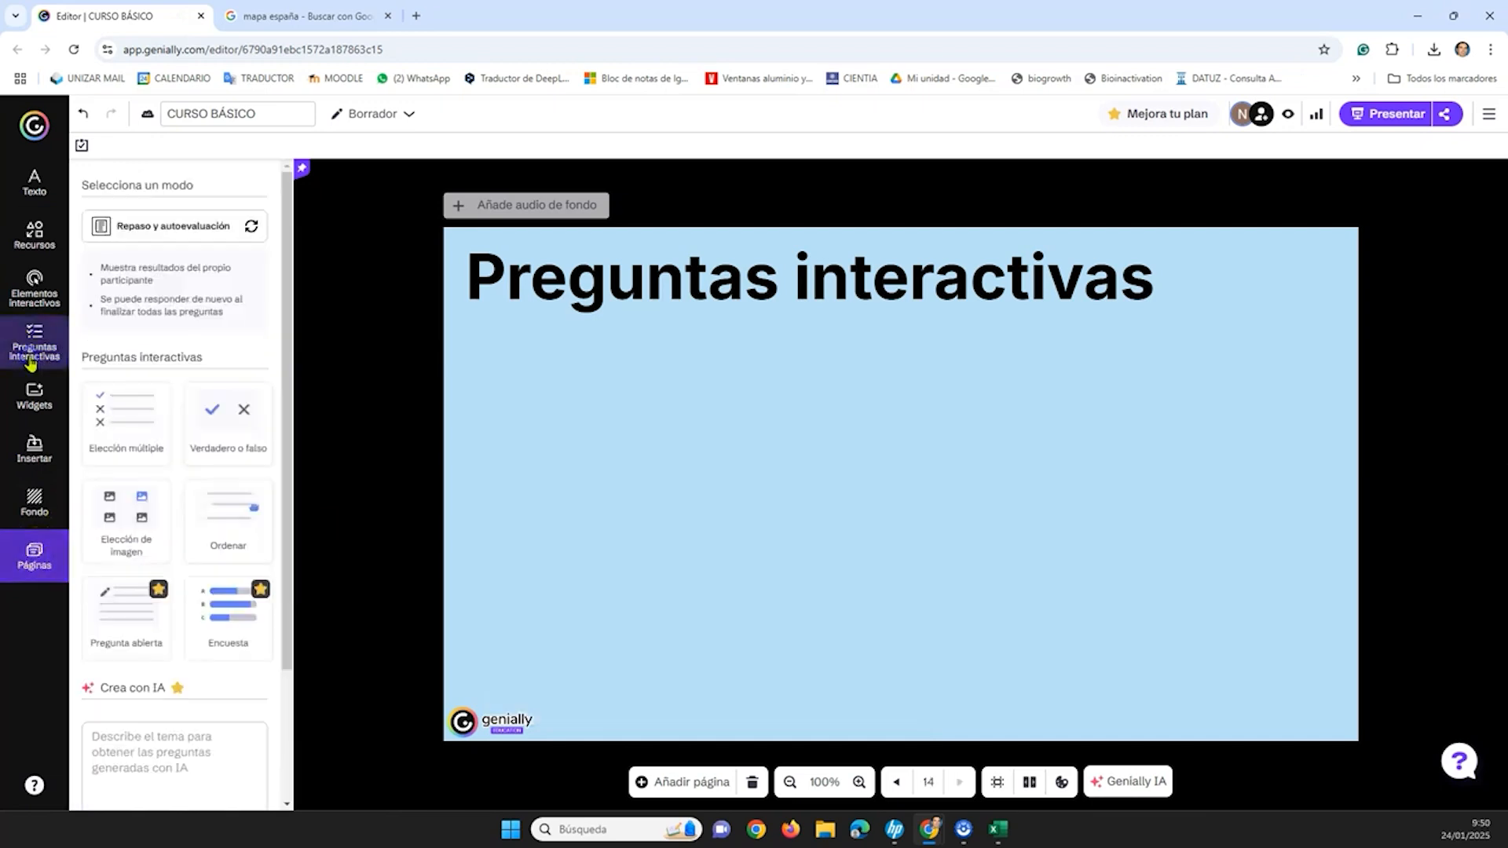
- Insert an Elección de imagen question on page 14, widen it on both sides and centre it below the title
{"action": "left_click", "coordinate": [125, 522]}
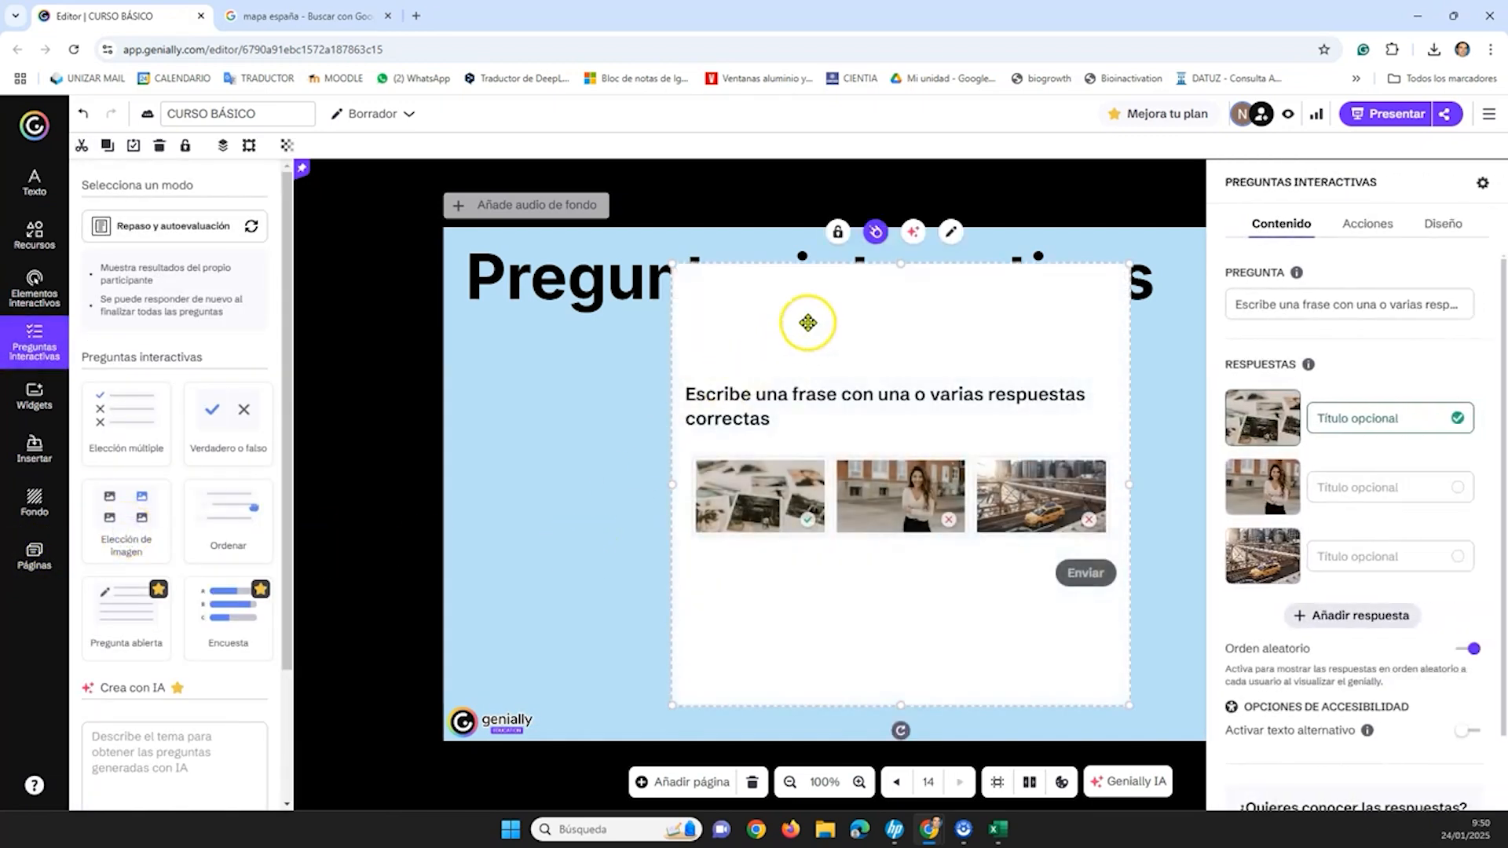
{"action": "left_click_drag", "start_coordinate": [891, 297], "coordinate": [899, 369]}
{"action": "left_click_drag", "start_coordinate": [673, 555], "coordinate": [537, 571]}
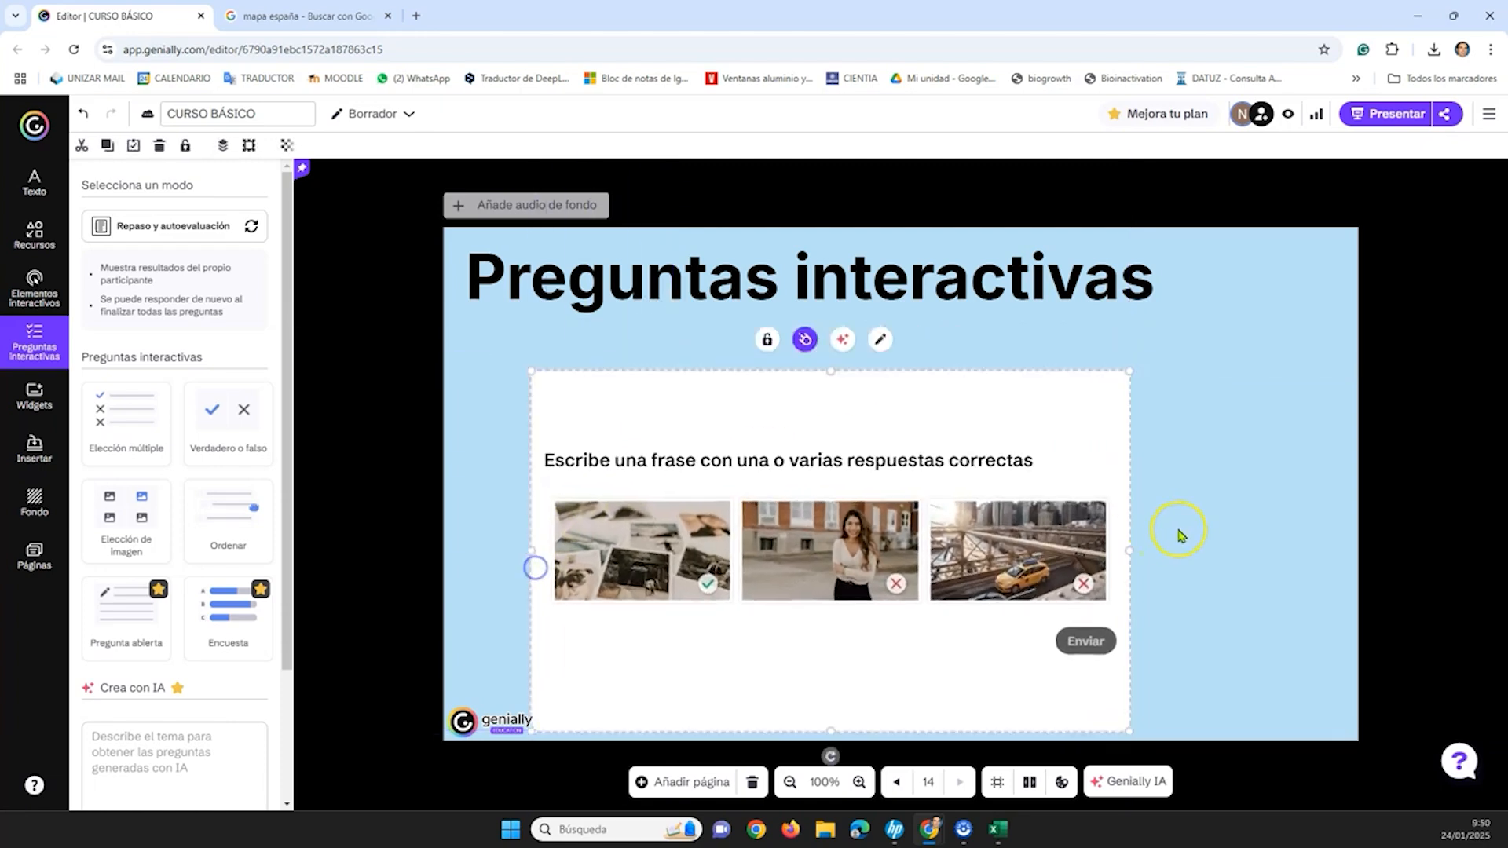
{"action": "left_click_drag", "start_coordinate": [1129, 545], "coordinate": [1210, 537]}
{"action": "left_click_drag", "start_coordinate": [1038, 403], "coordinate": [1061, 369]}
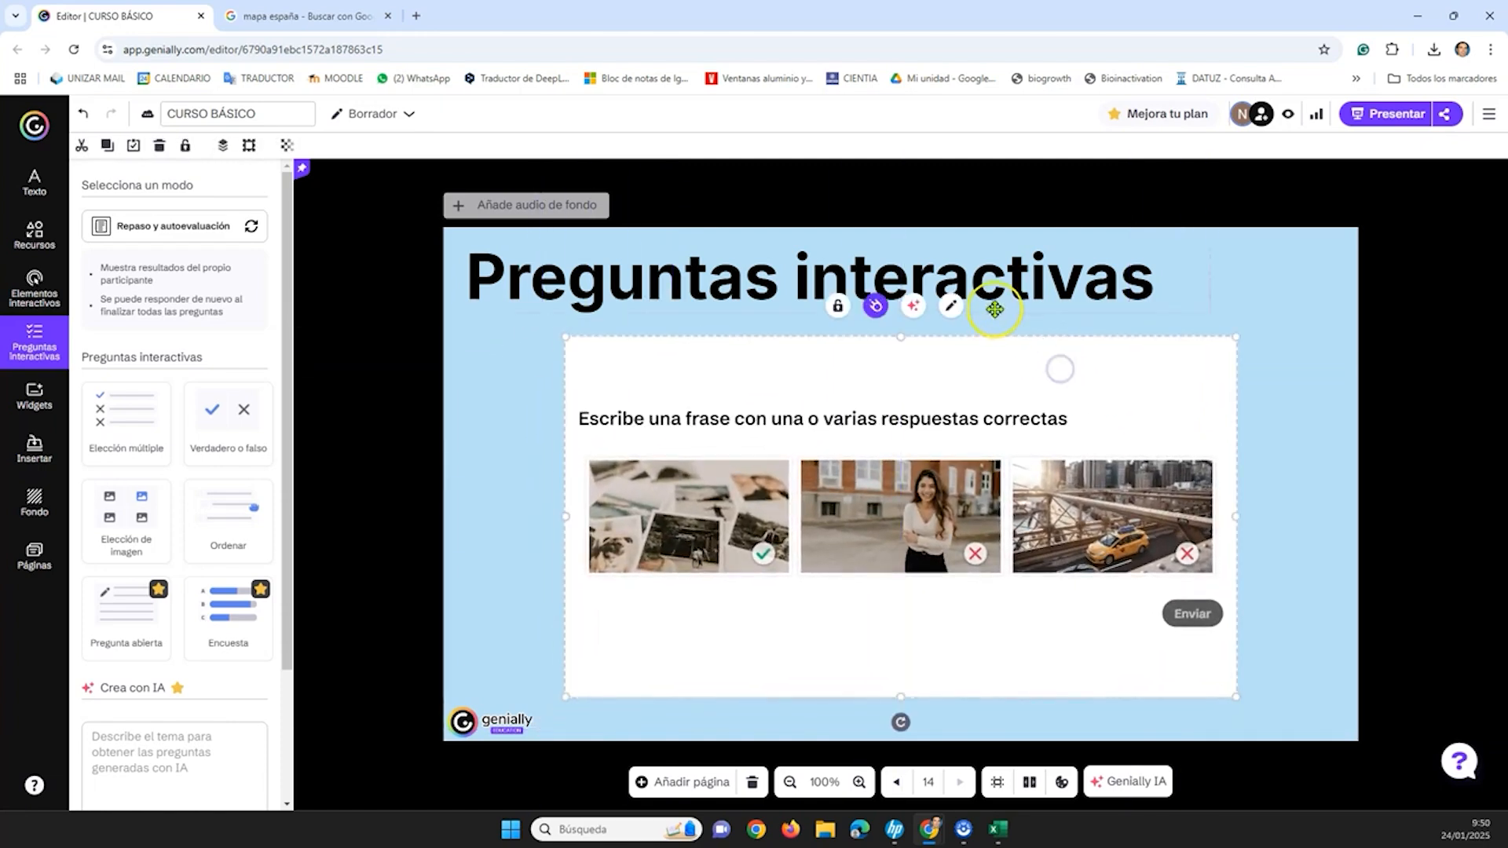
- Move the correct image answer to second place in the answer list and leave Orden aleatorio on
{"action": "left_click", "coordinate": [951, 308]}
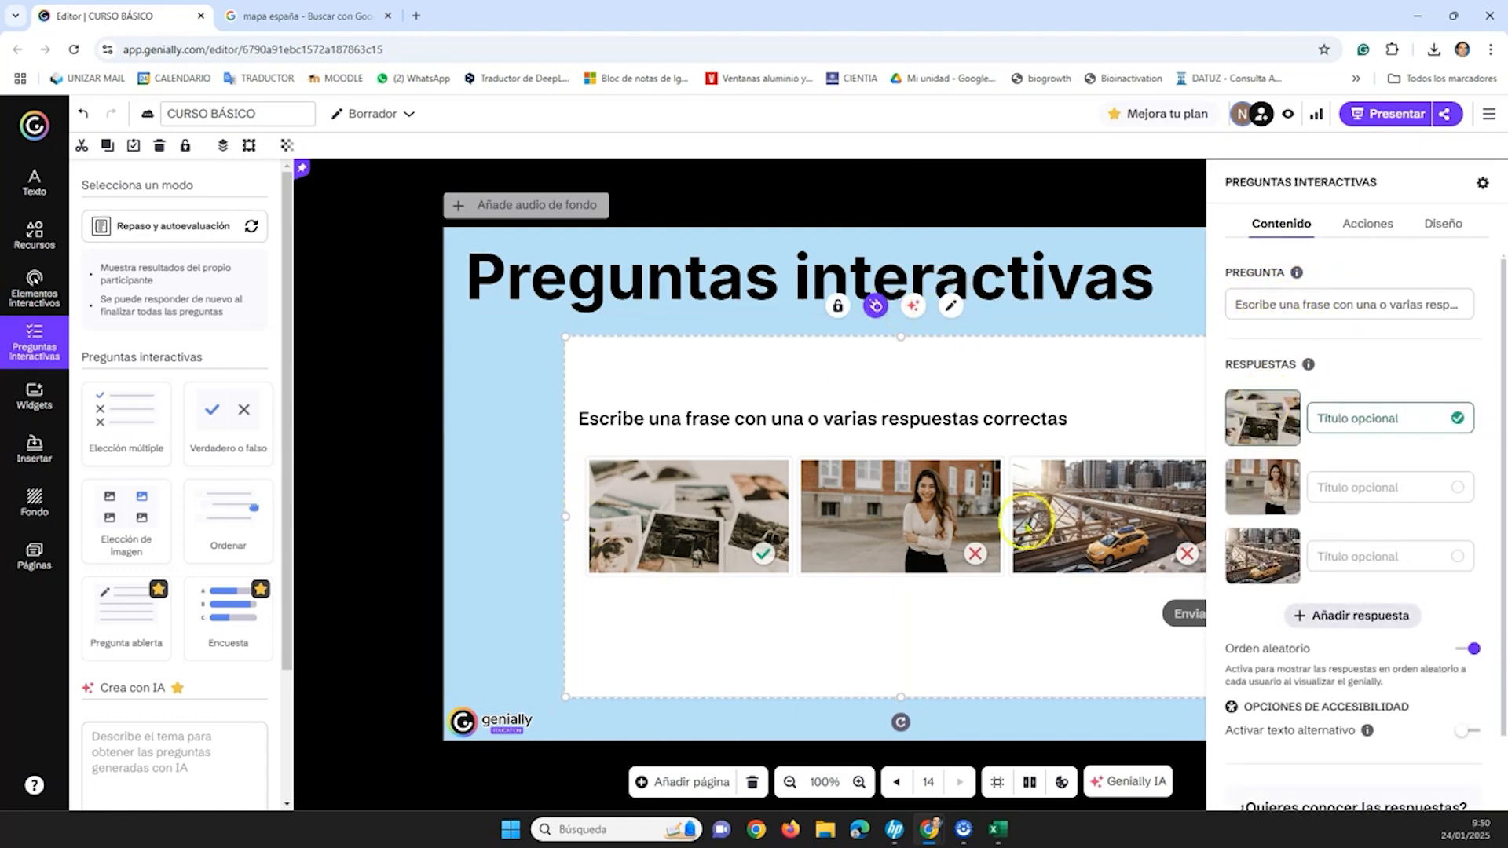
{"action": "mouse_move", "coordinate": [1265, 419]}
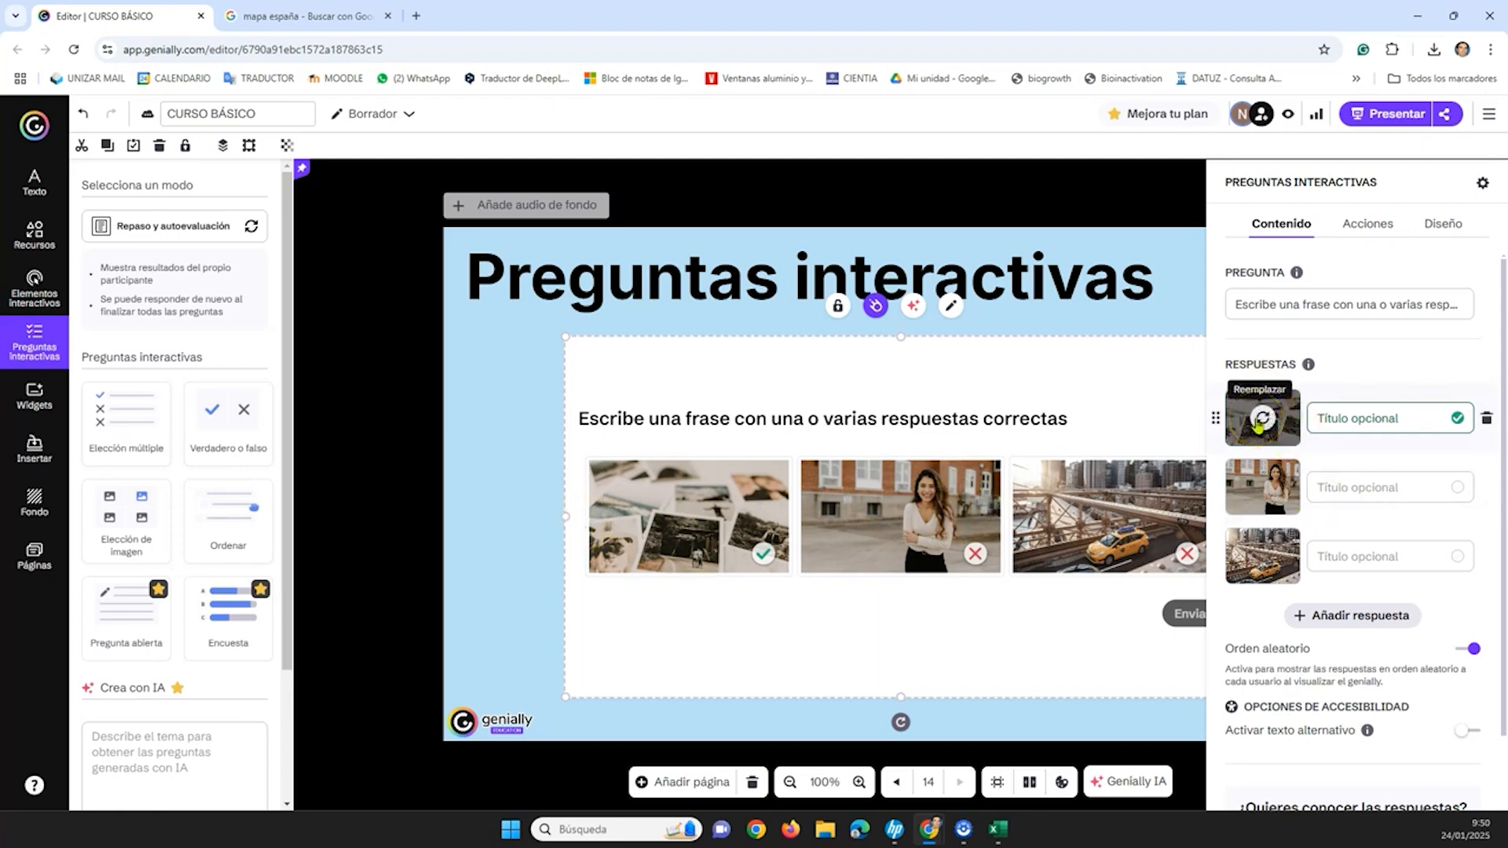
{"action": "left_click_drag", "start_coordinate": [1217, 418], "coordinate": [1223, 491]}
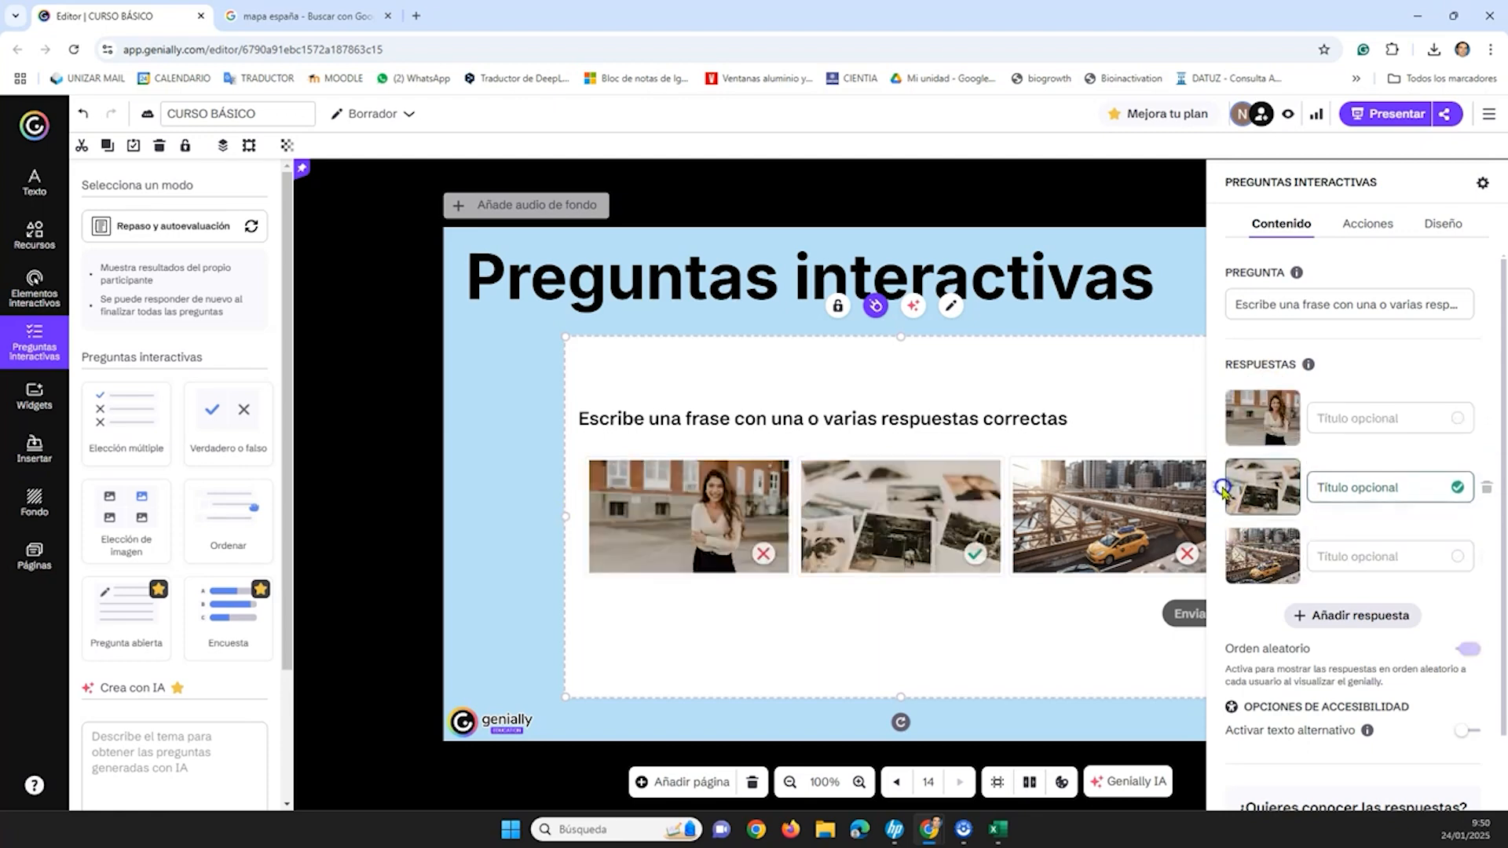
{"action": "left_click", "coordinate": [1469, 651]}
- Replace the first answer's photo with the illustration of the person in a blue top and yellow trousers from Ilustraciones
{"action": "mouse_move", "coordinate": [1271, 424]}
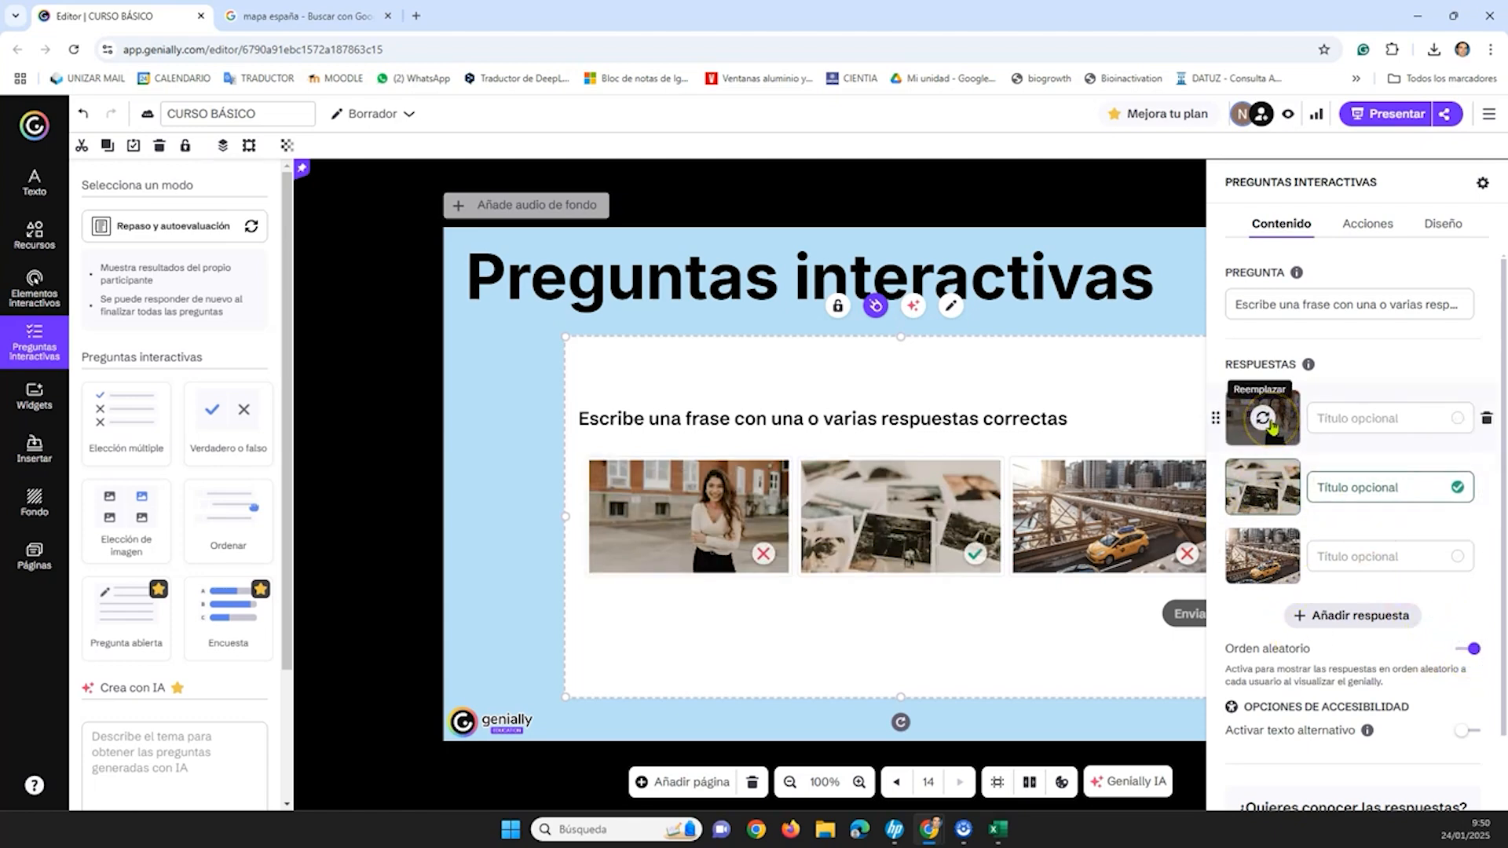
{"action": "left_click", "coordinate": [1263, 419]}
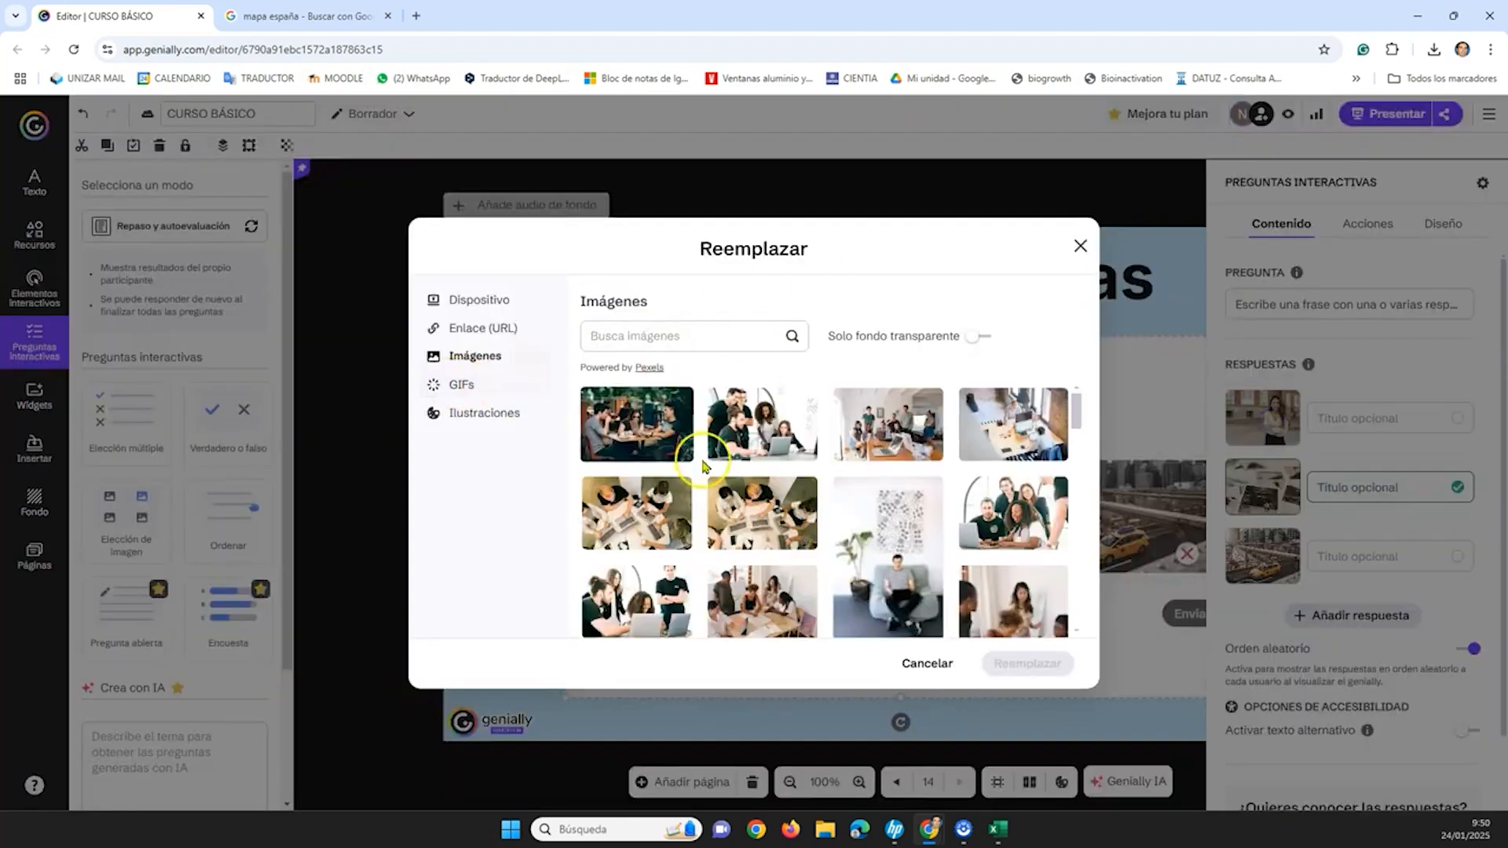
{"action": "scroll", "coordinate": [726, 440], "scroll_direction": "down", "scroll_amount": 3}
{"action": "left_click", "coordinate": [491, 414]}
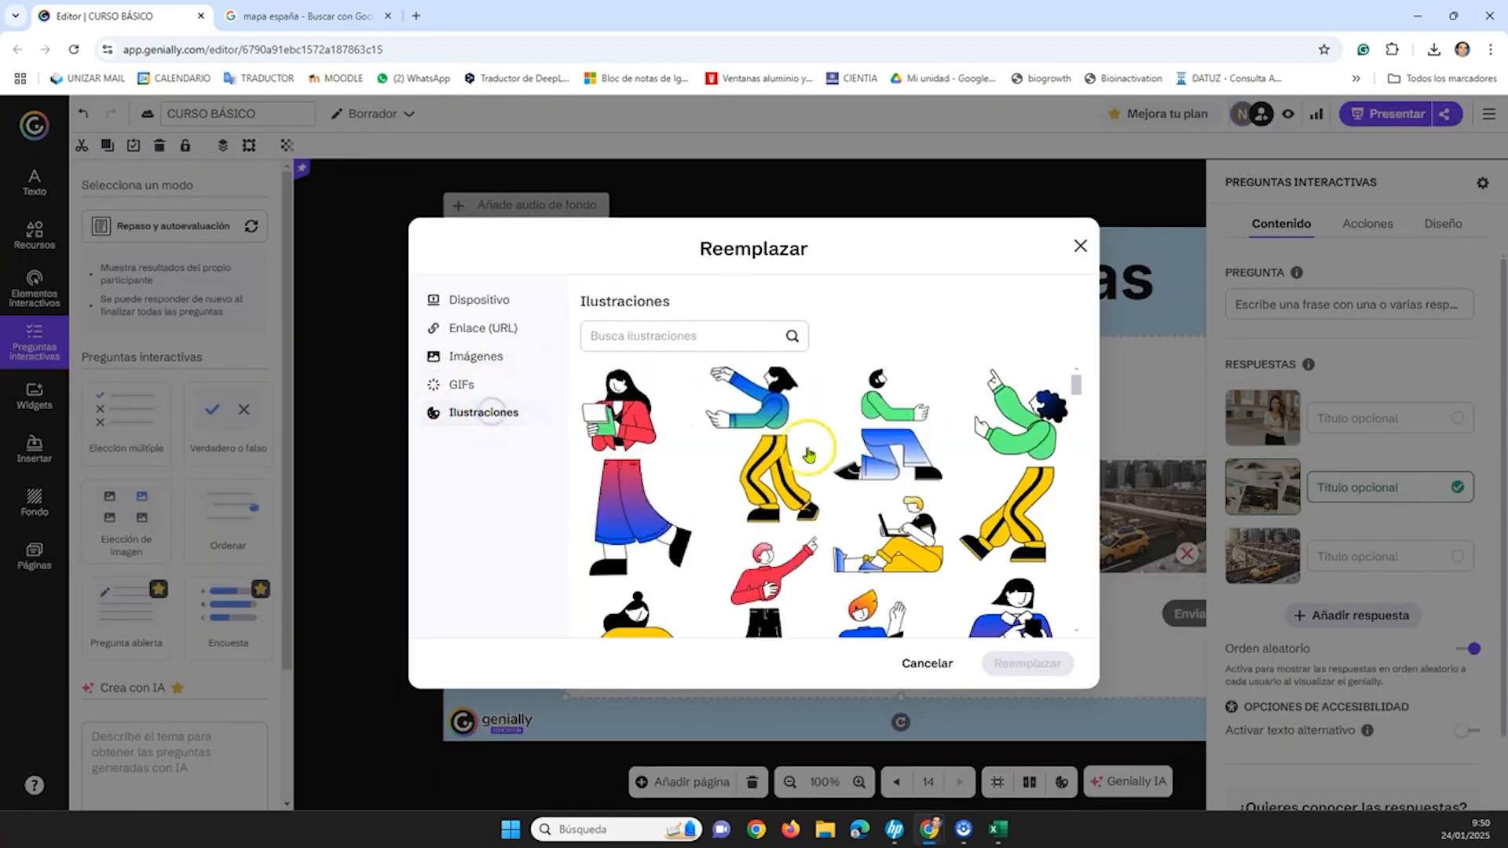
{"action": "left_click", "coordinate": [782, 436]}
{"action": "left_click", "coordinate": [1032, 666]}
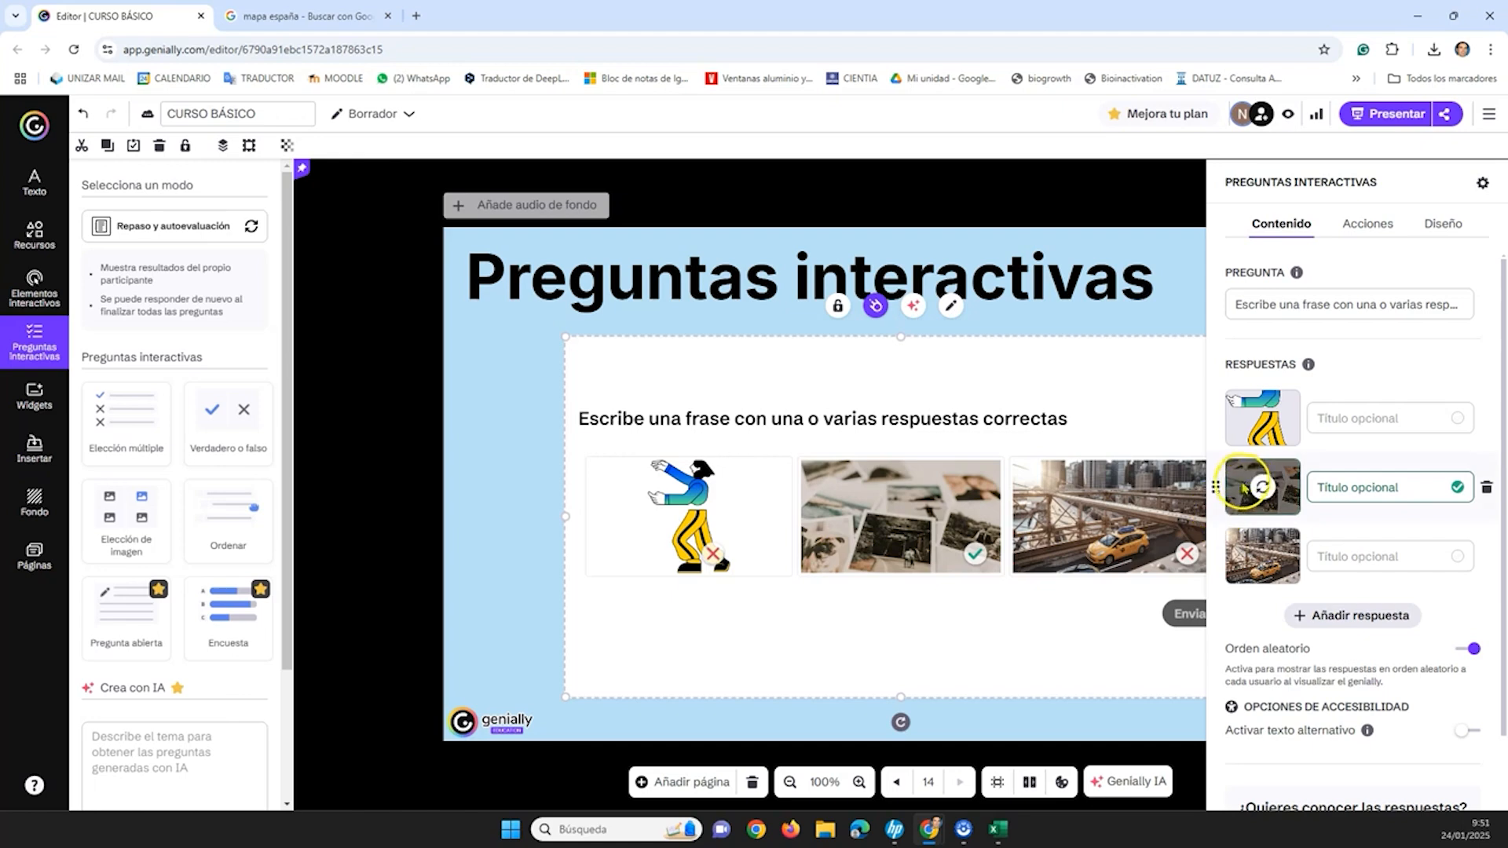
- Title the first image answer PERSONA and set the question's layout to Horizontal
{"action": "left_click", "coordinate": [1349, 419]}
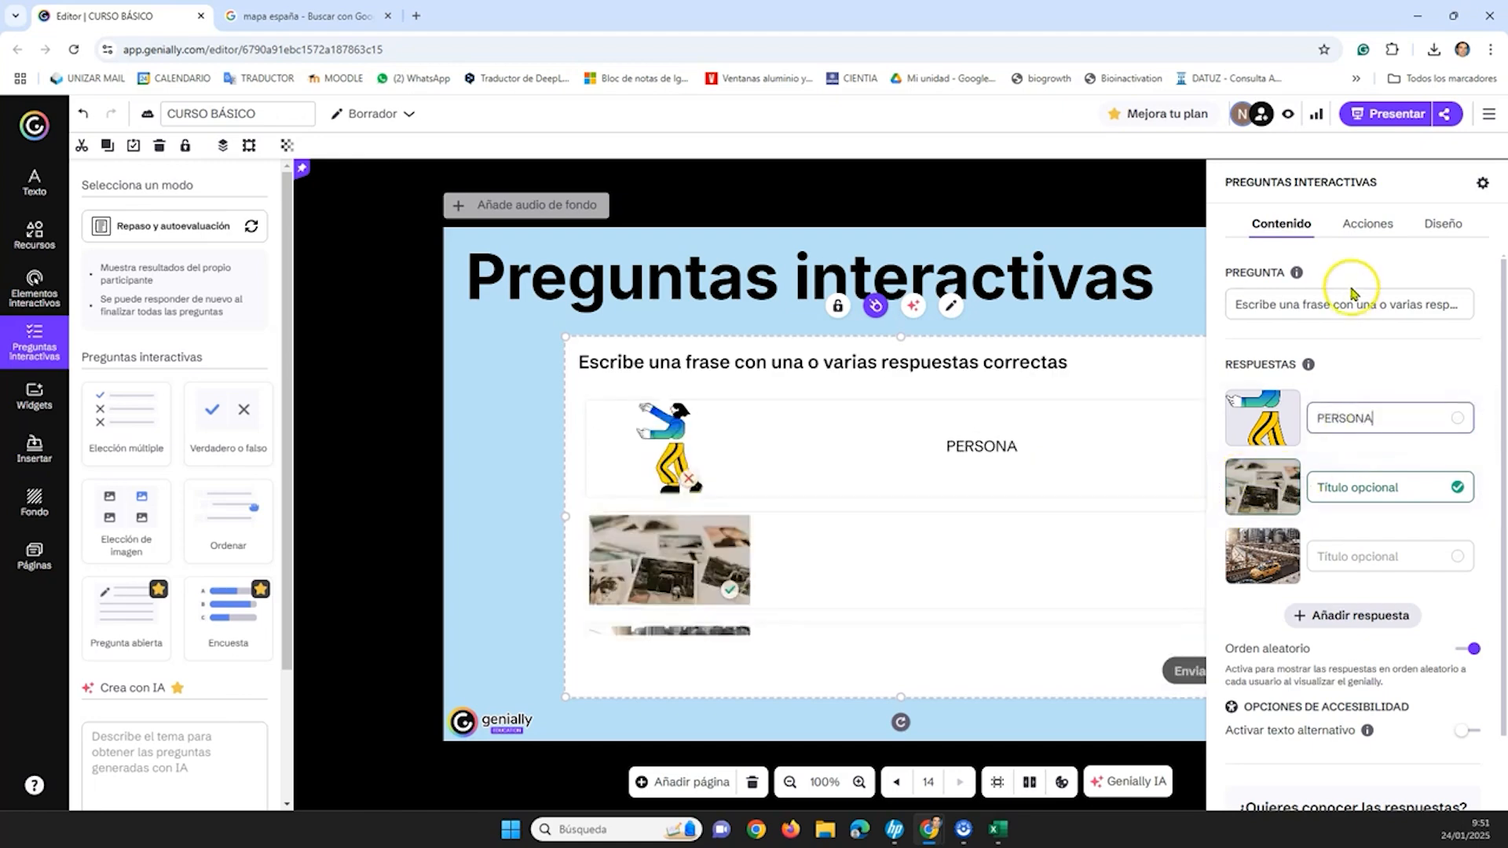
{"action": "left_click", "coordinate": [1346, 298]}
{"action": "left_click", "coordinate": [1380, 489]}
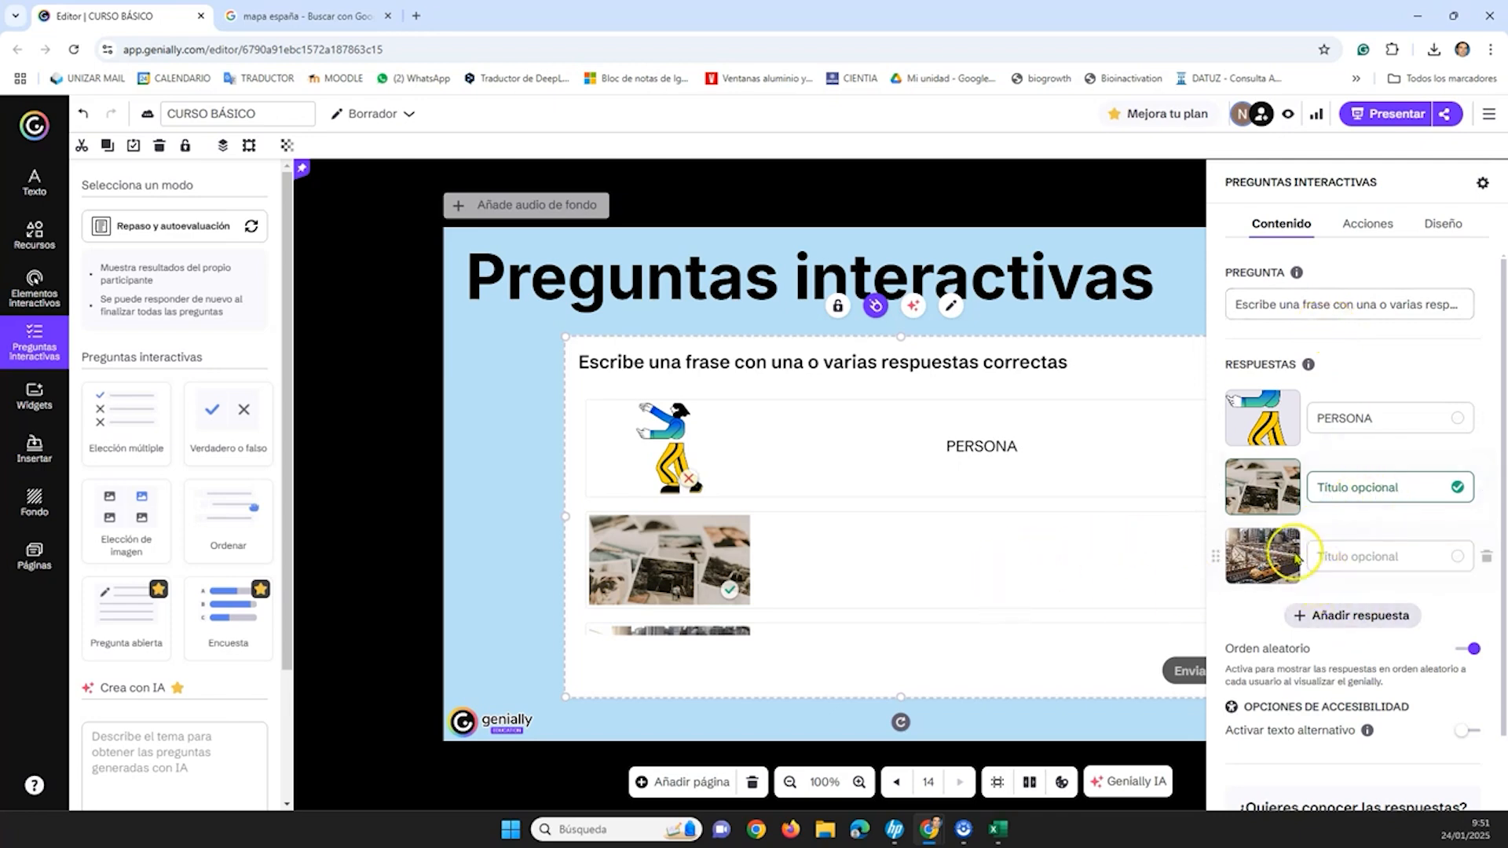
{"action": "left_click", "coordinate": [1440, 226]}
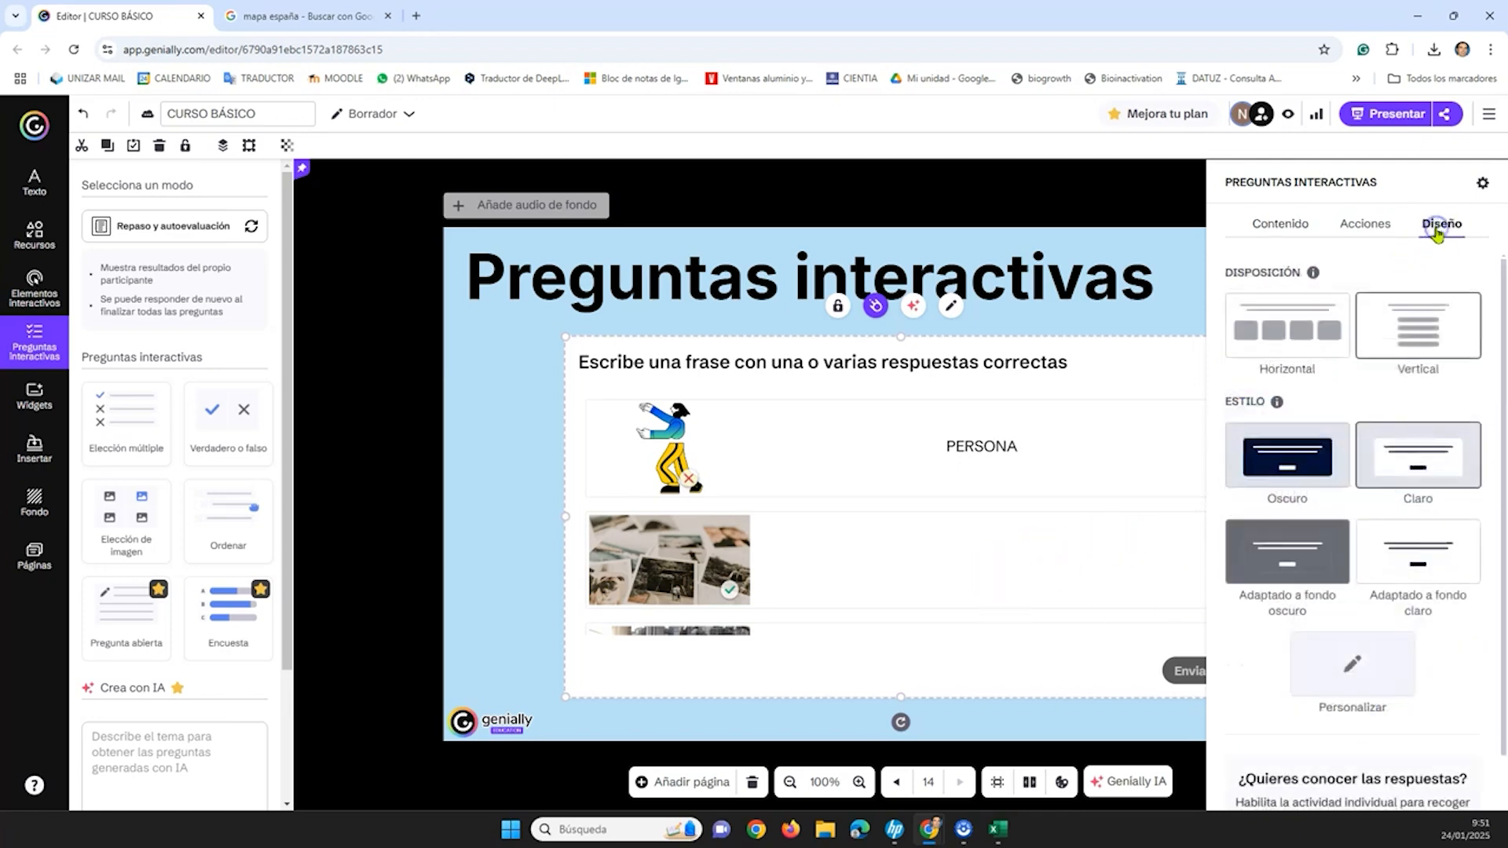
{"action": "left_click", "coordinate": [1286, 337]}
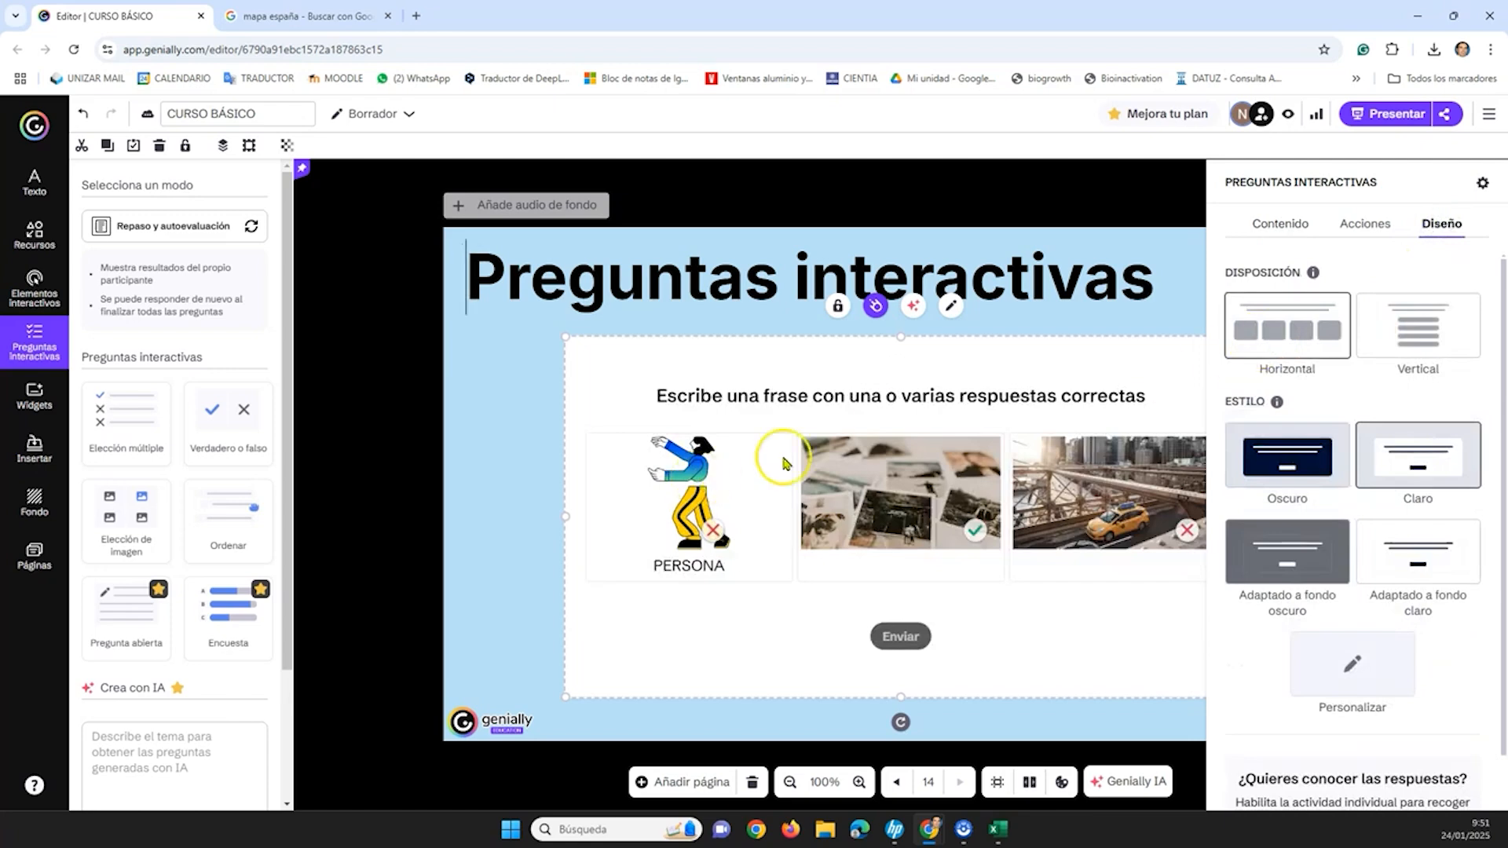
- Open the optional title of the second image answer for editing
{"action": "left_click", "coordinate": [1272, 233]}
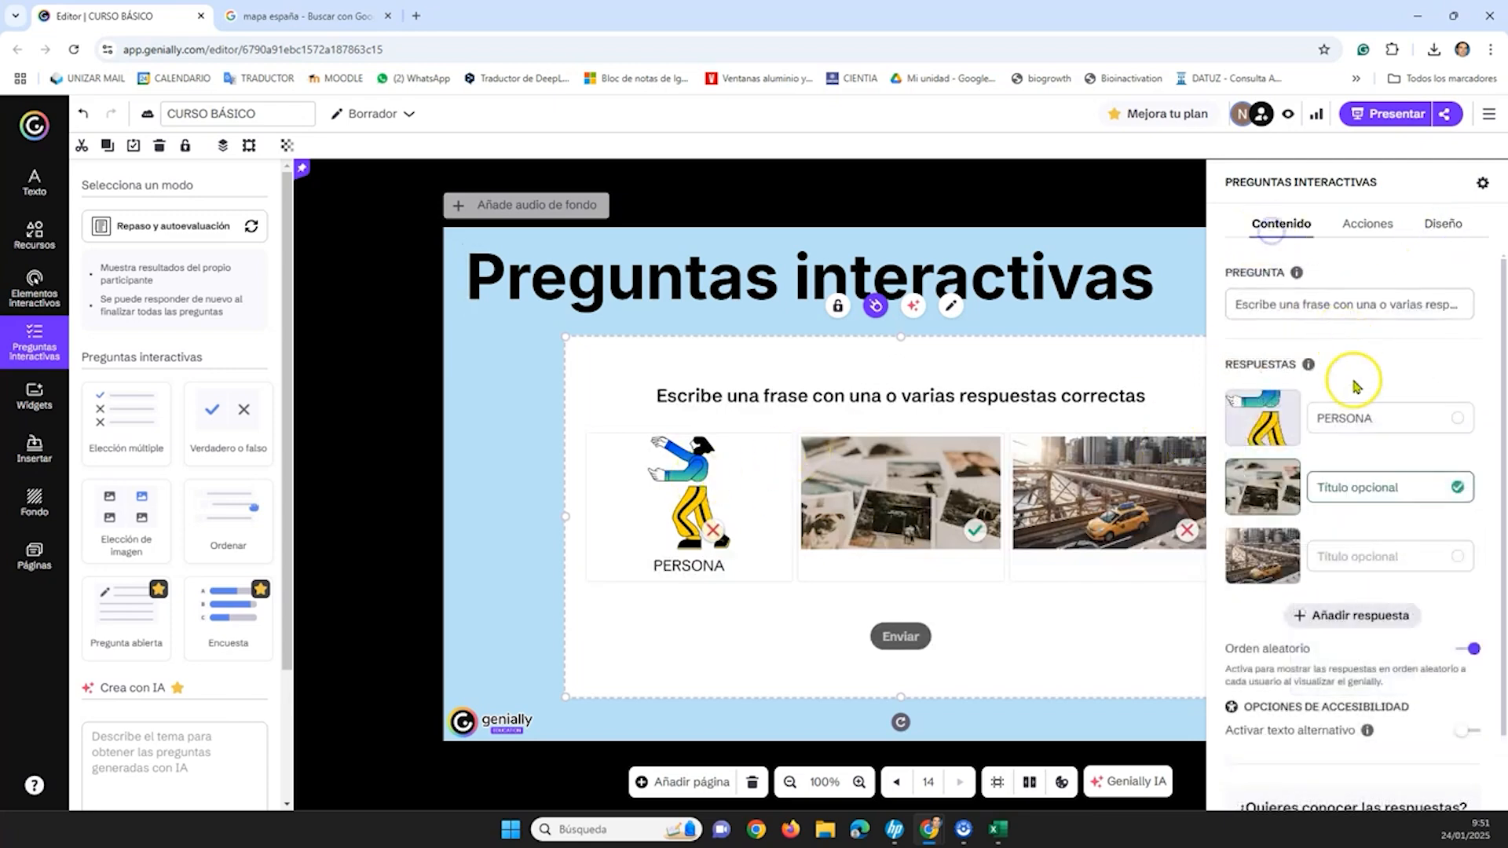
{"action": "left_click", "coordinate": [1353, 491]}
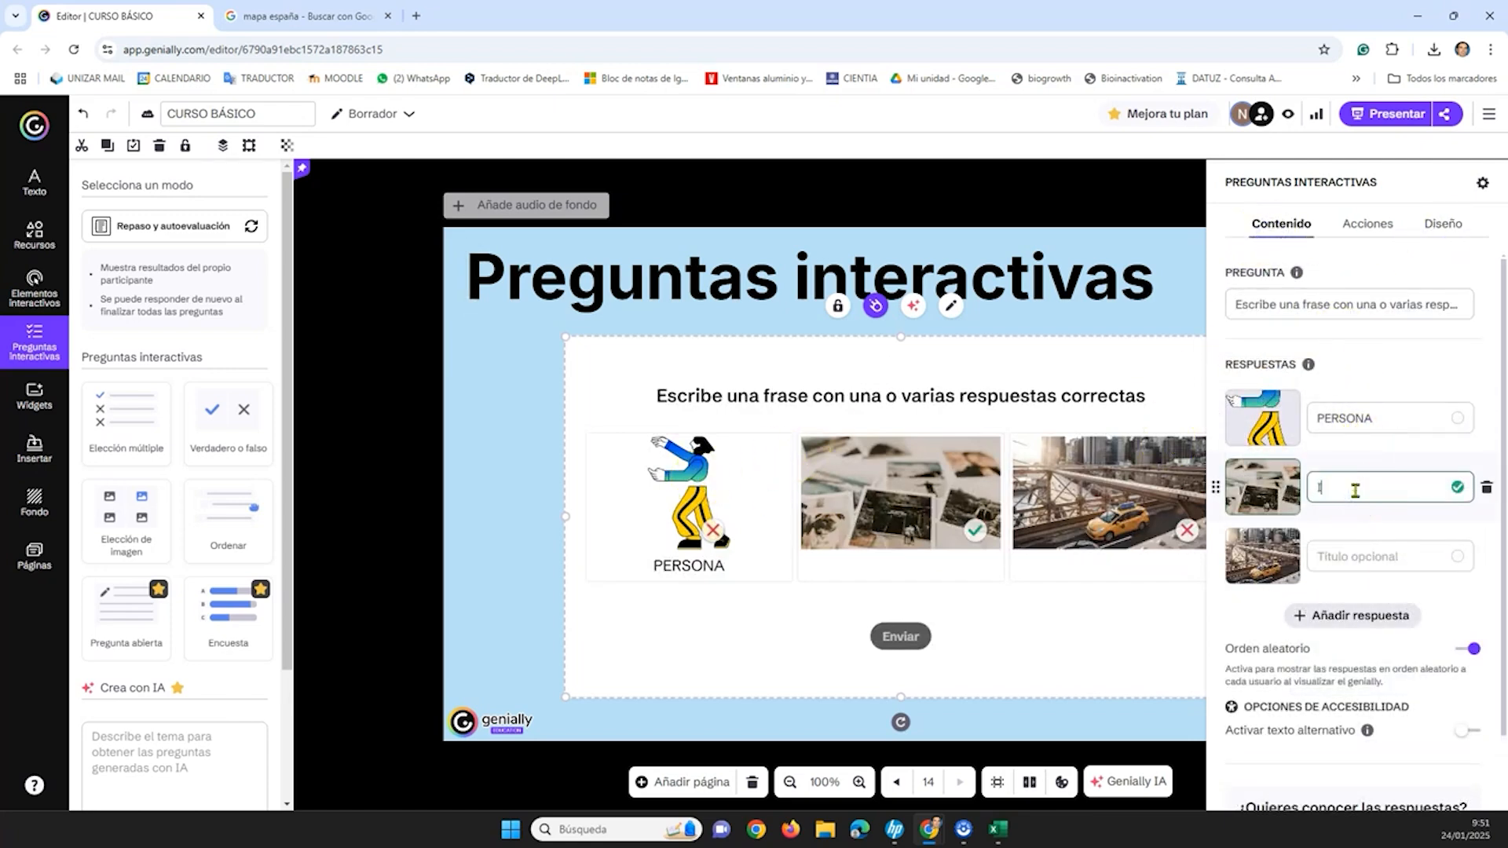